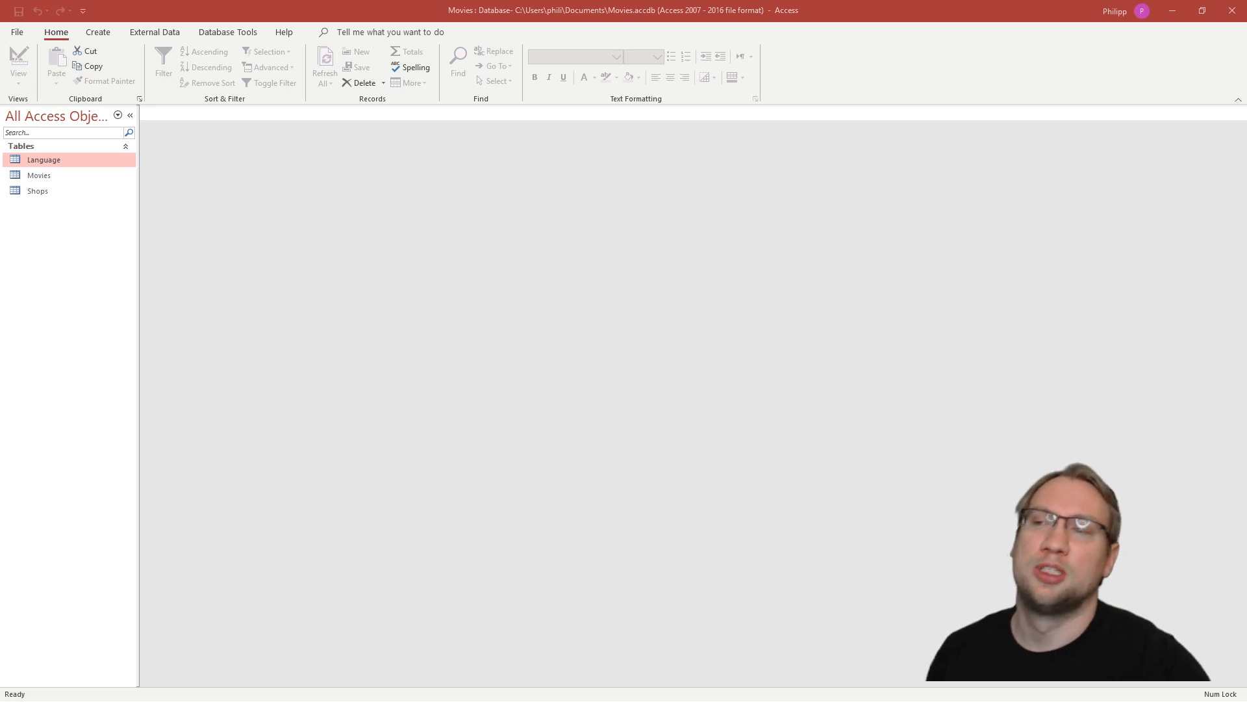
- Open the Language table and review its language records and the Language_ID column
{"action": "double_click", "coordinate": [54, 163]}
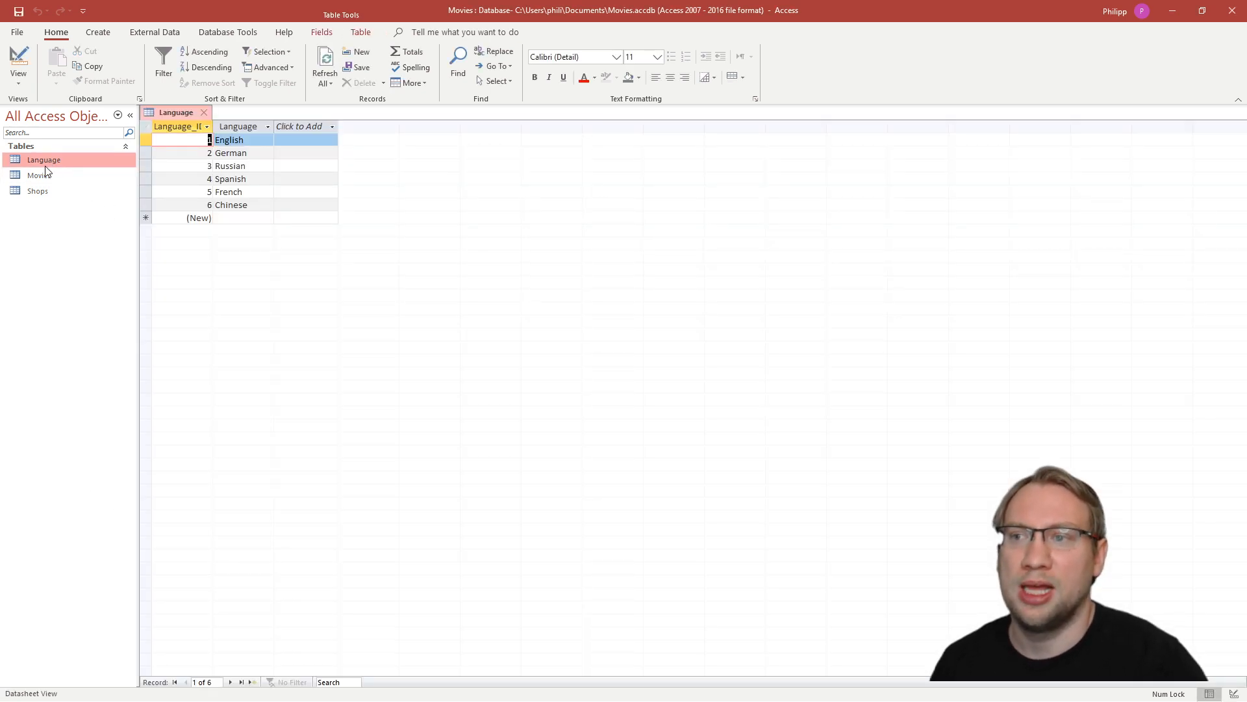
{"action": "key", "text": "Down"}
{"action": "key", "text": "Up"}
{"action": "key", "text": "Down"}
{"action": "key", "text": "Down"}
{"action": "key", "text": "Down"}
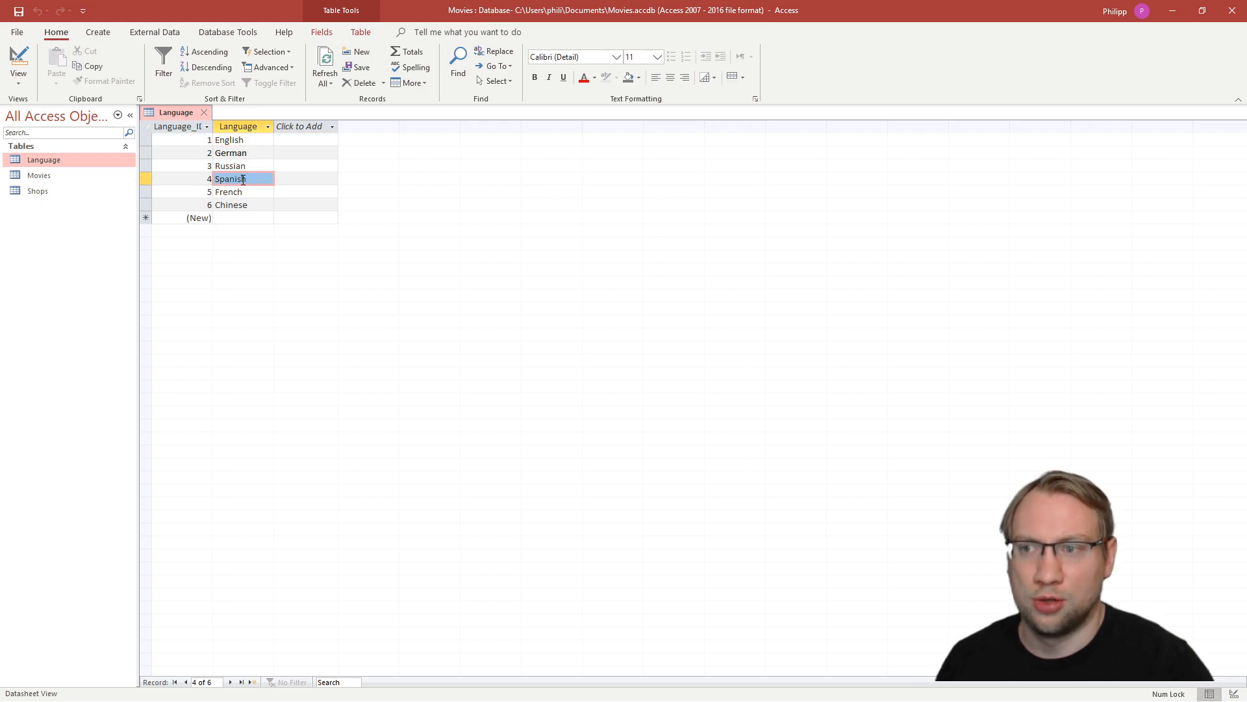
{"action": "left_click", "coordinate": [257, 204]}
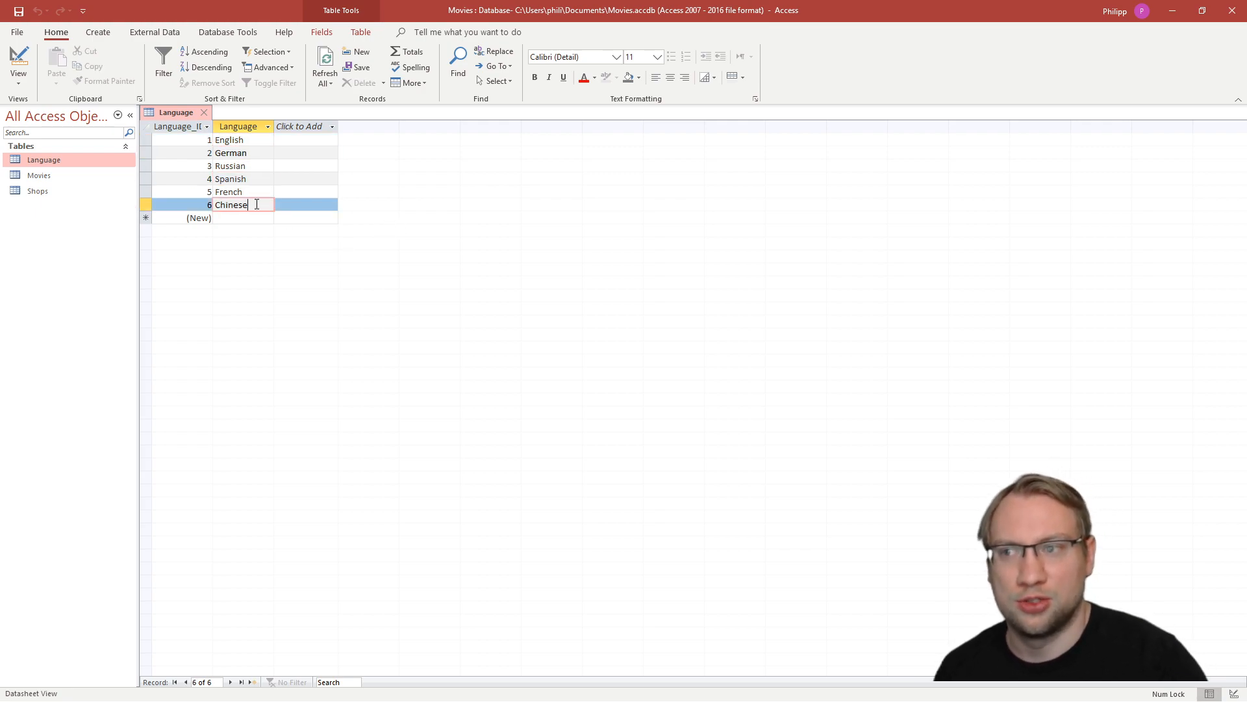
{"action": "left_click", "coordinate": [208, 140]}
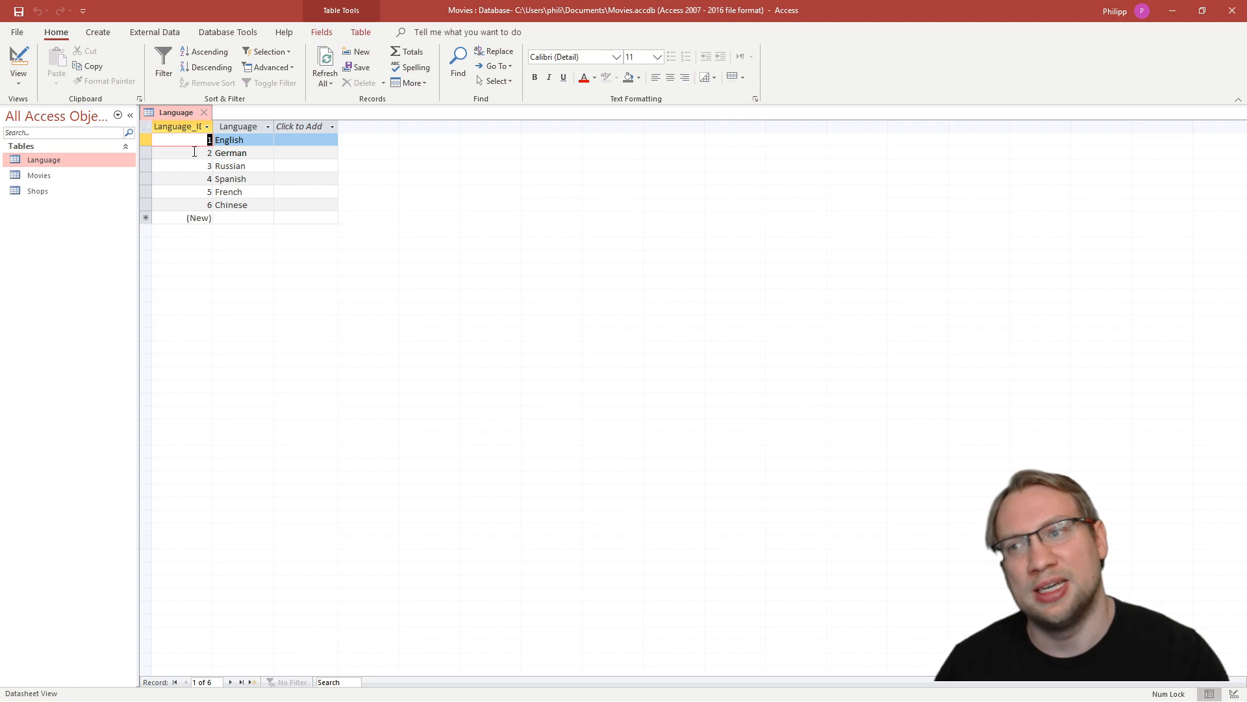
{"action": "left_click", "coordinate": [185, 128]}
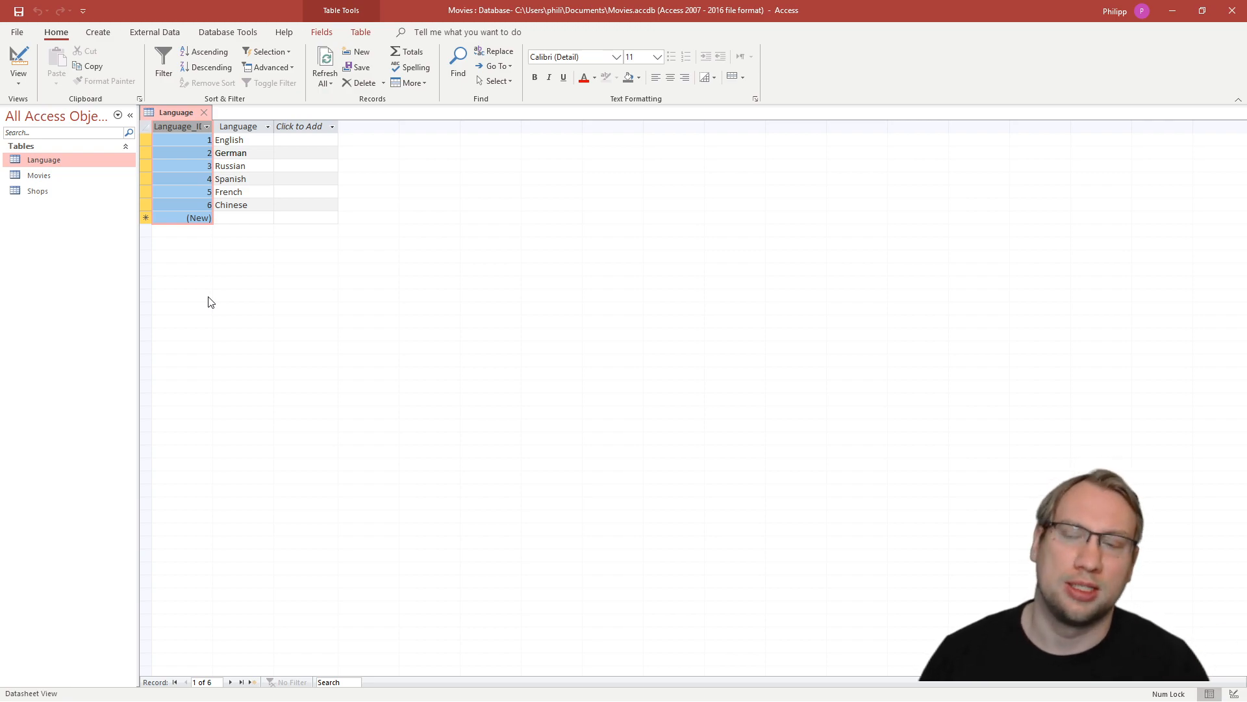
- Open the Shops table and examine the repeated Mars shop names and the Shop_ID column
{"action": "double_click", "coordinate": [49, 191]}
{"action": "left_click", "coordinate": [254, 121]}
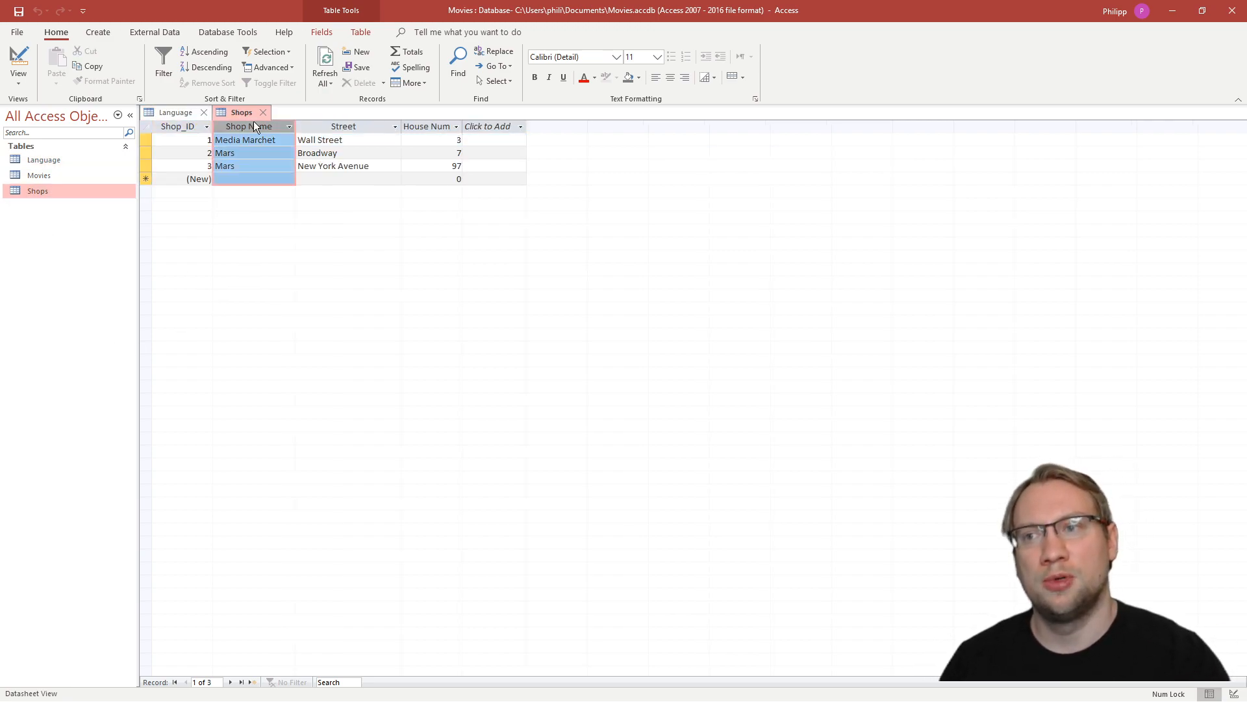
{"action": "double_click", "coordinate": [231, 153]}
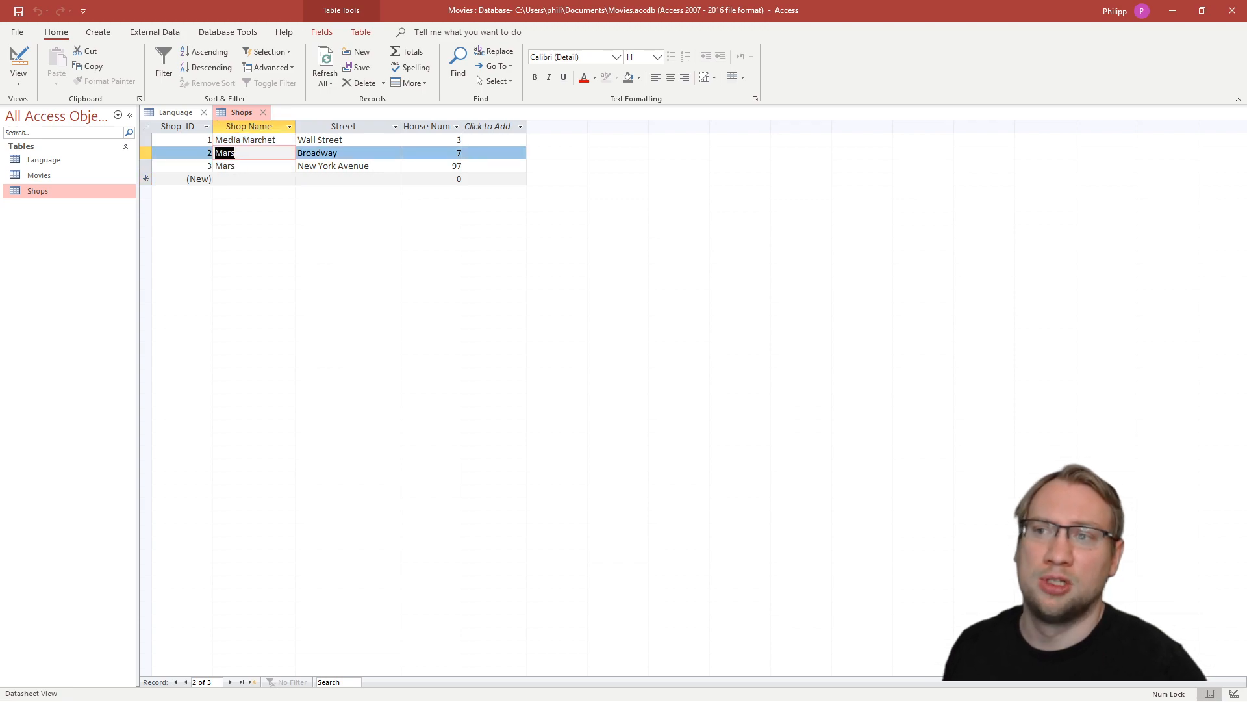
{"action": "double_click", "coordinate": [234, 167]}
{"action": "left_click", "coordinate": [178, 126]}
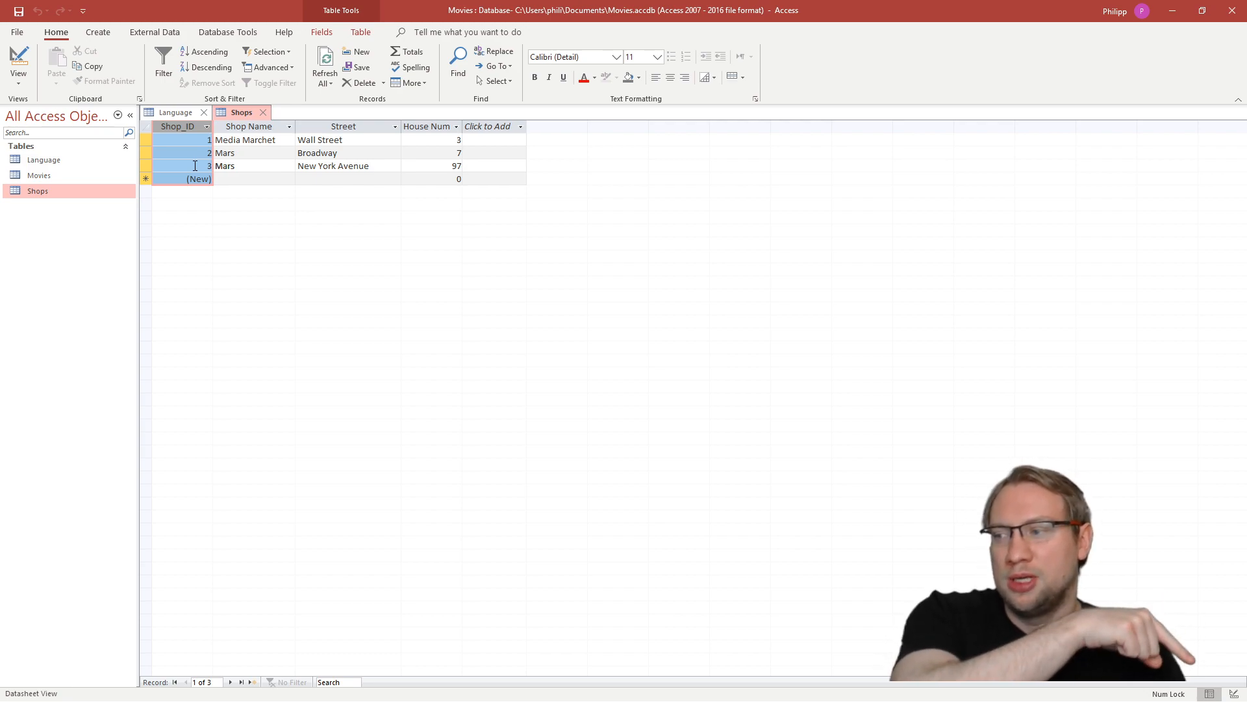
- Show the Shops table in Design View and inspect its fields, including the Shop_ID primary key
{"action": "left_click", "coordinate": [1231, 694]}
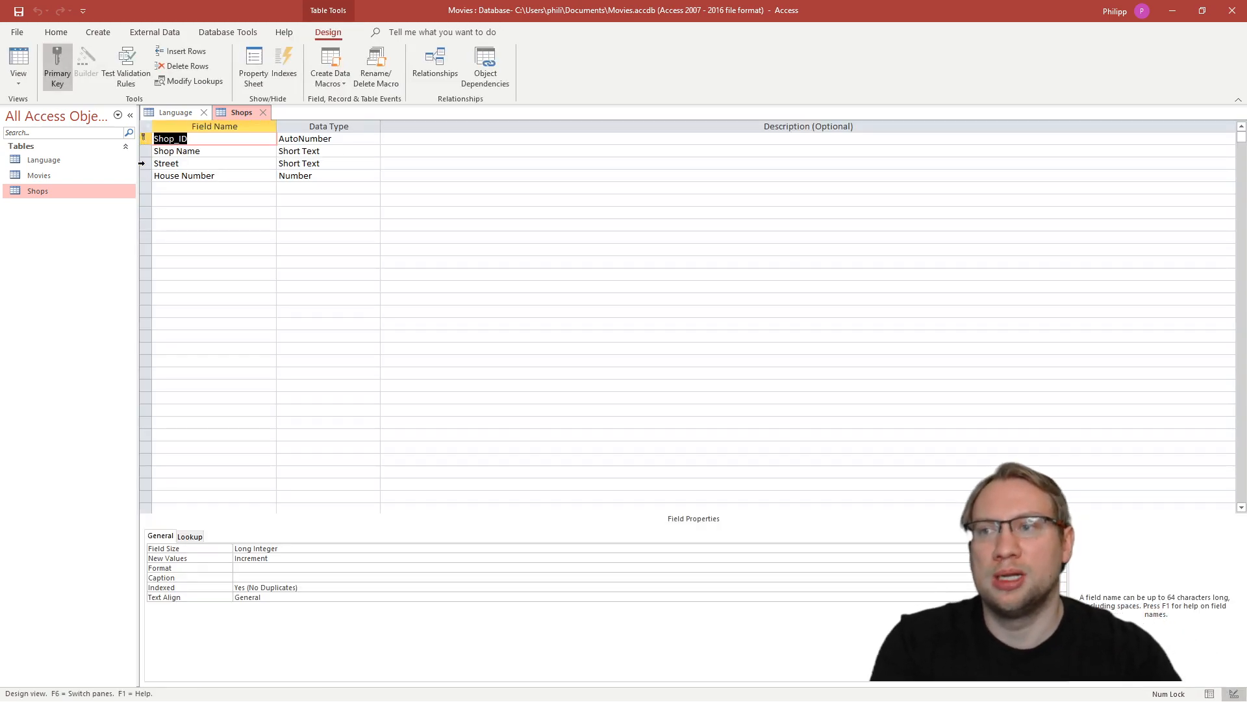
{"action": "left_click", "coordinate": [145, 152]}
{"action": "left_click", "coordinate": [145, 164]}
{"action": "left_click", "coordinate": [144, 175]}
{"action": "left_click", "coordinate": [145, 163]}
{"action": "left_click", "coordinate": [143, 151]}
{"action": "left_click", "coordinate": [144, 138]}
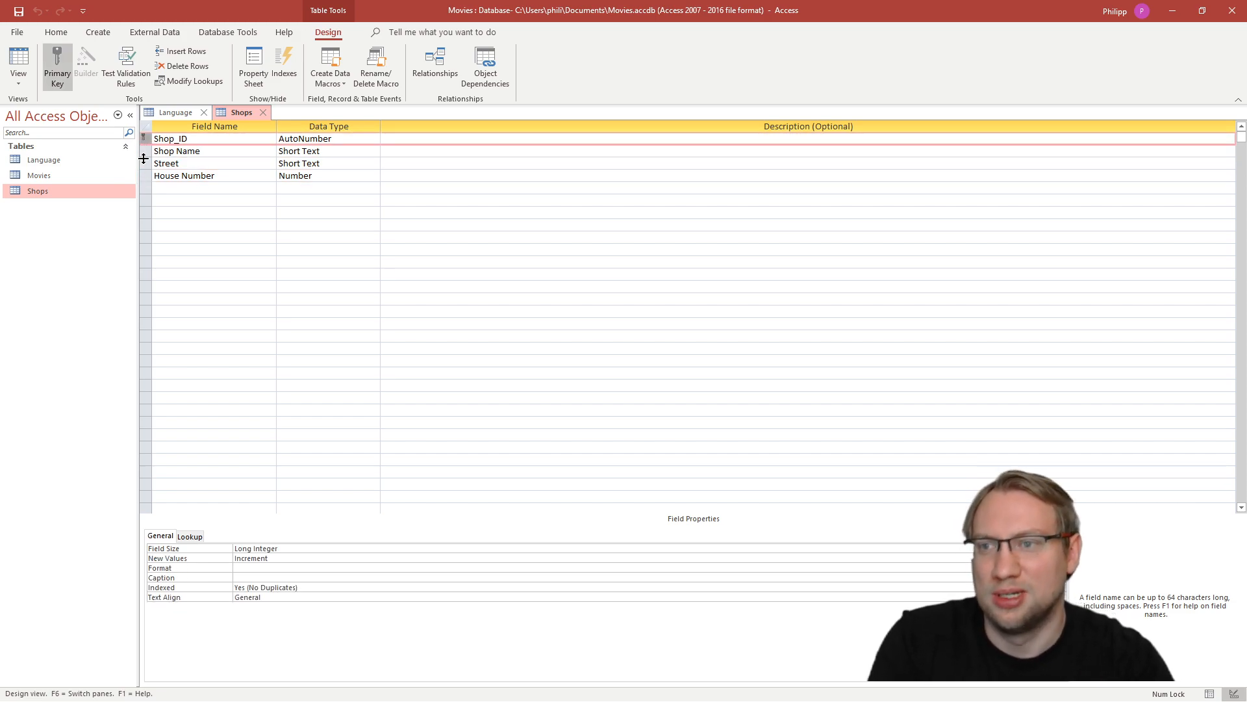
- Open the Movies table, add a new record named "Sampsons The Movie" and widen the Movie Name column
{"action": "double_click", "coordinate": [60, 177]}
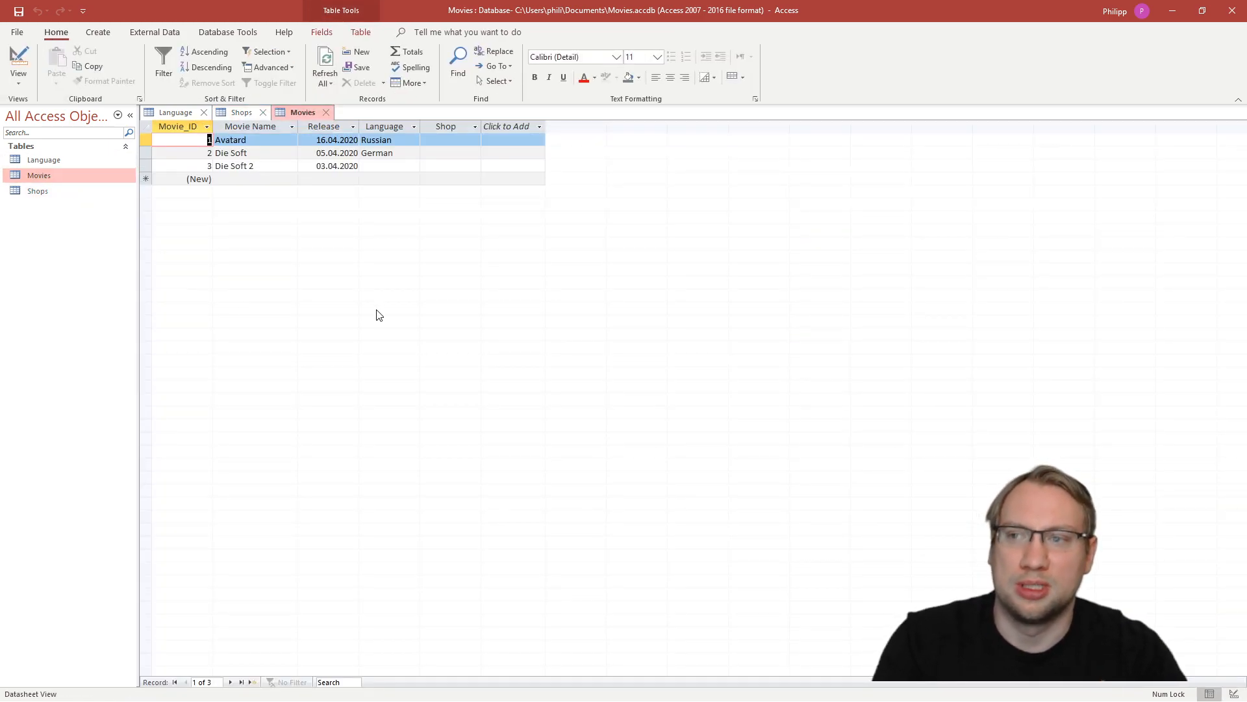
{"action": "left_click", "coordinate": [180, 126]}
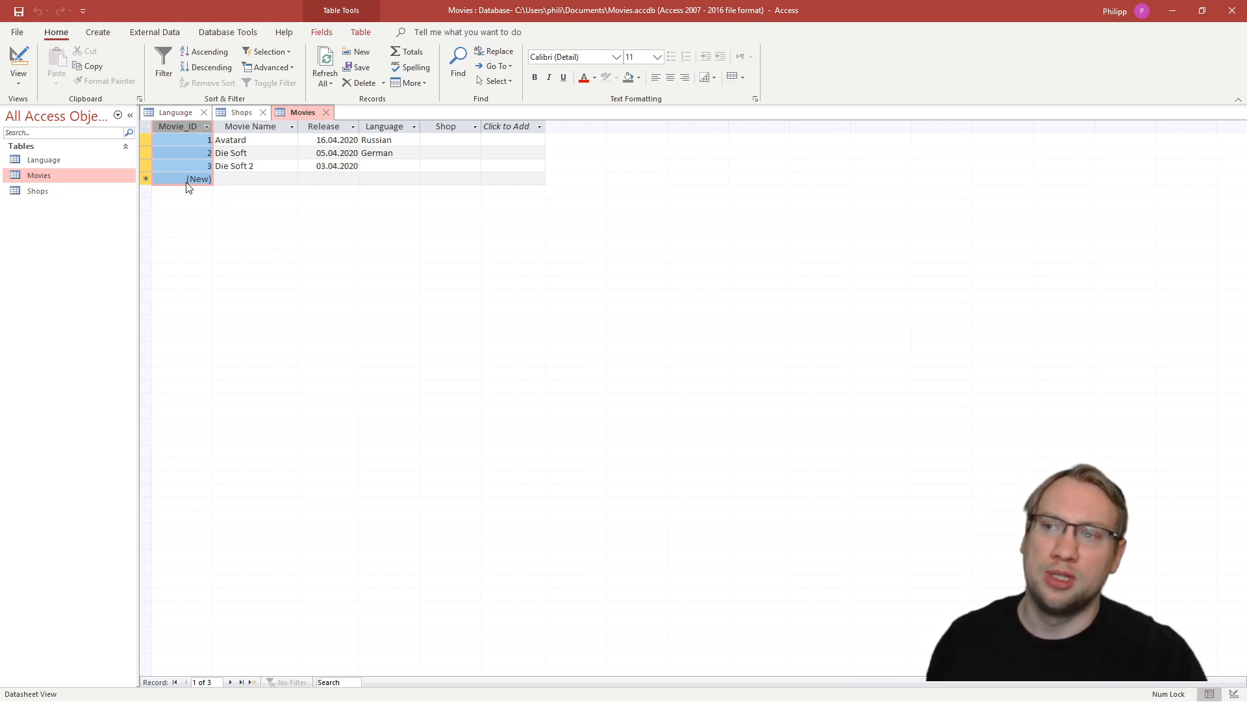
{"action": "left_click", "coordinate": [286, 178]}
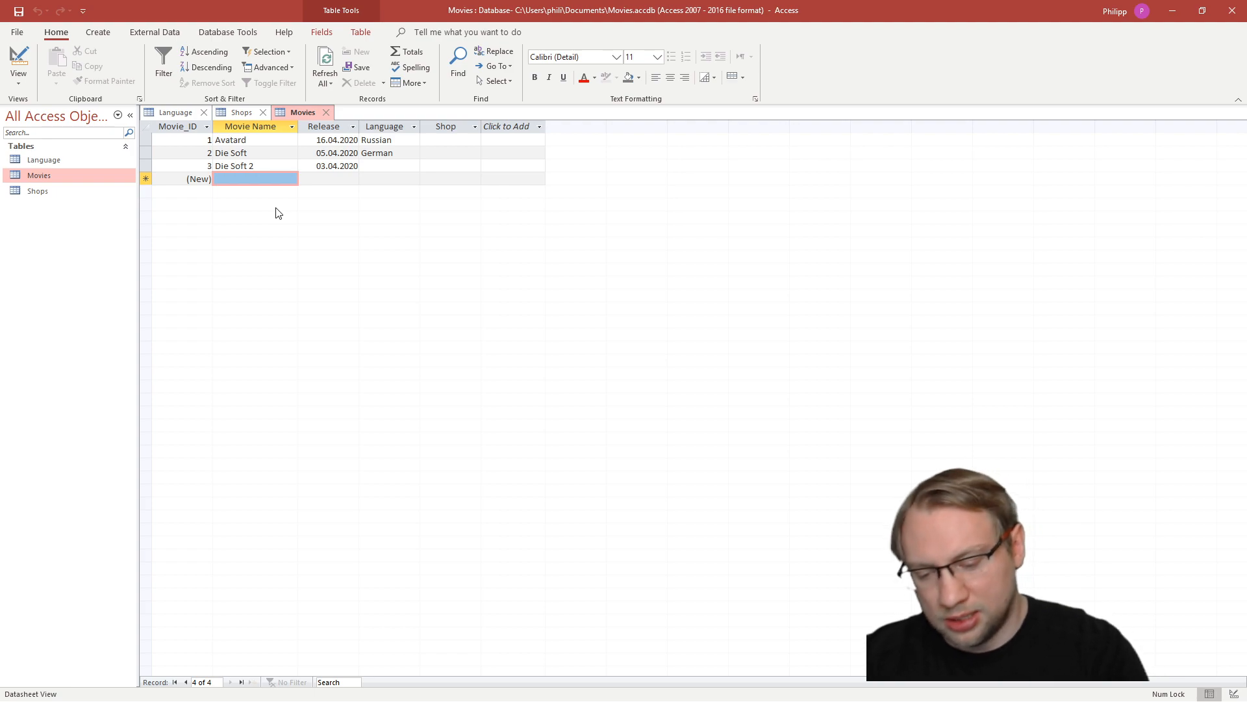
{"action": "type", "text": "Sampsons"}
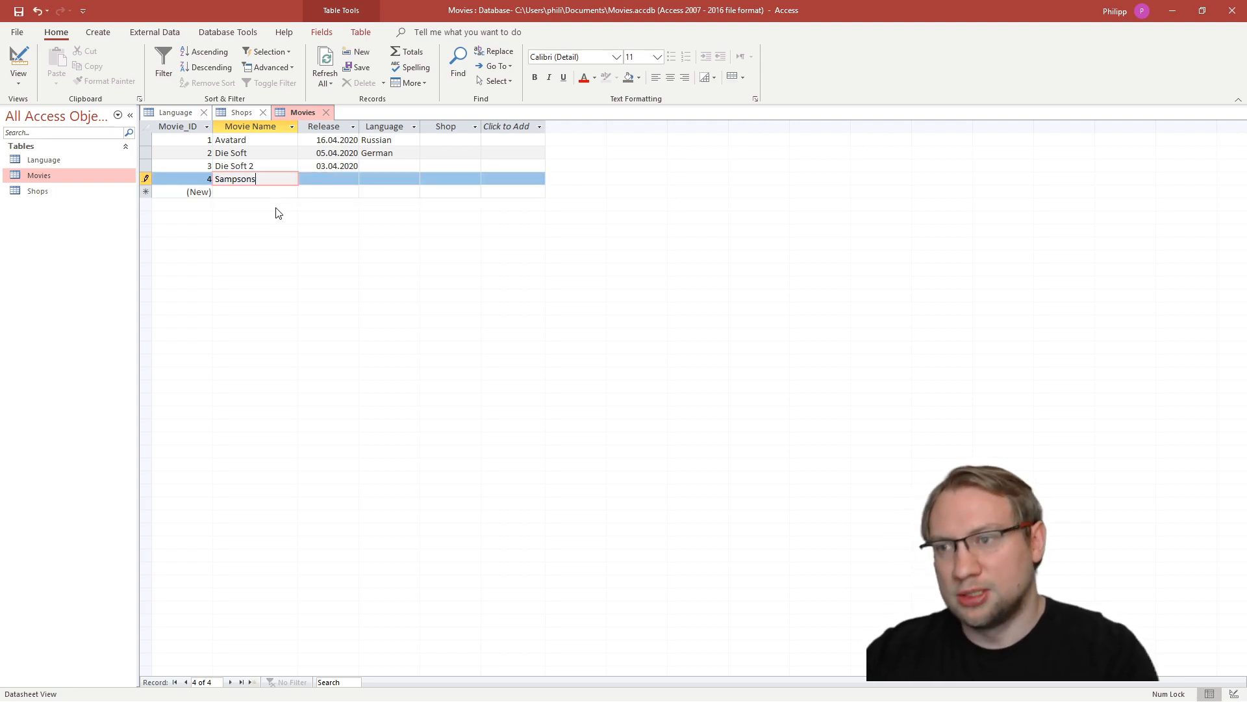
{"action": "type", "text": " The Movie"}
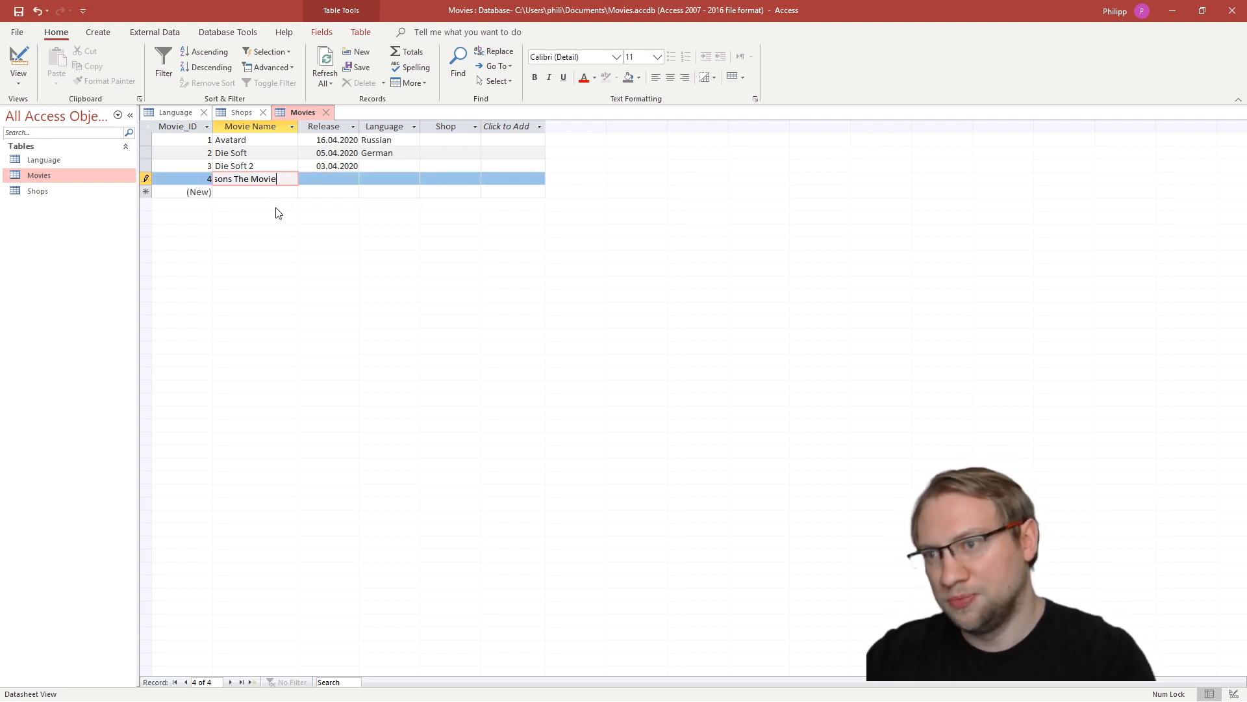
{"action": "key", "text": "Tab"}
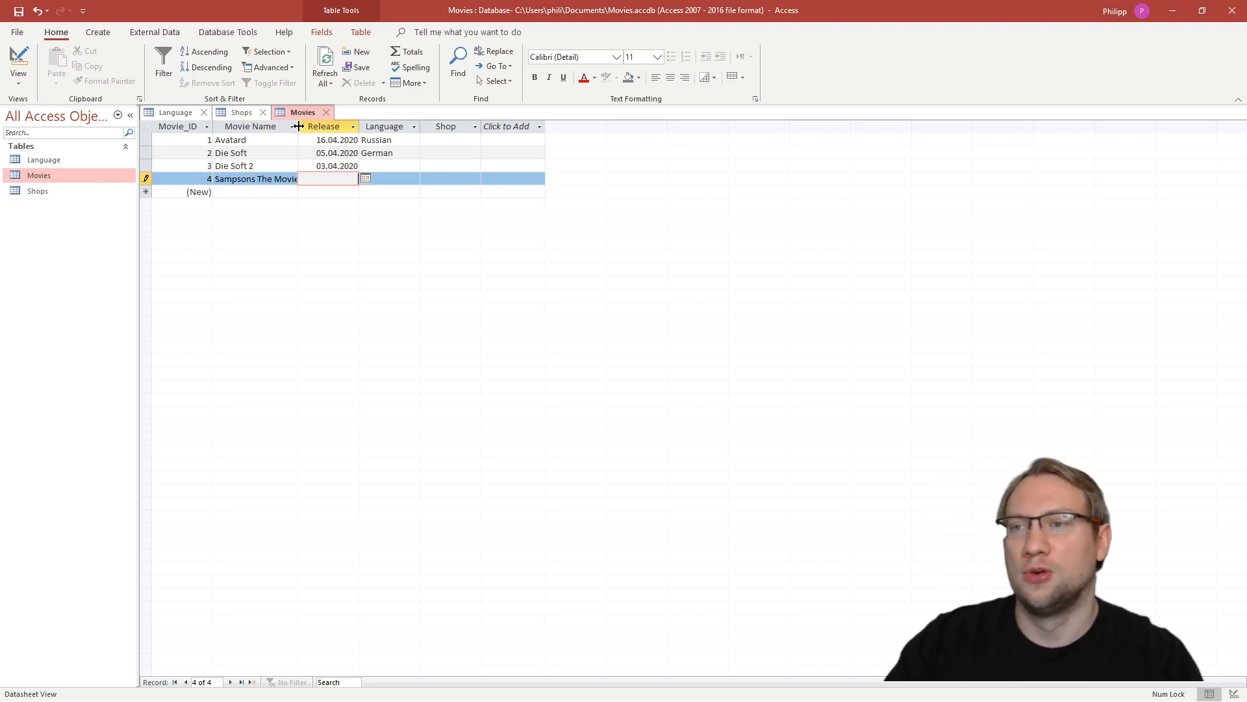
{"action": "left_click_drag", "start_coordinate": [311, 126], "coordinate": [312, 126]}
- Set the release date of Sampsons The Movie to 05.06.2019
{"action": "left_click", "coordinate": [379, 178]}
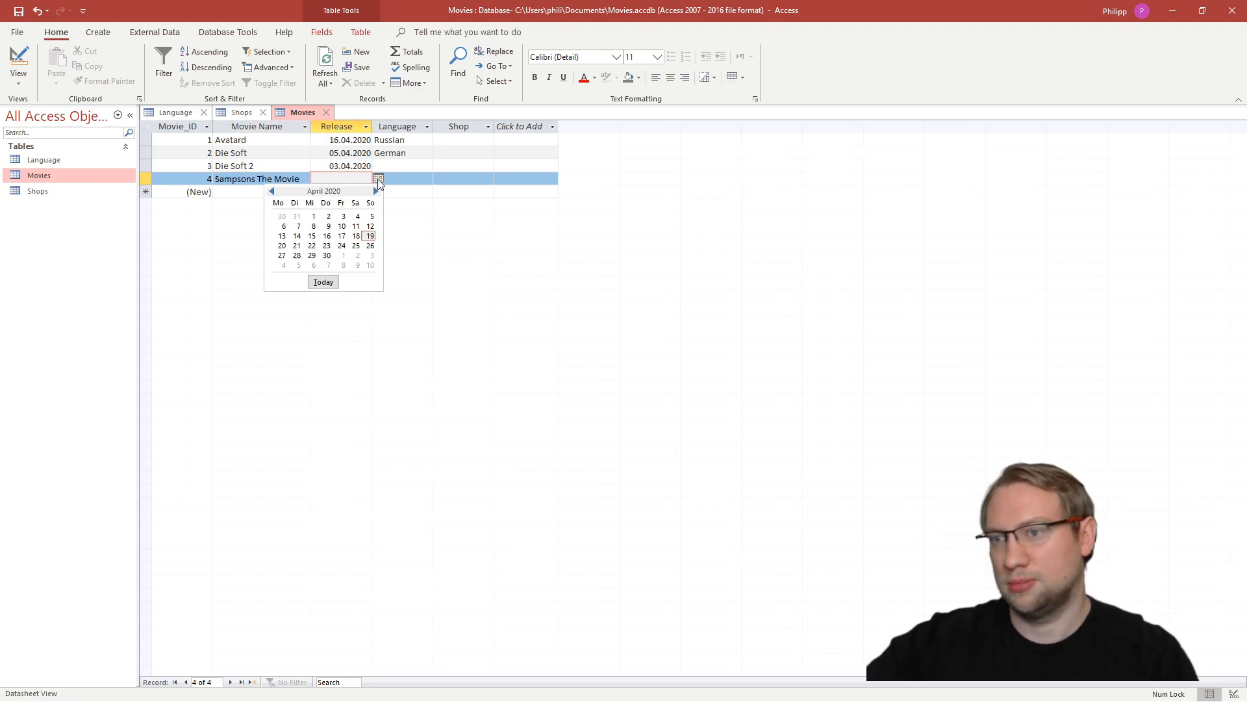
{"action": "left_click", "coordinate": [272, 192]}
{"action": "left_click", "coordinate": [272, 192]}
{"action": "left_click", "coordinate": [271, 192]}
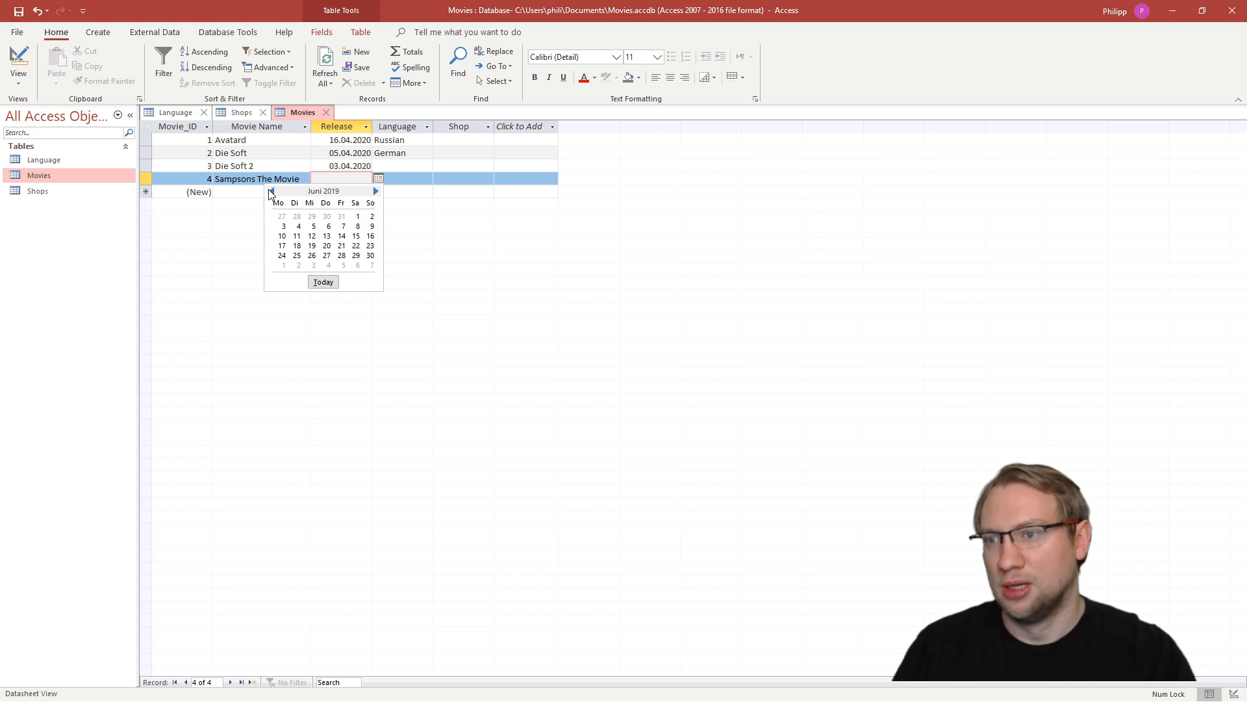
{"action": "left_click", "coordinate": [313, 226]}
{"action": "key", "text": "Tab"}
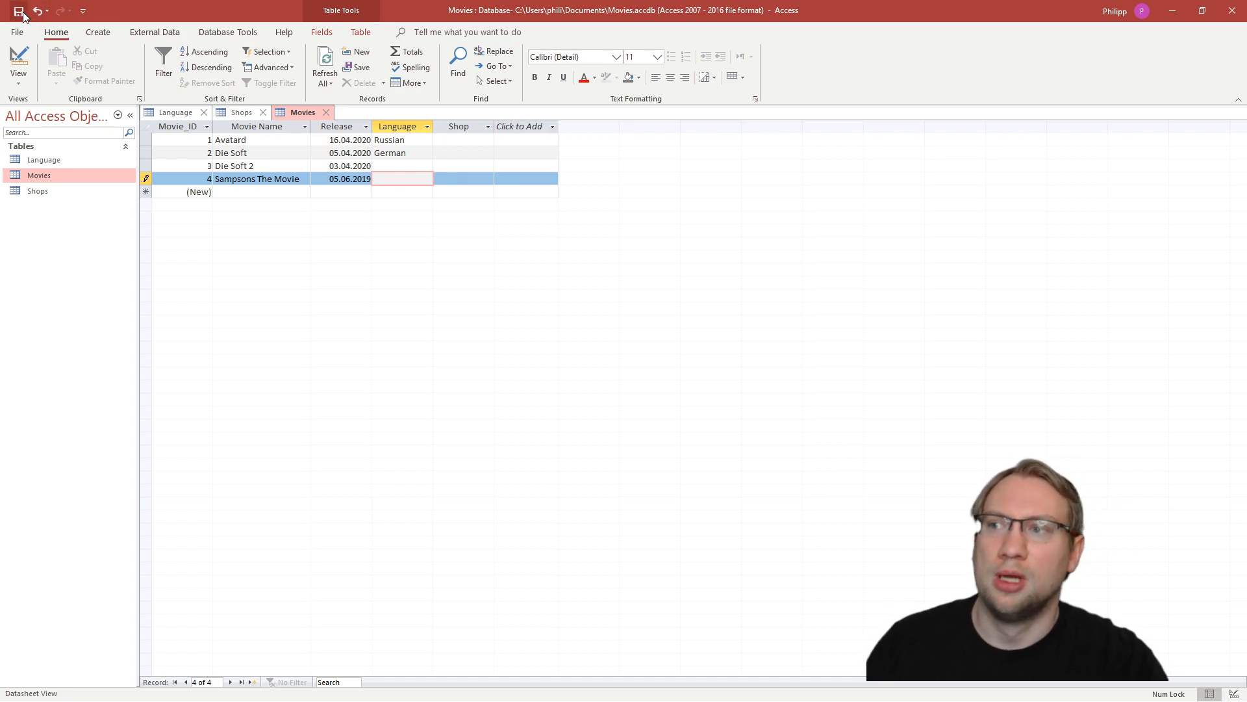
- Check the Movie_ID primary key of the Movies table in Design View, and return to Datasheet View
{"action": "left_click", "coordinate": [241, 180]}
{"action": "left_click", "coordinate": [201, 180]}
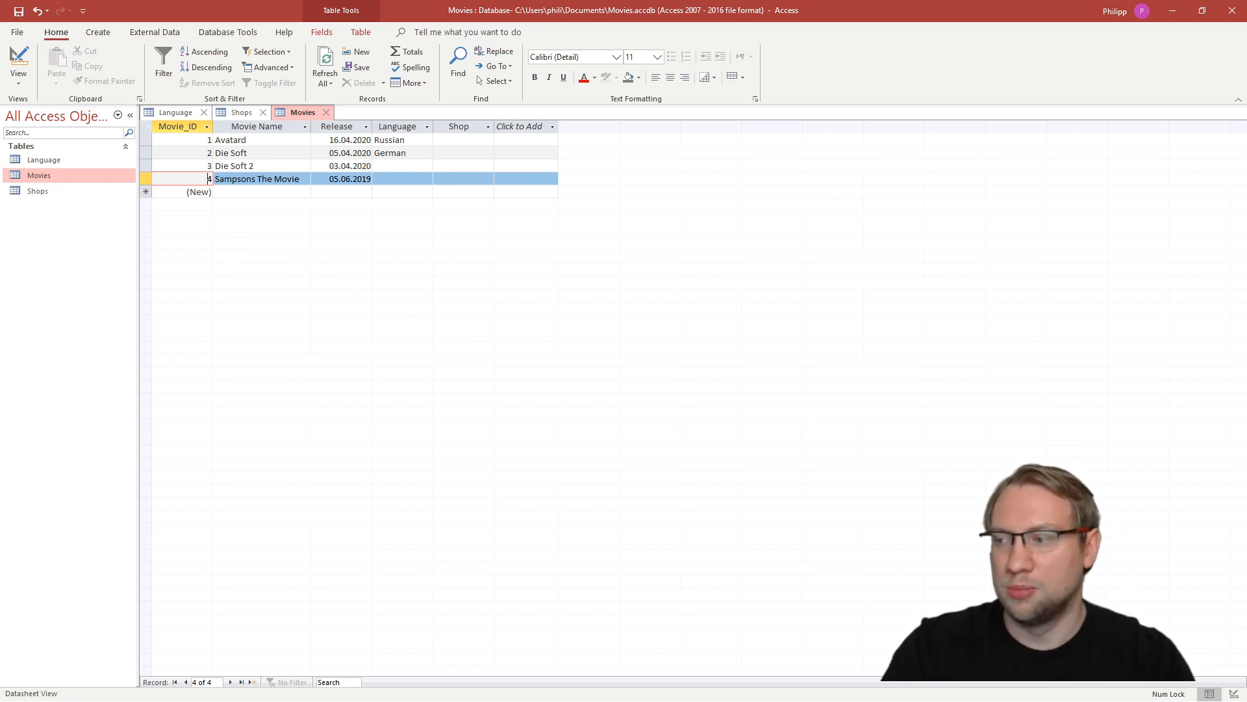
{"action": "left_click", "coordinate": [1234, 691]}
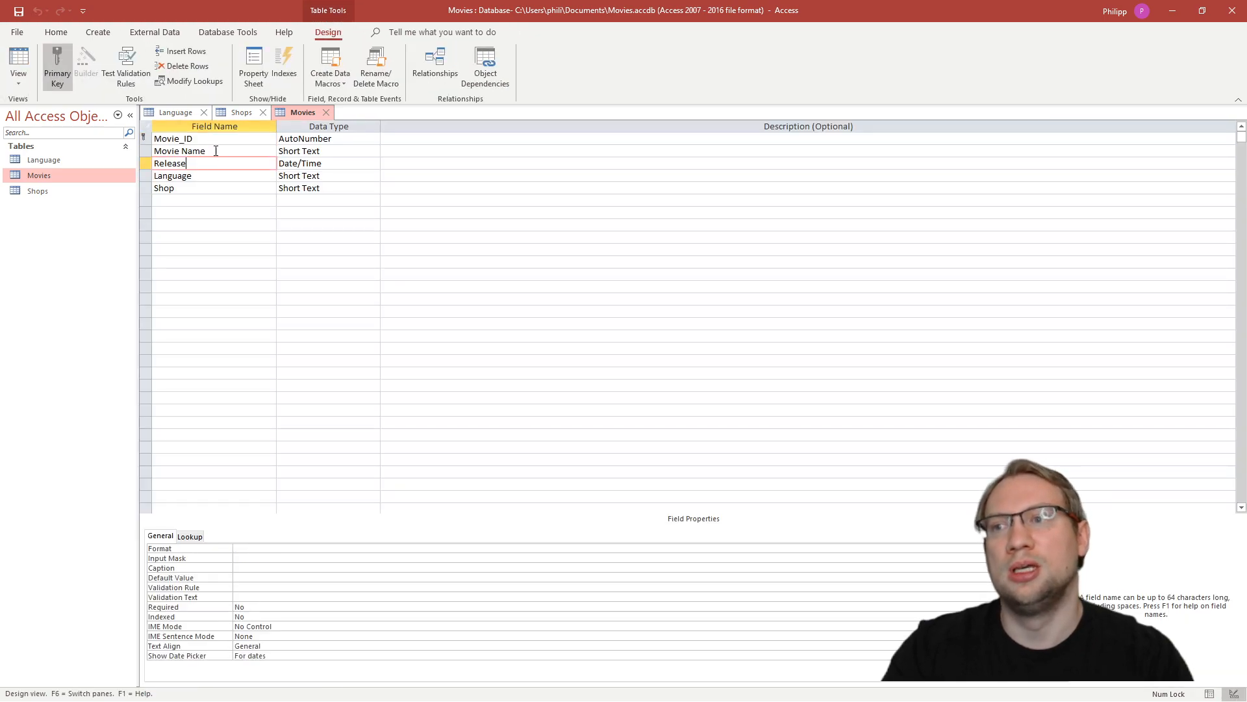
{"action": "left_click", "coordinate": [144, 140]}
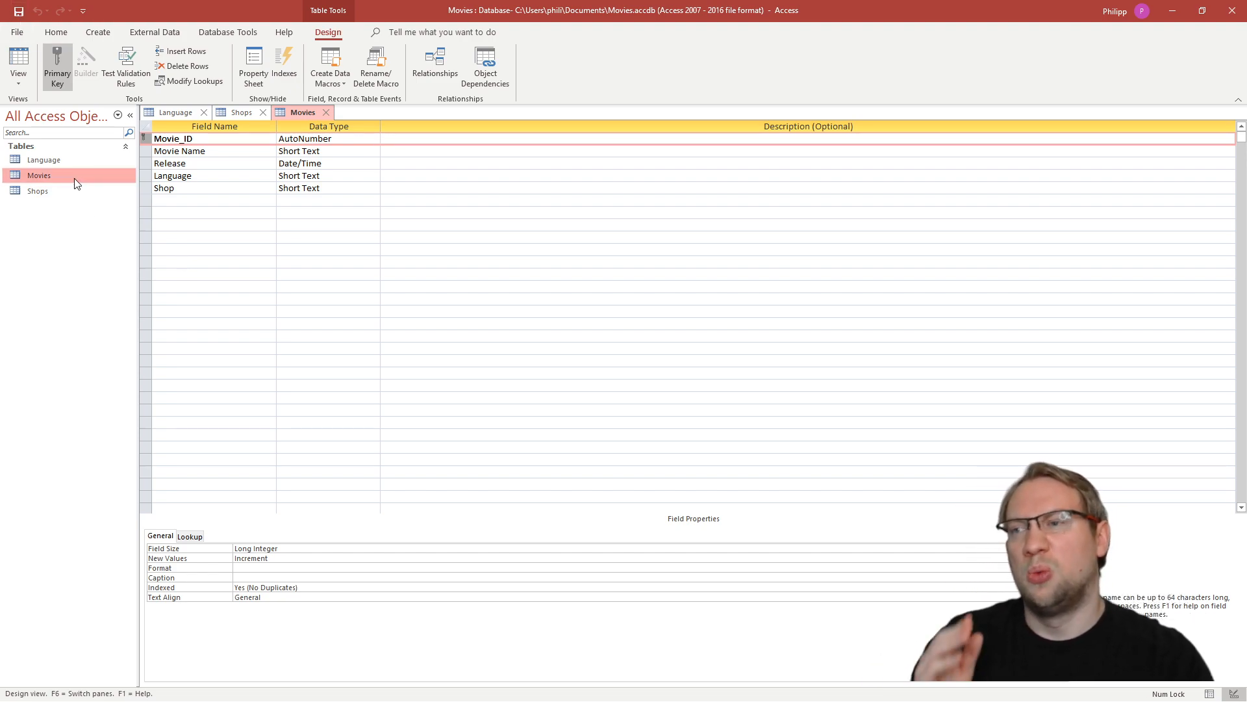
{"action": "left_click", "coordinate": [1211, 694]}
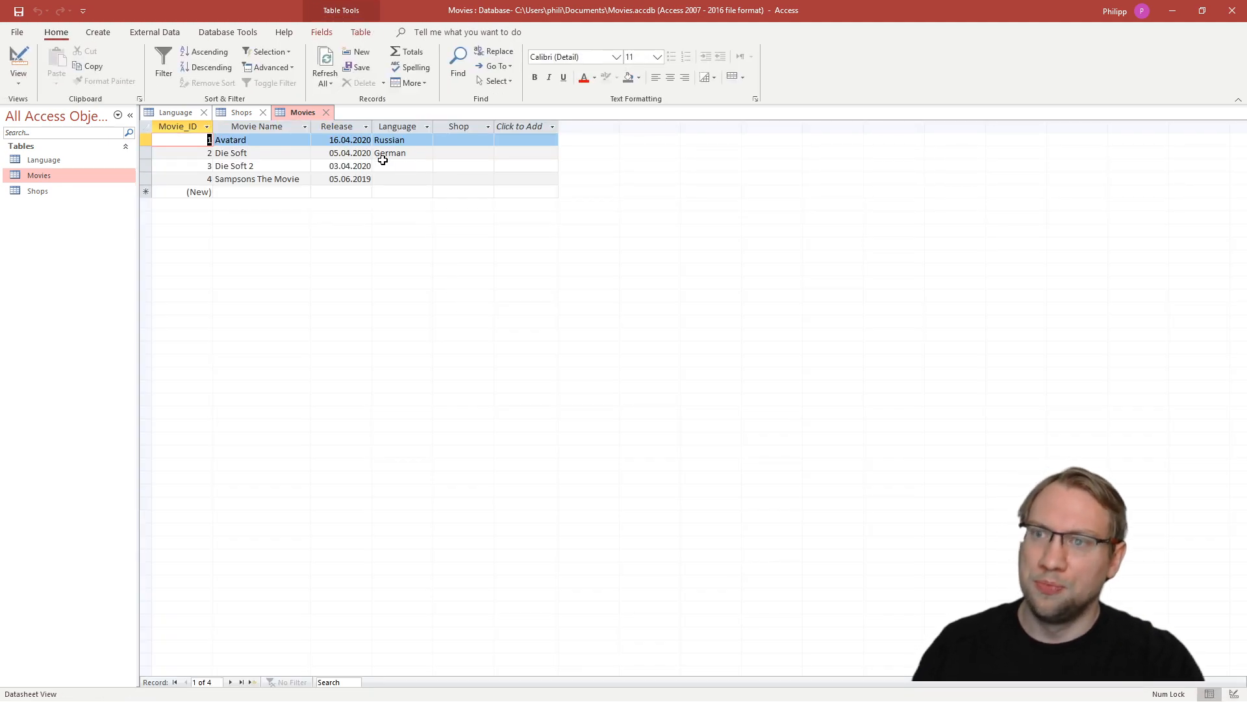
- Enter the misspelled language "Germen" for Die Soft 2 in the Movies table and highlight the Language column
{"action": "left_click", "coordinate": [402, 140]}
{"action": "left_click_drag", "start_coordinate": [413, 139], "coordinate": [374, 140]}
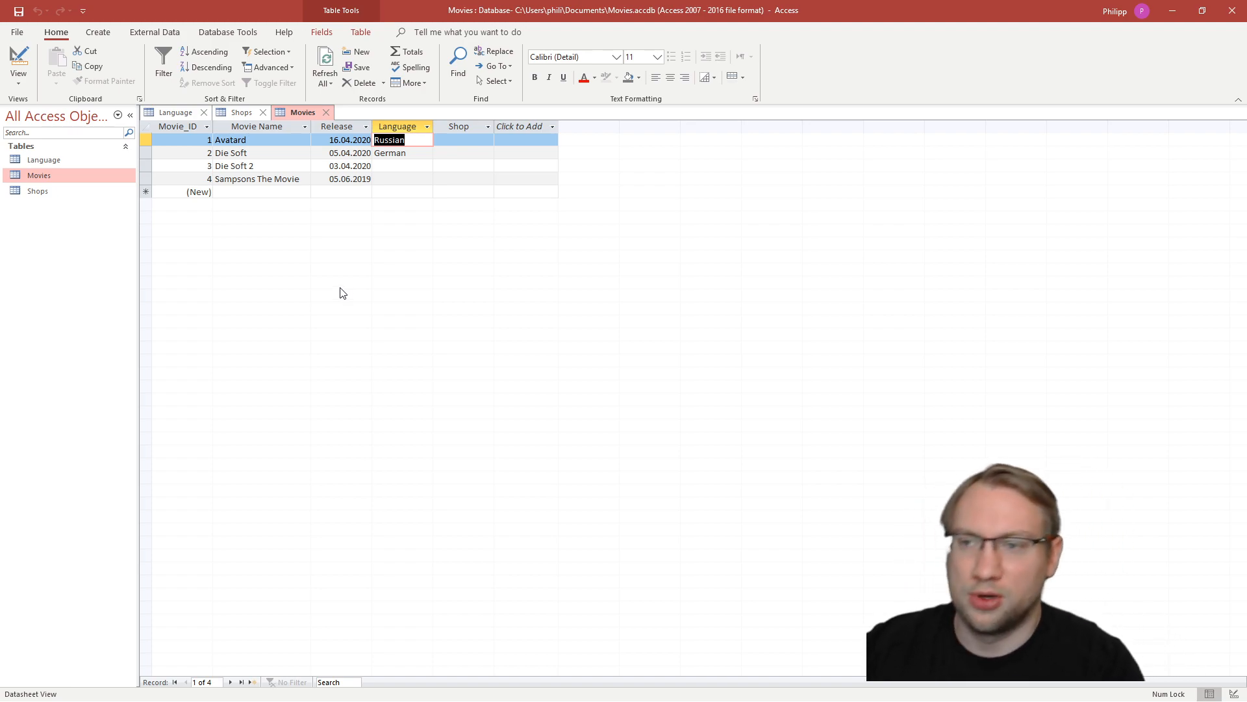
{"action": "key", "text": "Down"}
{"action": "key", "text": "Down"}
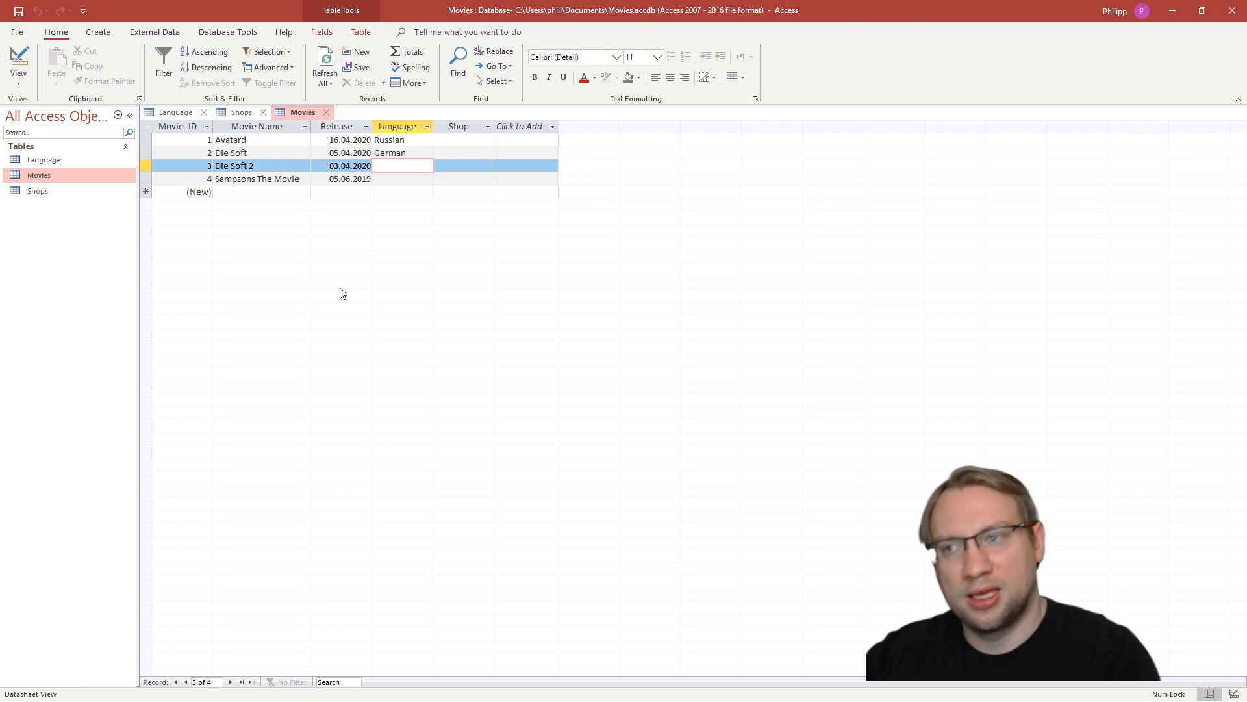
{"action": "key", "text": "Up"}
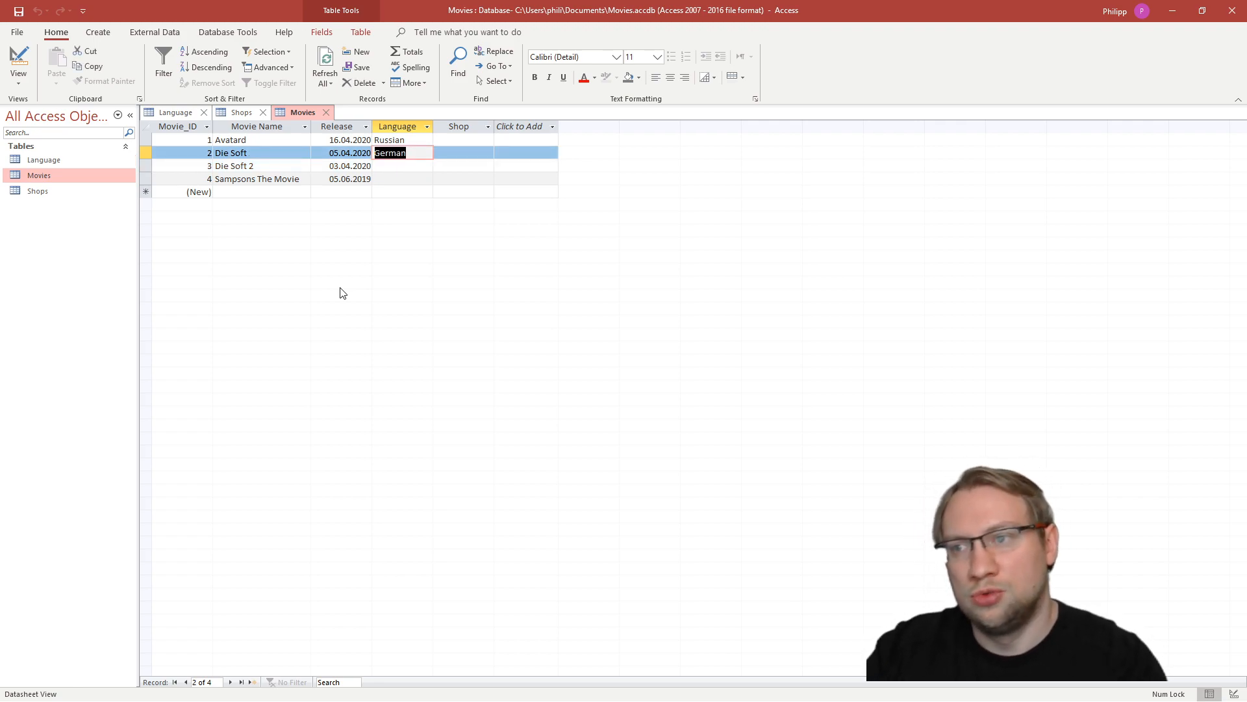
{"action": "key", "text": "Down"}
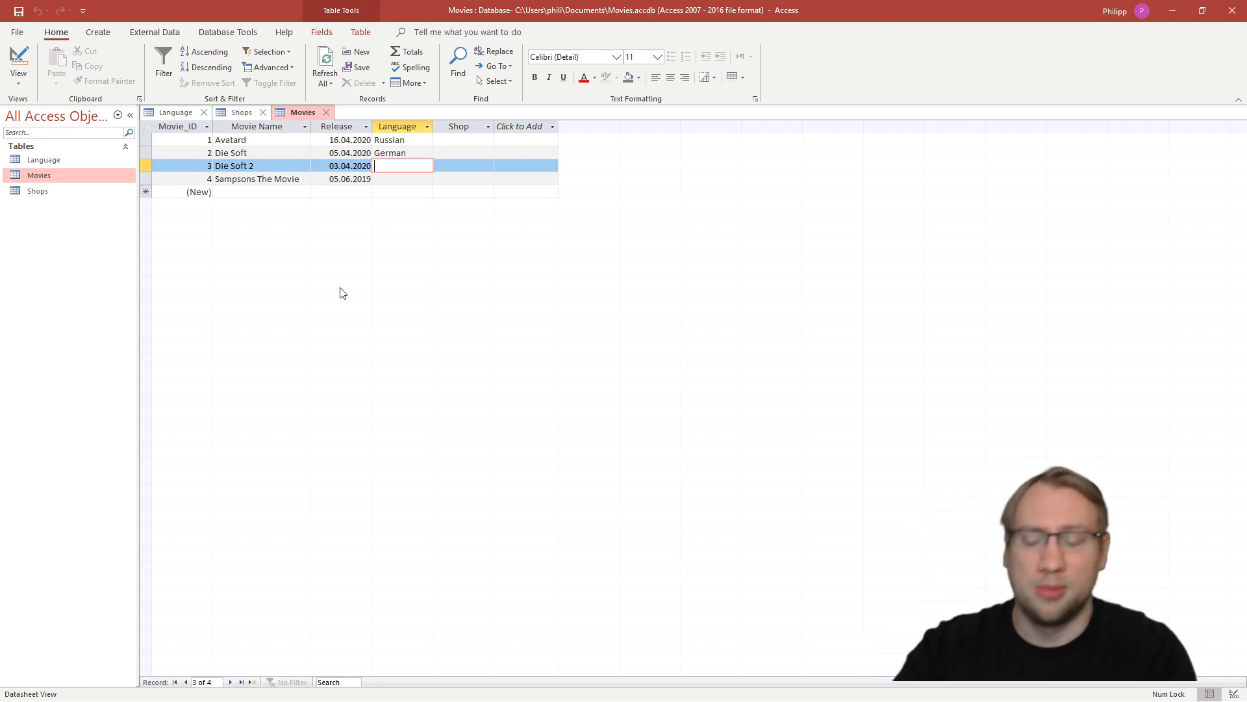
{"action": "type", "text": "Germen"}
{"action": "key", "text": "Tab"}
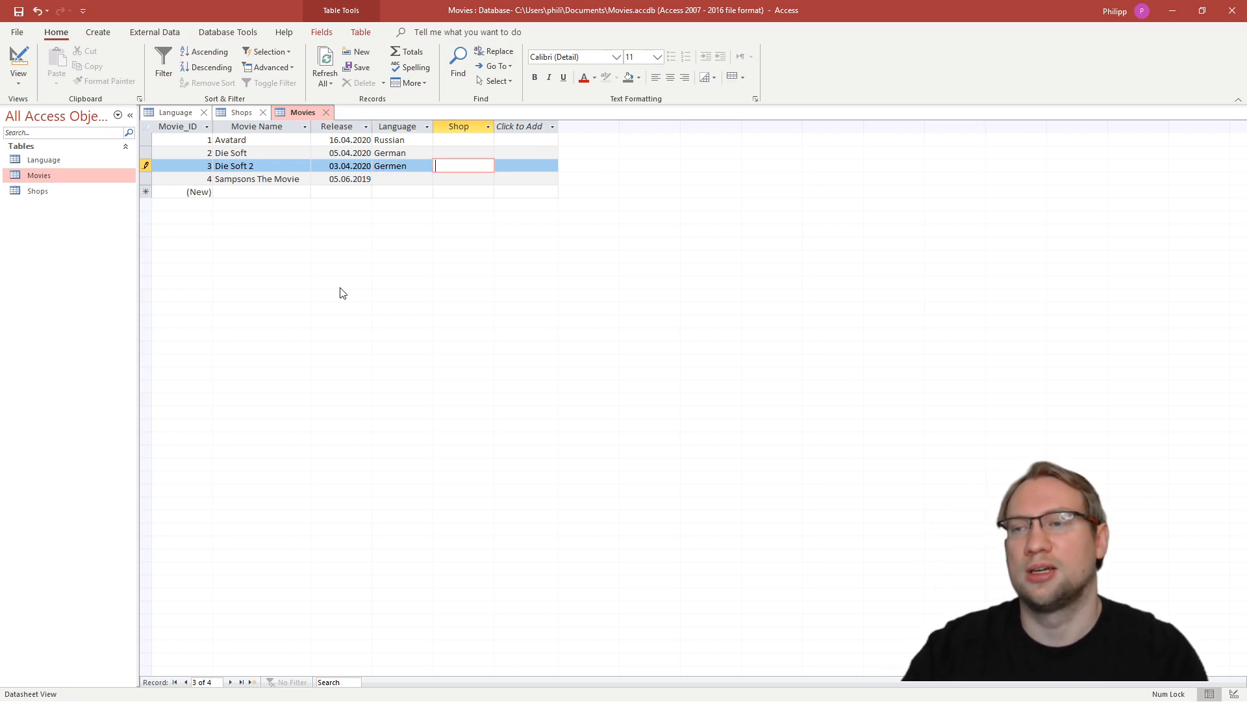
{"action": "left_click", "coordinate": [404, 166]}
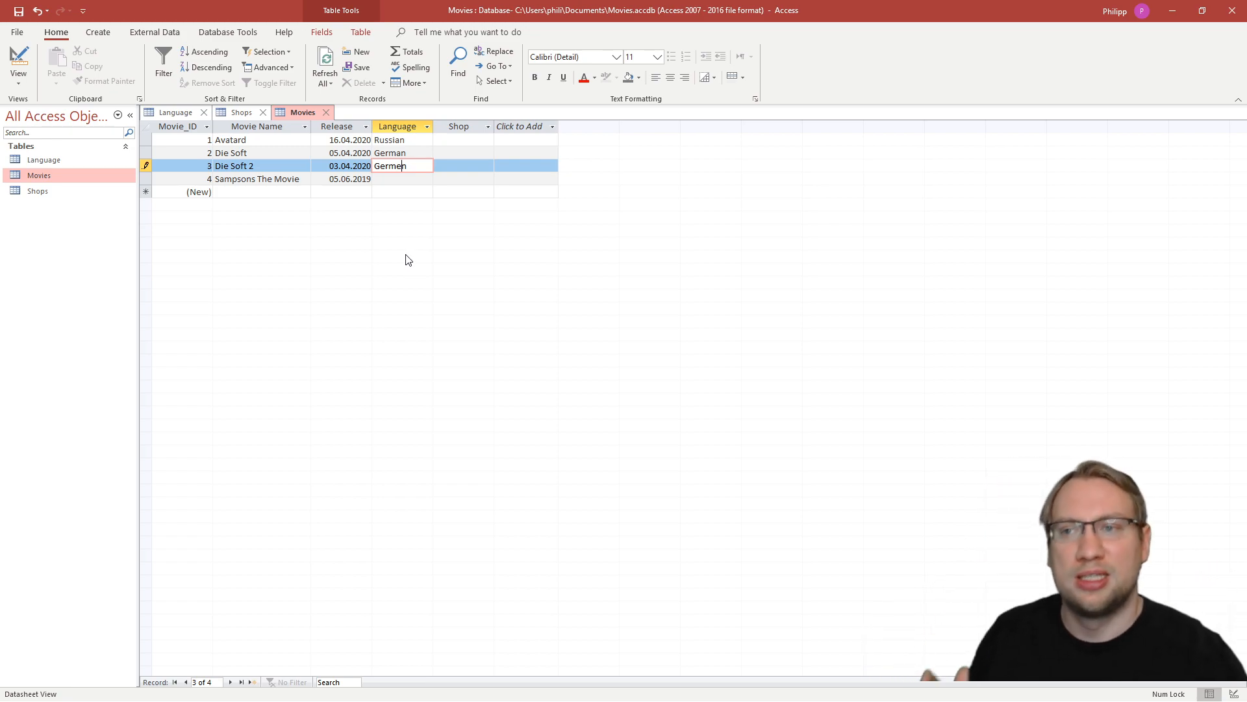
{"action": "left_click", "coordinate": [398, 126]}
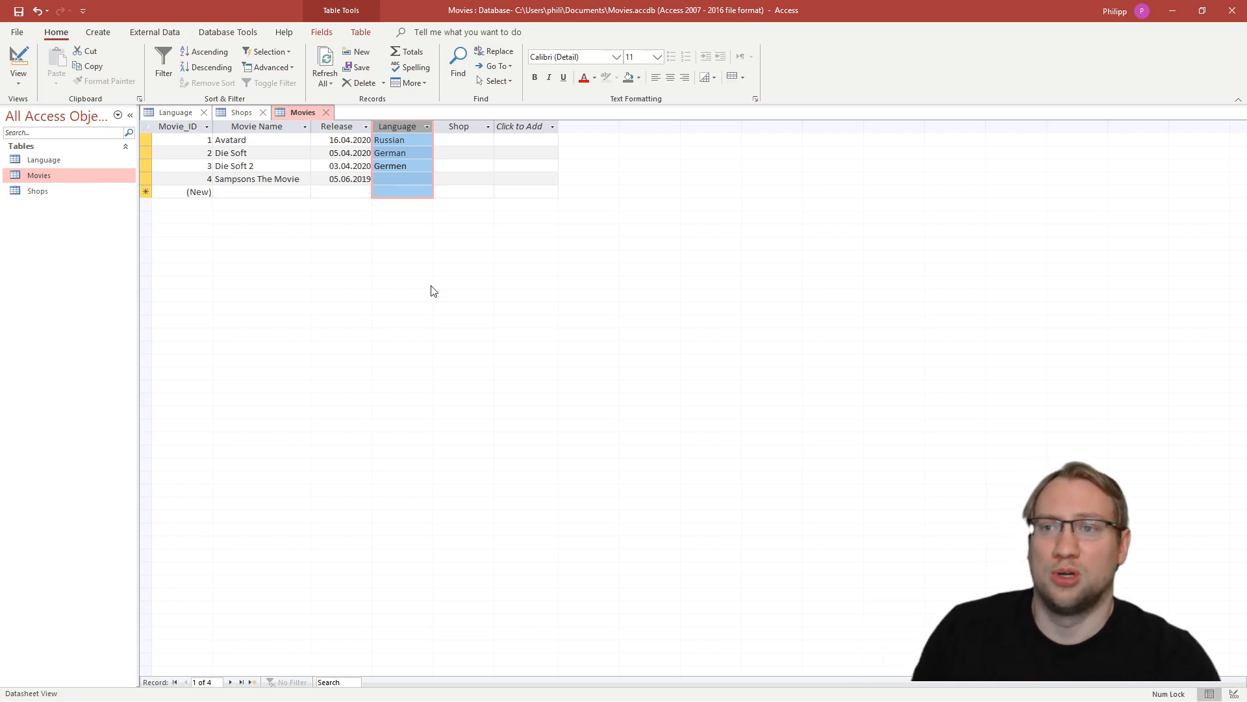
{"action": "left_click", "coordinate": [454, 153]}
{"action": "type", "text": "ew"}
{"action": "left_click", "coordinate": [475, 165]}
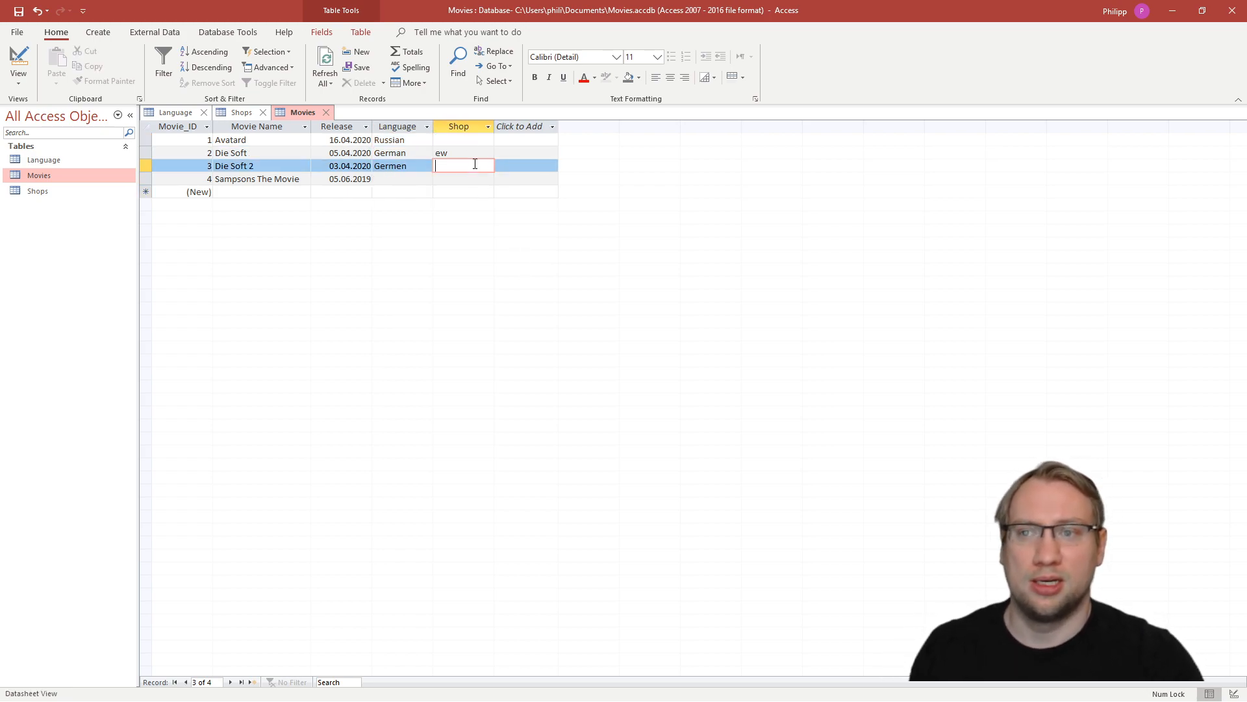
{"action": "left_click", "coordinate": [465, 151]}
{"action": "double_click", "coordinate": [465, 152]}
{"action": "key", "text": "Delete"}
- Review the Language column of the Movies table and return to the Language table for comparison
{"action": "left_click", "coordinate": [411, 181]}
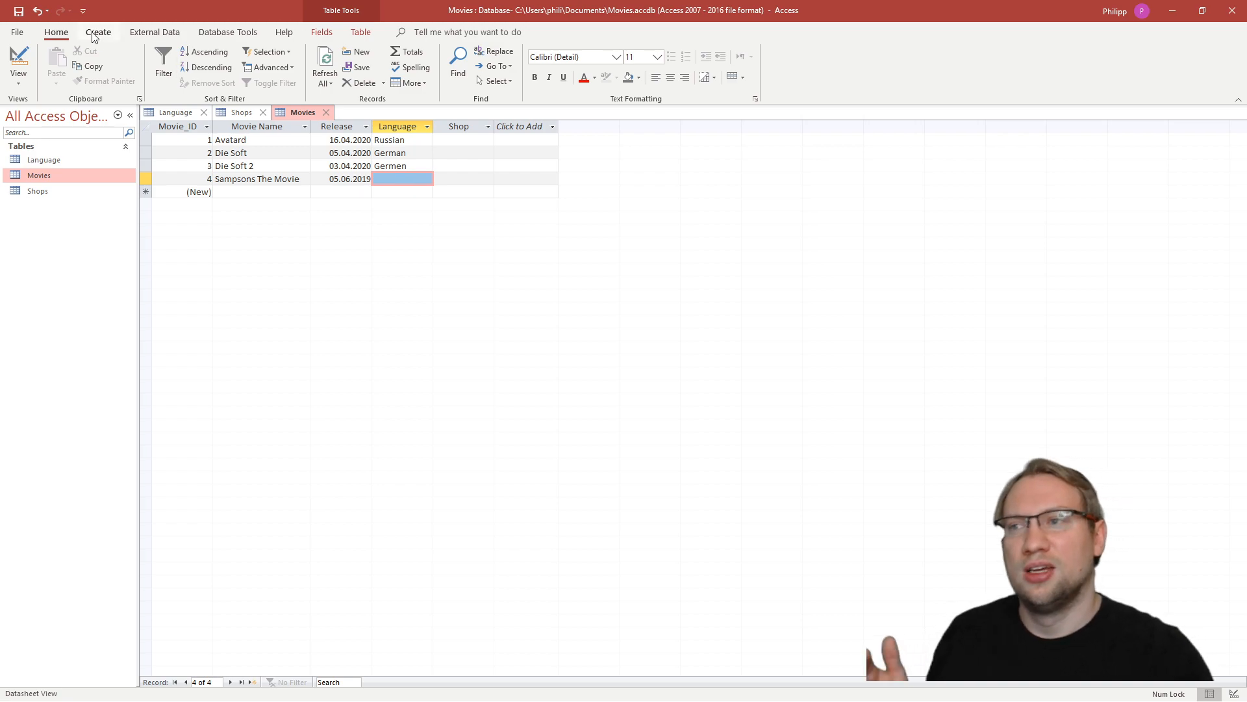
{"action": "left_click", "coordinate": [399, 127]}
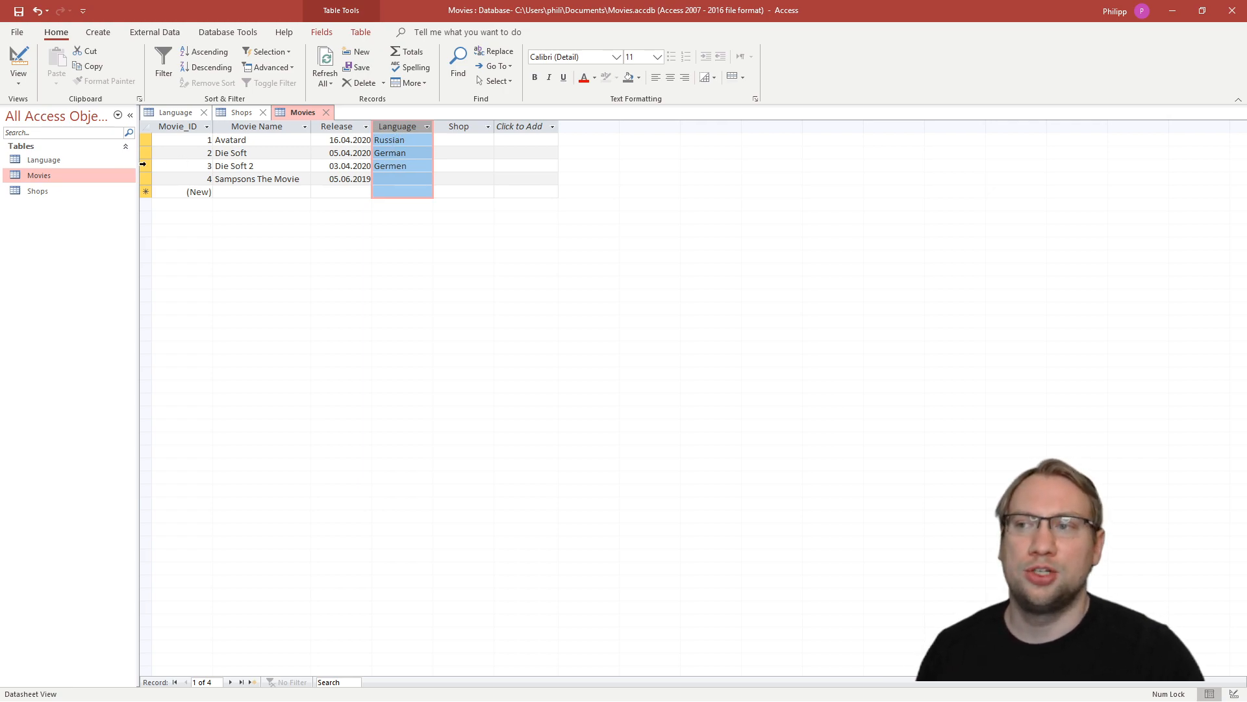
{"action": "left_click", "coordinate": [34, 163]}
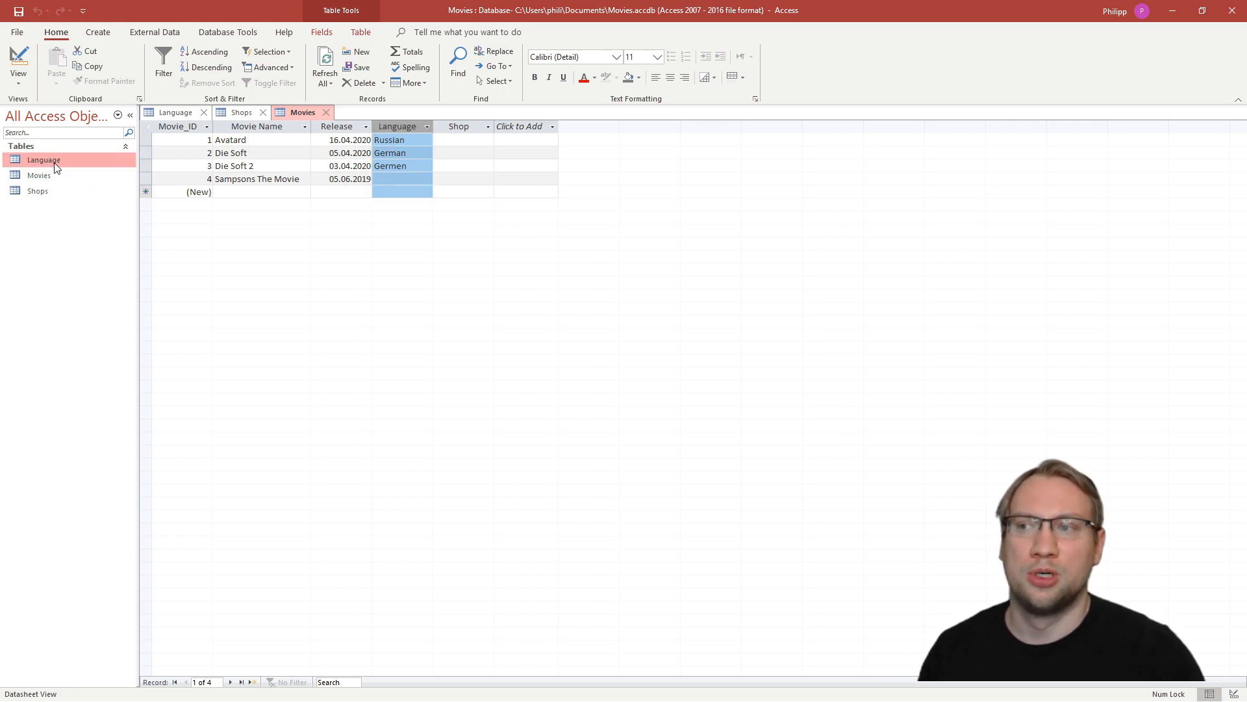
{"action": "double_click", "coordinate": [55, 165]}
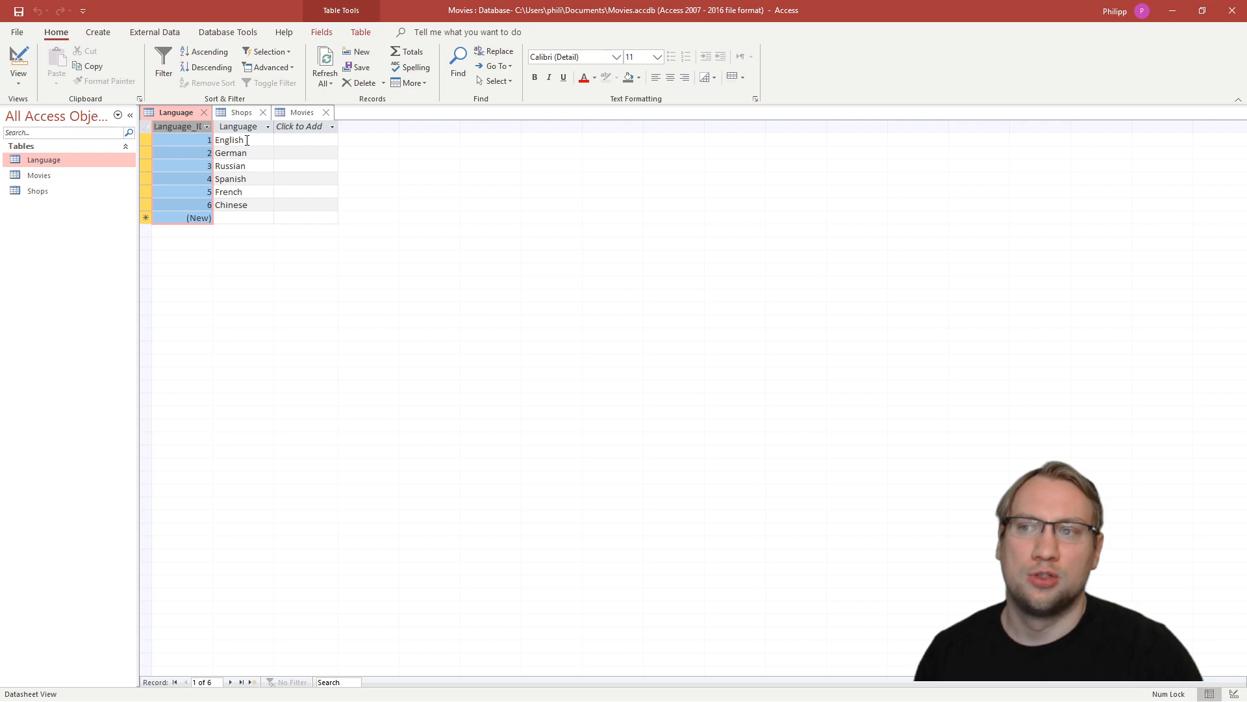
- Compare the entries of the Language and Shops tables with the Language and Shop columns of the Movies table
{"action": "left_click", "coordinate": [247, 141]}
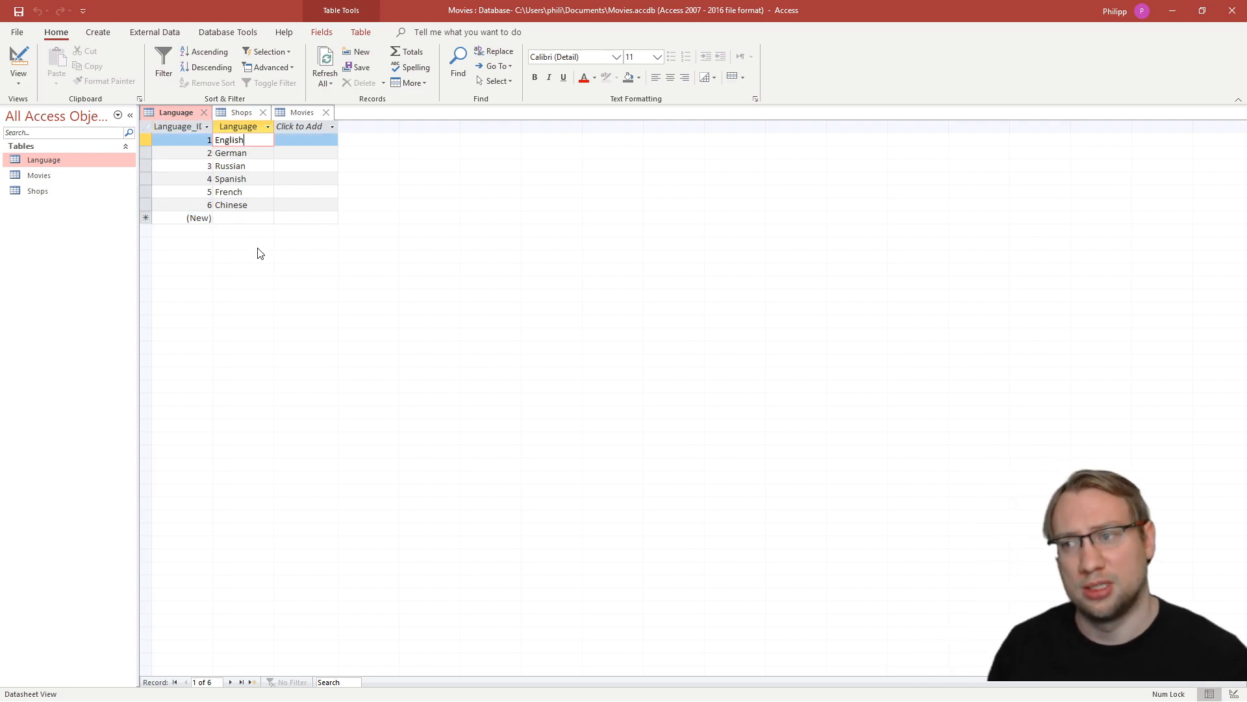
{"action": "double_click", "coordinate": [64, 191]}
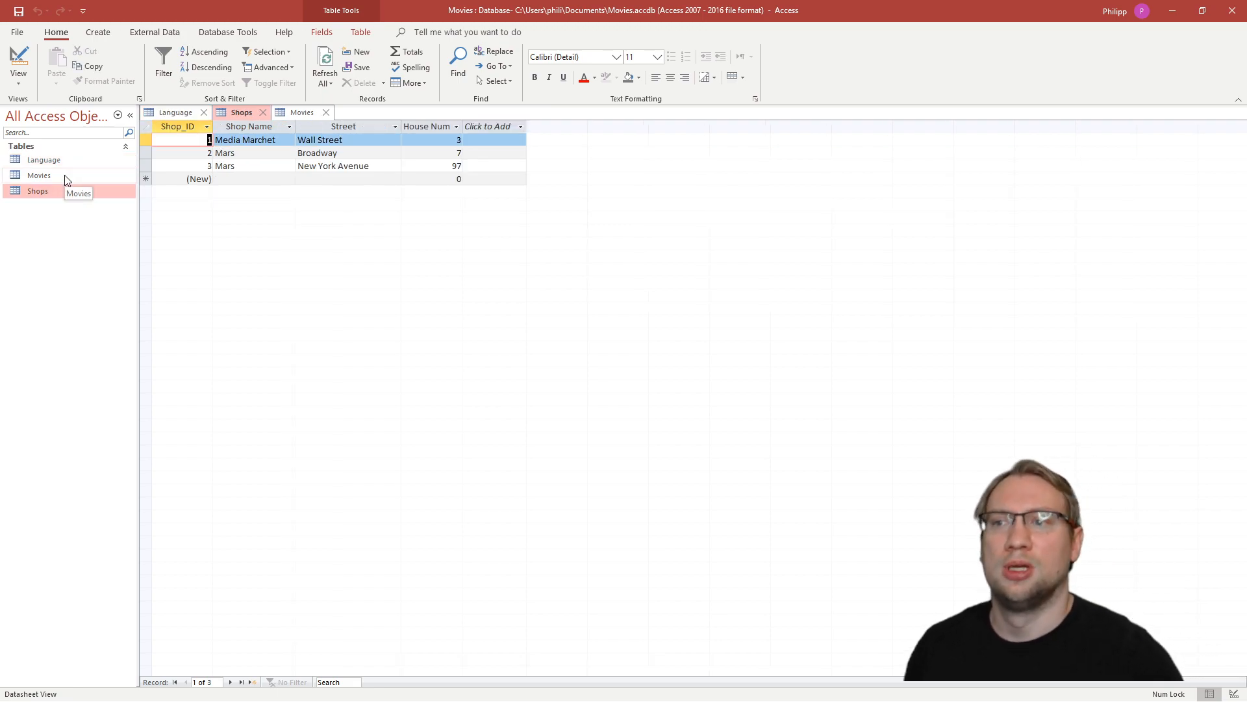
{"action": "double_click", "coordinate": [67, 176]}
{"action": "key", "text": "Tab"}
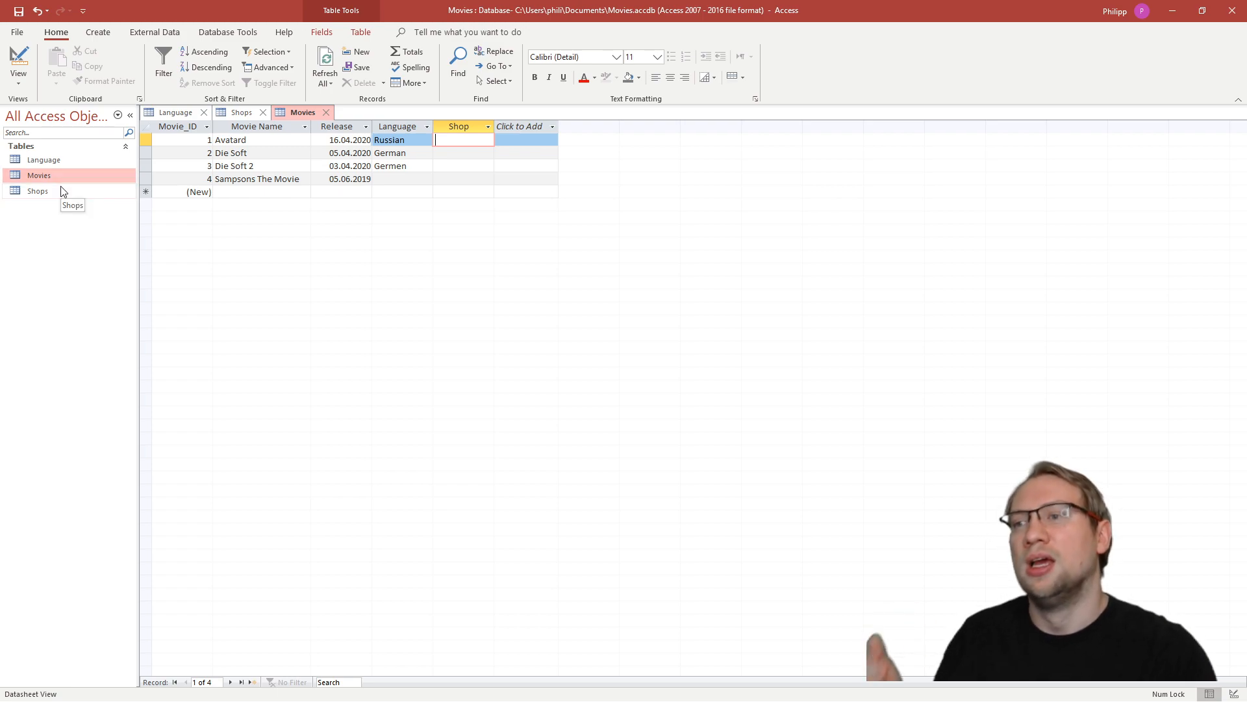
{"action": "left_click", "coordinate": [434, 165]}
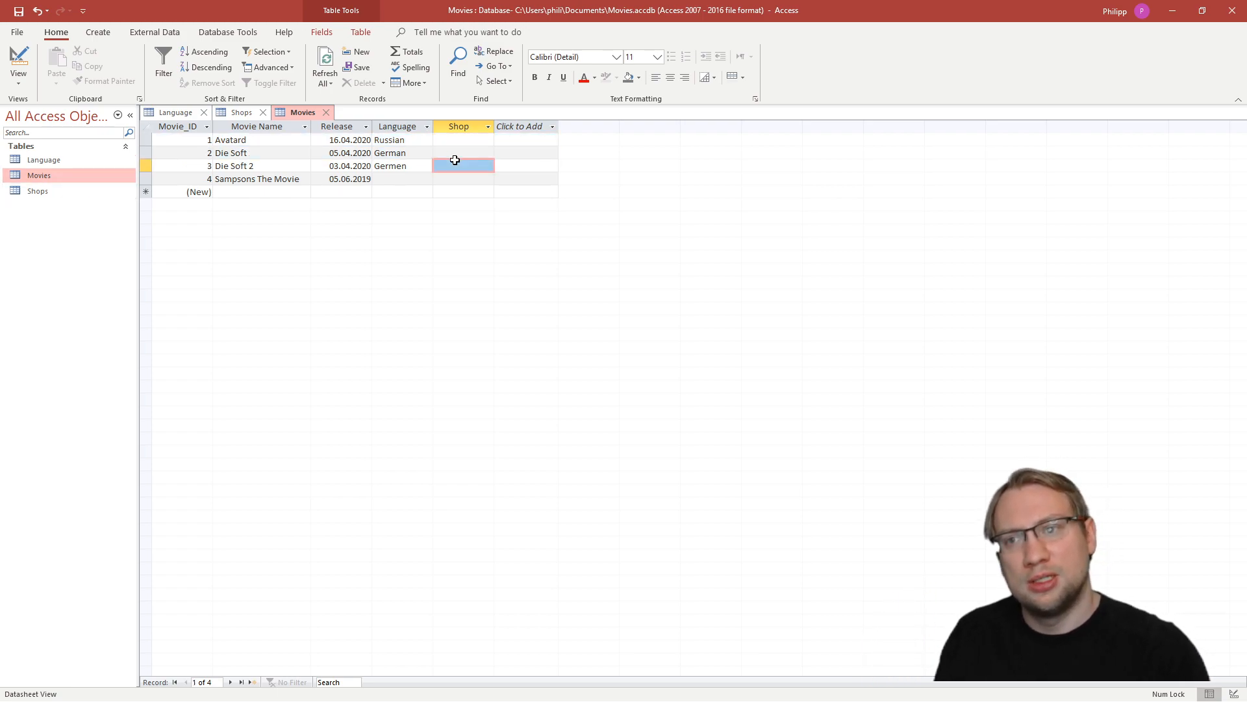
{"action": "left_click", "coordinate": [49, 191]}
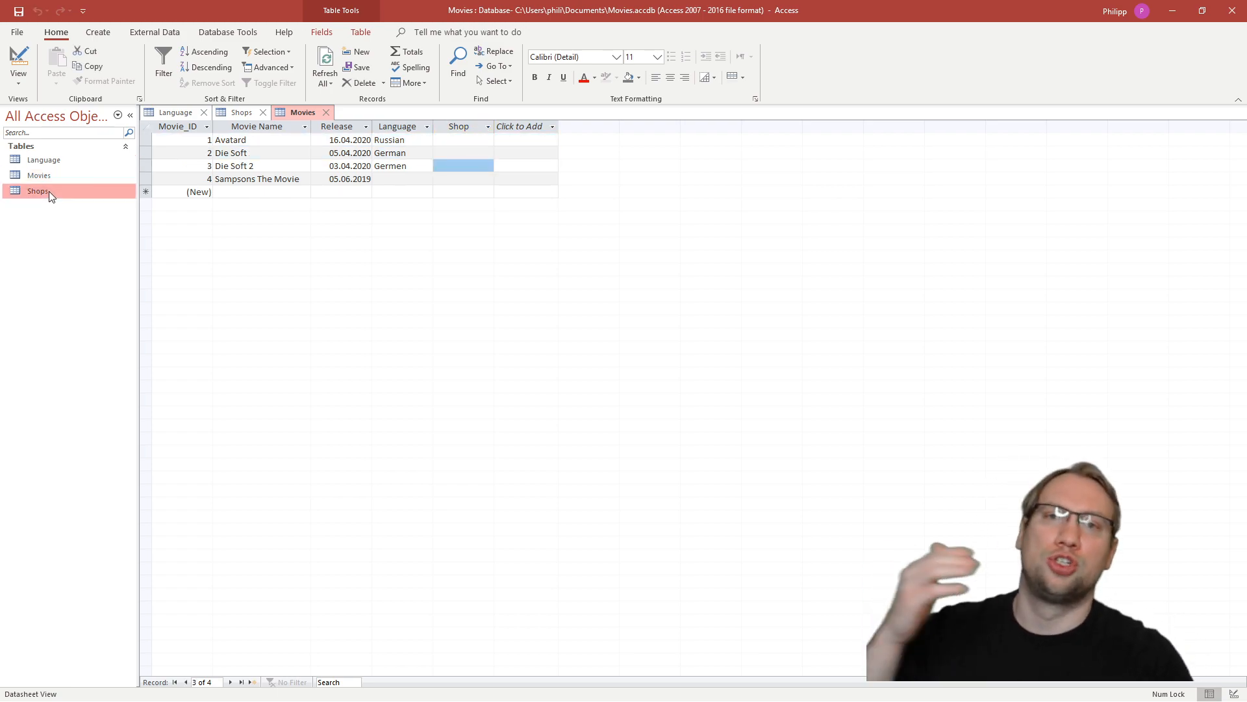
{"action": "left_click", "coordinate": [395, 140]}
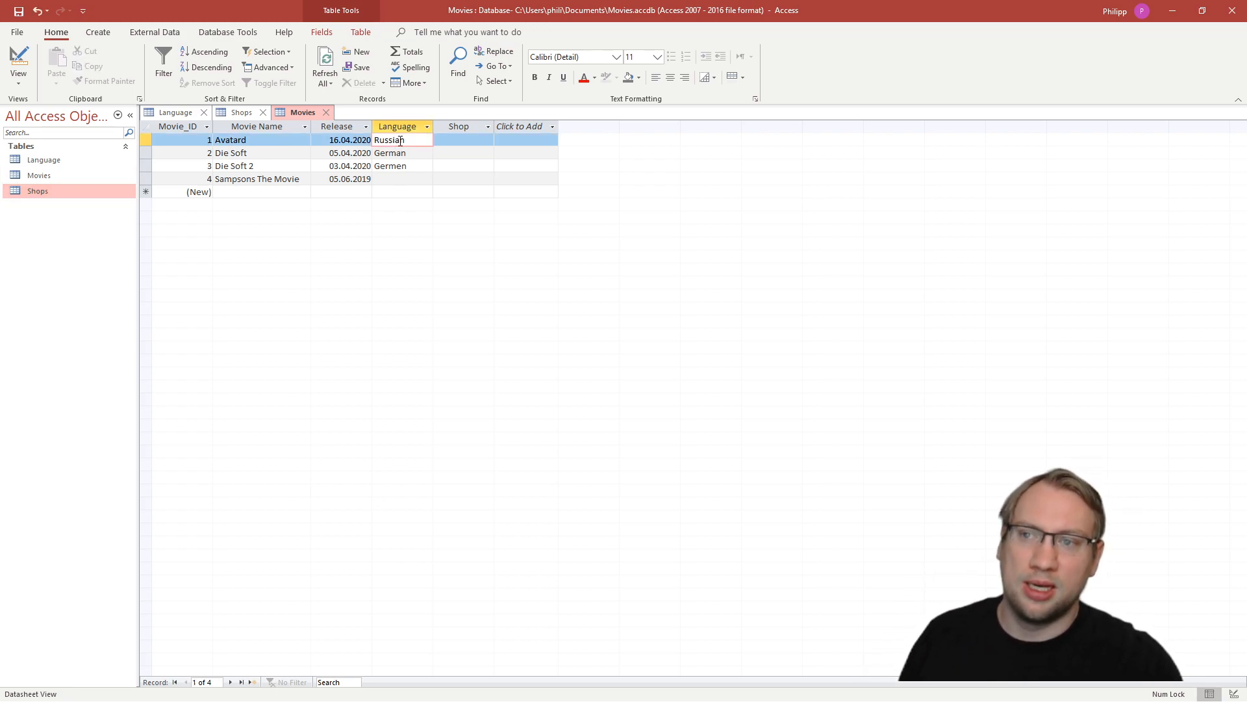
{"action": "left_click", "coordinate": [67, 159]}
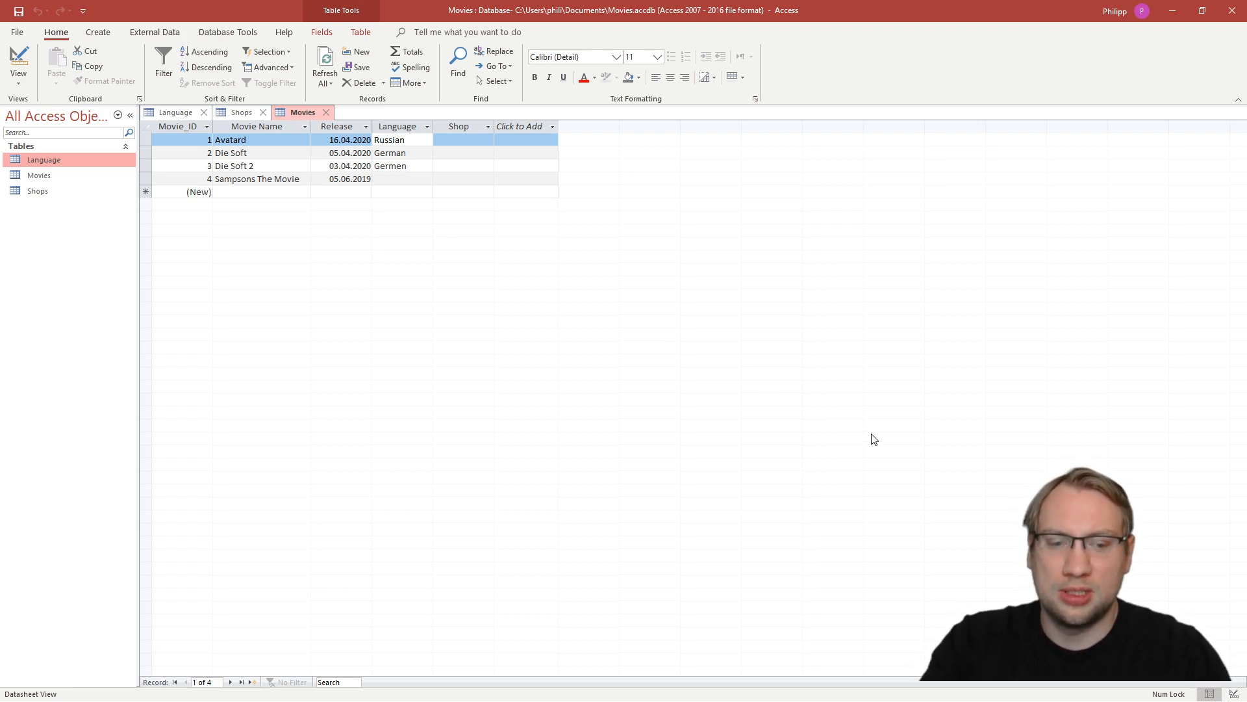
- Check the data type of the Language field of the Movies table in Design View
{"action": "left_click", "coordinate": [1232, 694]}
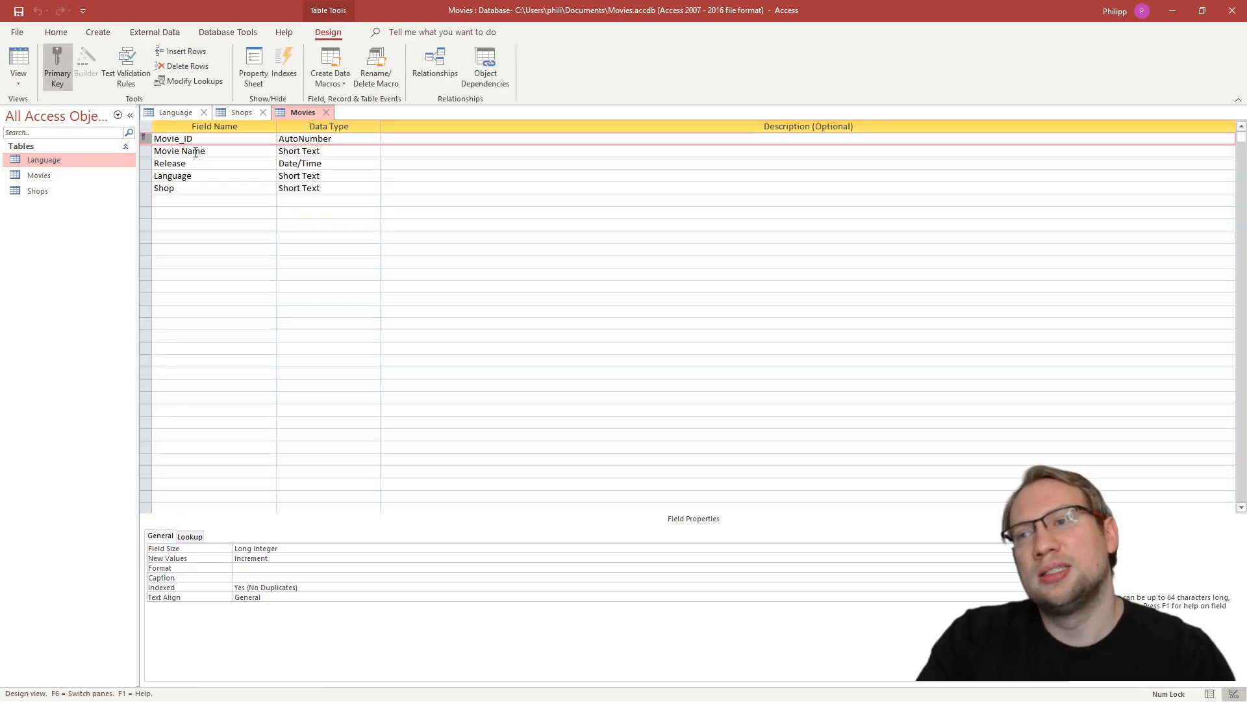
{"action": "double_click", "coordinate": [198, 174]}
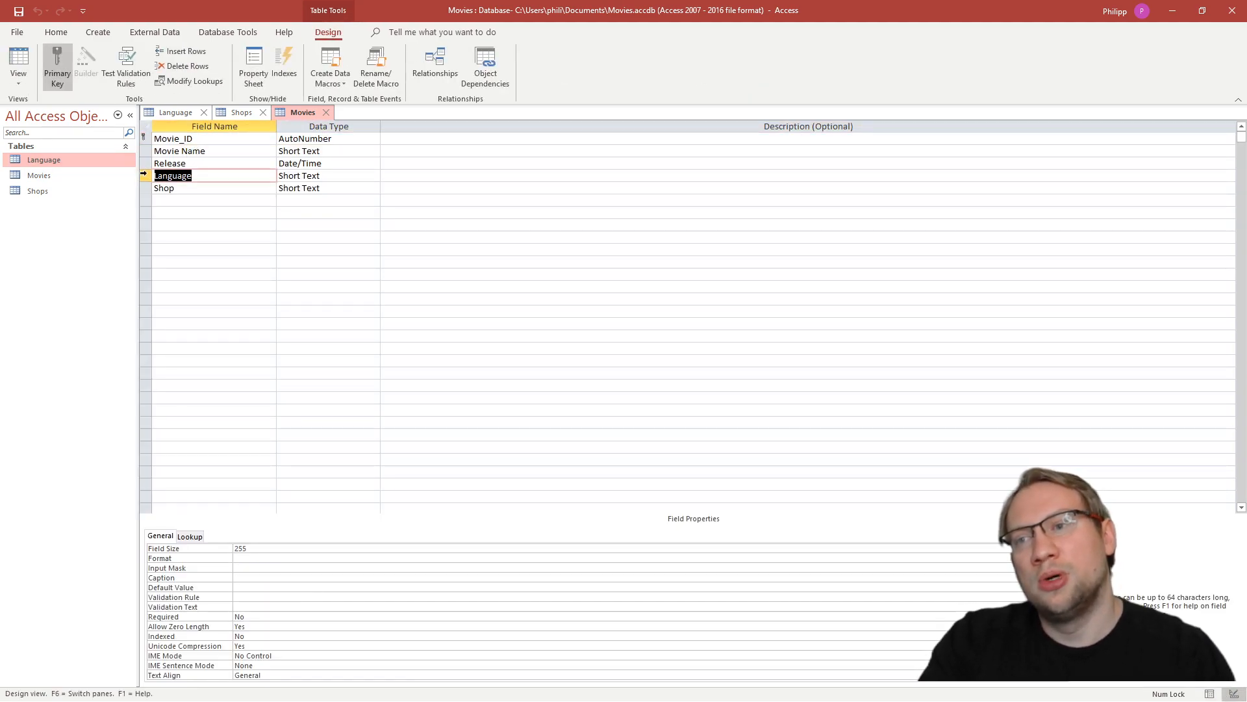
{"action": "key", "text": "Tab"}
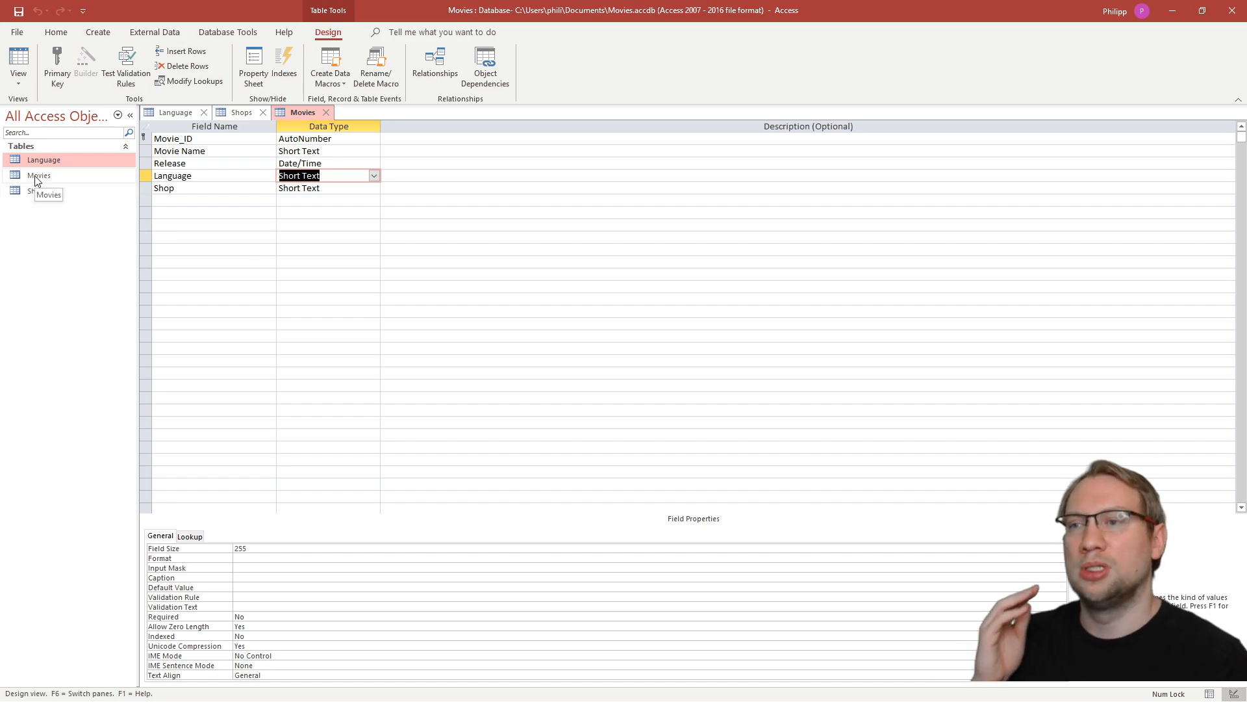
- Examine the Language_ID values of the individual records in the Language table
{"action": "double_click", "coordinate": [48, 160]}
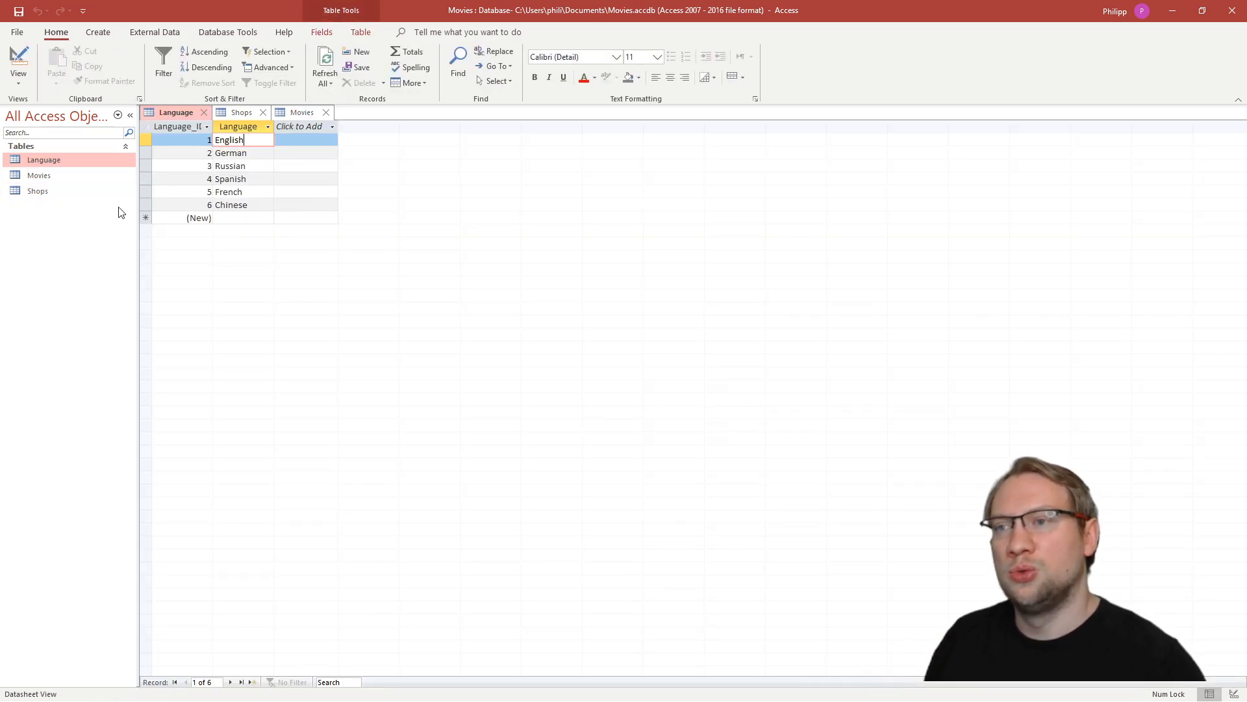
{"action": "left_click", "coordinate": [200, 141]}
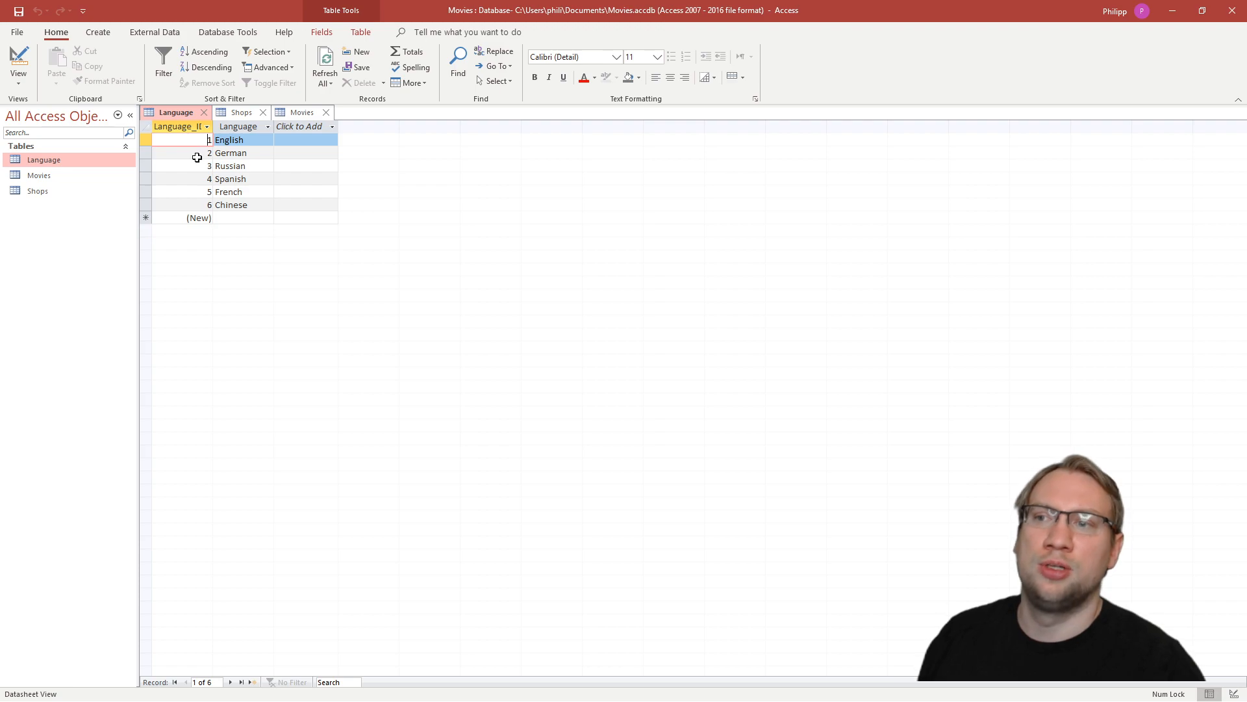
{"action": "left_click", "coordinate": [199, 154]}
{"action": "left_click", "coordinate": [200, 167]}
{"action": "left_click", "coordinate": [203, 179]}
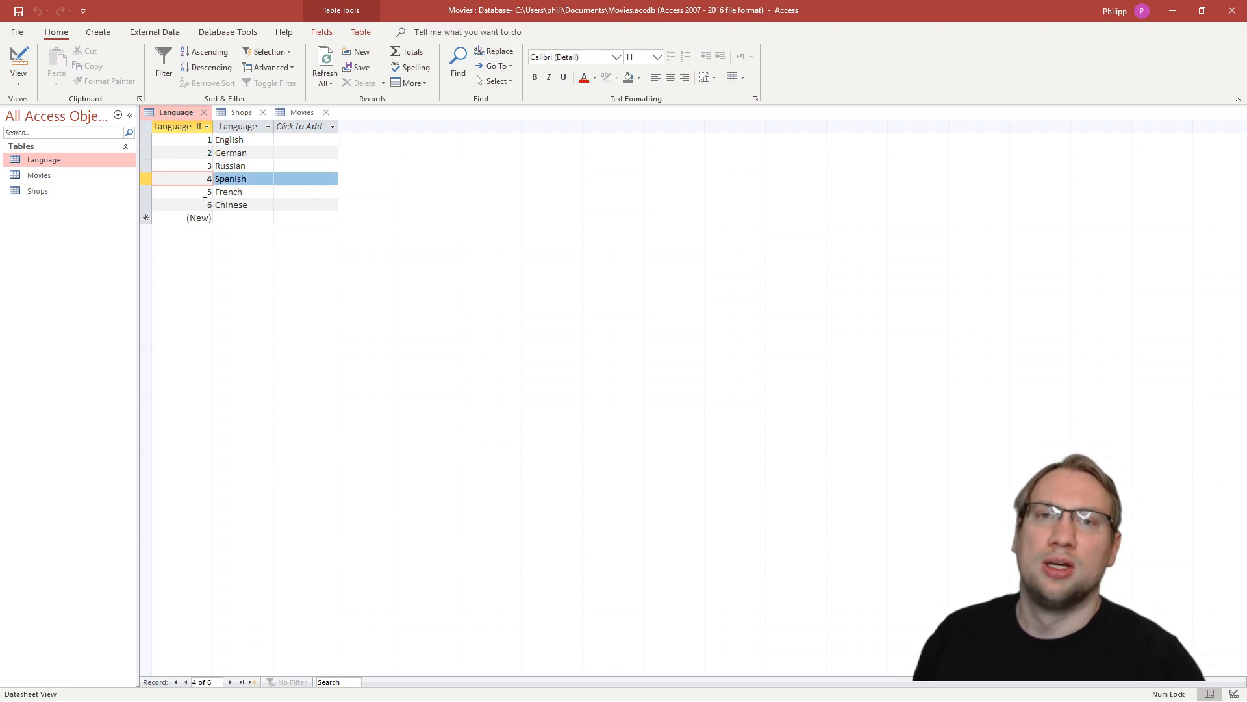
- Look up the ID of Russian in the Language table and enter 3 as Avatard's language in the Movies table
{"action": "double_click", "coordinate": [63, 176]}
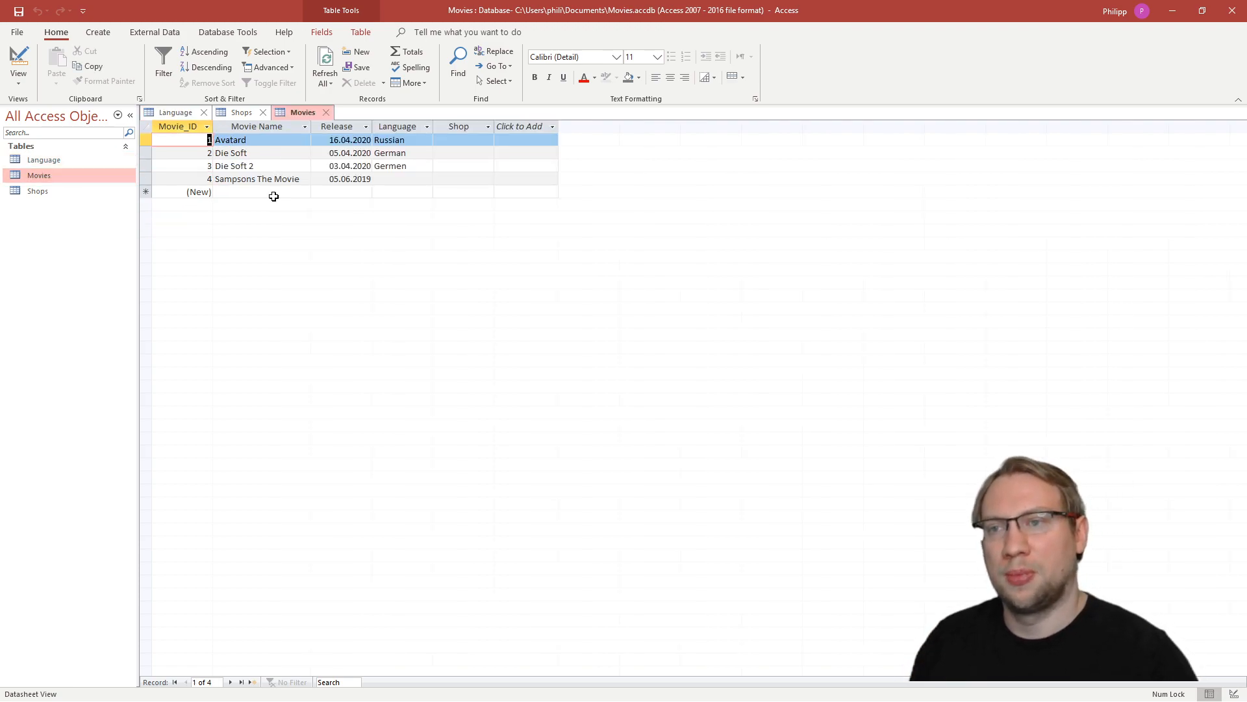
{"action": "left_click", "coordinate": [404, 140]}
{"action": "double_click", "coordinate": [404, 140]}
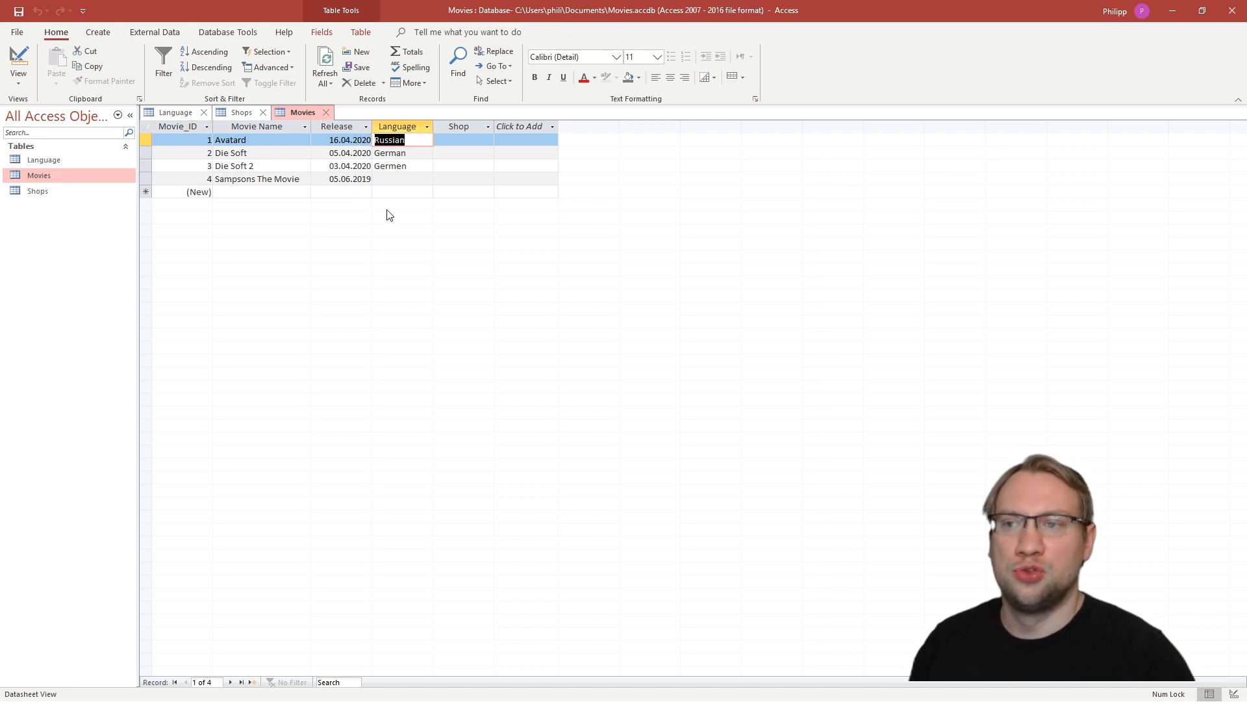
{"action": "double_click", "coordinate": [73, 161]}
{"action": "left_click", "coordinate": [246, 165]}
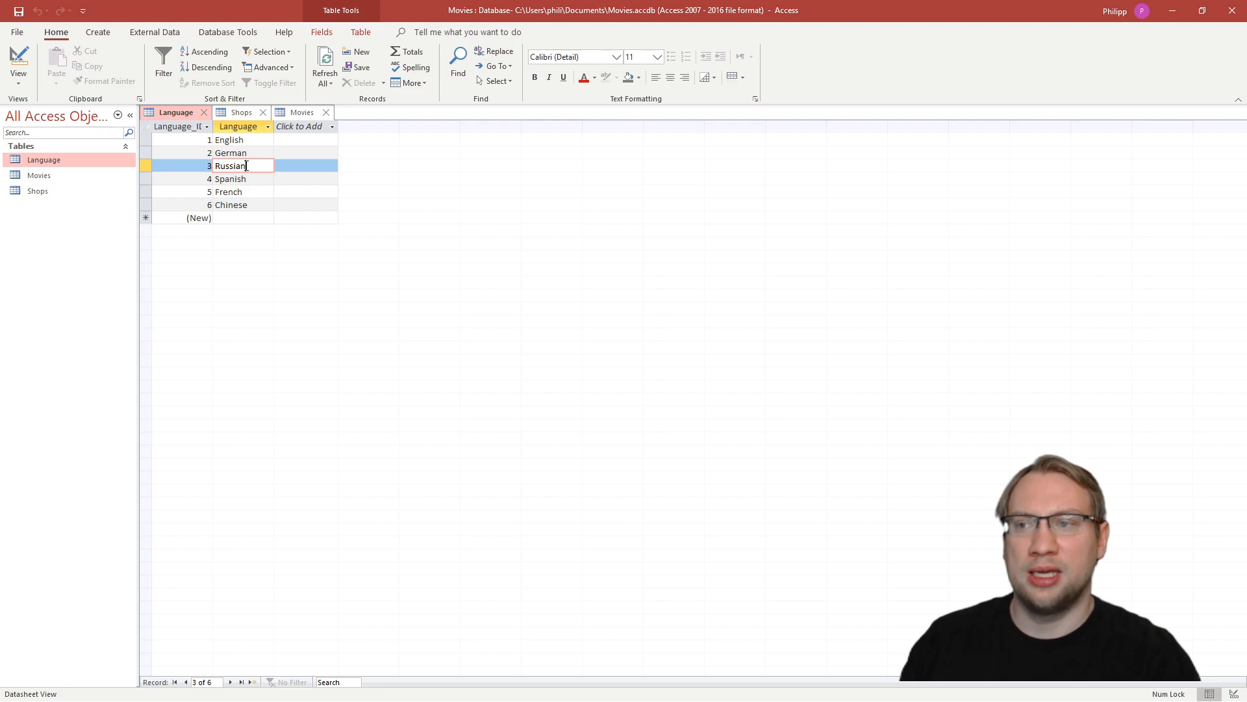
{"action": "left_click", "coordinate": [144, 165]}
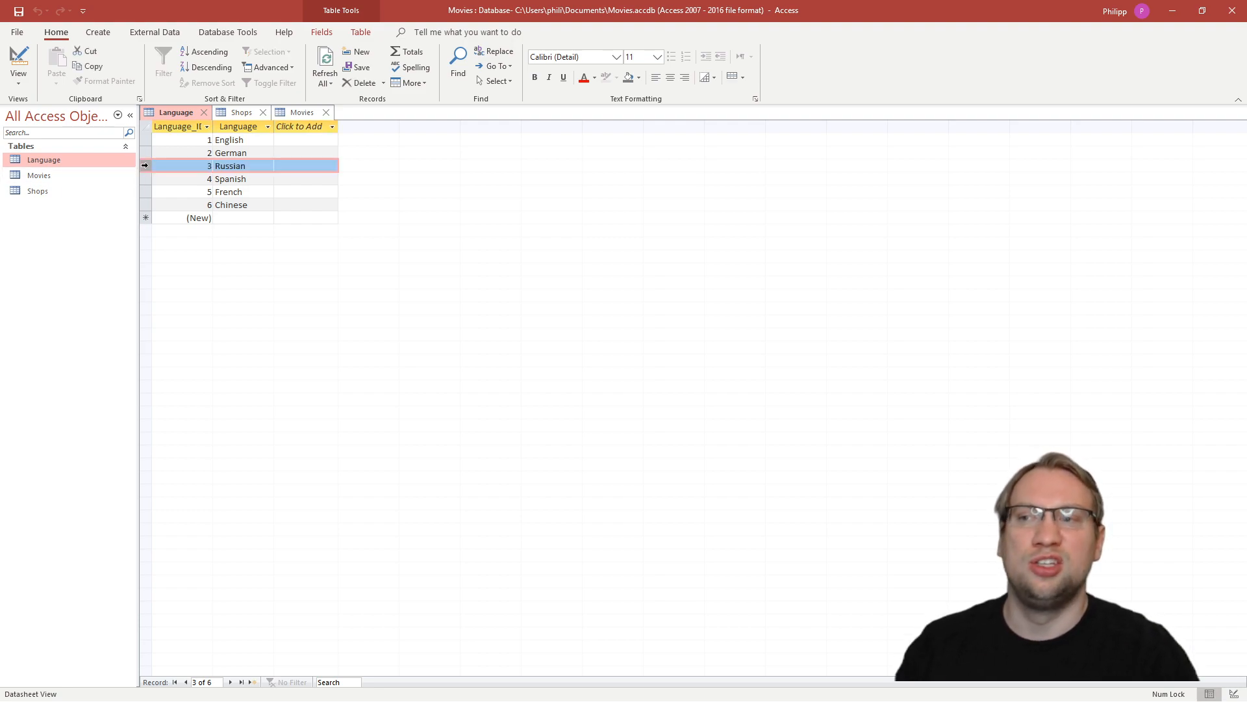
{"action": "double_click", "coordinate": [48, 173]}
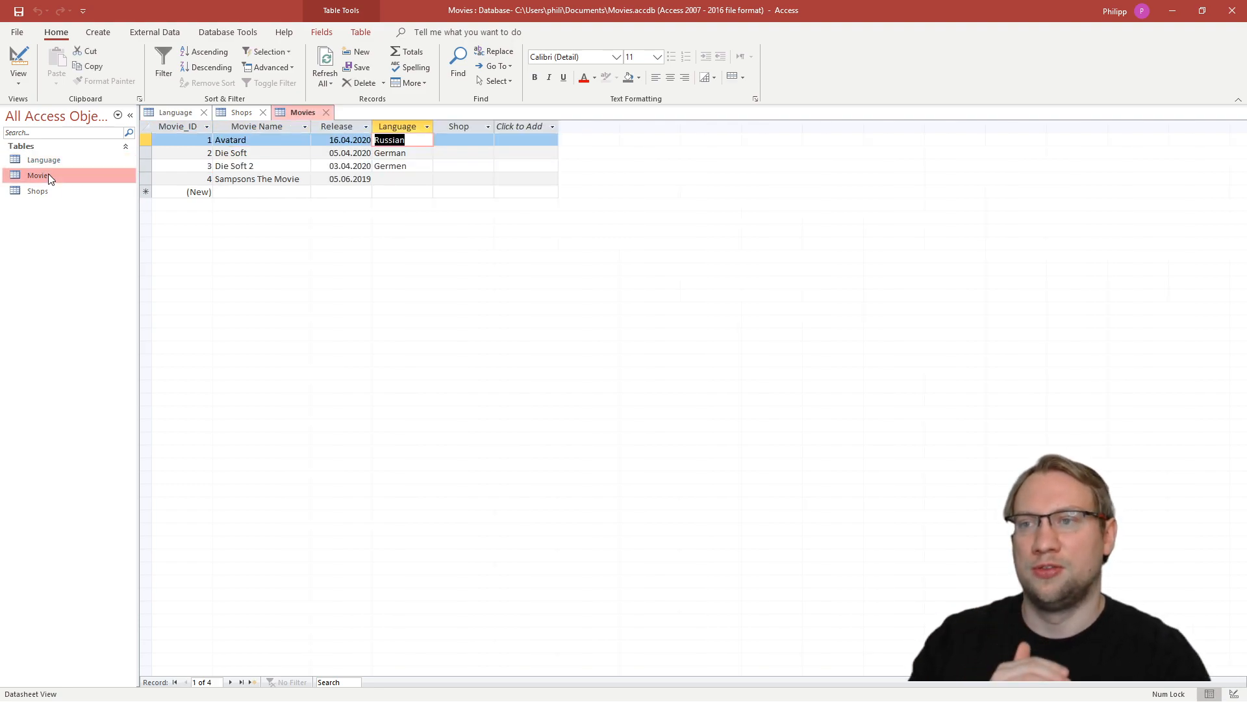
{"action": "type", "text": "3"}
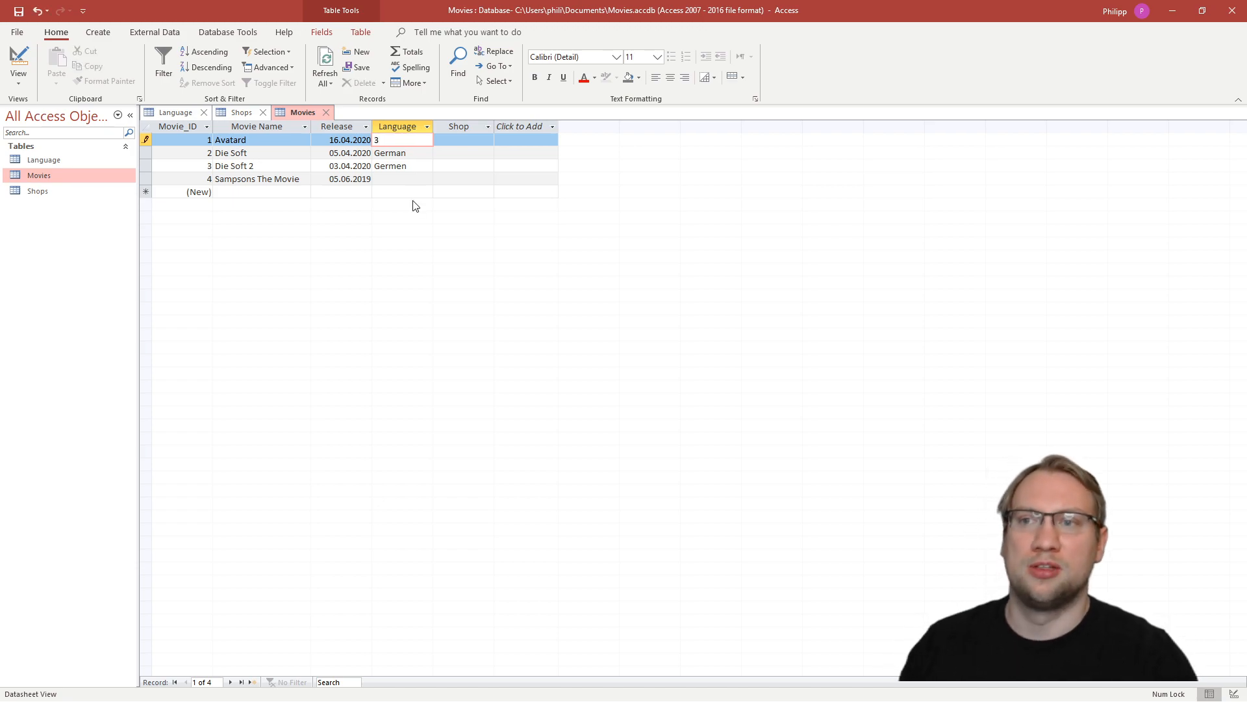
- Look up the ID of German in the Language table and set Die Soft's language to 2 in the Movies table
{"action": "left_click", "coordinate": [404, 164]}
{"action": "left_click_drag", "start_coordinate": [407, 157], "coordinate": [376, 159]}
{"action": "double_click", "coordinate": [61, 158]}
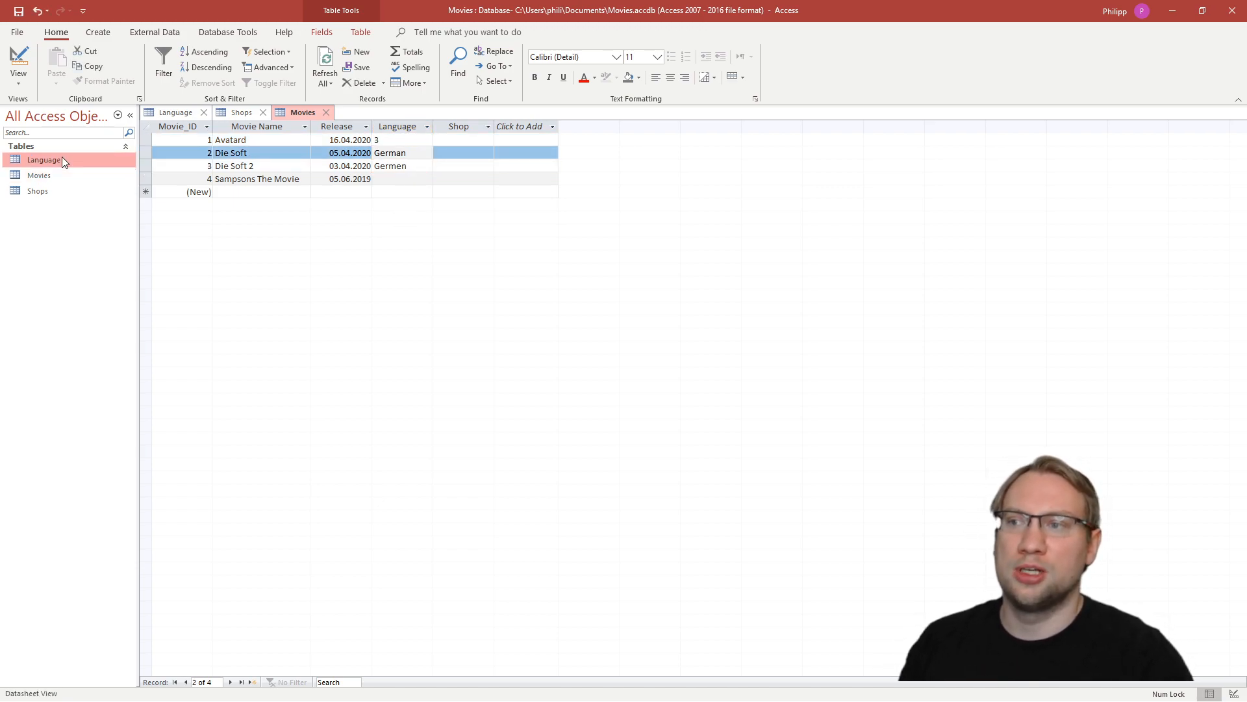
{"action": "double_click", "coordinate": [239, 156]}
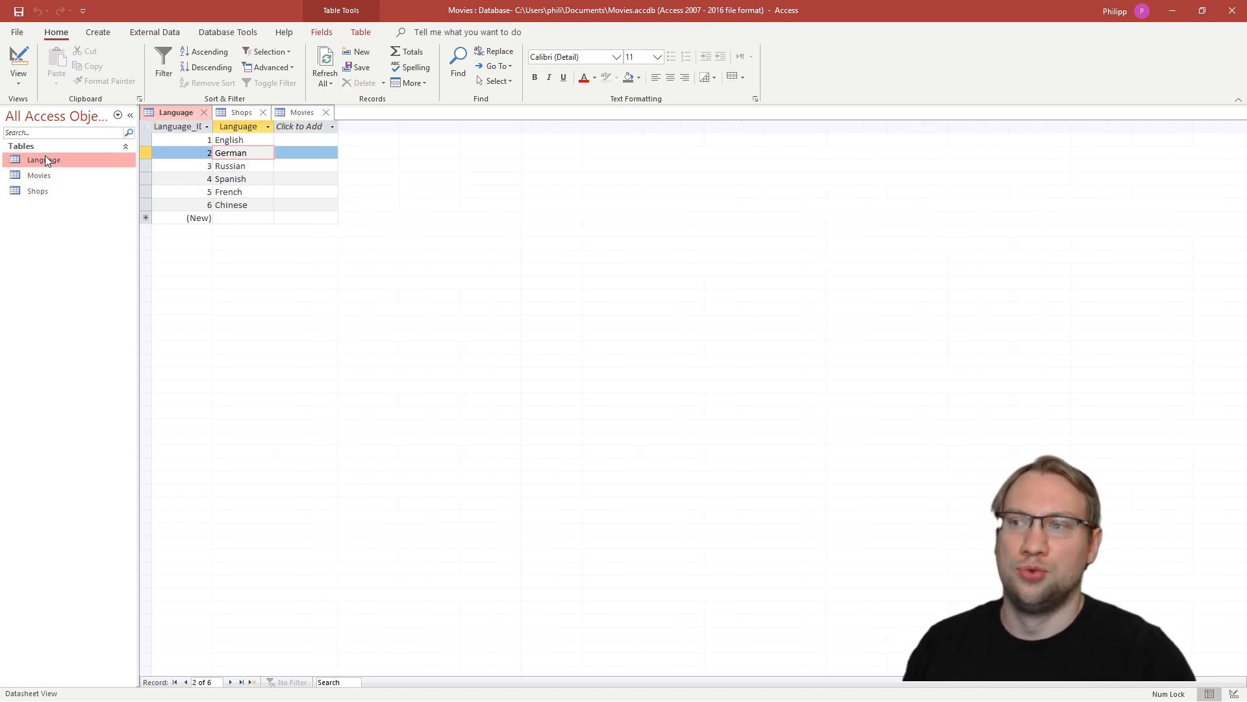
{"action": "double_click", "coordinate": [41, 176]}
{"action": "type", "text": "2"}
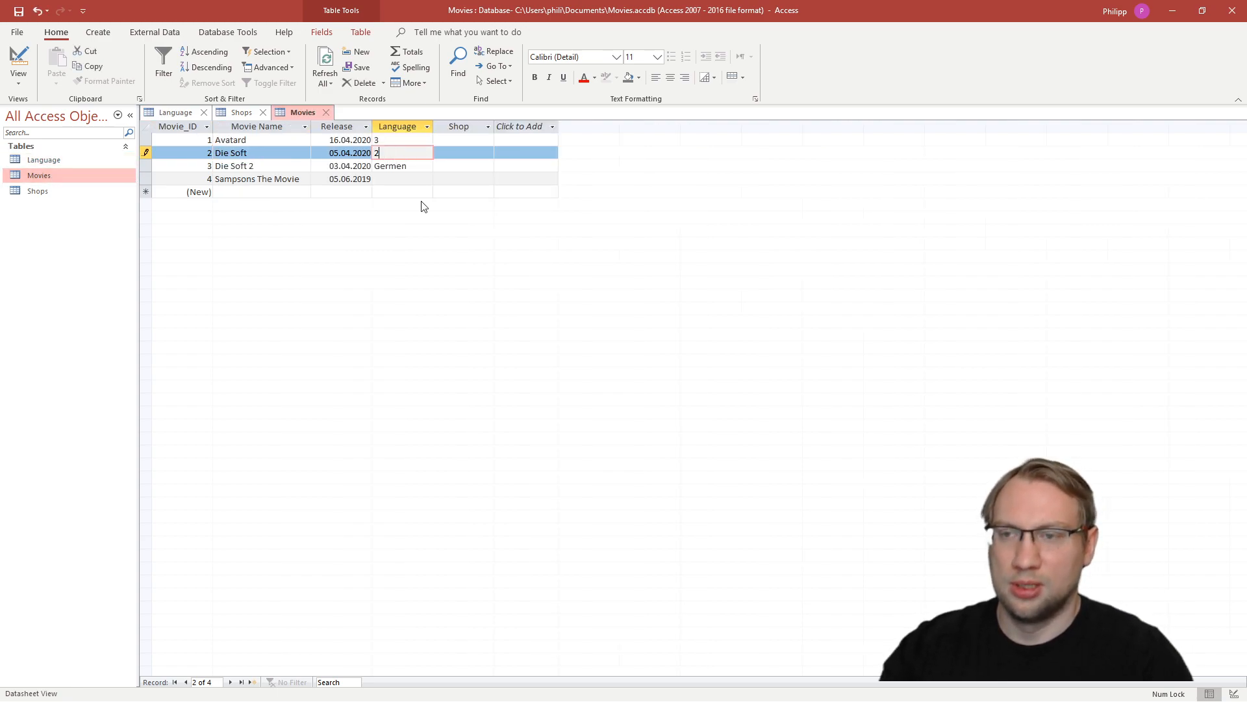
- Review the Language_ID values in the Language table and the shop records in the Shops table
{"action": "left_click", "coordinate": [403, 171]}
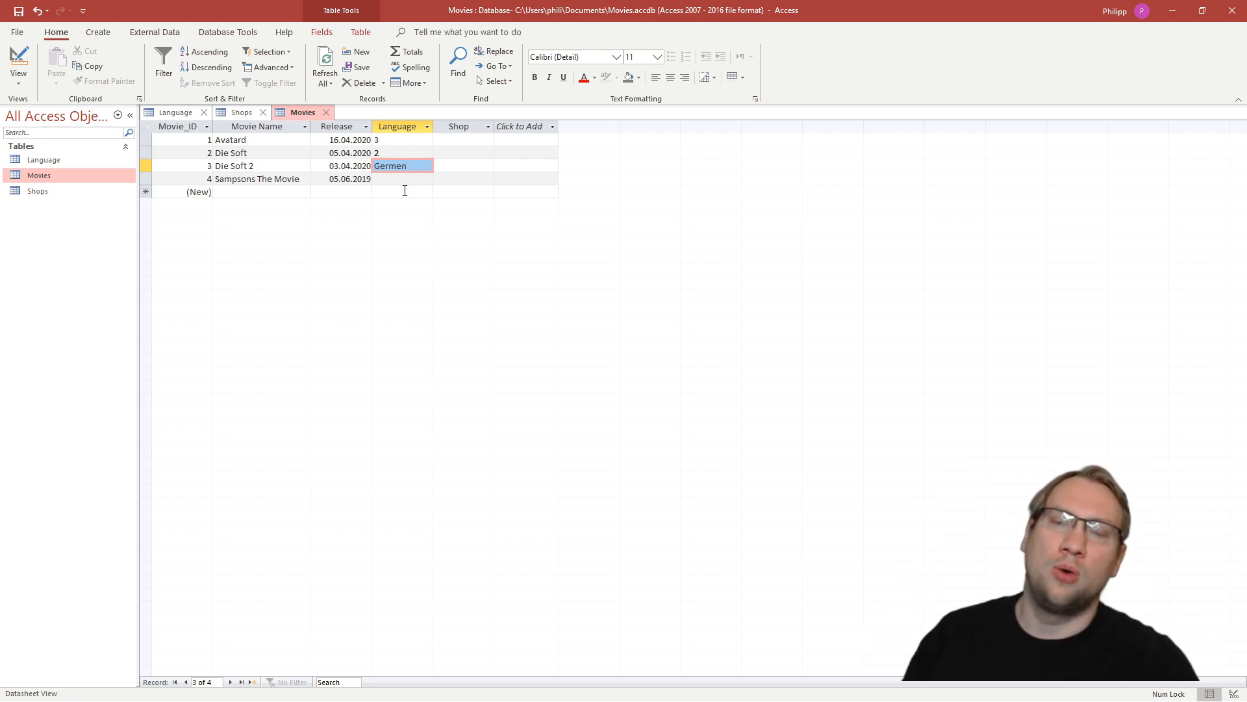
{"action": "left_click", "coordinate": [37, 165]}
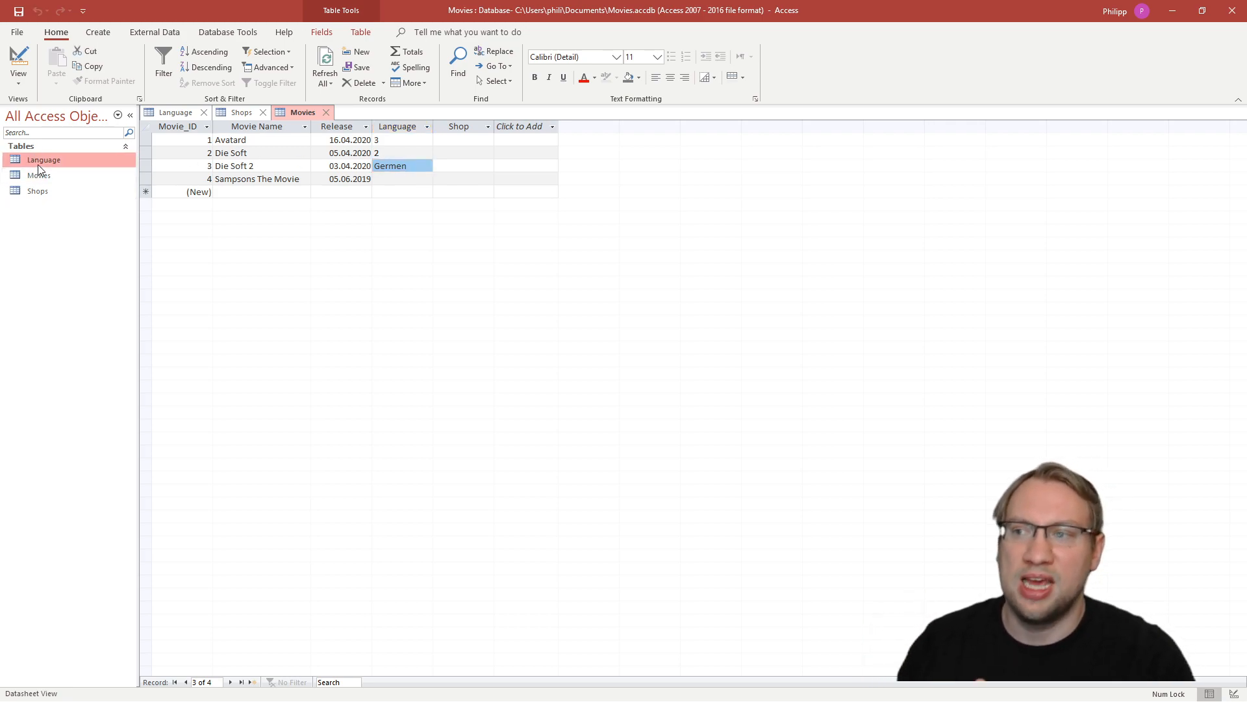
{"action": "double_click", "coordinate": [38, 165]}
{"action": "left_click", "coordinate": [196, 146]}
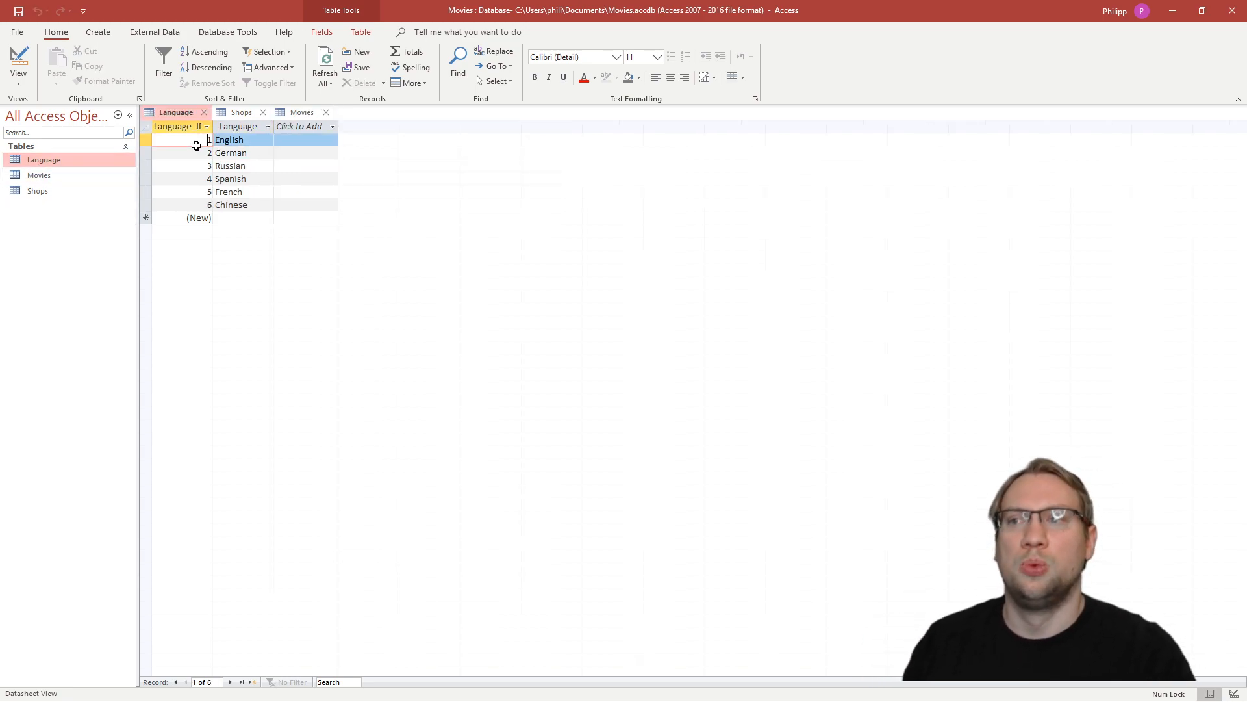
{"action": "left_click", "coordinate": [208, 205]}
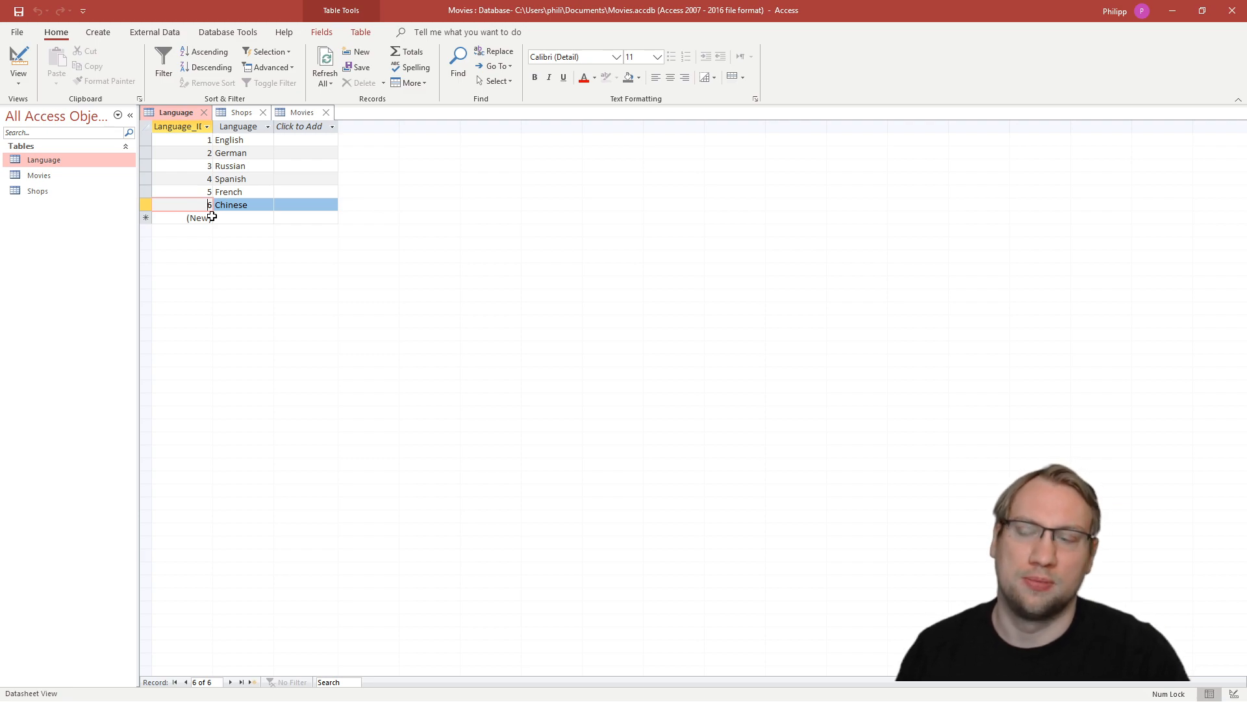
{"action": "double_click", "coordinate": [59, 175]}
{"action": "double_click", "coordinate": [56, 191]}
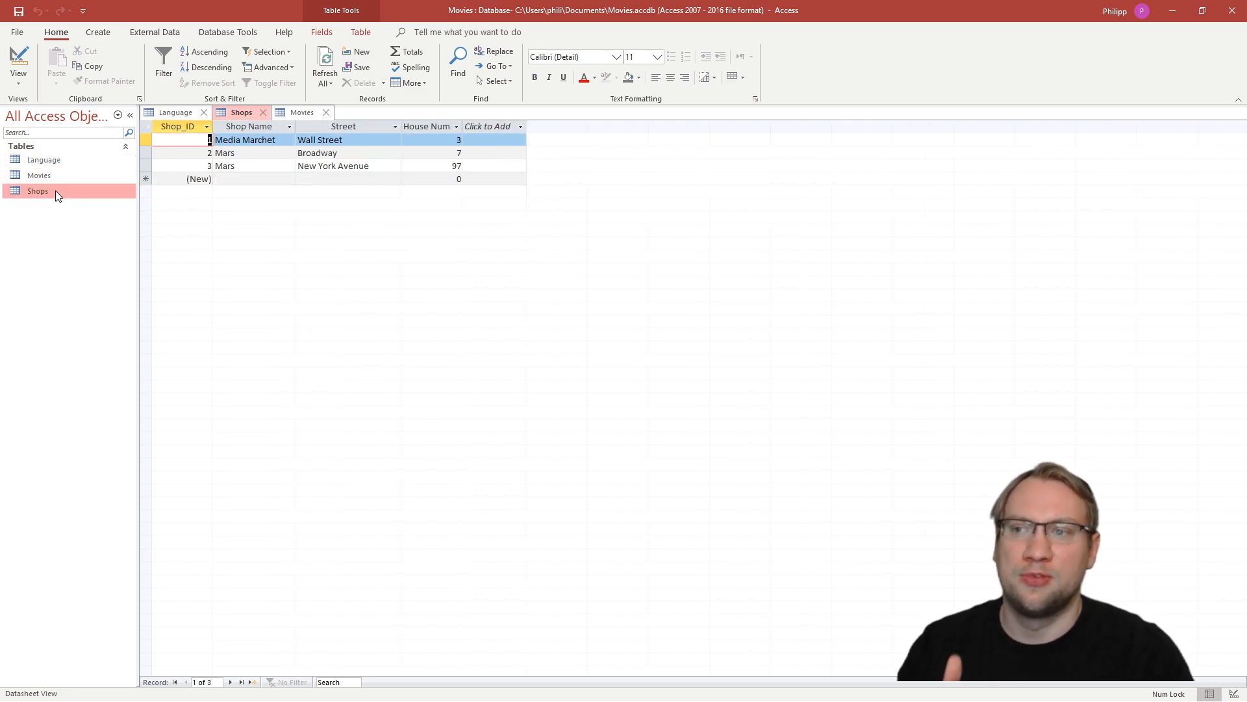
- Enter shop IDs in the Movies table: 2 for Avatard, 3 for Die Soft and 3 for Die Soft 2
{"action": "double_click", "coordinate": [57, 176]}
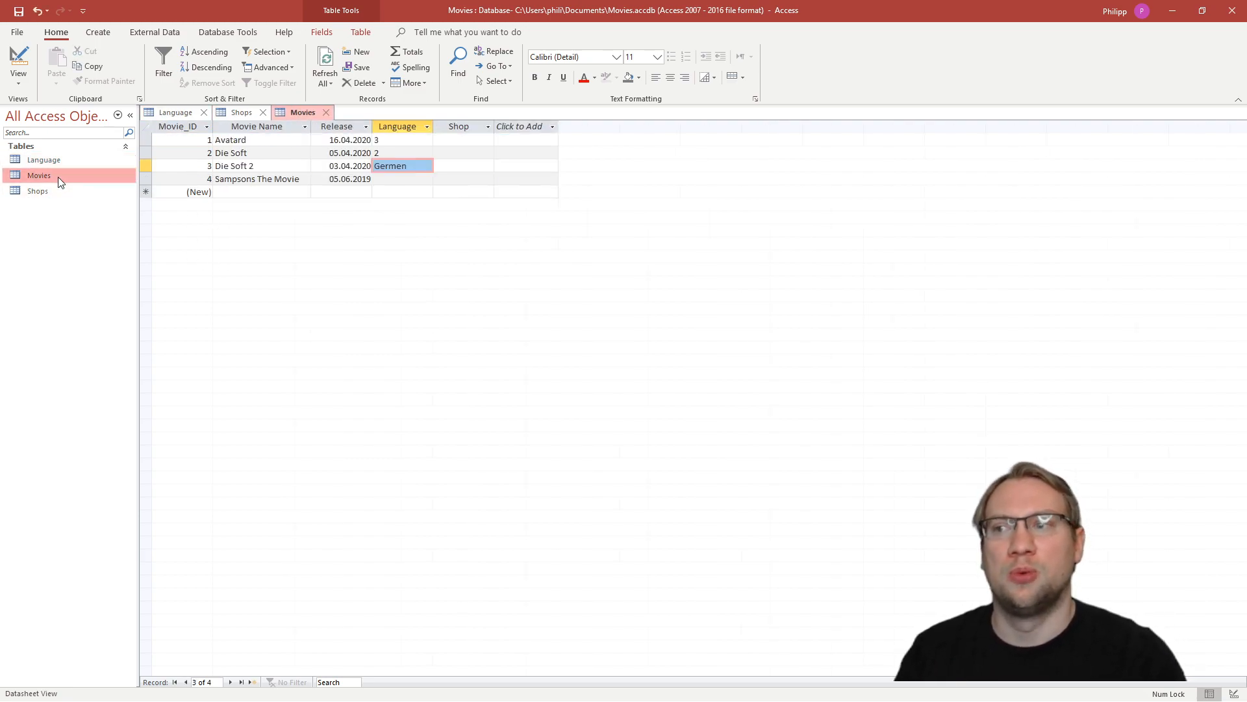
{"action": "left_click", "coordinate": [462, 141]}
{"action": "type", "text": "2"}
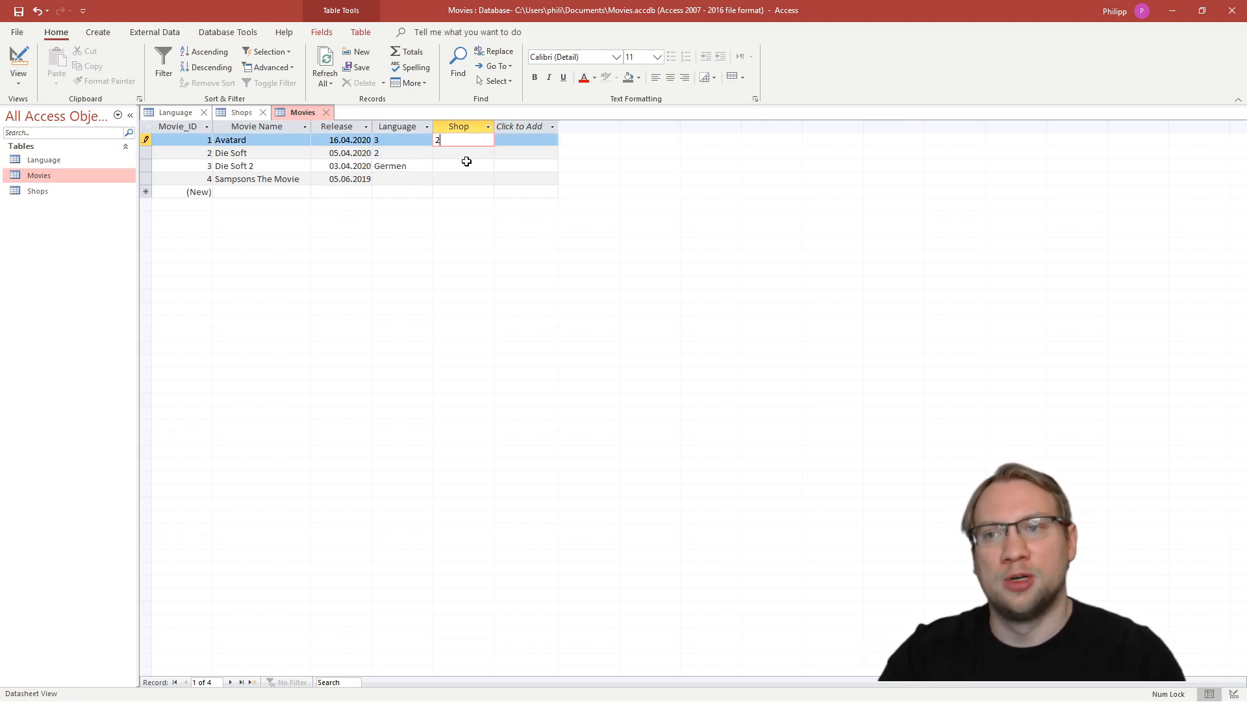
{"action": "key", "text": "Down"}
{"action": "type", "text": "3"}
{"action": "key", "text": "Down"}
{"action": "type", "text": "1"}
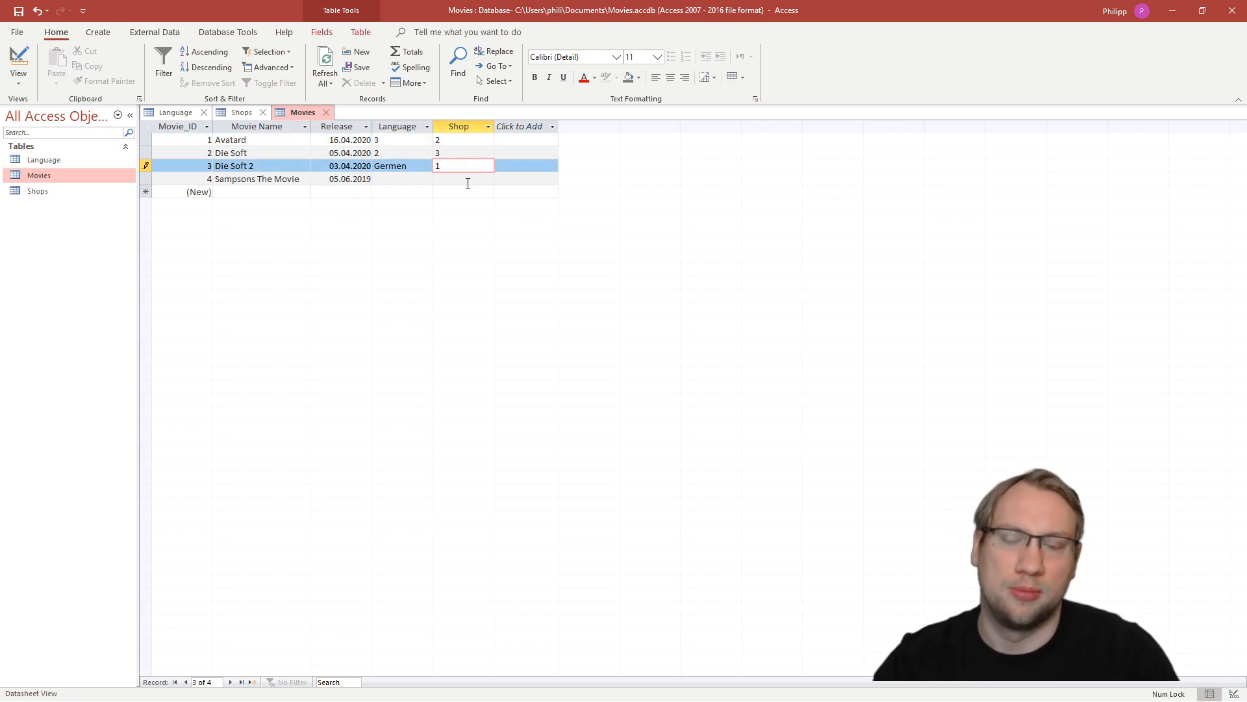
{"action": "left_click", "coordinate": [467, 187]}
{"action": "double_click", "coordinate": [459, 165]}
{"action": "type", "text": "3"}
{"action": "left_click", "coordinate": [467, 179]}
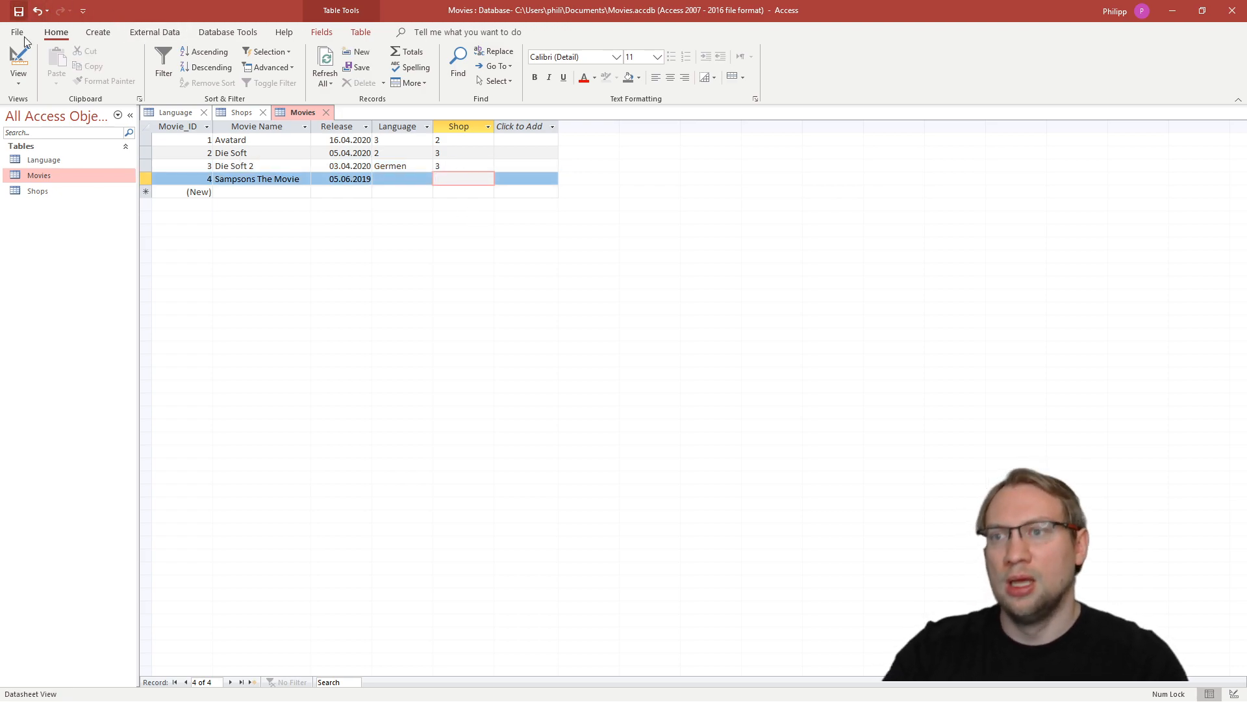
- Clear the Shop values of Avatard, Die Soft and Die Soft 2 in the Movies table
{"action": "double_click", "coordinate": [445, 144]}
{"action": "key", "text": "Delete"}
{"action": "double_click", "coordinate": [454, 157]}
{"action": "key", "text": "Delete"}
{"action": "double_click", "coordinate": [447, 167]}
{"action": "key", "text": "Delete"}
{"action": "left_click", "coordinate": [451, 182]}
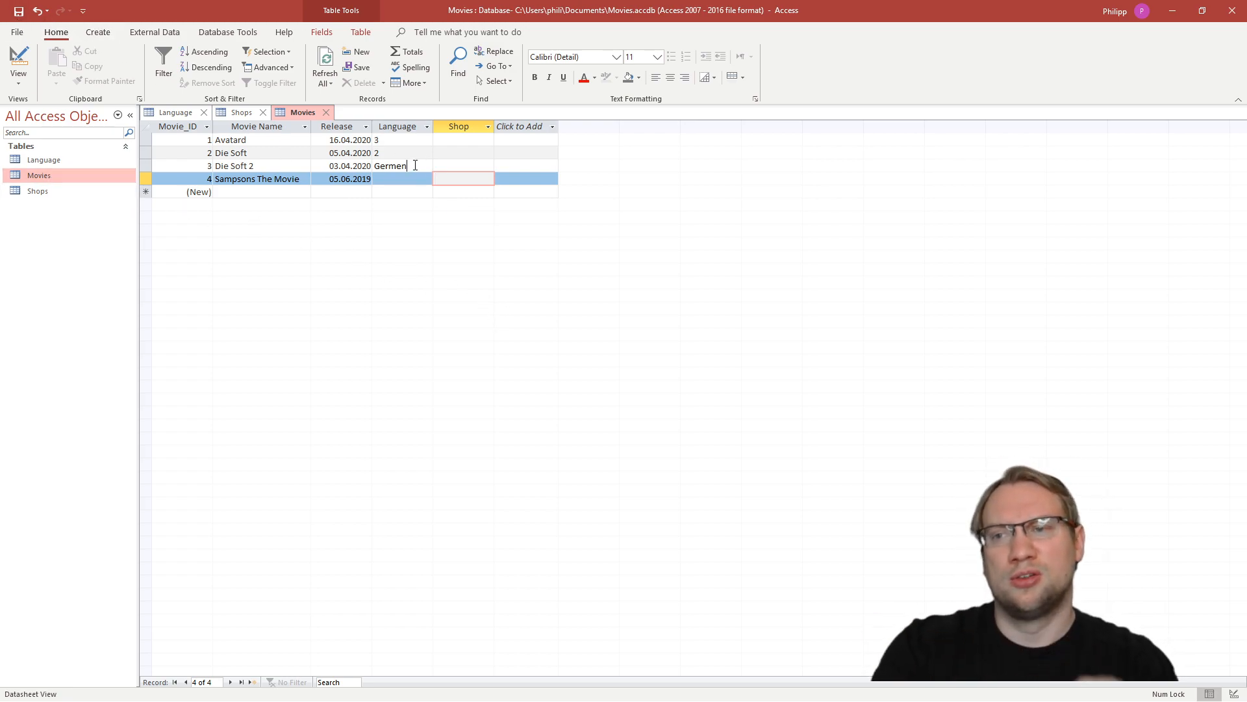
- Review the Language entries of the Movies table and inspect the Shop field's data type in Design View
{"action": "left_click", "coordinate": [381, 166]}
{"action": "left_click_drag", "start_coordinate": [381, 166], "coordinate": [403, 168]}
{"action": "key", "text": "Up"}
{"action": "key", "text": "Up"}
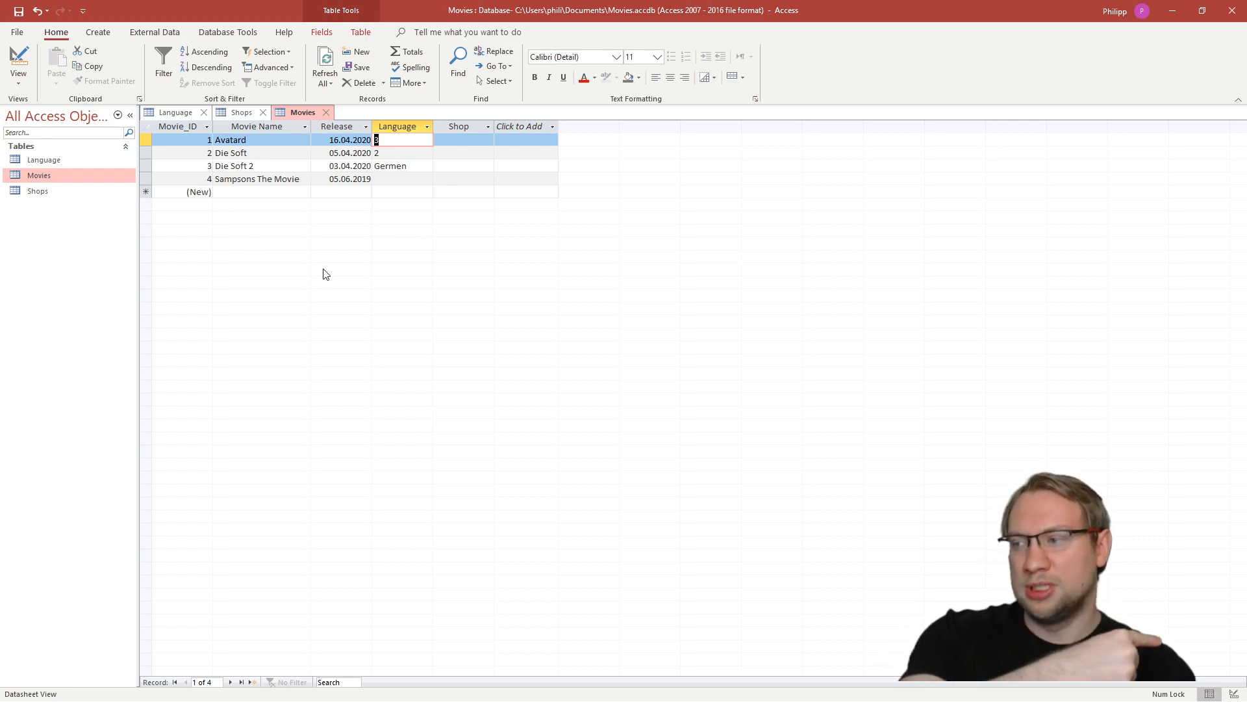
{"action": "left_click", "coordinate": [1234, 694]}
{"action": "left_click", "coordinate": [295, 188]}
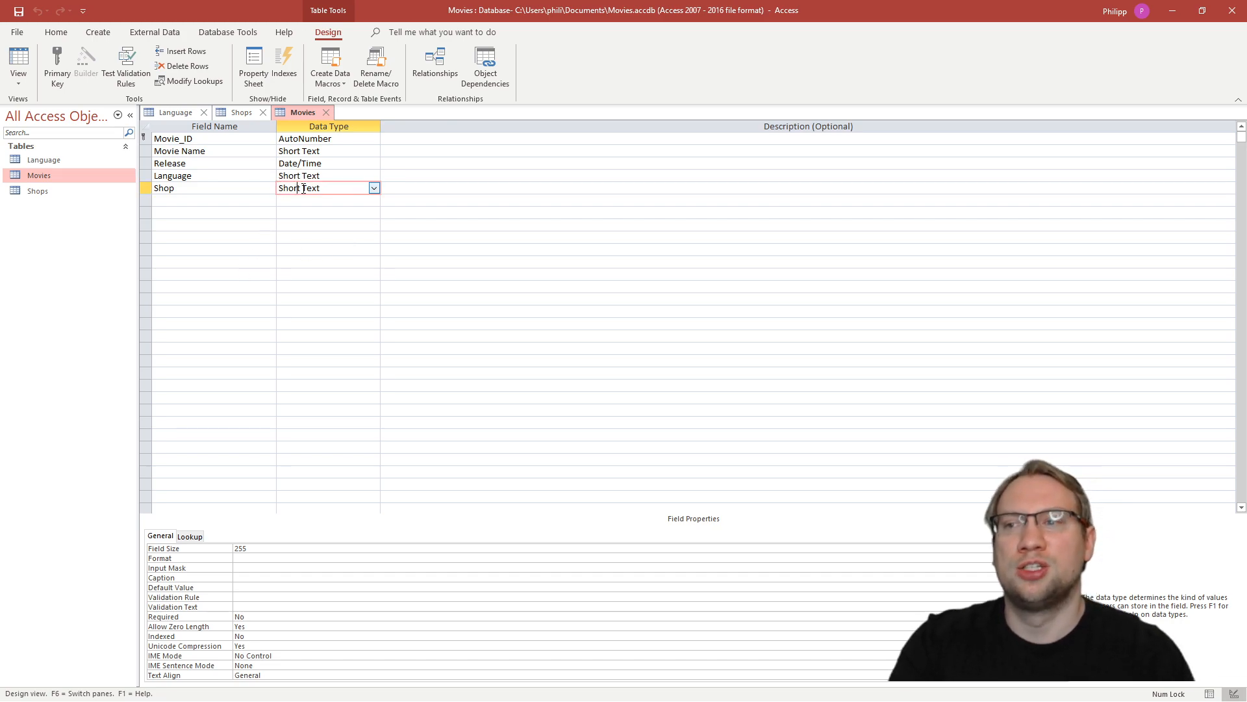
{"action": "left_click", "coordinate": [147, 188]}
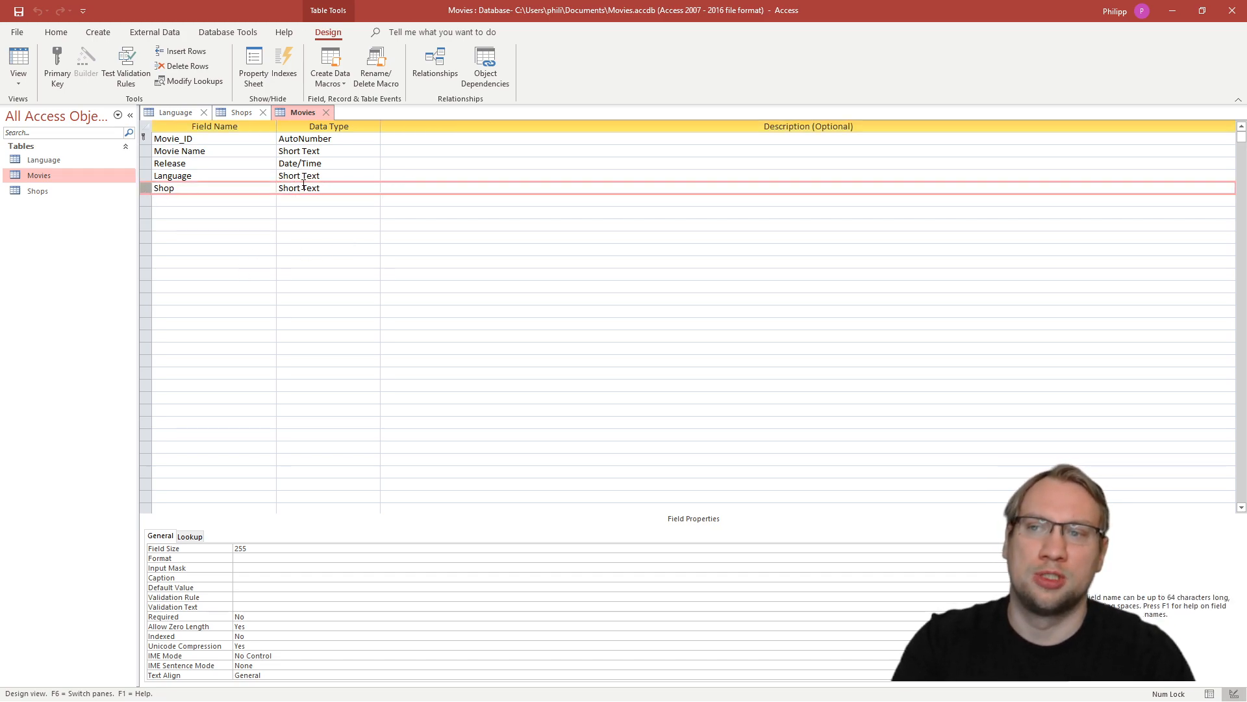
- Change the Shop field's data type in the Movies table to Number and save the table, accepting the possible data loss
{"action": "left_click", "coordinate": [345, 188]}
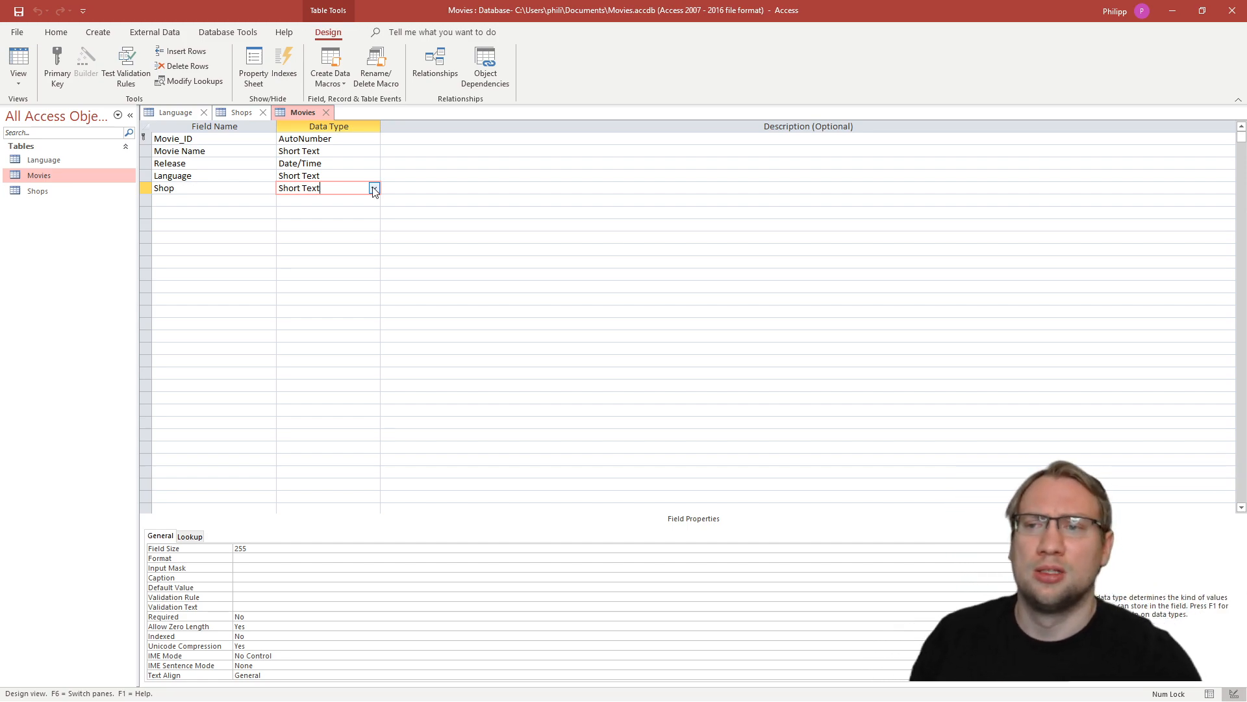
{"action": "left_click", "coordinate": [374, 188]}
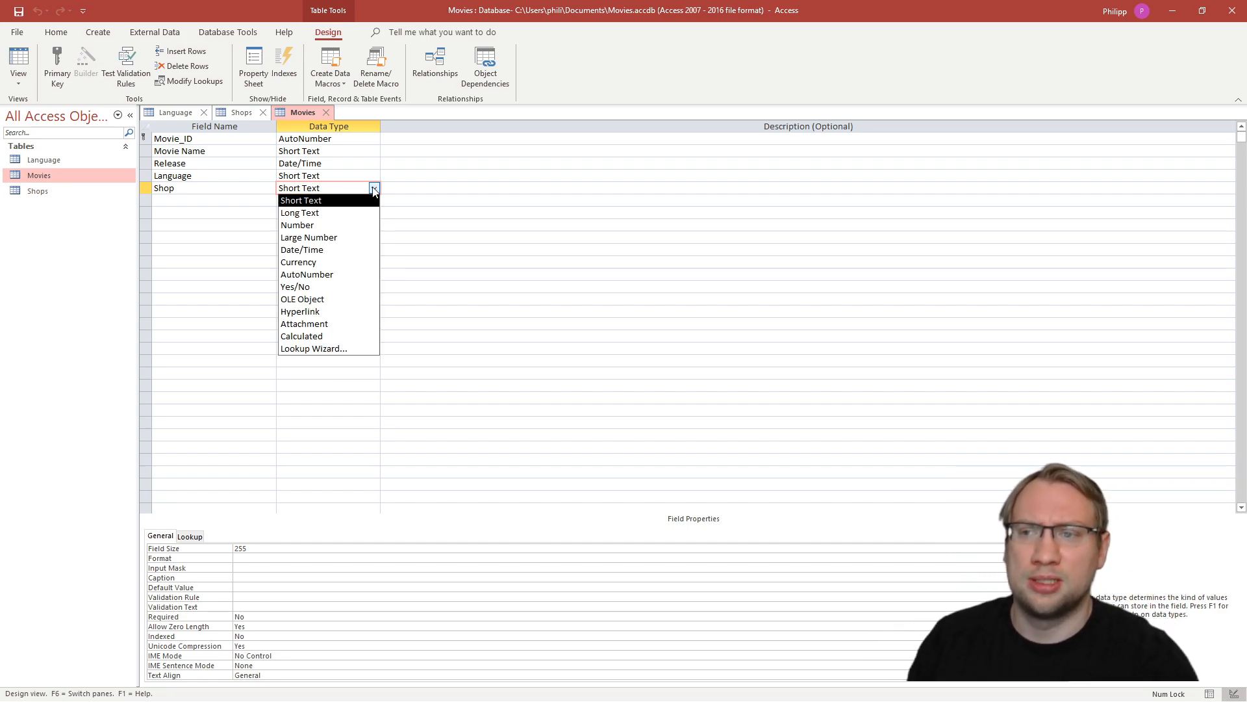
{"action": "left_click", "coordinate": [297, 226]}
{"action": "left_click", "coordinate": [215, 215]}
{"action": "left_click", "coordinate": [18, 11]}
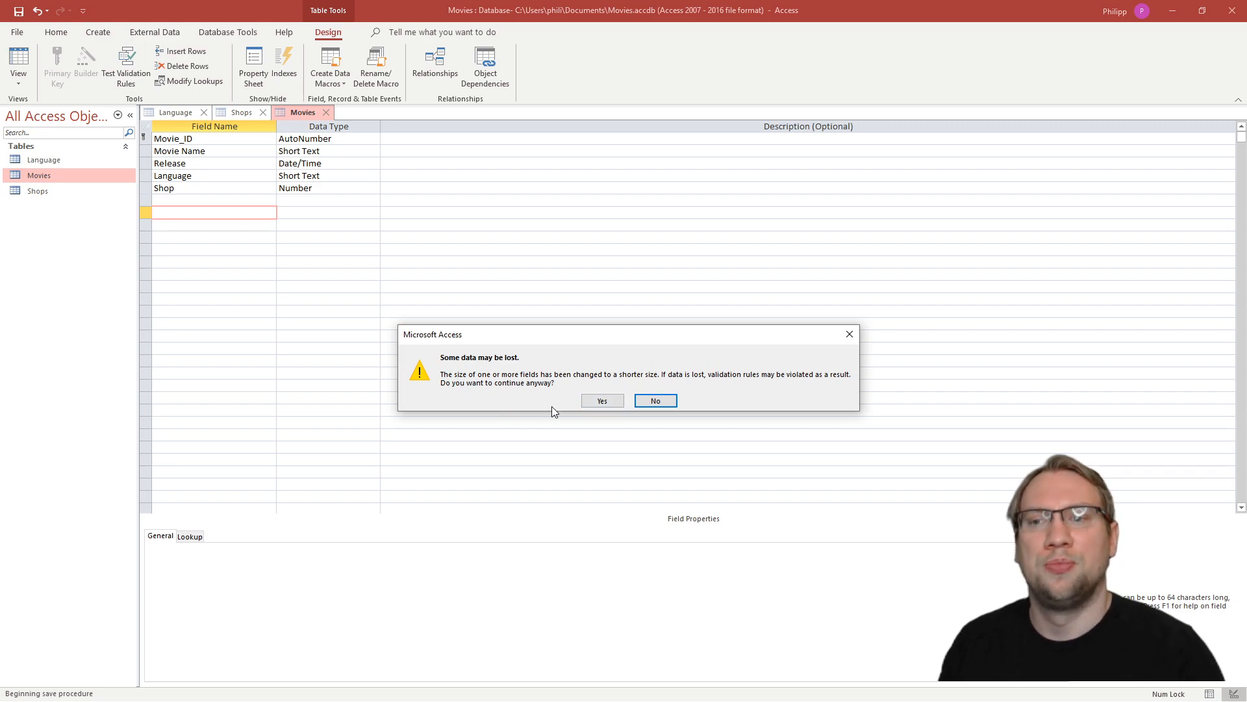
{"action": "left_click", "coordinate": [602, 401]}
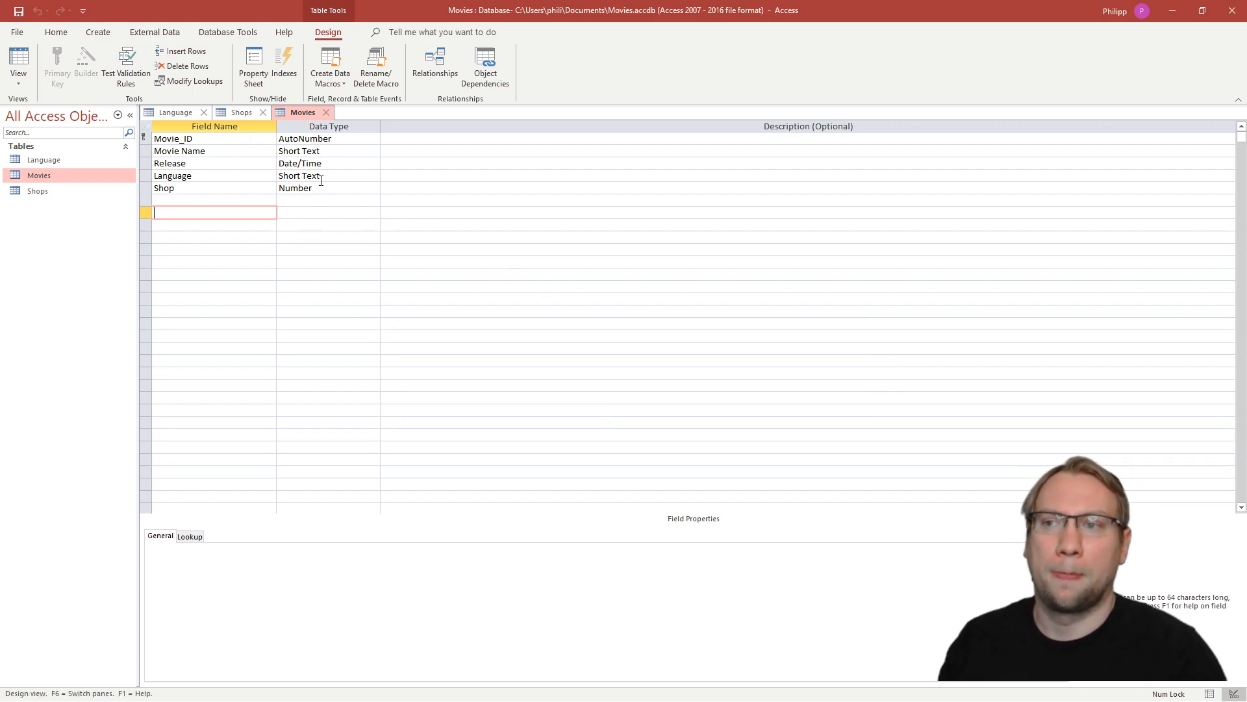
{"action": "left_click", "coordinate": [147, 188]}
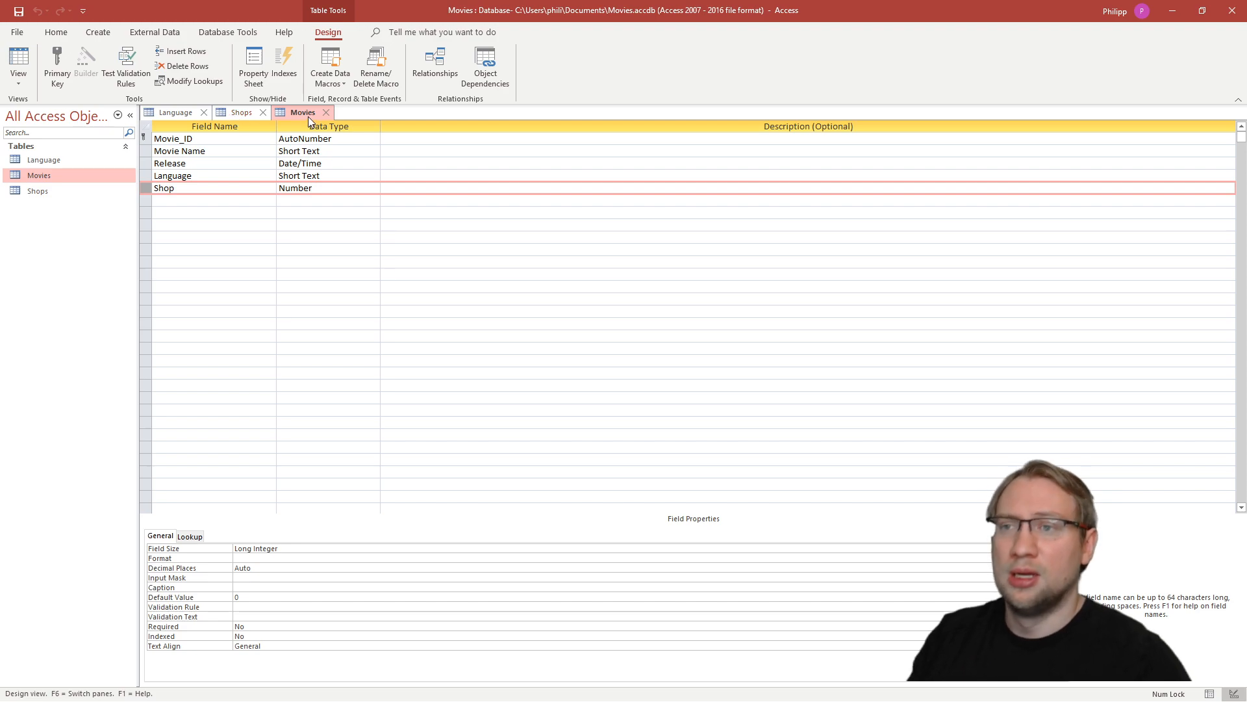
- In Datasheet View, try the text "djiesjdsa" as Avatard's Shop value and replace it with 5
{"action": "left_click", "coordinate": [1213, 694]}
{"action": "left_click", "coordinate": [466, 140]}
{"action": "type", "text": "djesjdsa"}
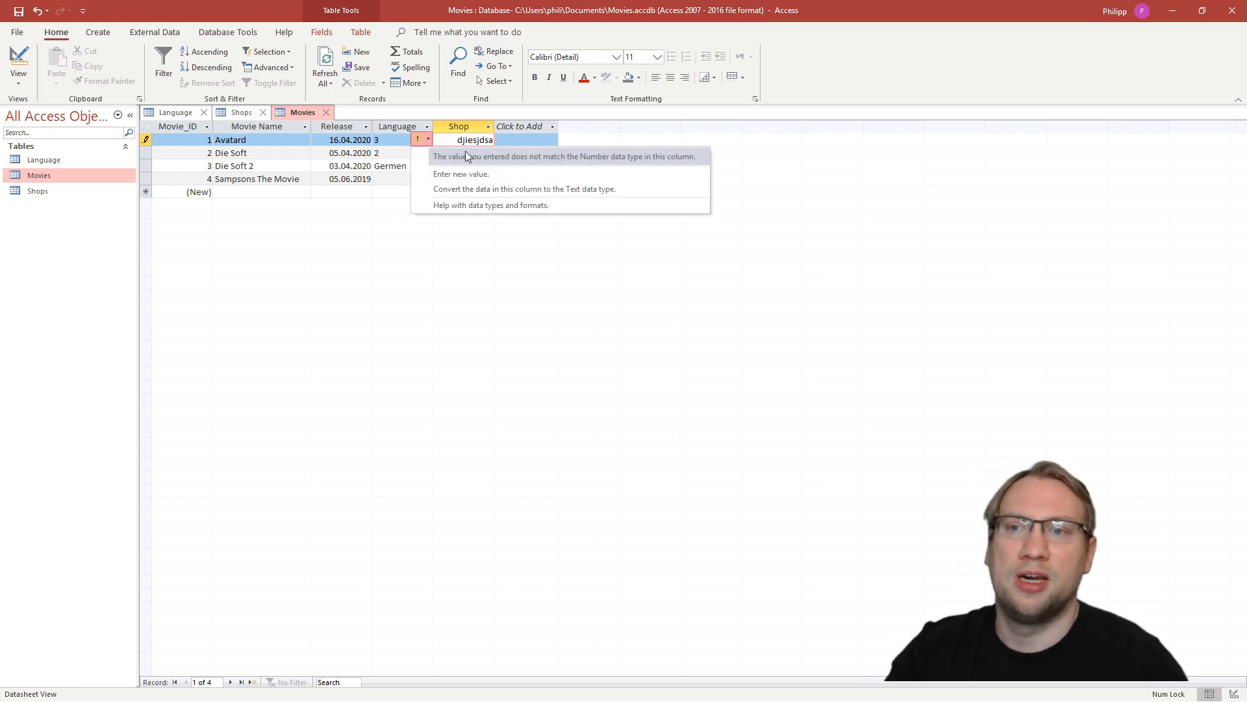
{"action": "left_click", "coordinate": [513, 171]}
{"action": "left_click_drag", "start_coordinate": [459, 140], "coordinate": [561, 140]}
{"action": "type", "text": "5"}
{"action": "key", "text": "Return"}
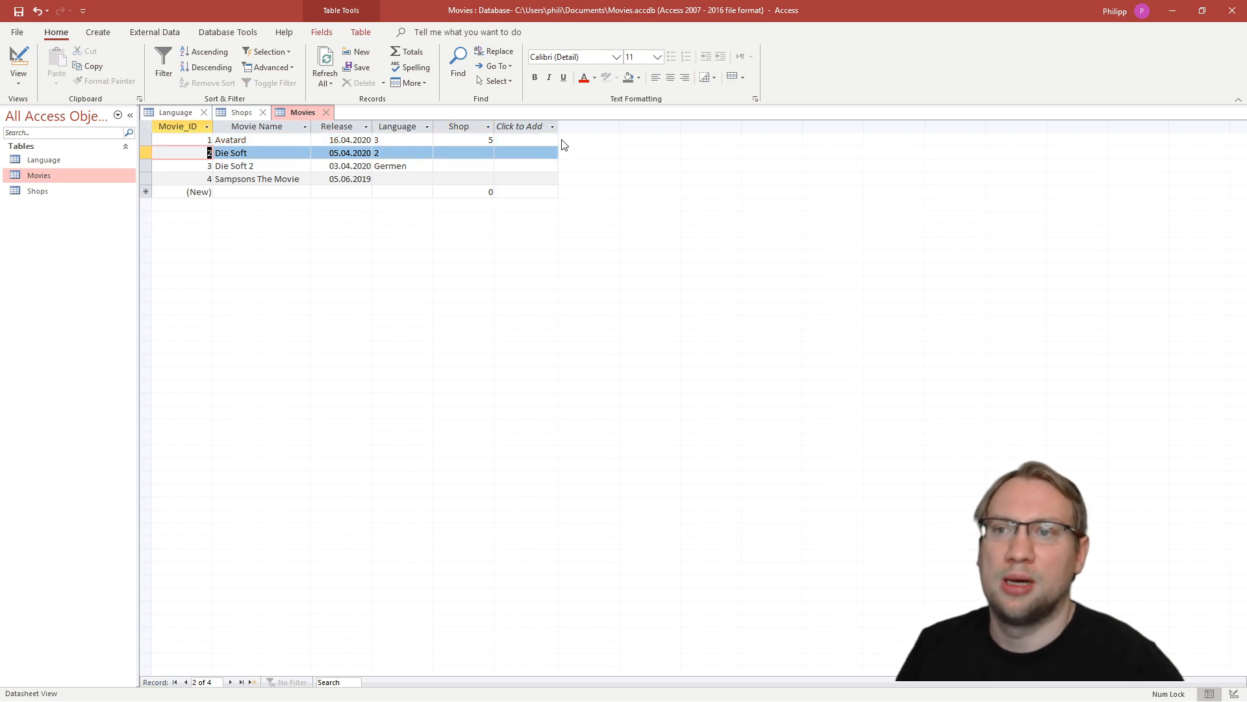
- Check the shop IDs in the Shops table and clear Avatard's Shop value in the Movies table
{"action": "left_click", "coordinate": [487, 140]}
{"action": "double_click", "coordinate": [68, 195]}
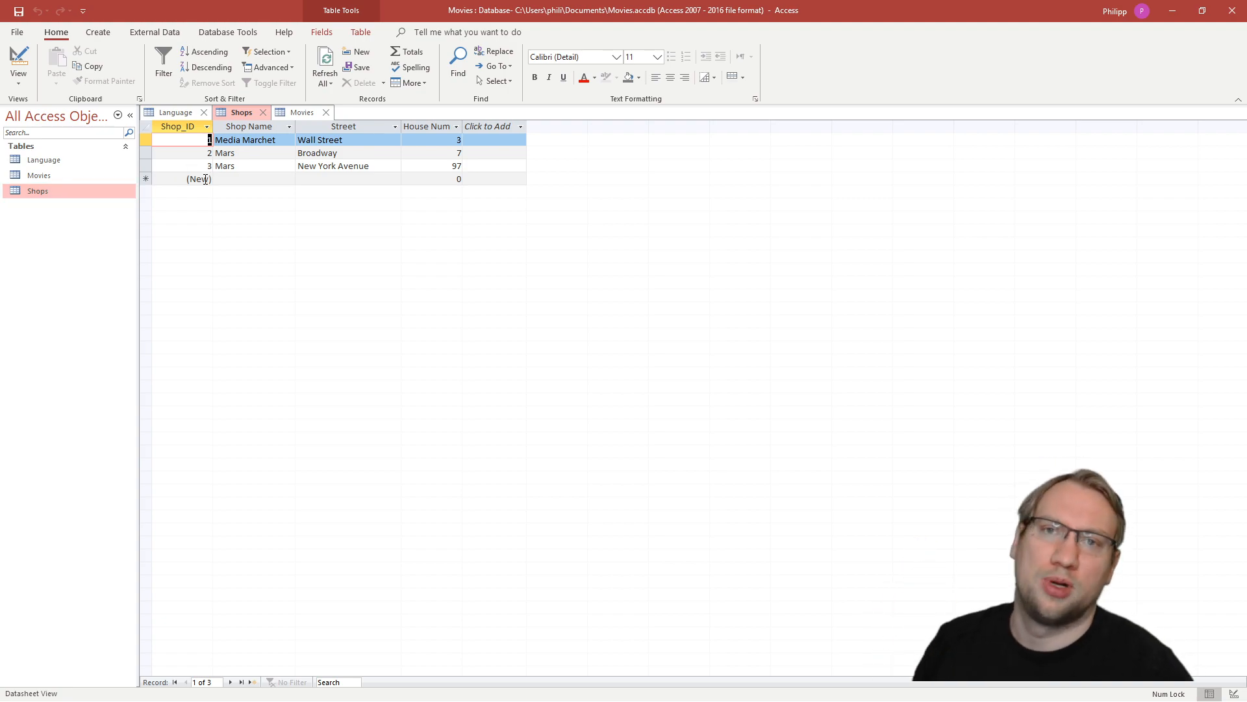
{"action": "double_click", "coordinate": [41, 175]}
{"action": "key", "text": "Delete"}
{"action": "left_click", "coordinate": [523, 165]}
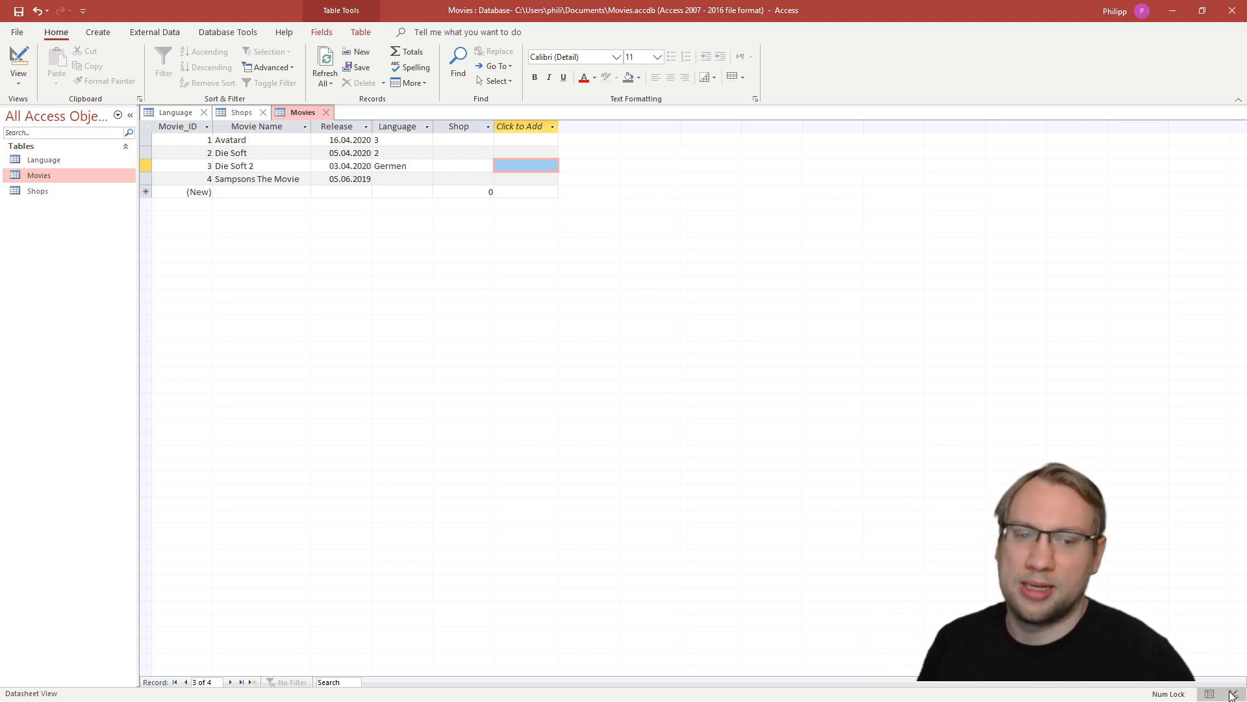
- Try to save the Movies table with the Language field's data type set to Number, but decline deleting the unconvertible contents
{"action": "left_click", "coordinate": [1234, 694]}
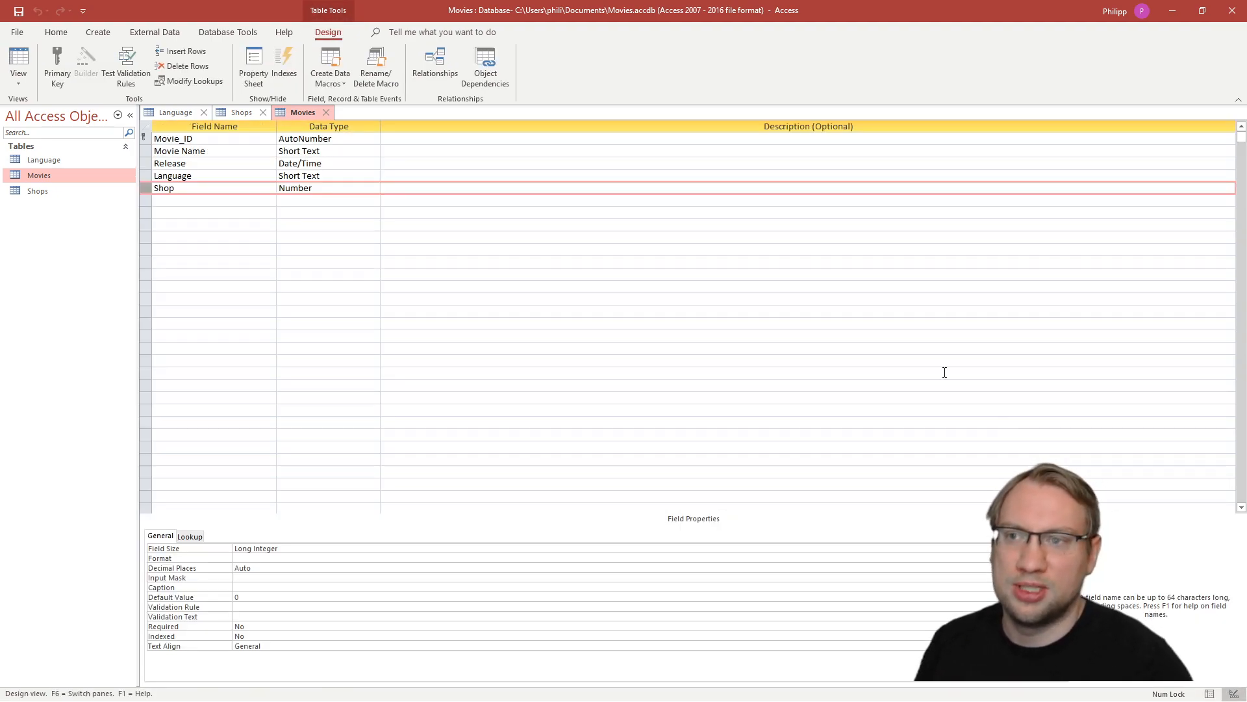
{"action": "left_click", "coordinate": [301, 178]}
{"action": "left_click", "coordinate": [374, 177]}
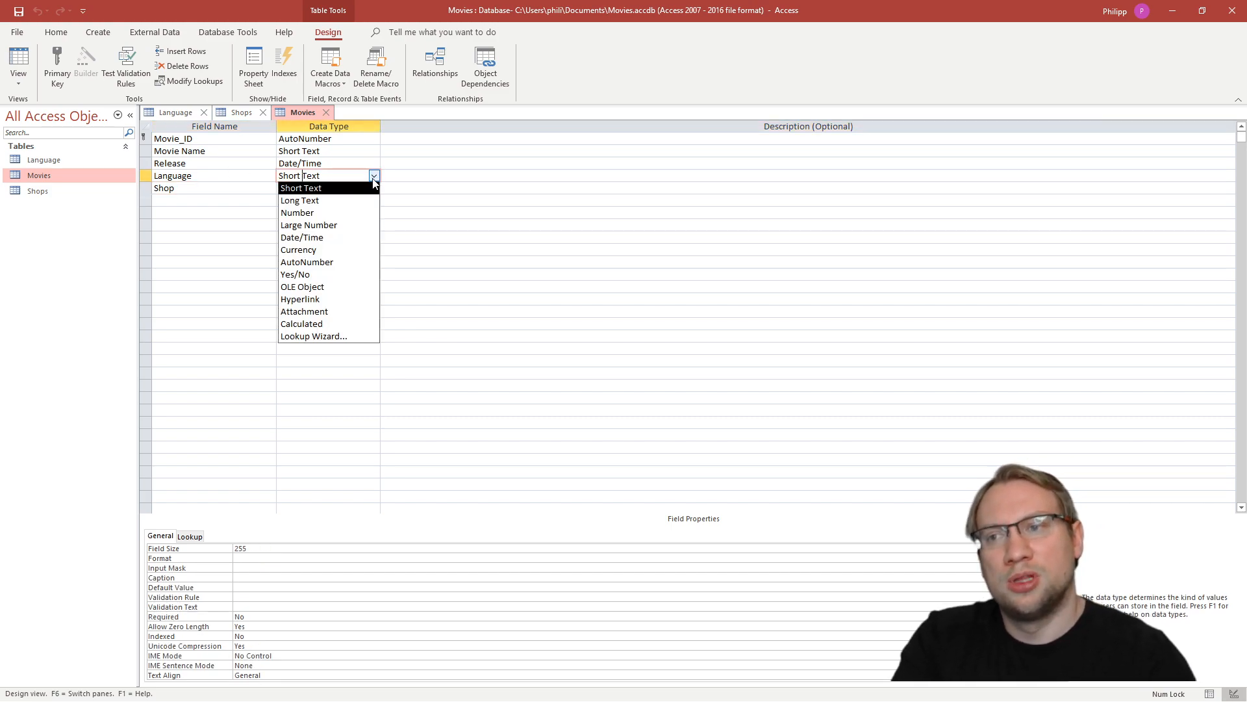
{"action": "left_click", "coordinate": [318, 215]}
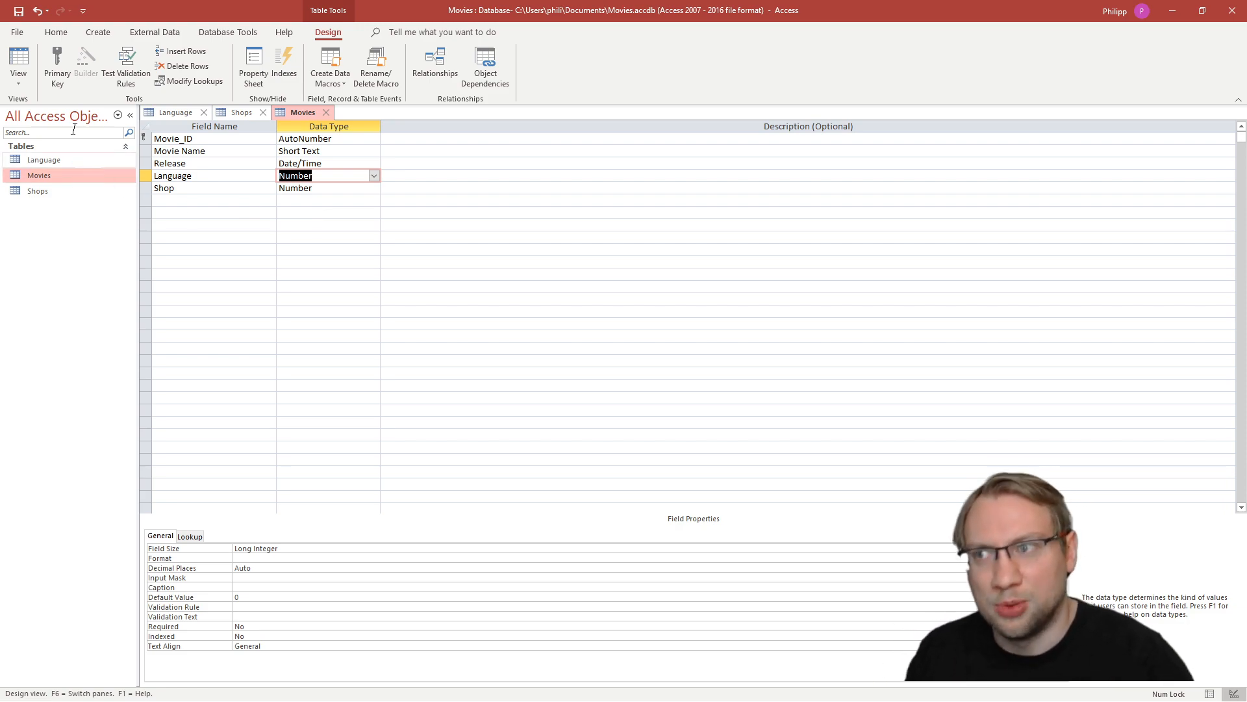
{"action": "left_click", "coordinate": [18, 12]}
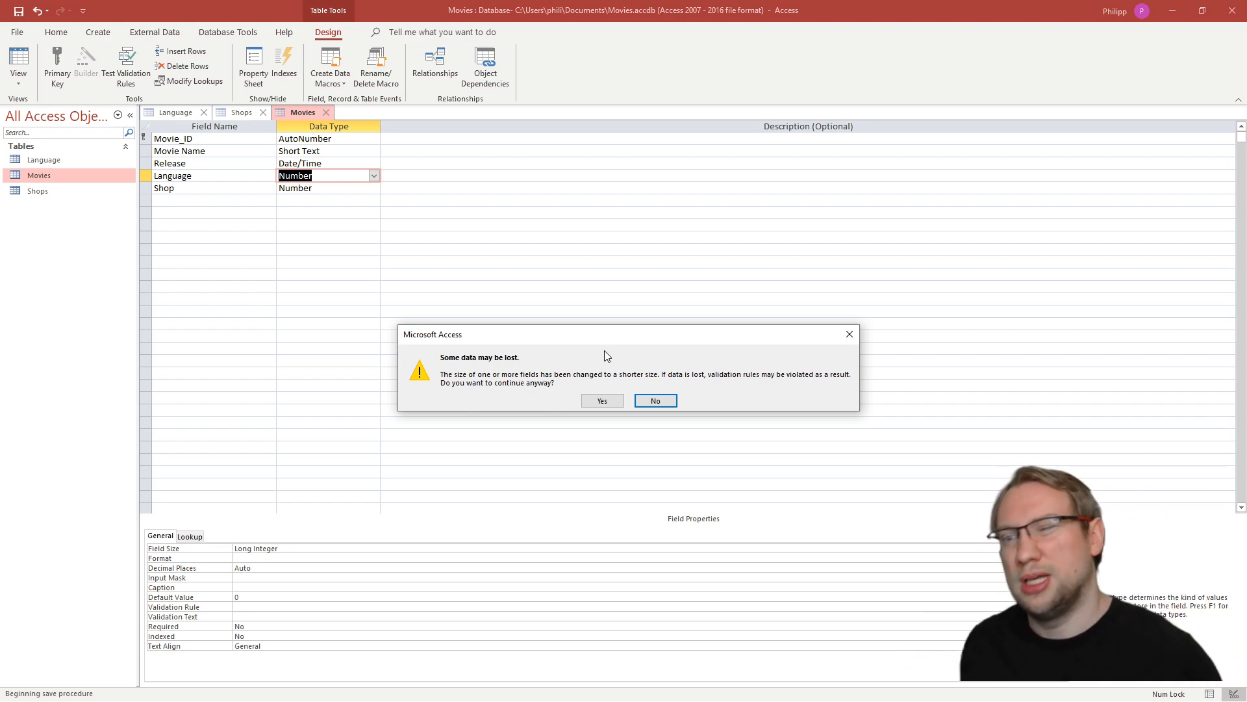
{"action": "left_click", "coordinate": [603, 400]}
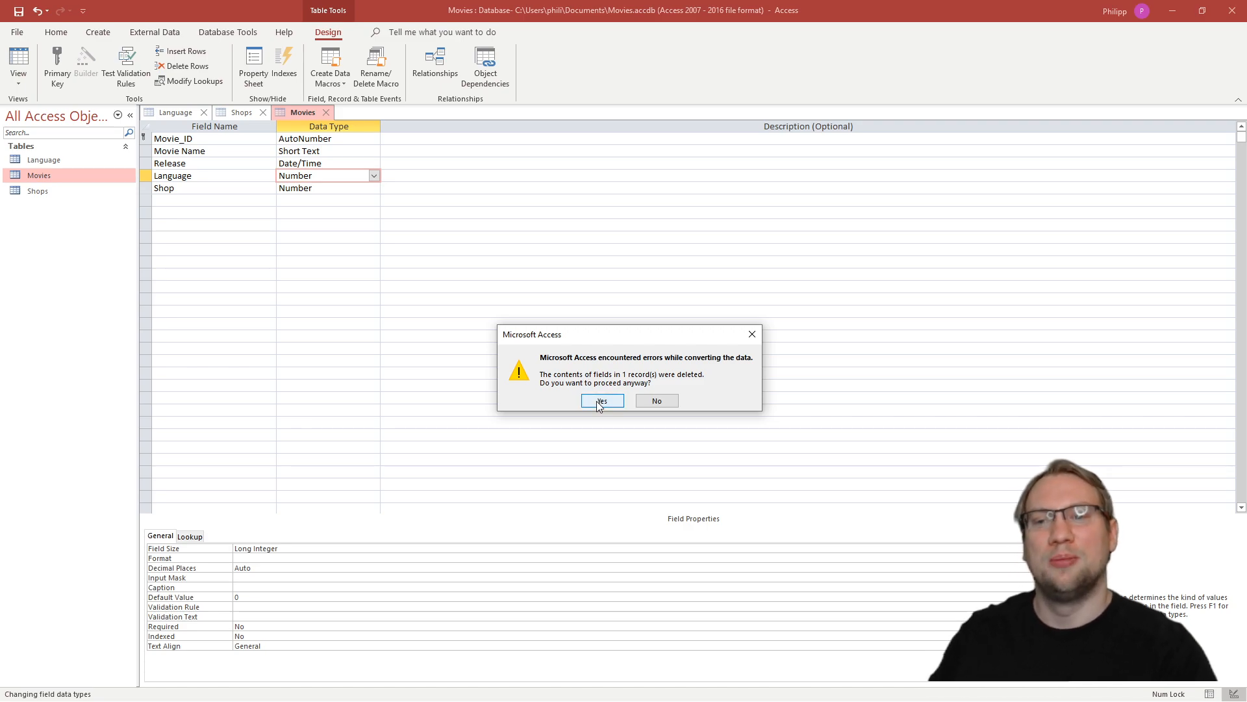
{"action": "left_click", "coordinate": [669, 403]}
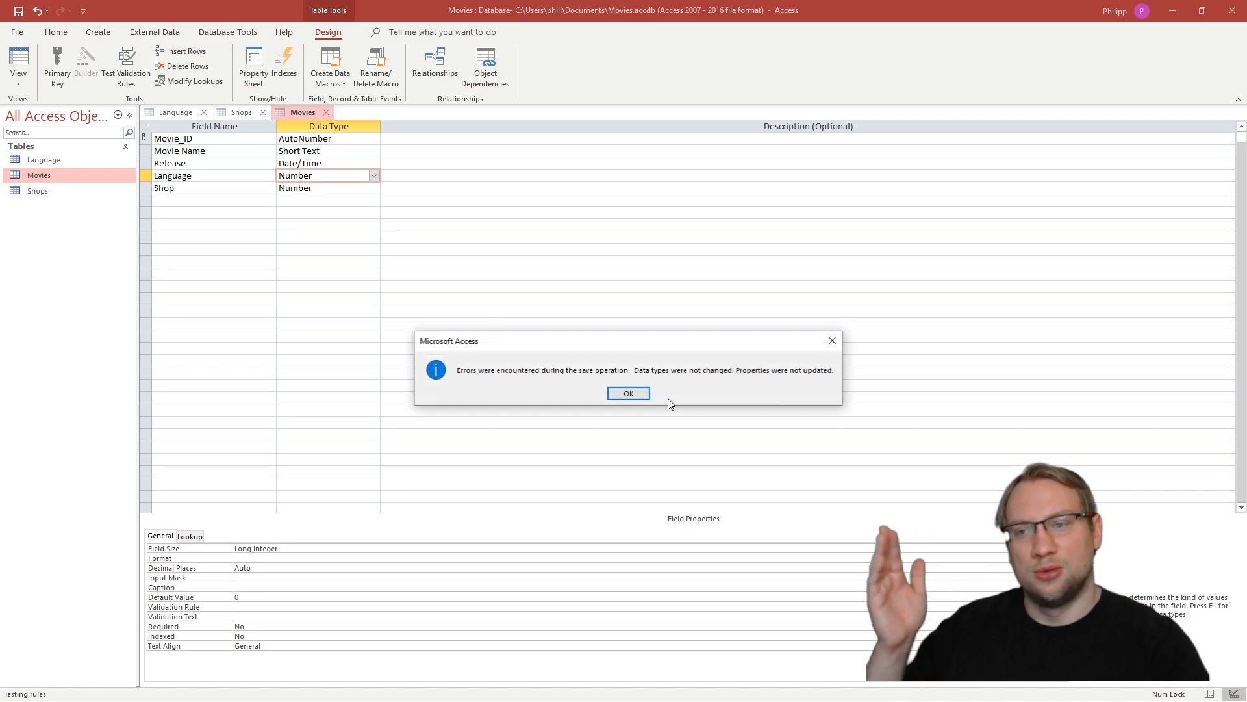
{"action": "left_click", "coordinate": [628, 394]}
{"action": "left_click", "coordinate": [629, 396]}
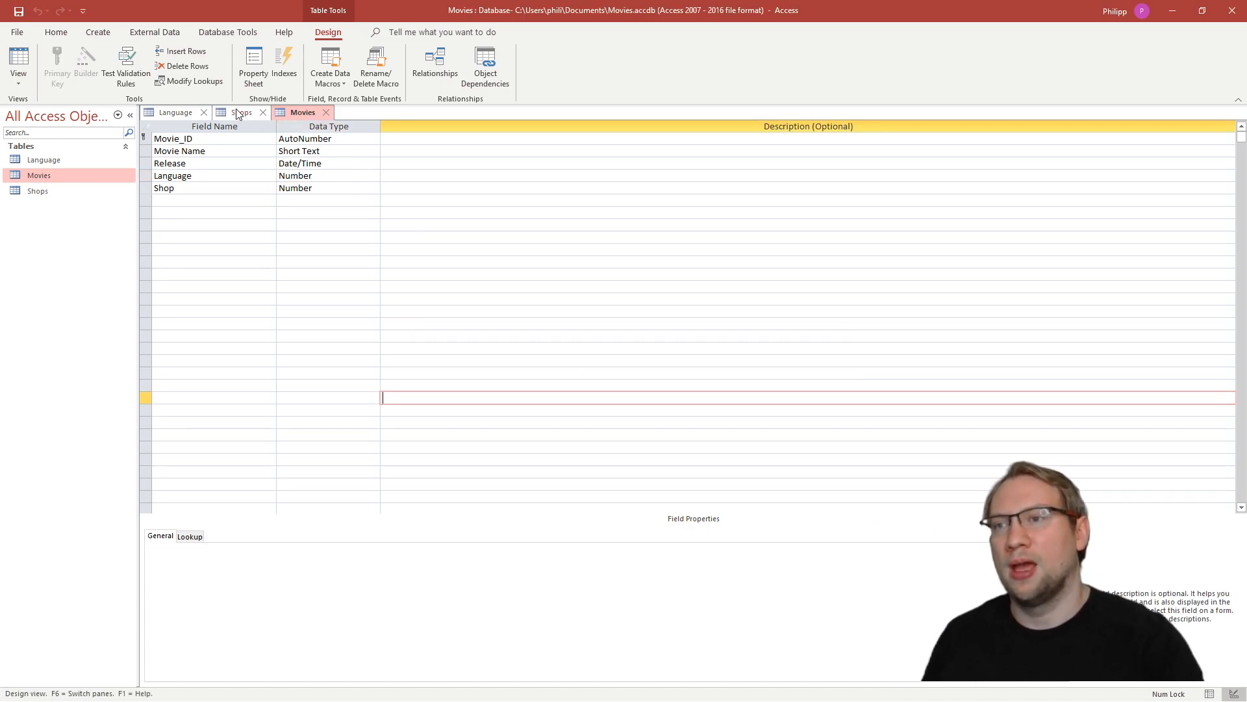
- Set the Language field back to Short Text, save the Movies table and check Die Soft 2's Language entry in Datasheet View
{"action": "left_click", "coordinate": [241, 112]}
{"action": "left_click", "coordinate": [303, 113]}
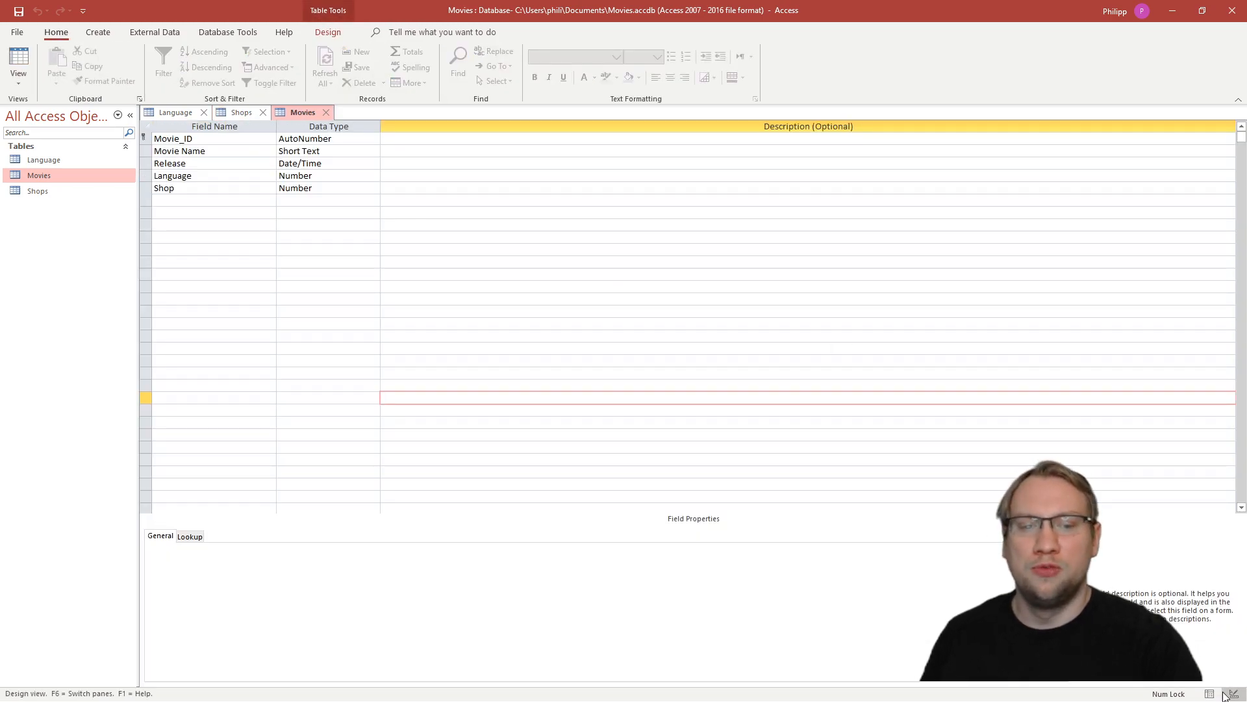
{"action": "left_click", "coordinate": [1210, 693]}
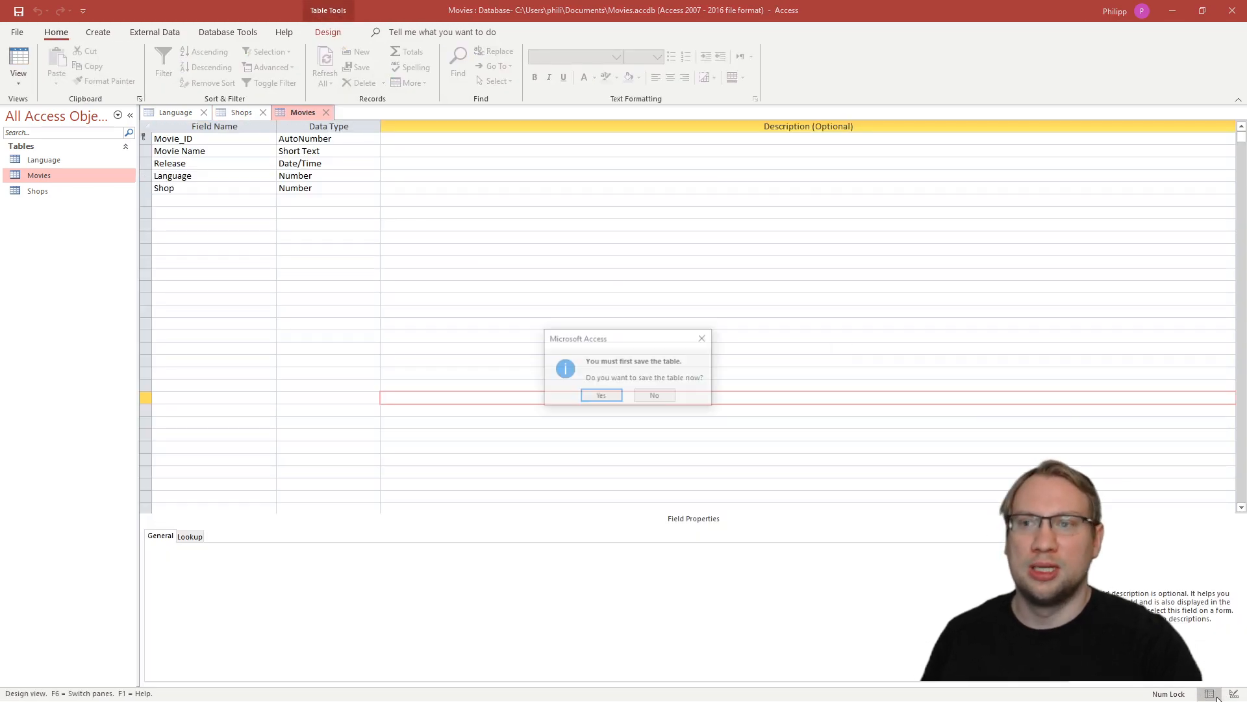
{"action": "left_click", "coordinate": [649, 397]}
{"action": "left_click", "coordinate": [348, 176]}
{"action": "left_click", "coordinate": [374, 175]}
{"action": "left_click", "coordinate": [302, 188]}
{"action": "left_click", "coordinate": [1211, 694]}
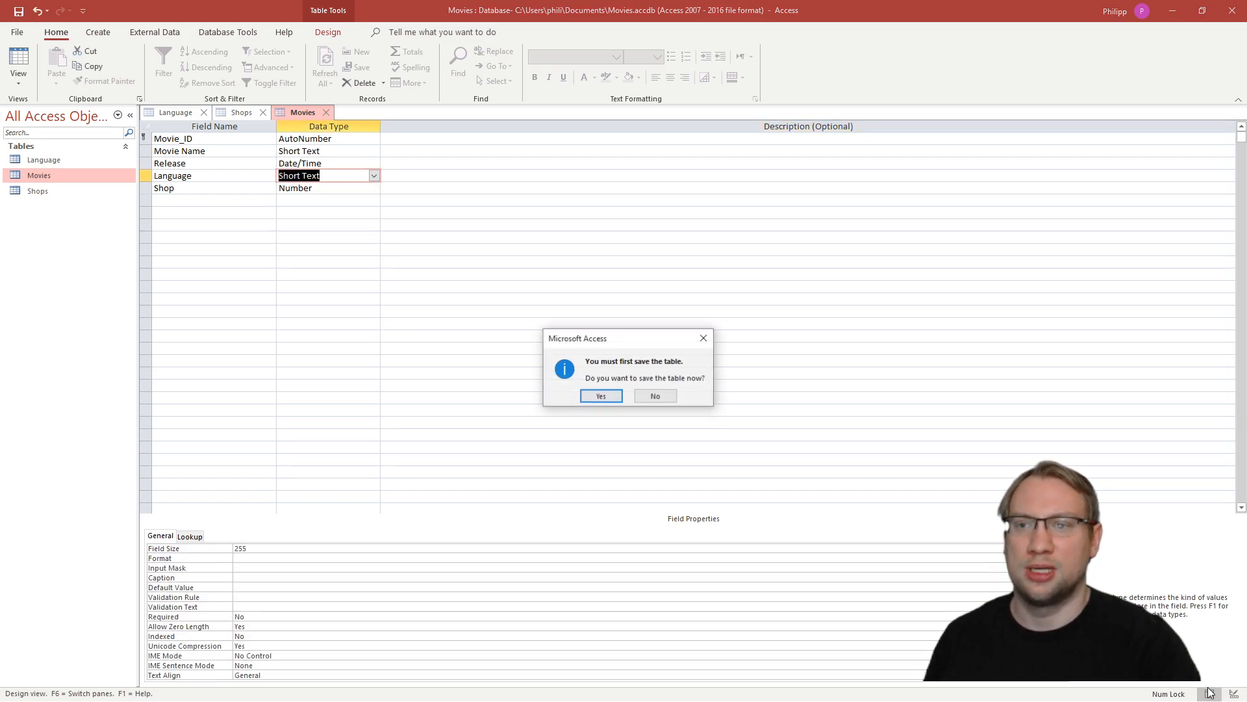
{"action": "left_click", "coordinate": [614, 397]}
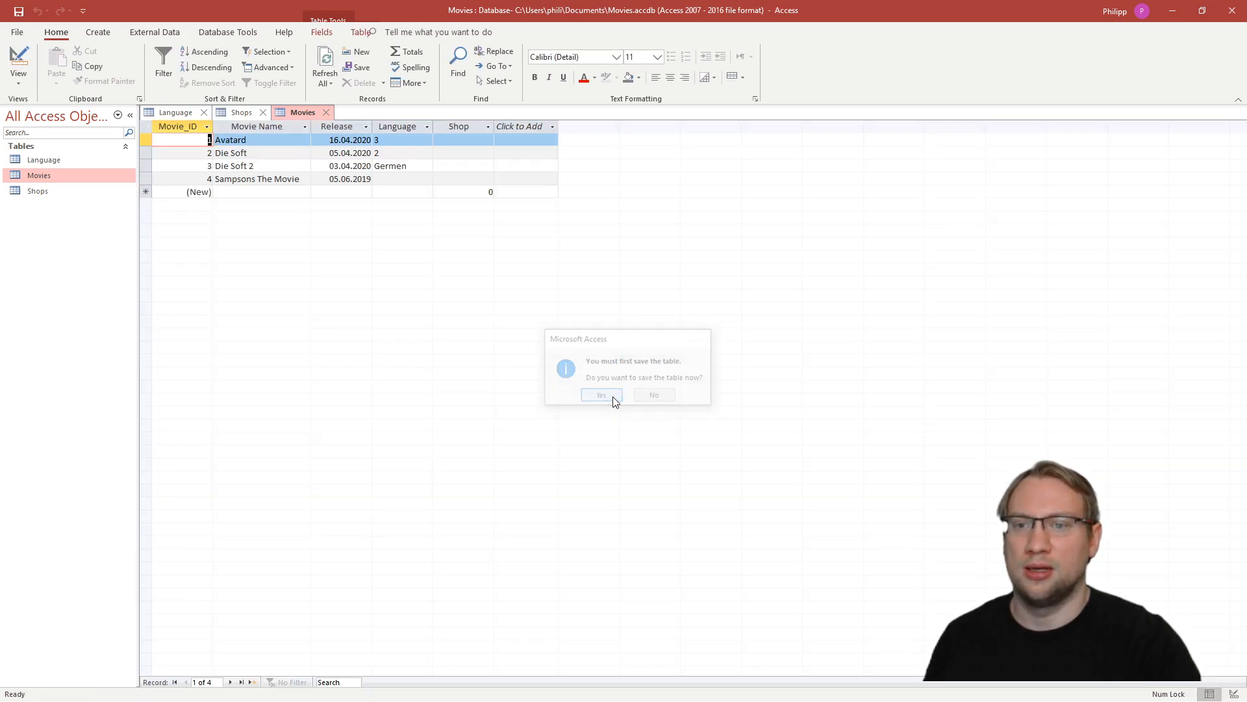
{"action": "left_click", "coordinate": [393, 167]}
{"action": "double_click", "coordinate": [397, 168]}
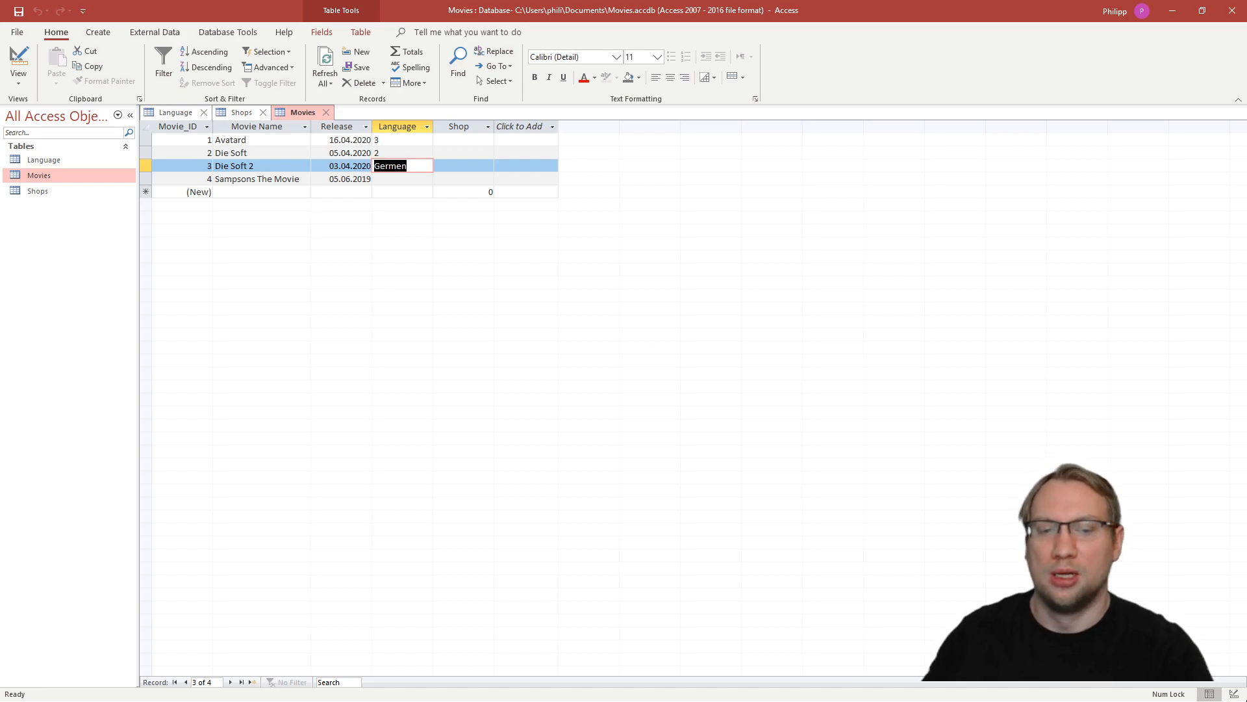
- Change the Language field's data type in the Movies table to Number and save, accepting the data loss and deletion of unconvertible contents
{"action": "left_click", "coordinate": [1234, 694]}
{"action": "left_click", "coordinate": [375, 175]}
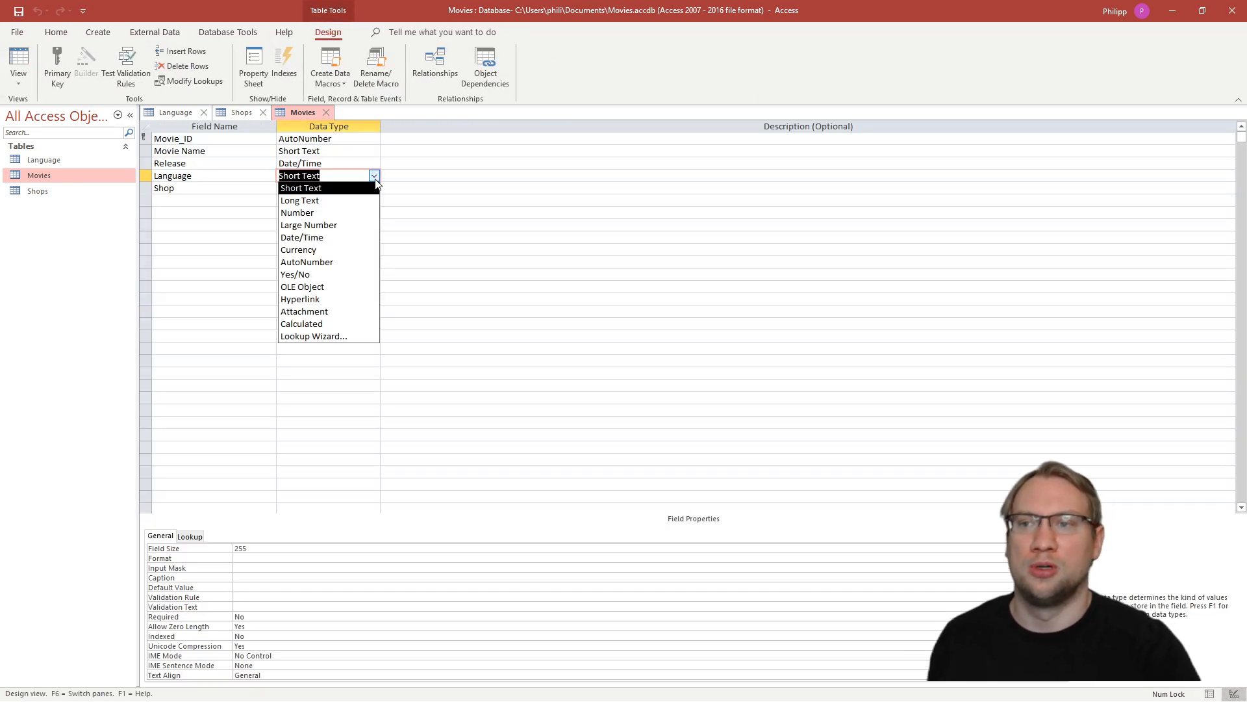
{"action": "left_click", "coordinate": [319, 212]}
{"action": "left_click", "coordinate": [19, 11]}
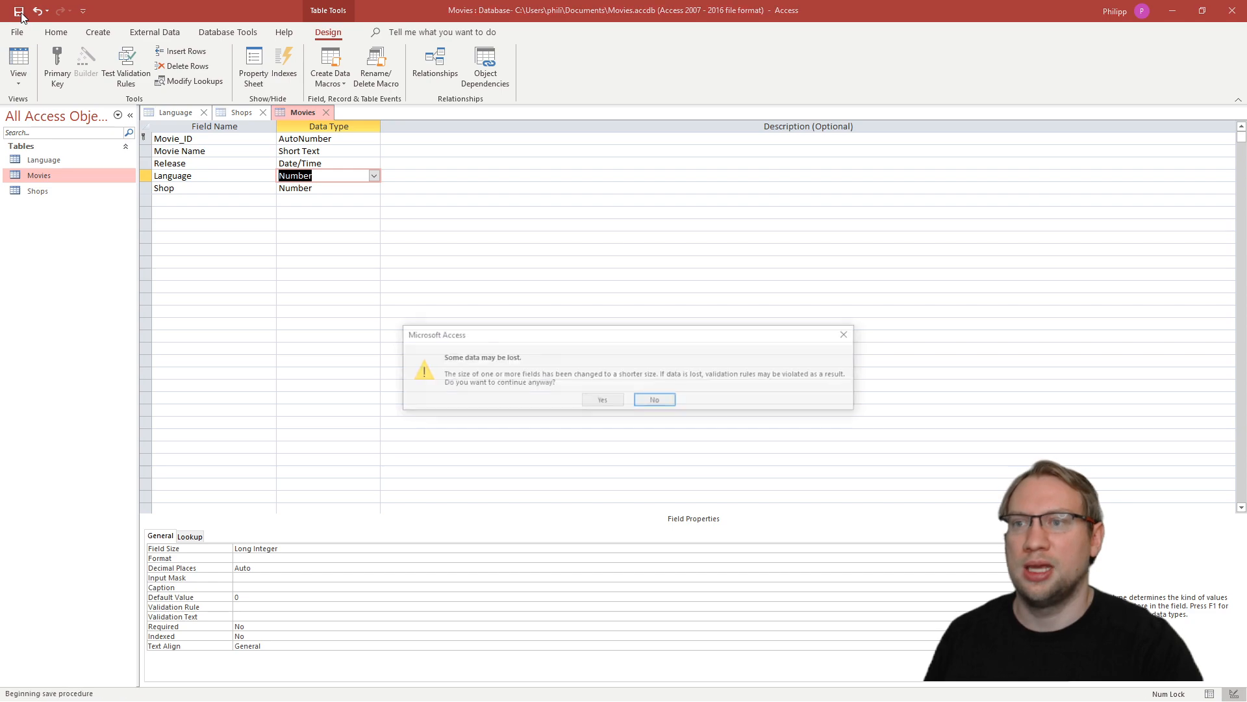
{"action": "left_click", "coordinate": [602, 401]}
{"action": "left_click", "coordinate": [603, 401]}
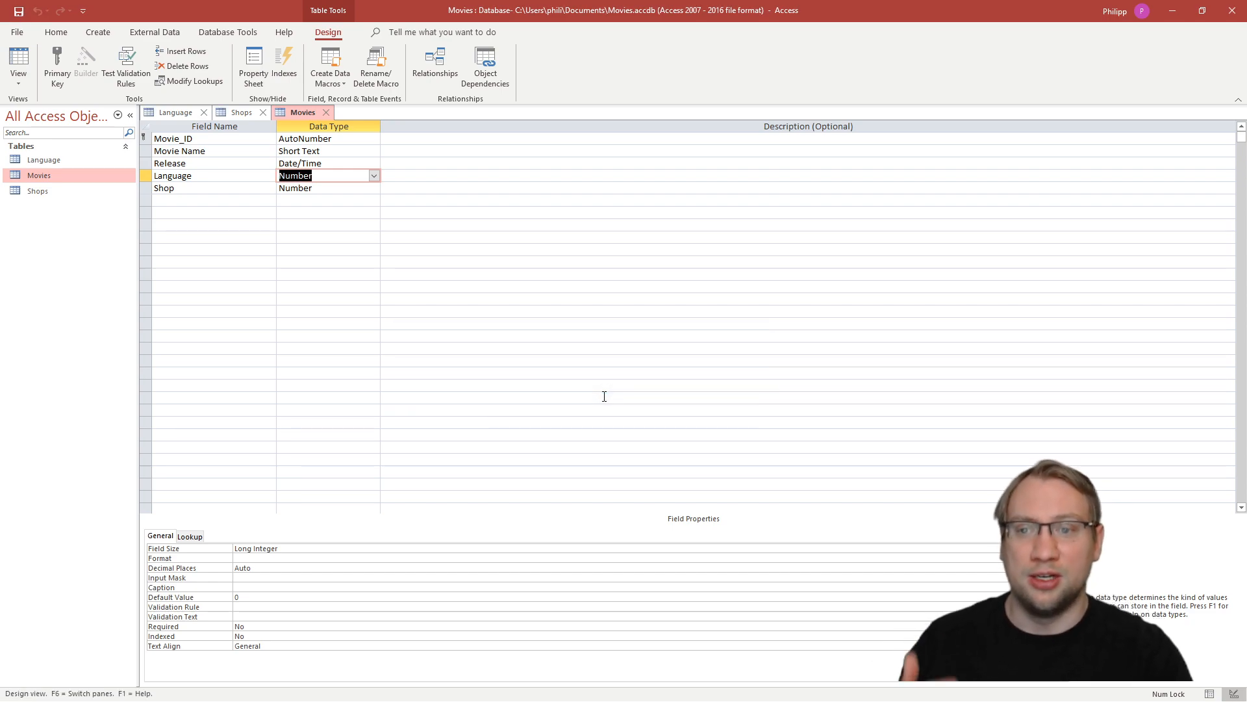
{"action": "left_click", "coordinate": [388, 212]}
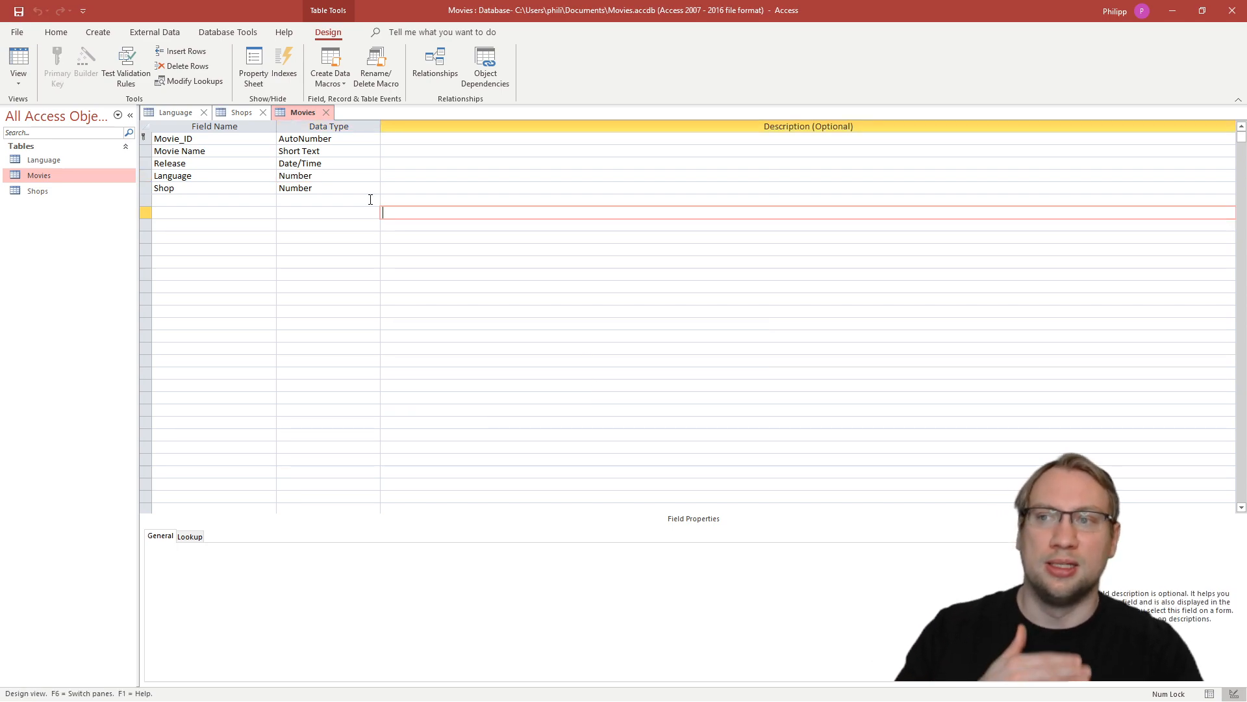
- Review the Language column in Datasheet View, clear the Language values of Avatard and Die Soft, and save the Movies table
{"action": "left_click", "coordinate": [1211, 694]}
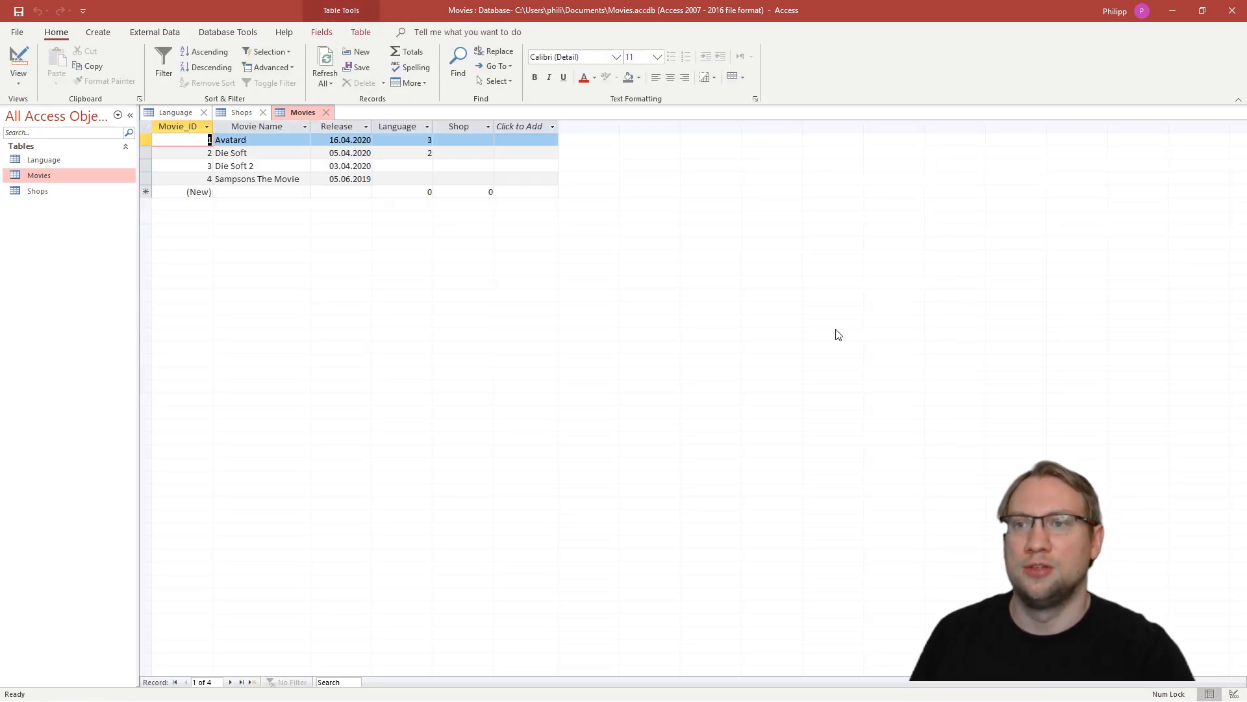
{"action": "left_click", "coordinate": [414, 141]}
{"action": "key", "text": "Down"}
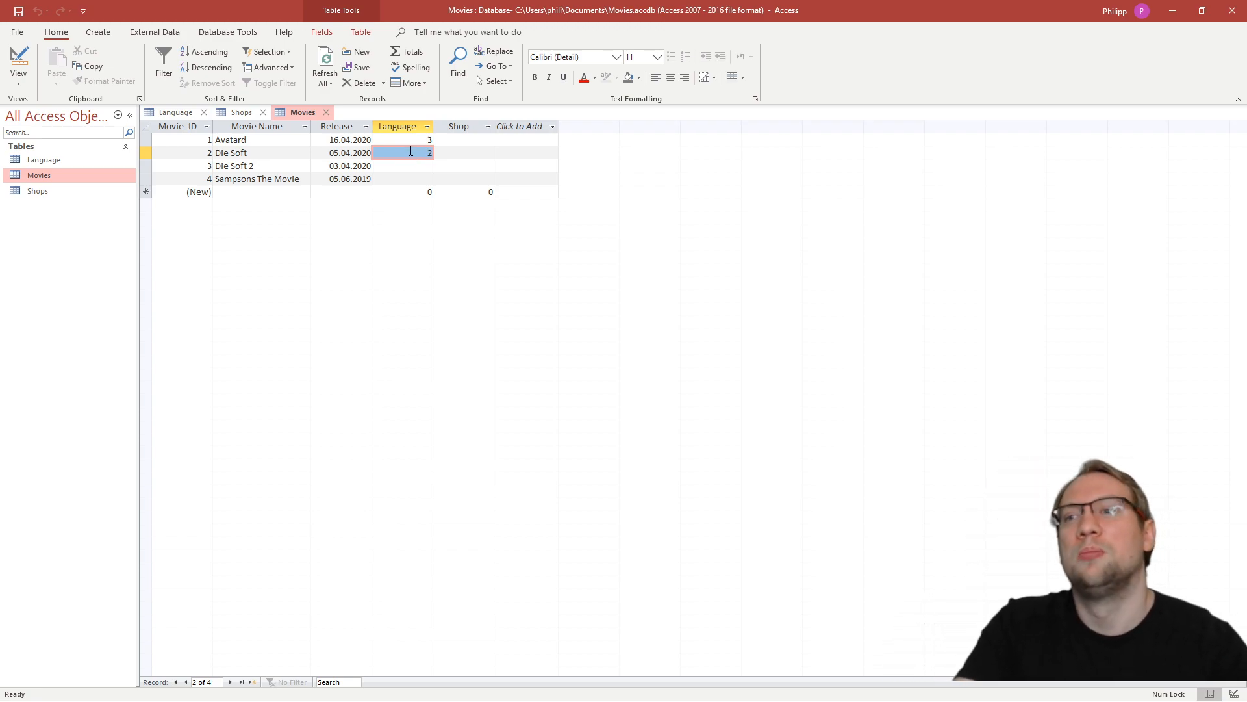
{"action": "left_click", "coordinate": [408, 165]}
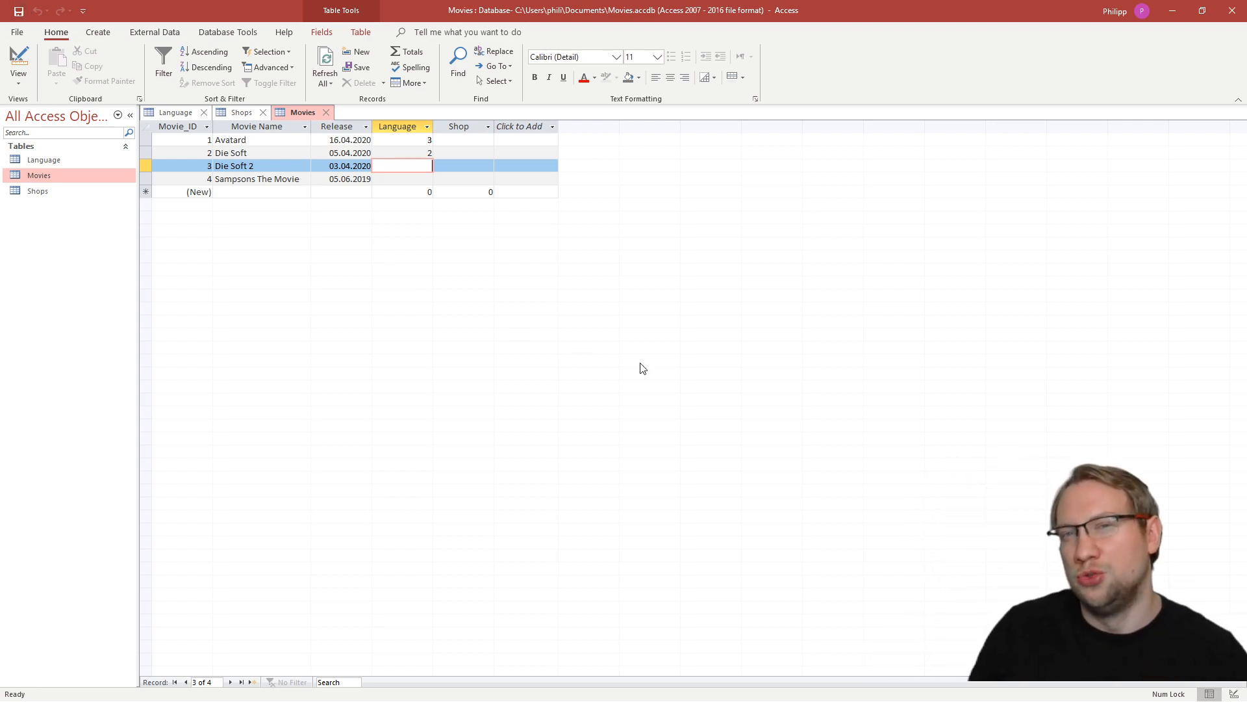
{"action": "left_click", "coordinate": [406, 138]}
{"action": "key", "text": "Delete"}
{"action": "left_click", "coordinate": [417, 153]}
{"action": "key", "text": "Delete"}
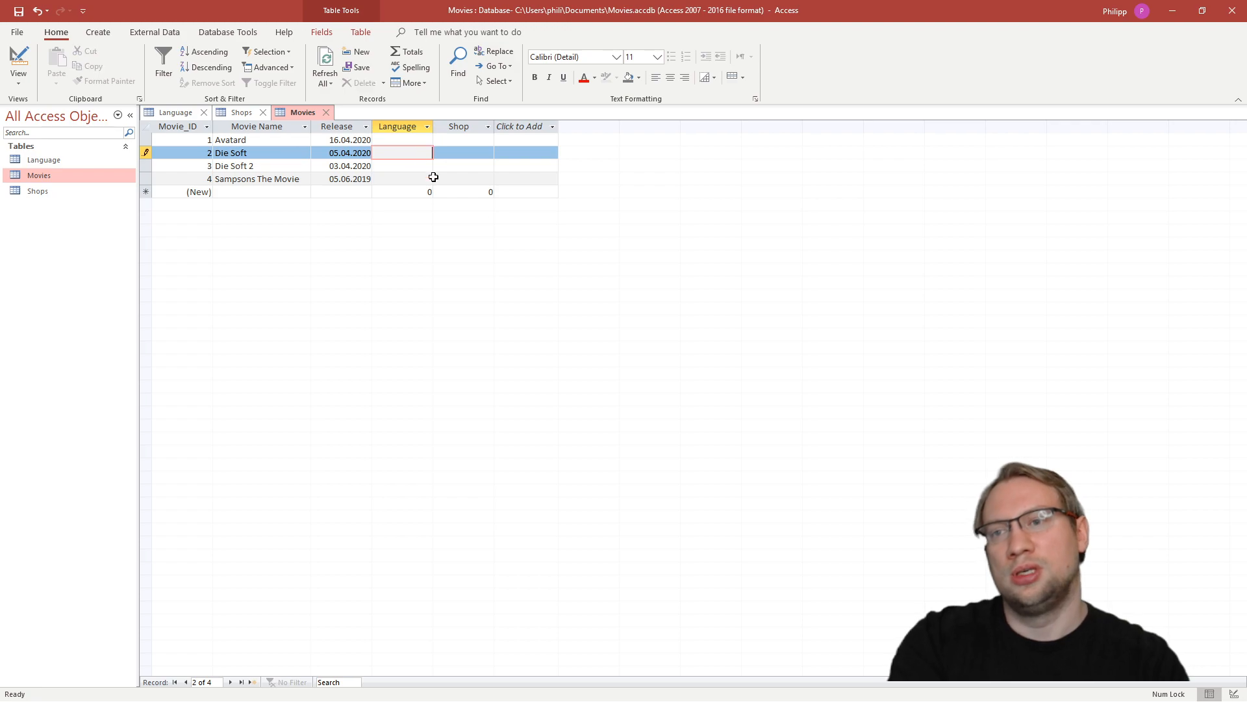
{"action": "key", "text": "ctrl+s"}
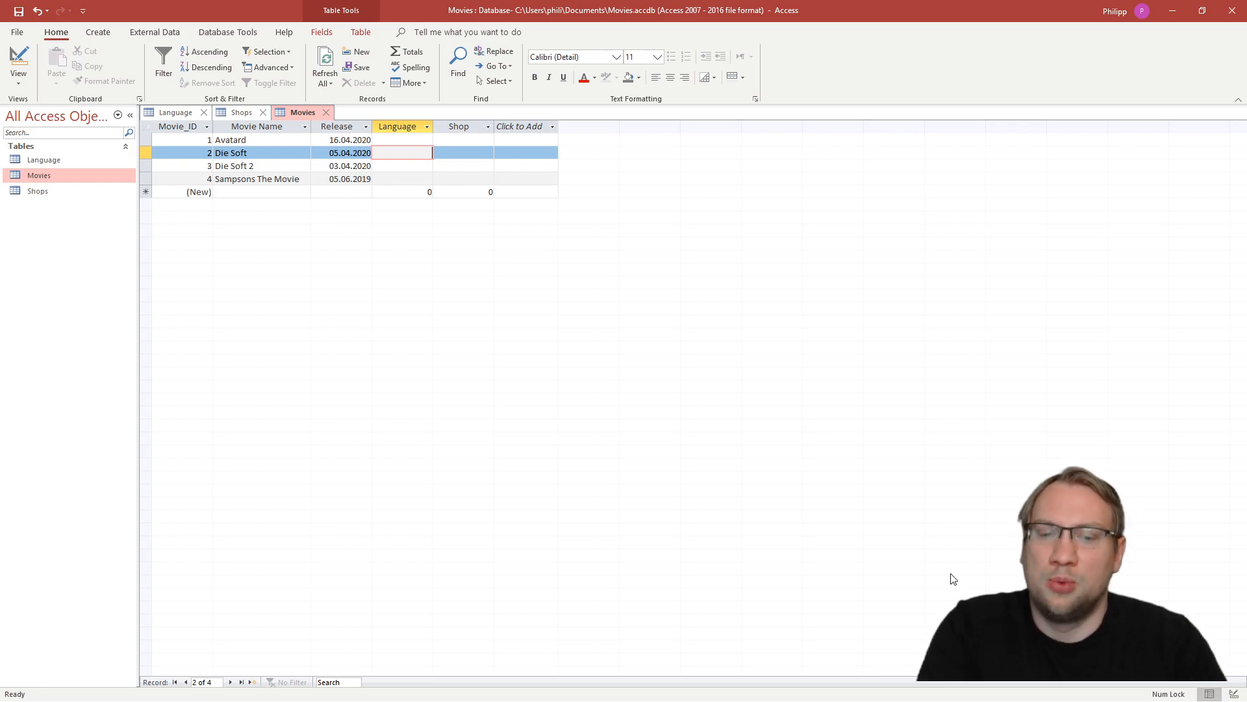
- In Design View, switch the Language field to Large Number, set it back to Number and save the Movies table
{"action": "left_click", "coordinate": [1233, 691]}
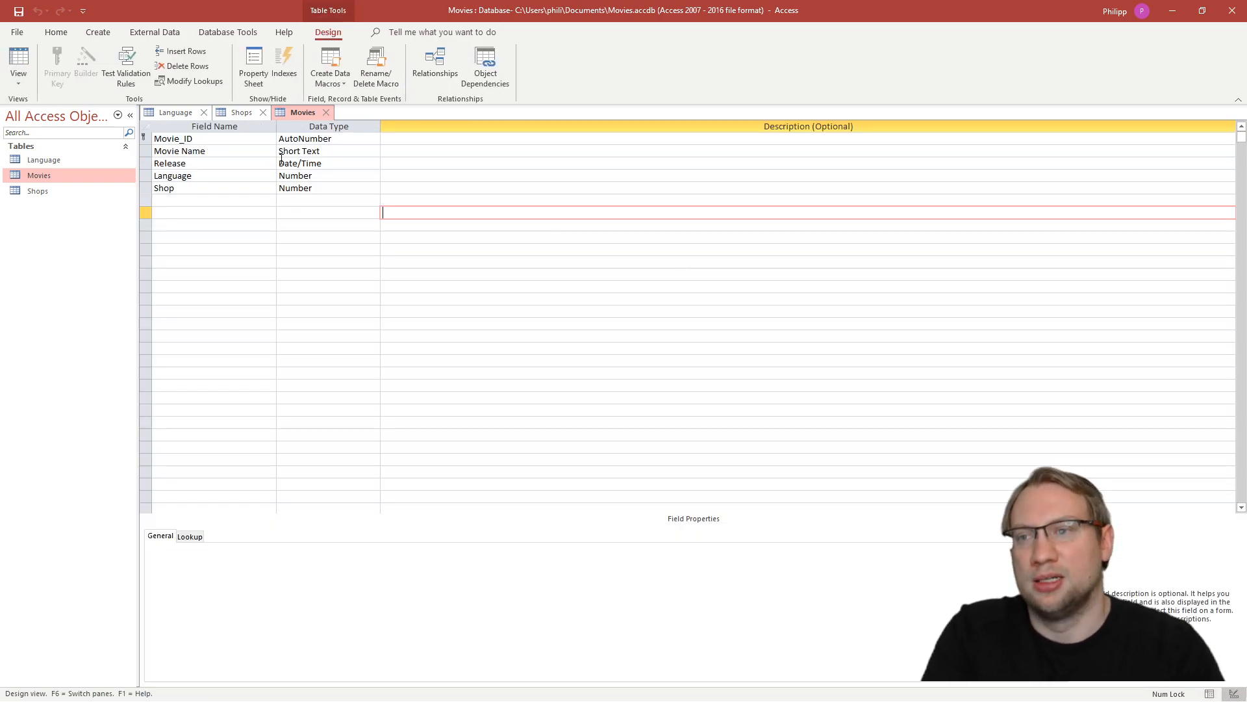
{"action": "left_click", "coordinate": [203, 175]}
{"action": "double_click", "coordinate": [318, 176]}
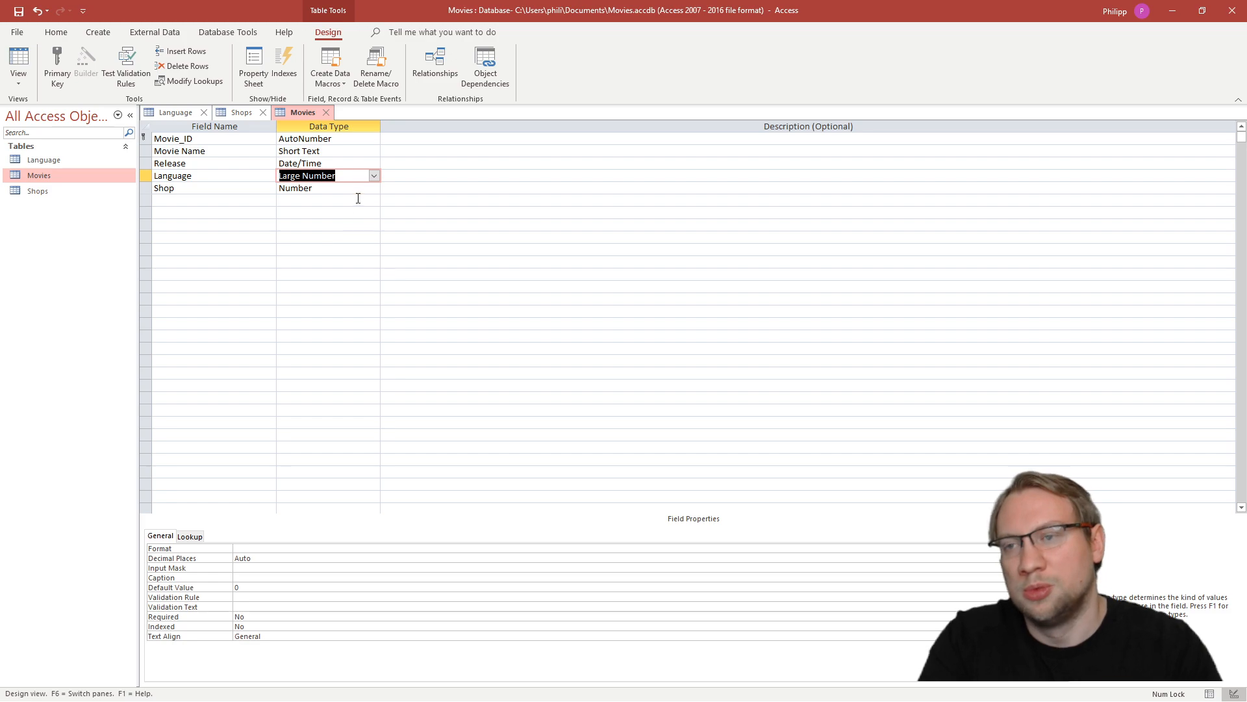
{"action": "left_click", "coordinate": [375, 175]}
{"action": "left_click", "coordinate": [305, 213]}
{"action": "left_click", "coordinate": [359, 250]}
{"action": "left_click", "coordinate": [18, 11]}
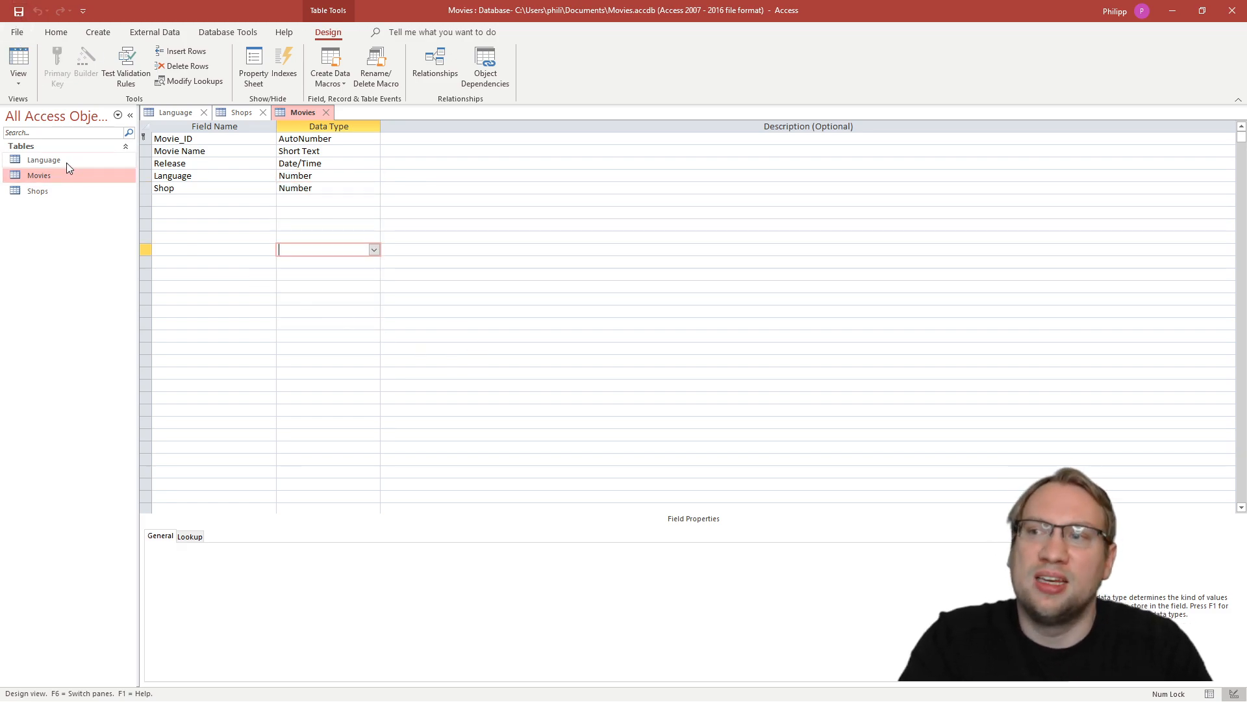
- Inspect the properties of the Language field in Movies and open the Language table to review its IDs
{"action": "left_click", "coordinate": [142, 177]}
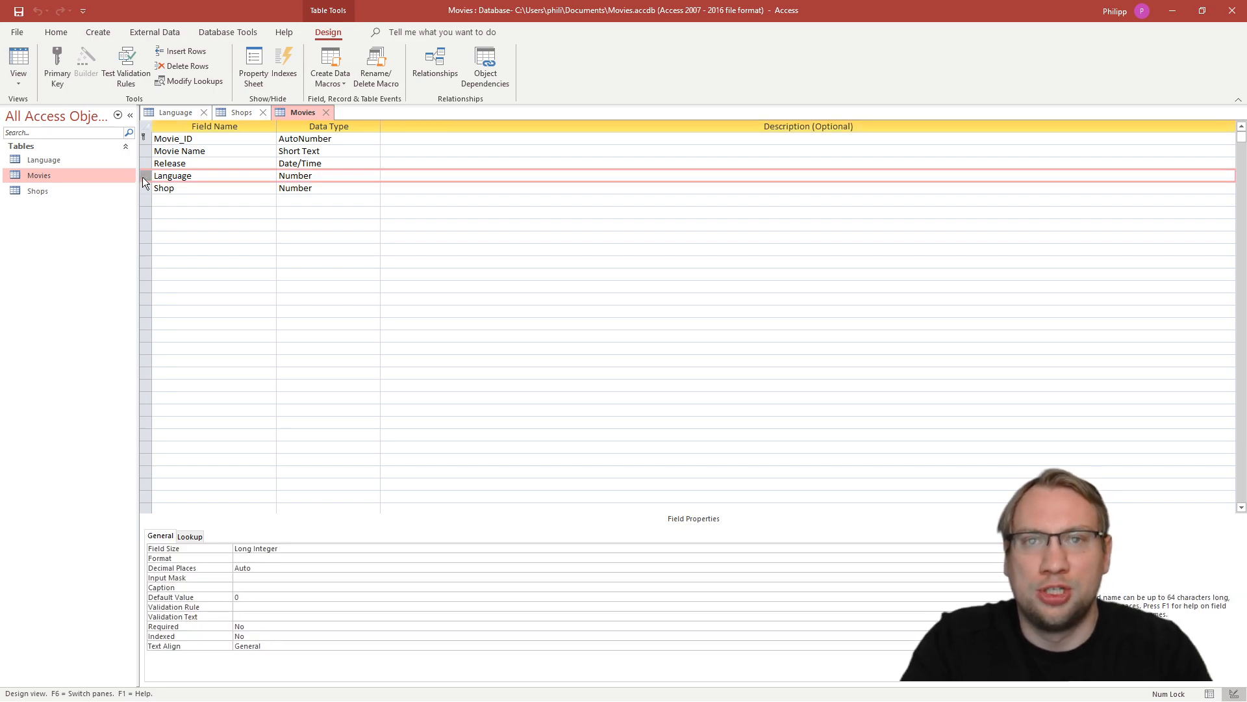
{"action": "left_click", "coordinate": [64, 159]}
{"action": "double_click", "coordinate": [65, 159]}
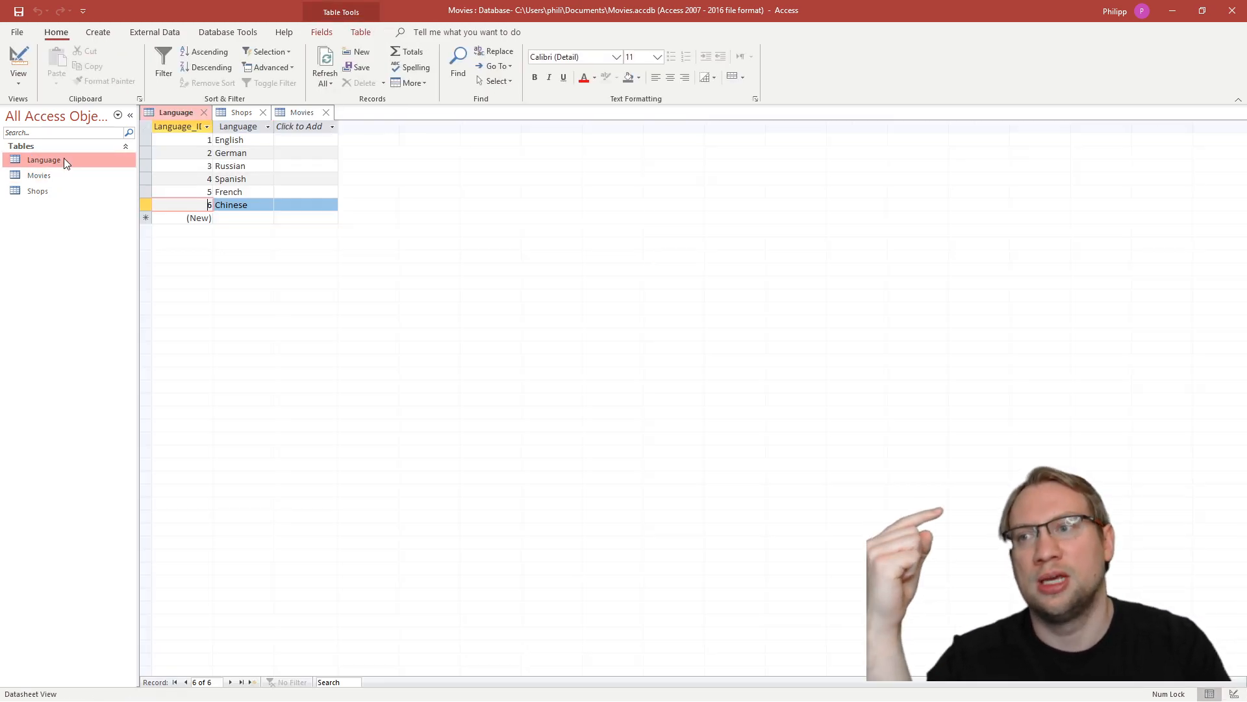
- Review the Language_ID values from German through Chinese in the Language table
{"action": "left_click", "coordinate": [204, 153]}
{"action": "left_click", "coordinate": [202, 167]}
{"action": "left_click", "coordinate": [197, 180]}
{"action": "left_click", "coordinate": [195, 193]}
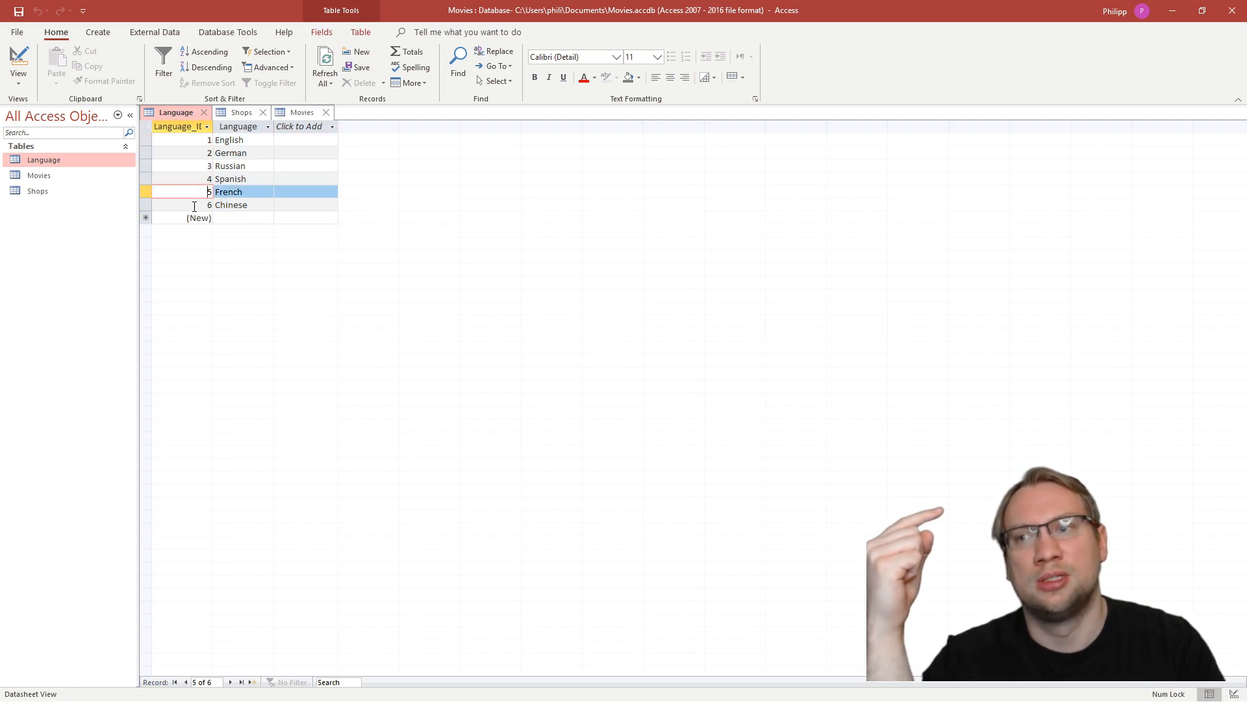
{"action": "left_click", "coordinate": [195, 206]}
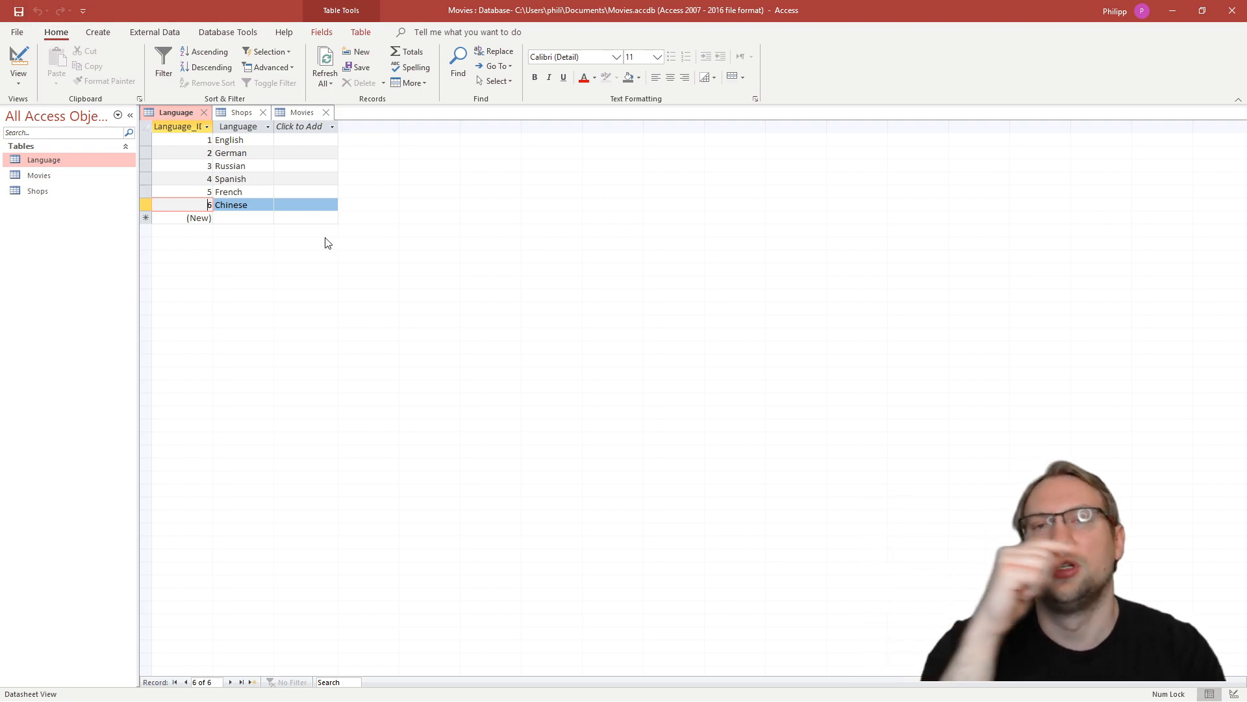
{"action": "left_click", "coordinate": [239, 32]}
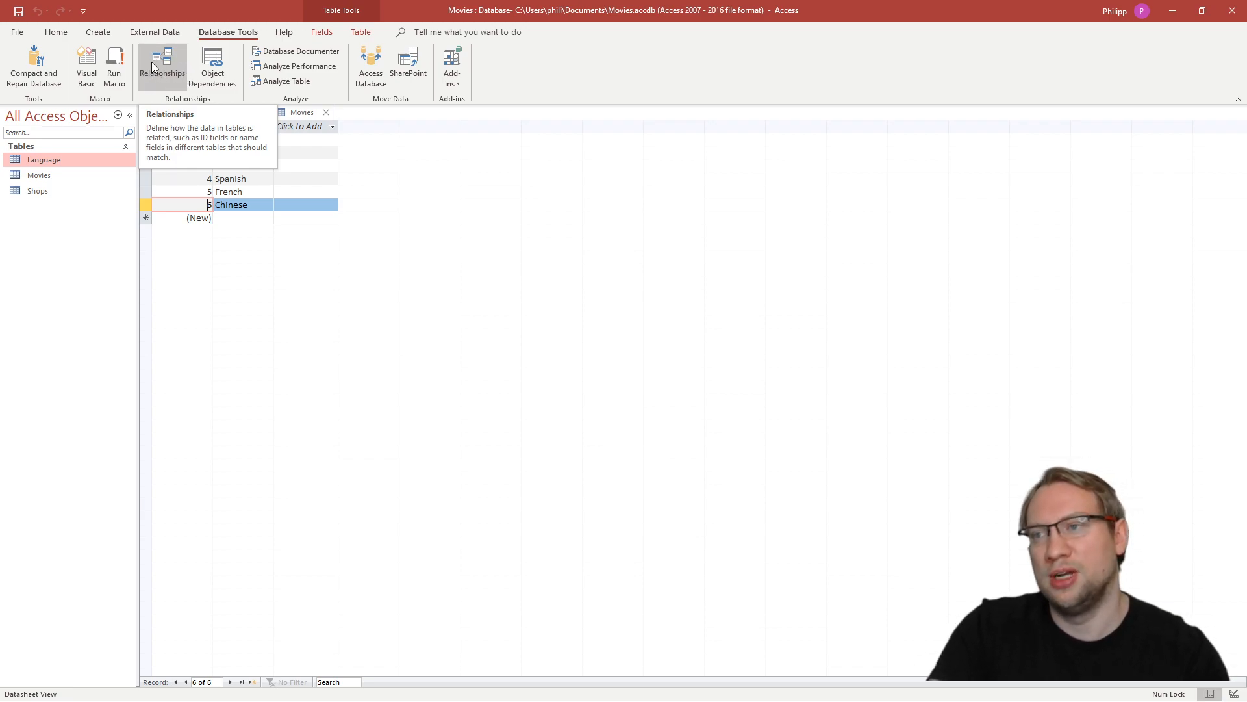
{"action": "left_click", "coordinate": [169, 77]}
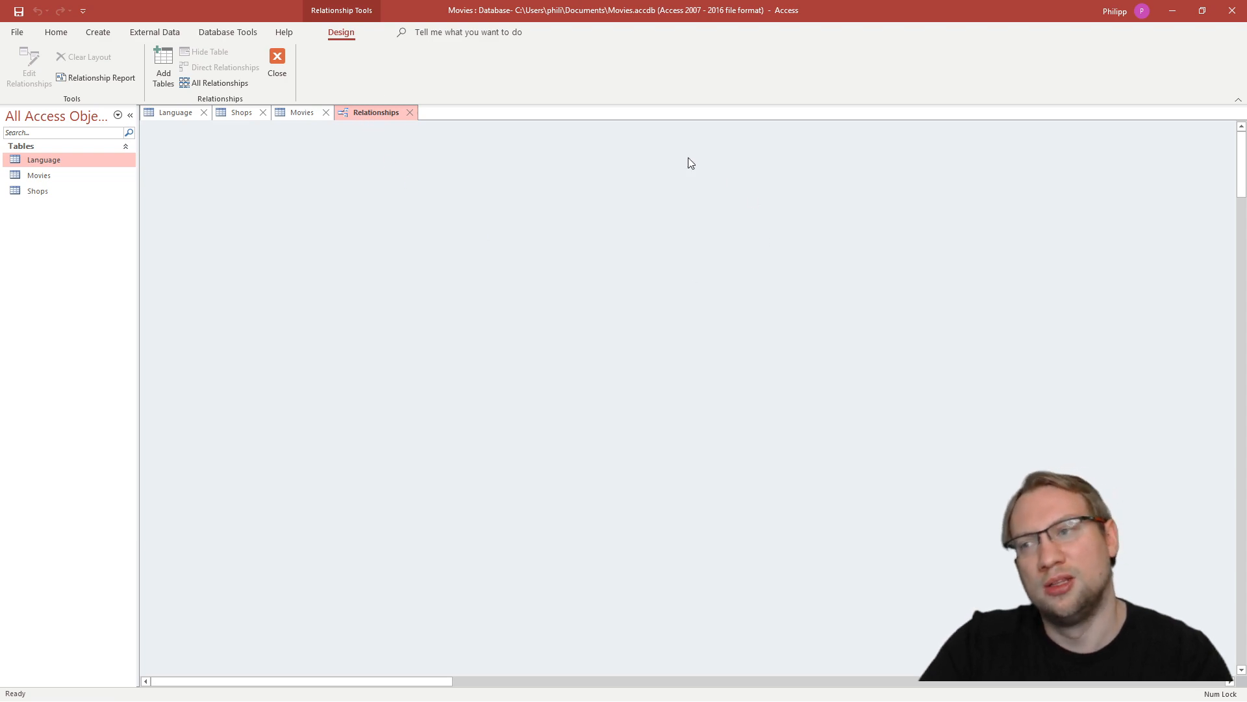
{"action": "left_click", "coordinate": [48, 177]}
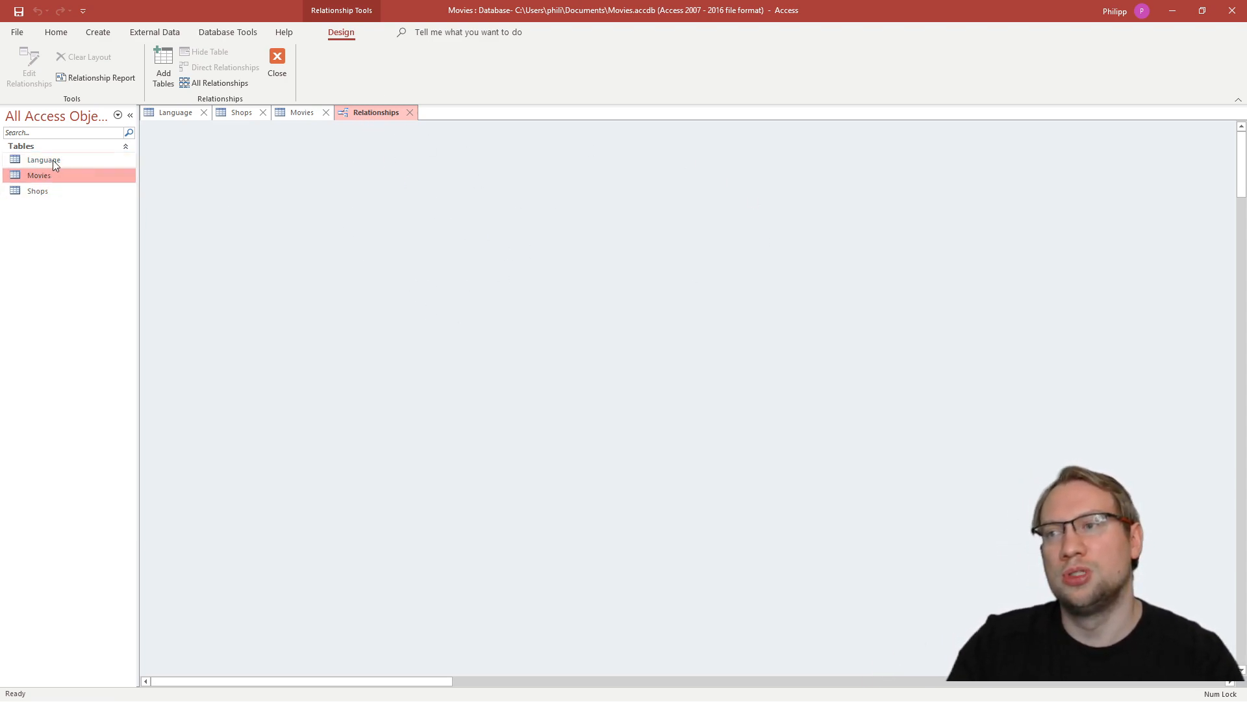
{"action": "left_click", "coordinate": [53, 160], "text": "ctrl"}
{"action": "left_click", "coordinate": [48, 176], "text": "ctrl"}
{"action": "left_click", "coordinate": [49, 191], "text": "ctrl"}
{"action": "left_click", "coordinate": [64, 196], "text": "ctrl"}
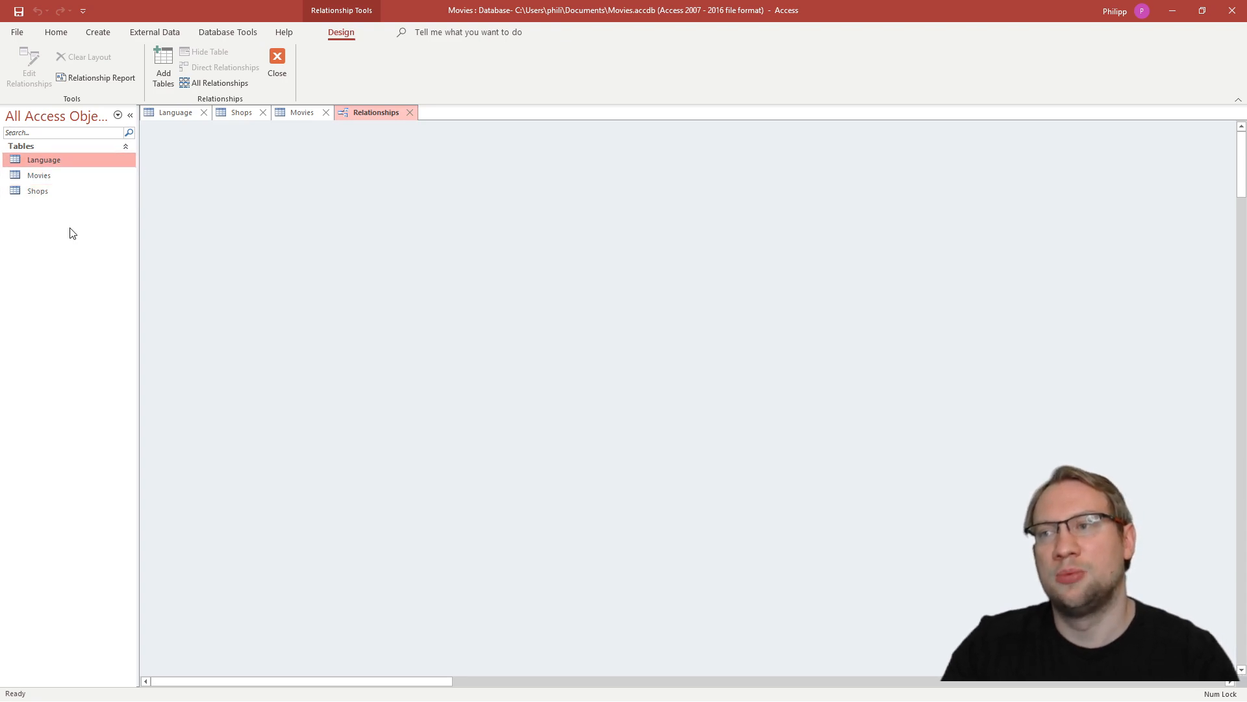
{"action": "left_click_drag", "start_coordinate": [47, 167], "coordinate": [269, 196]}
{"action": "left_click", "coordinate": [58, 175]}
{"action": "left_click_drag", "start_coordinate": [59, 175], "coordinate": [687, 246]}
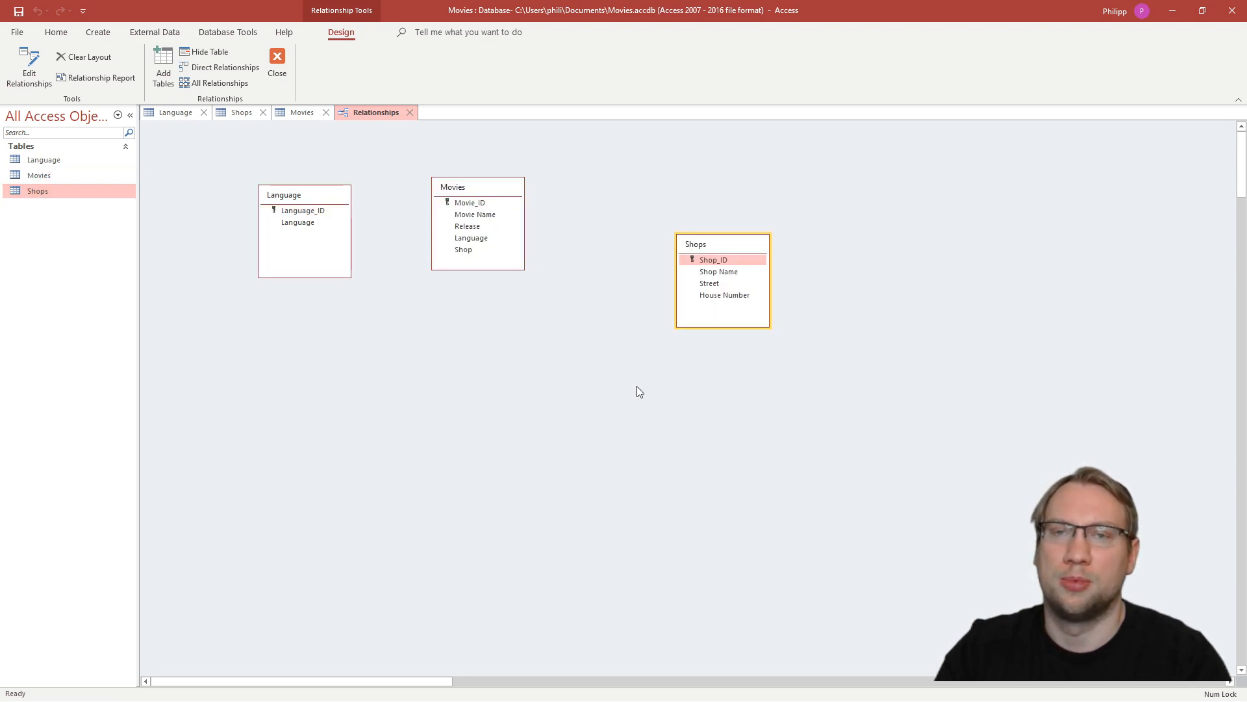
{"action": "left_click_drag", "start_coordinate": [920, 431], "coordinate": [238, 154]}
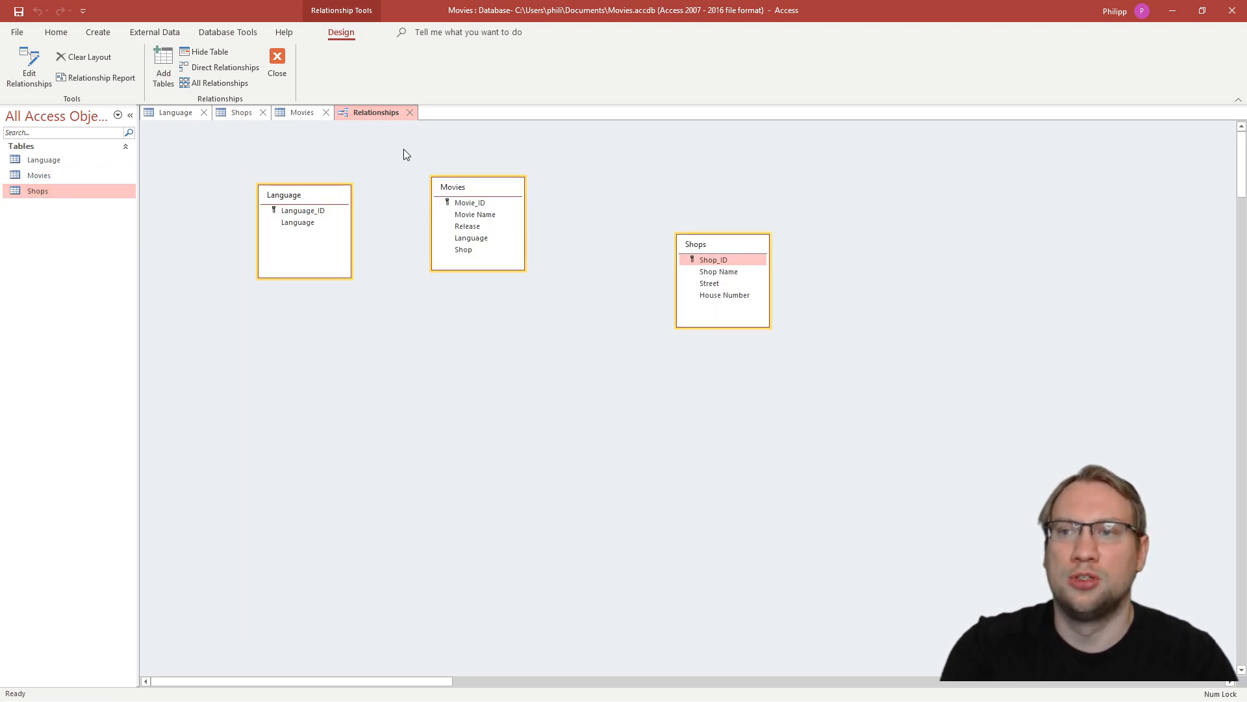
{"action": "key", "text": "Delete"}
{"action": "middle_click", "coordinate": [382, 115]}
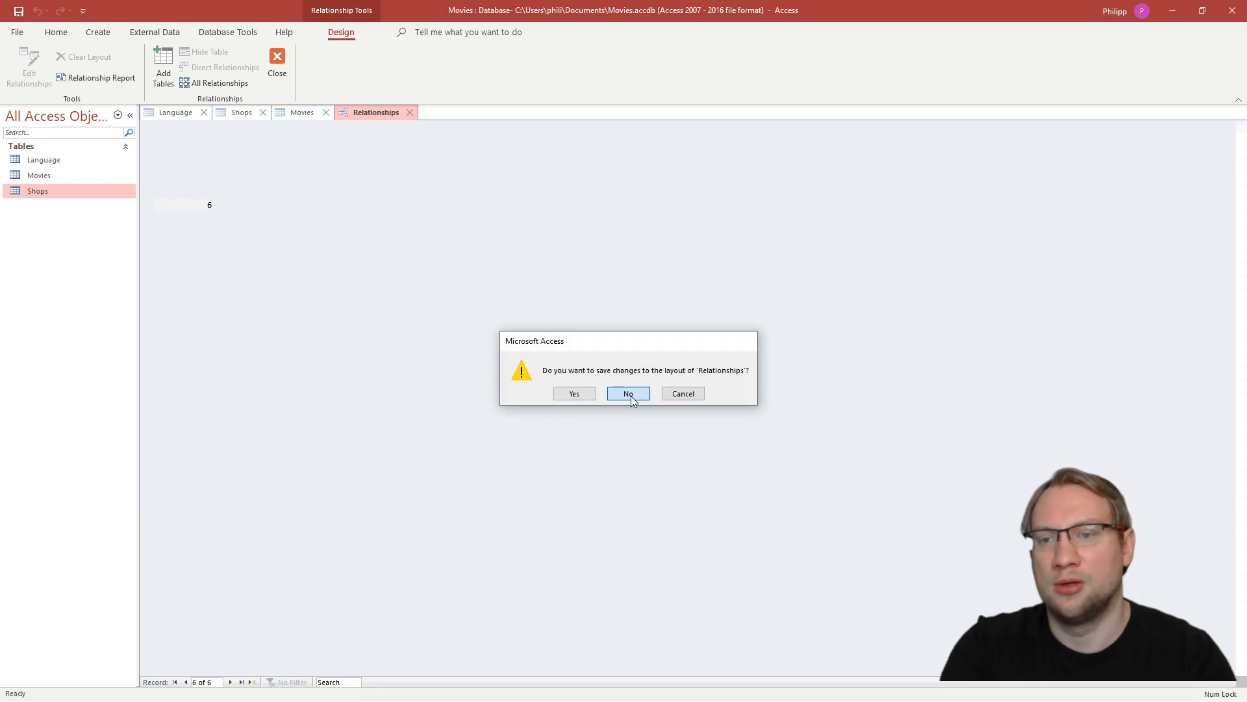
{"action": "left_click", "coordinate": [629, 394]}
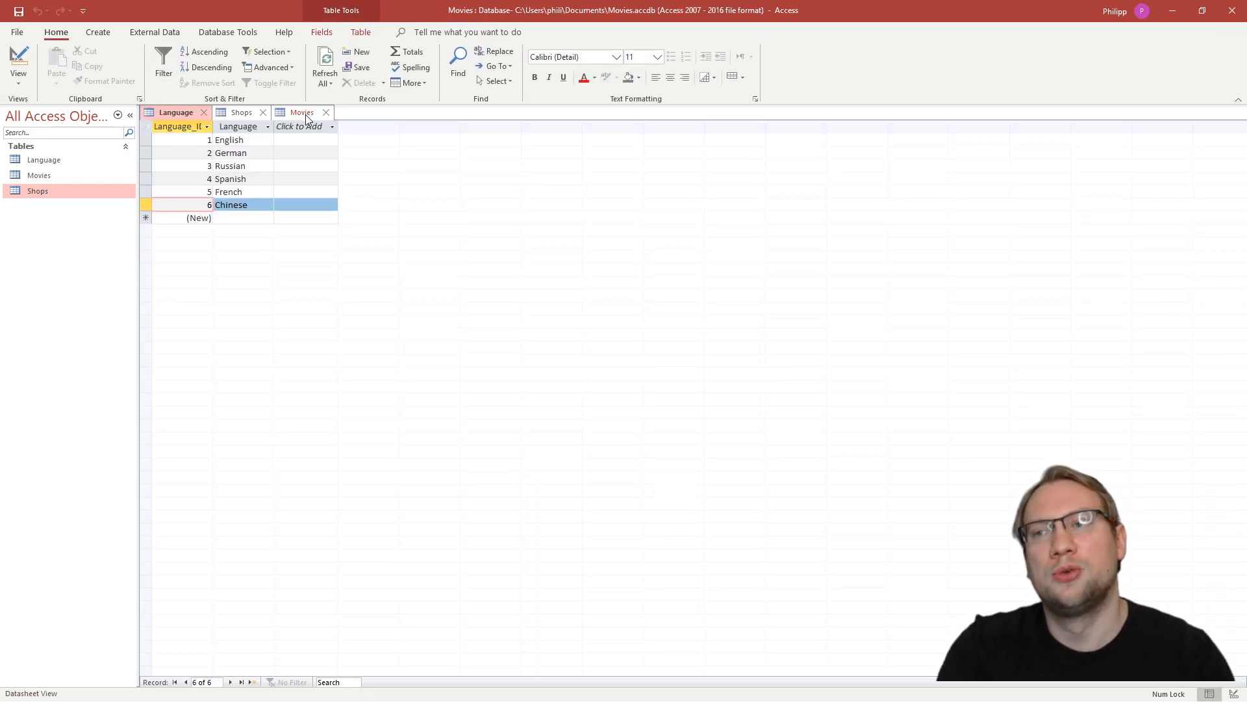
- Look through the open Movies, Shops and Language tables and close all of them
{"action": "left_click", "coordinate": [302, 114]}
{"action": "left_click", "coordinate": [243, 113]}
{"action": "left_click", "coordinate": [171, 114]}
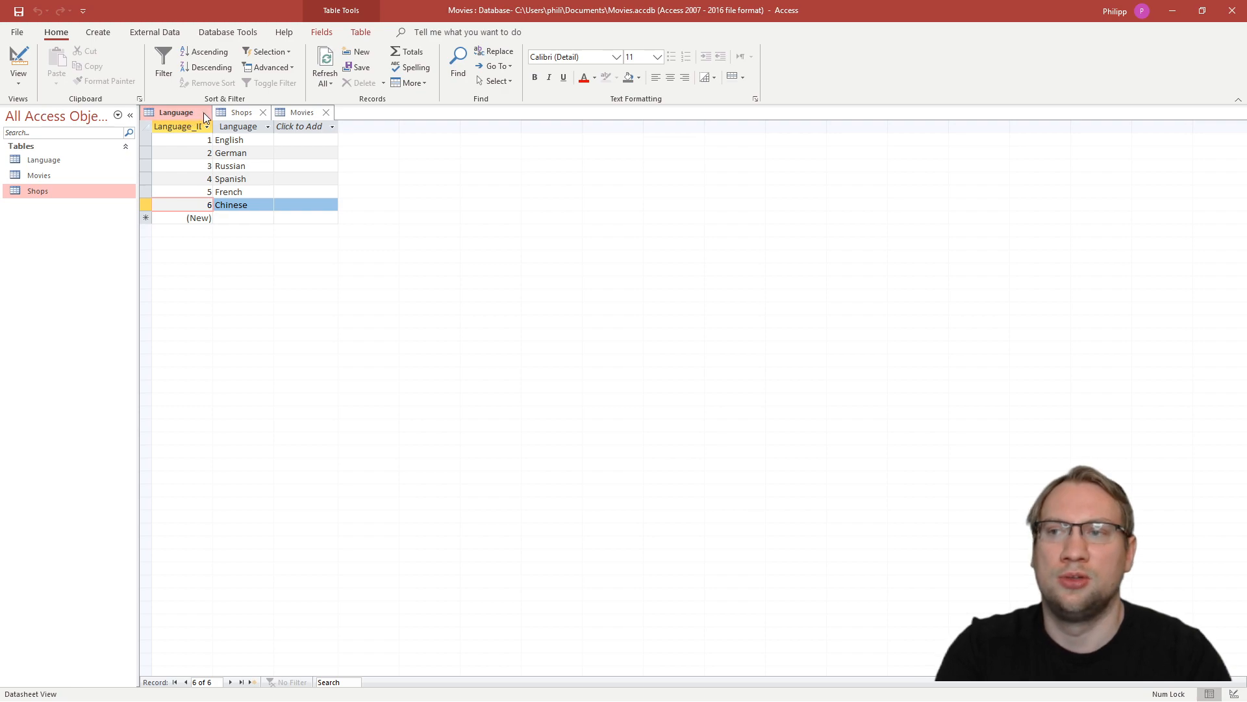
{"action": "right_click", "coordinate": [186, 115]}
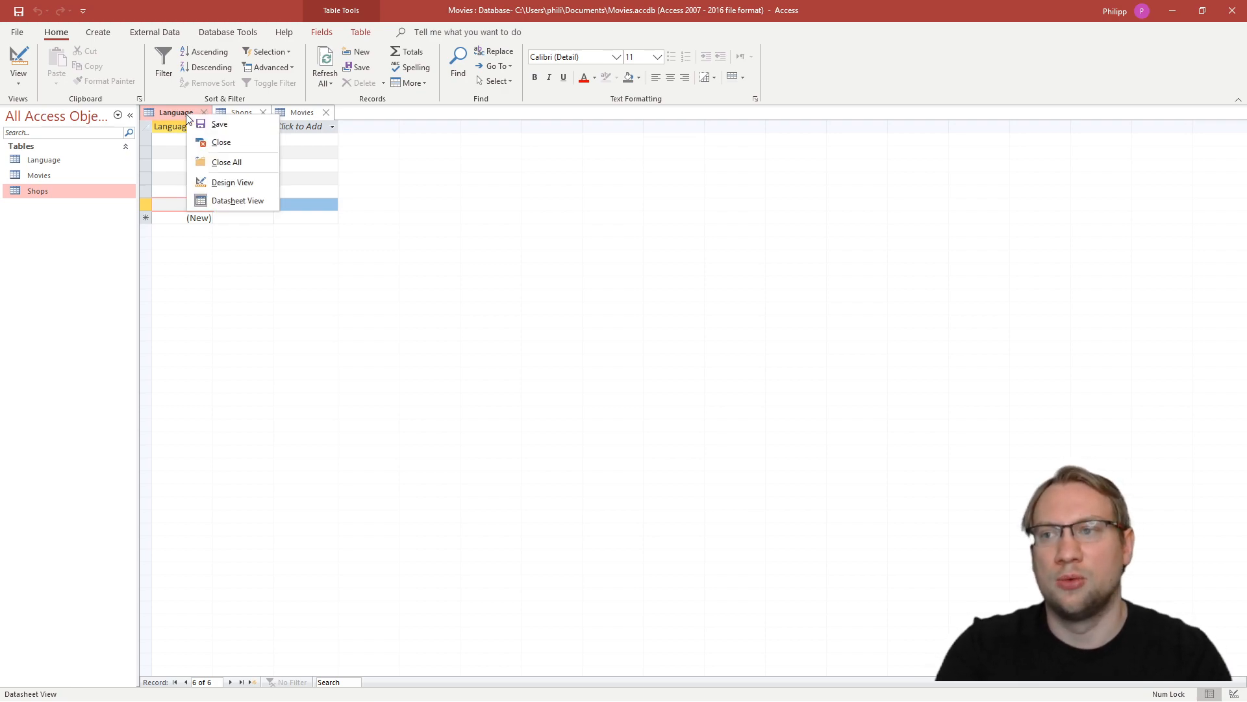
{"action": "left_click", "coordinate": [247, 162]}
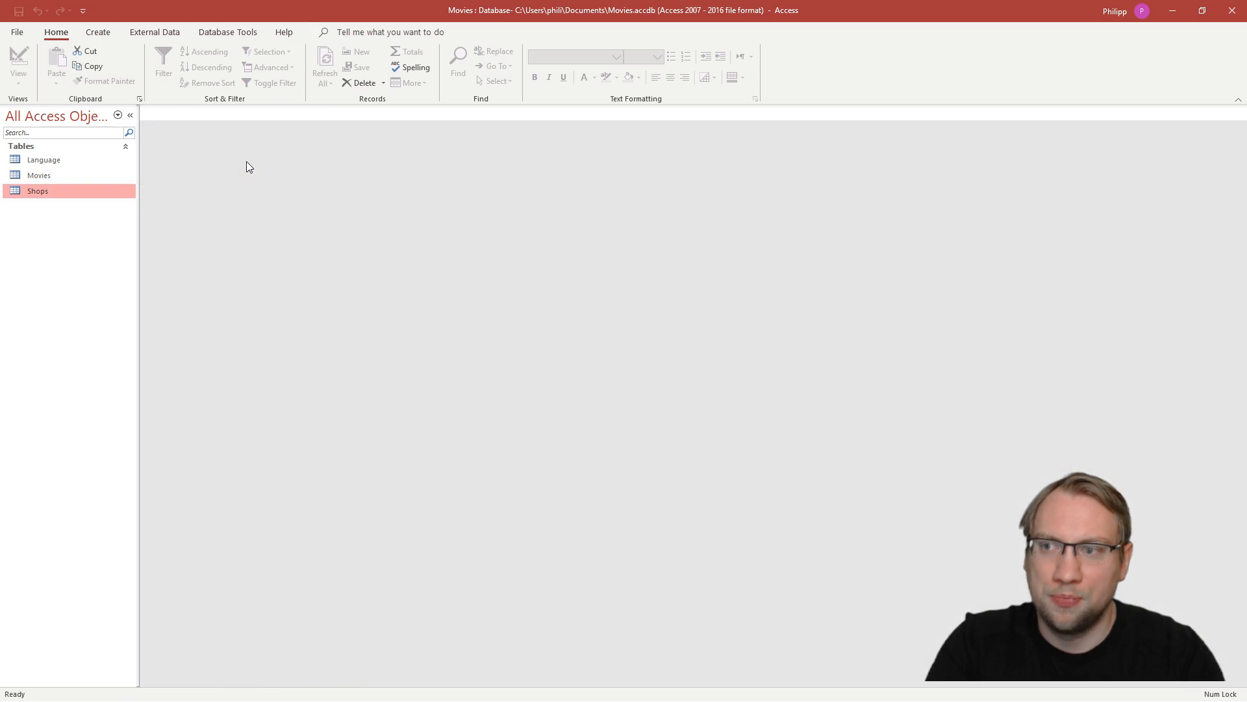
- Open the Relationships window and add the Language, Movies and Shops tables to it
{"action": "left_click", "coordinate": [210, 34]}
{"action": "left_click", "coordinate": [163, 68]}
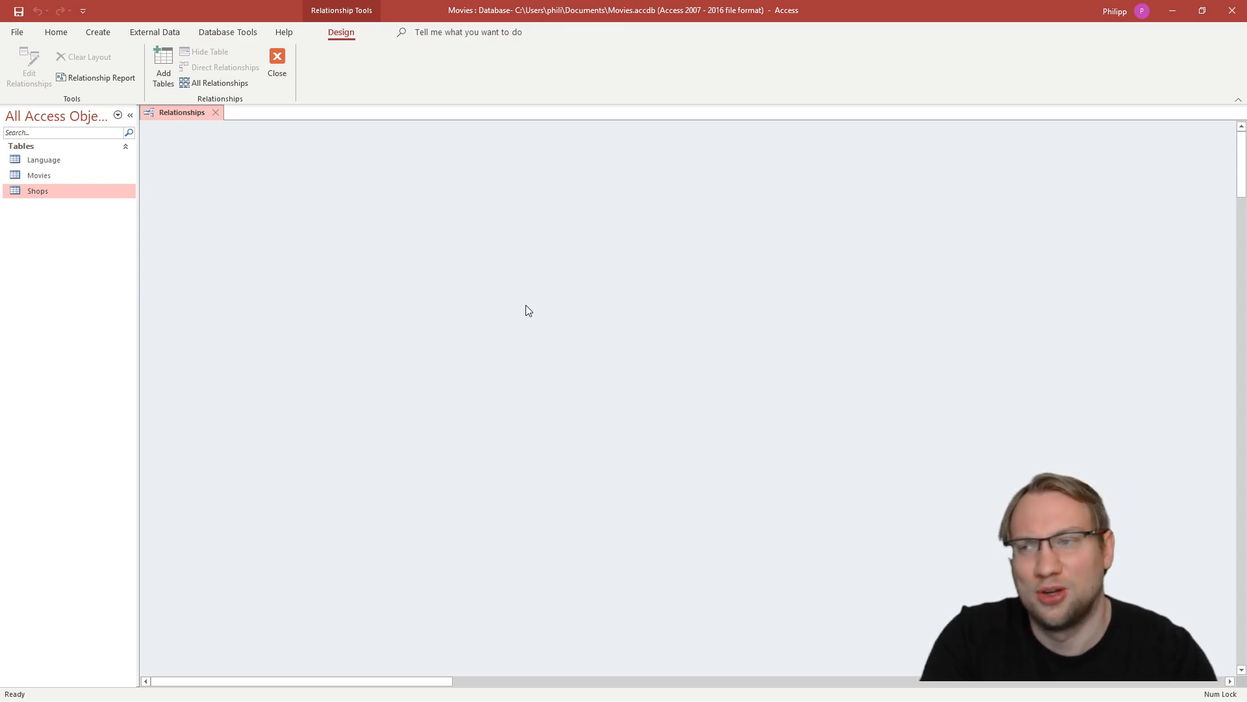
{"action": "left_click", "coordinate": [52, 164]}
{"action": "left_click_drag", "start_coordinate": [46, 159], "coordinate": [455, 215]}
{"action": "left_click_drag", "start_coordinate": [56, 193], "coordinate": [582, 247]}
- Arrange the Language, Movies and Shops tables side by side in one row, with Movies in the middle
{"action": "left_click_drag", "start_coordinate": [490, 207], "coordinate": [447, 193]}
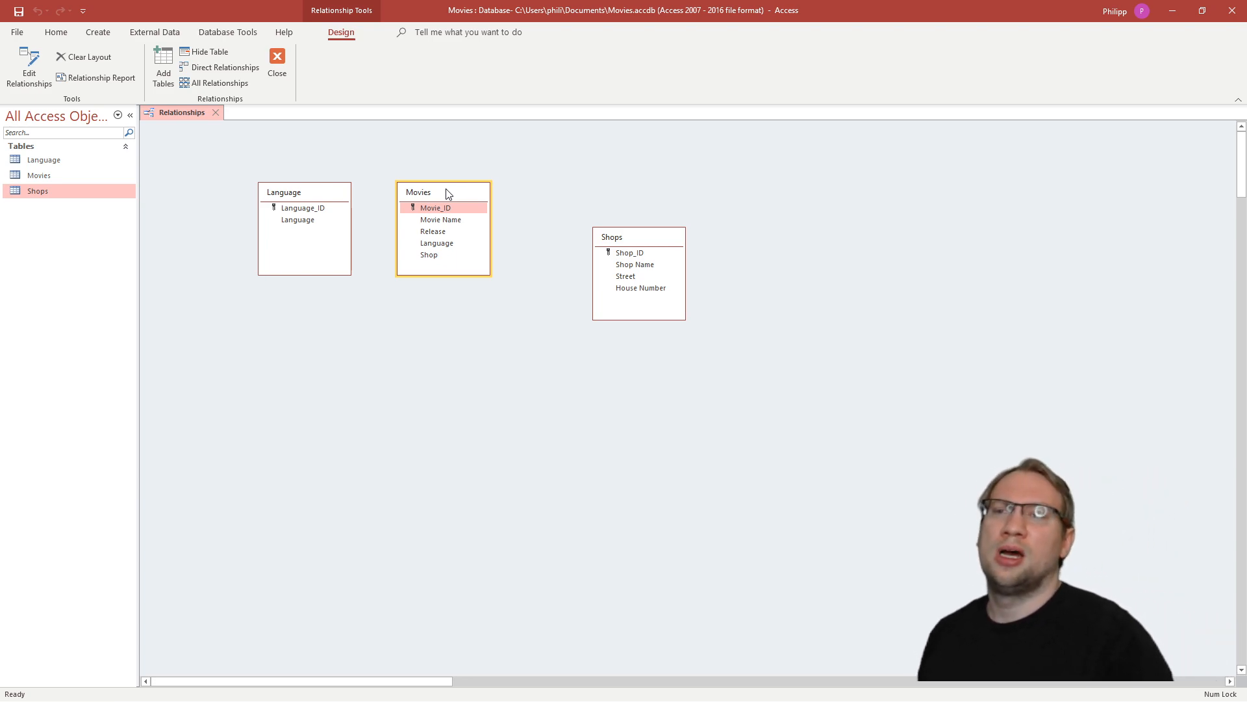
{"action": "mouse_move", "coordinate": [447, 193]}
{"action": "left_mouse_down"}
{"action": "mouse_move", "coordinate": [520, 155]}
{"action": "mouse_move", "coordinate": [522, 173]}
{"action": "mouse_move", "coordinate": [436, 196]}
{"action": "left_mouse_up"}
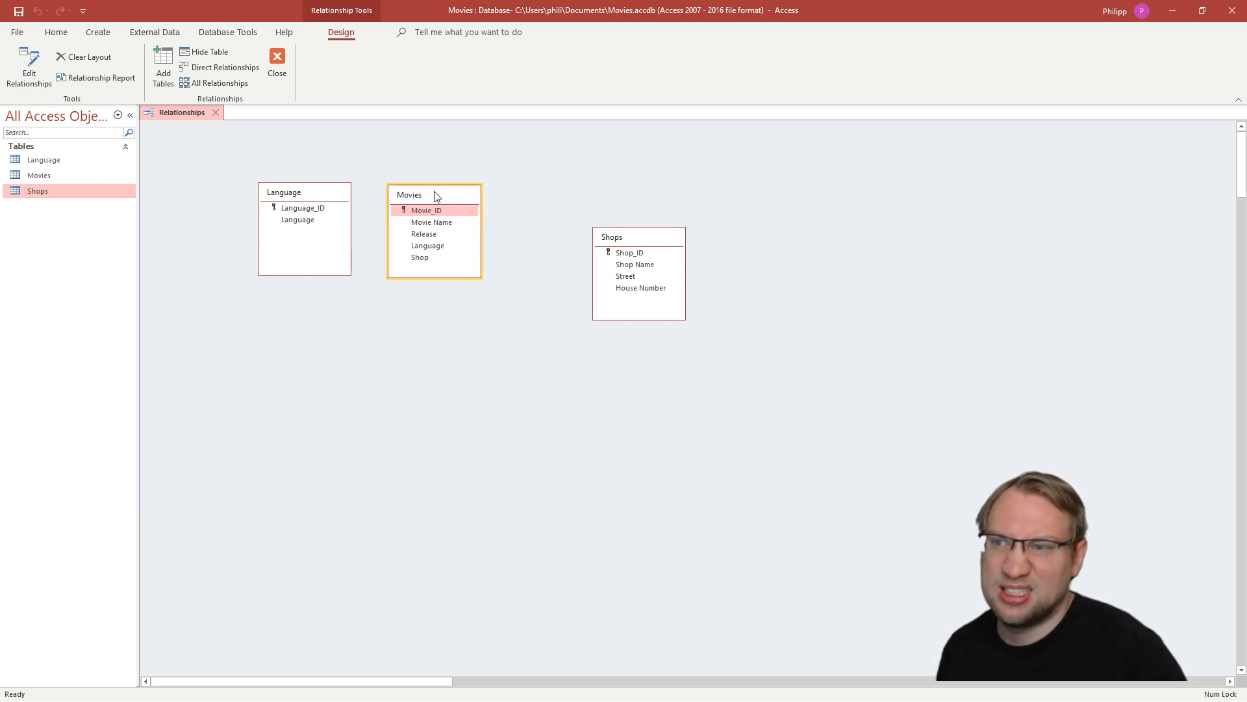
{"action": "left_click_drag", "start_coordinate": [757, 151], "coordinate": [208, 421]}
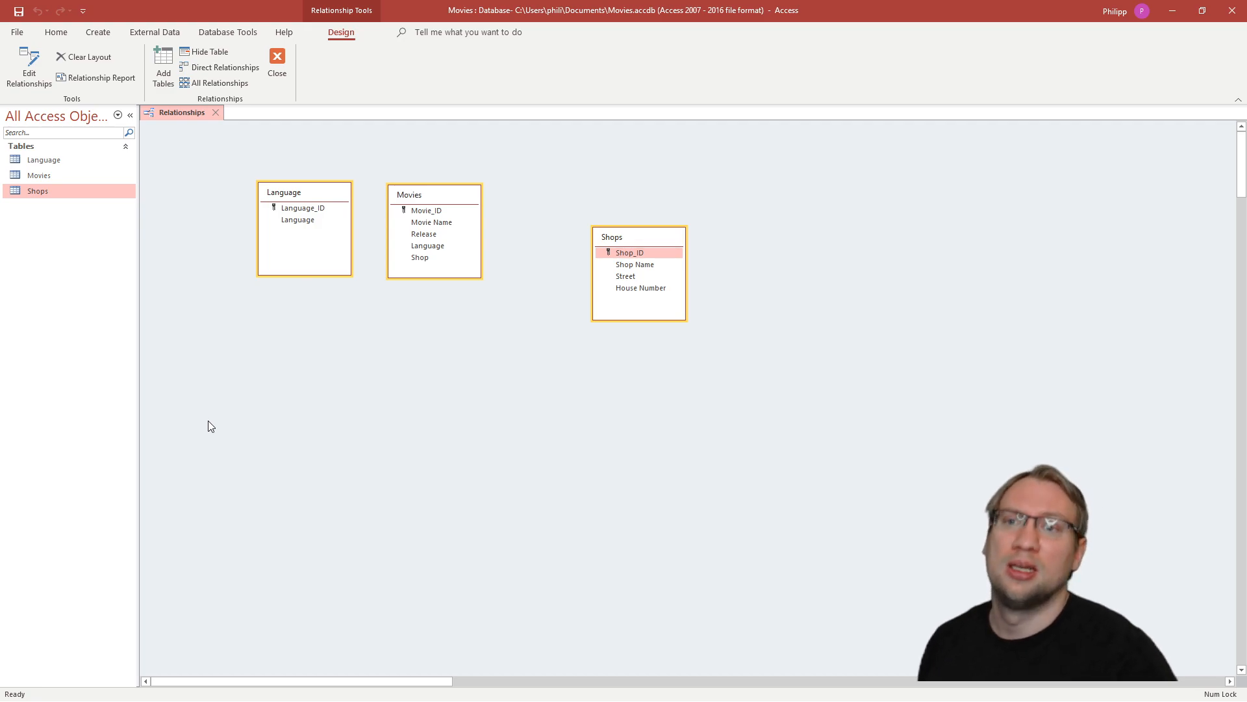
{"action": "left_click", "coordinate": [449, 196]}
{"action": "left_click", "coordinate": [299, 193]}
{"action": "left_click_drag", "start_coordinate": [646, 235], "coordinate": [583, 198]}
{"action": "mouse_move", "coordinate": [431, 195]}
{"action": "left_mouse_down"}
{"action": "mouse_move", "coordinate": [447, 192]}
{"action": "mouse_move", "coordinate": [436, 190]}
{"action": "left_mouse_up"}
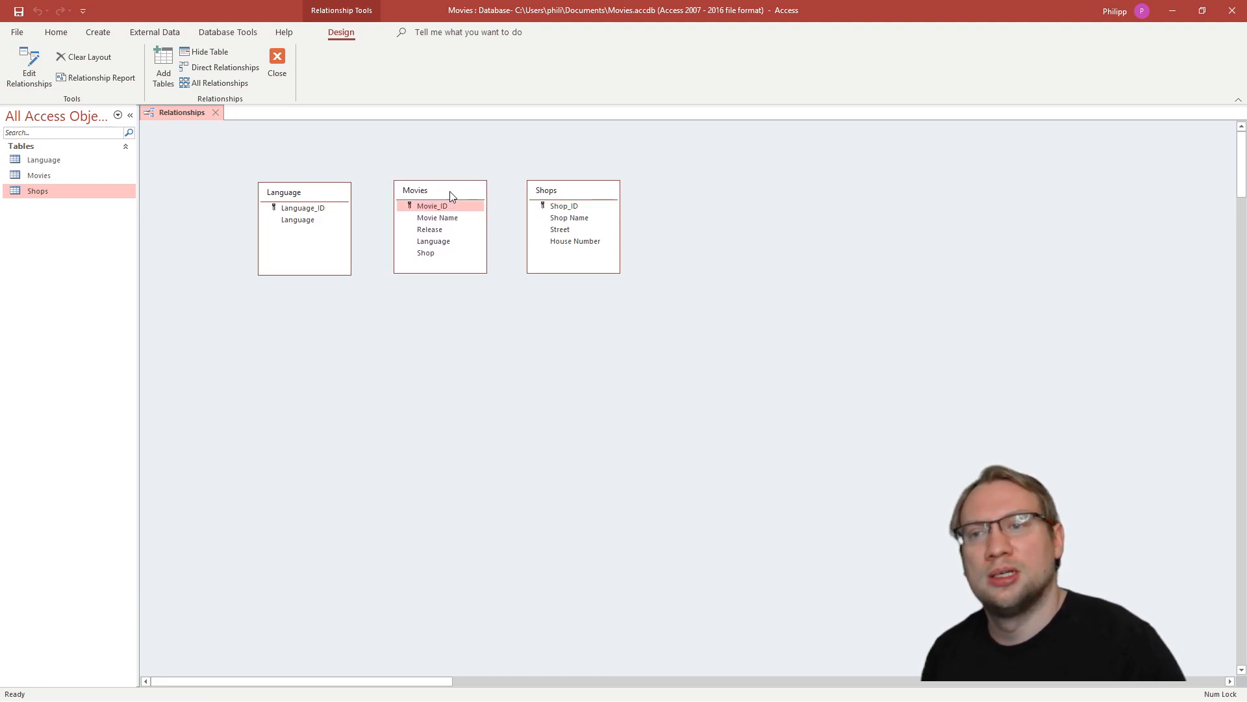
- Start a relationship between the Movies table's Language field and Language_ID in the Language table, confirming both fields in the relationship settings
{"action": "left_click", "coordinate": [430, 243]}
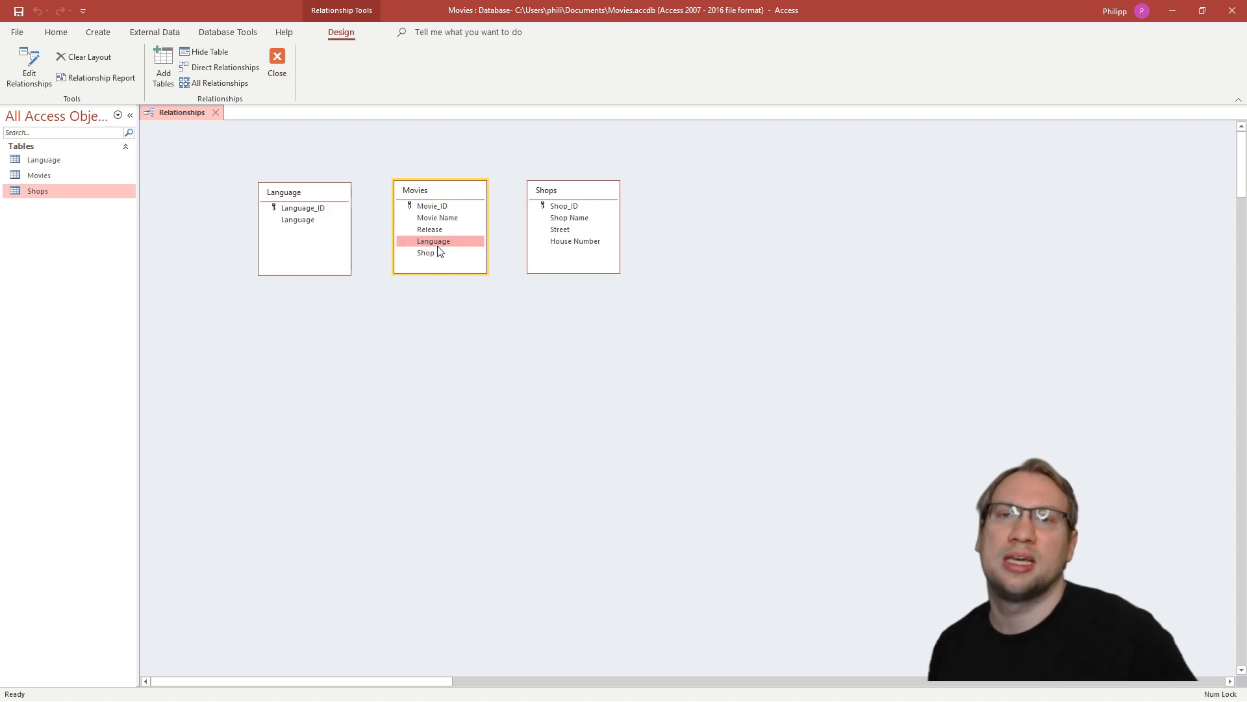
{"action": "left_click_drag", "start_coordinate": [440, 247], "coordinate": [563, 211]}
{"action": "left_click_drag", "start_coordinate": [562, 213], "coordinate": [312, 210]}
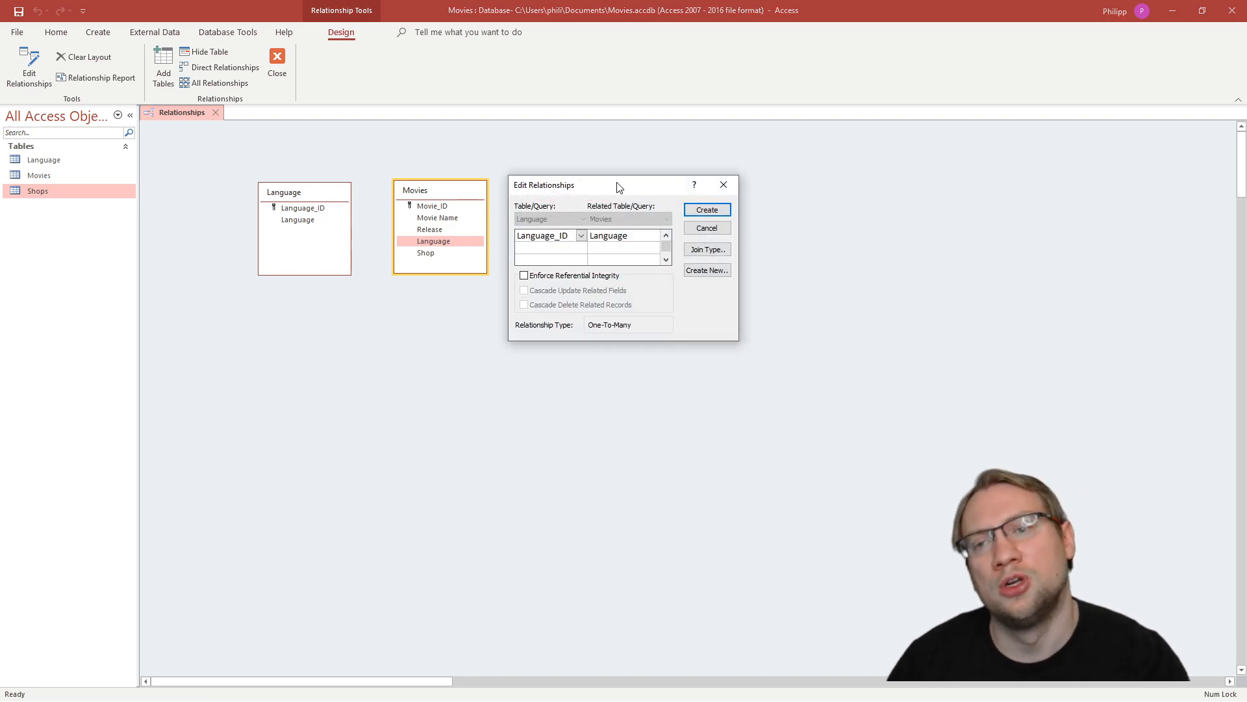
{"action": "left_click", "coordinate": [582, 236]}
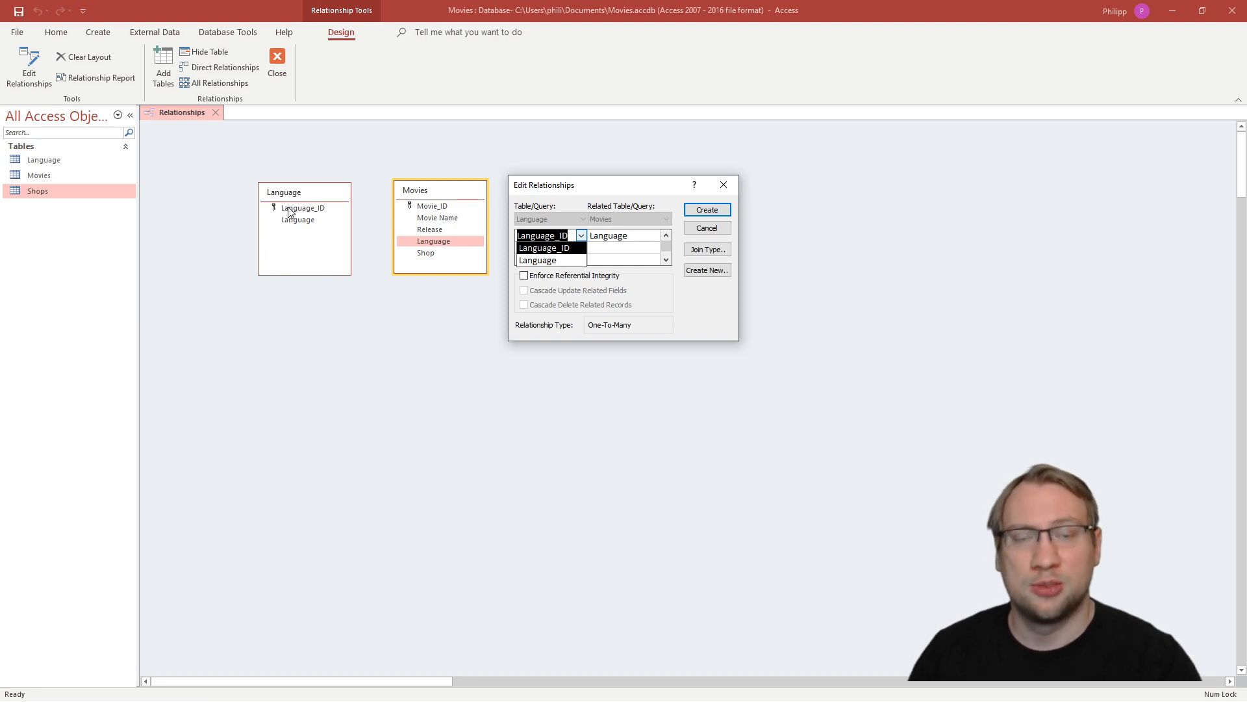
{"action": "left_click", "coordinate": [559, 253]}
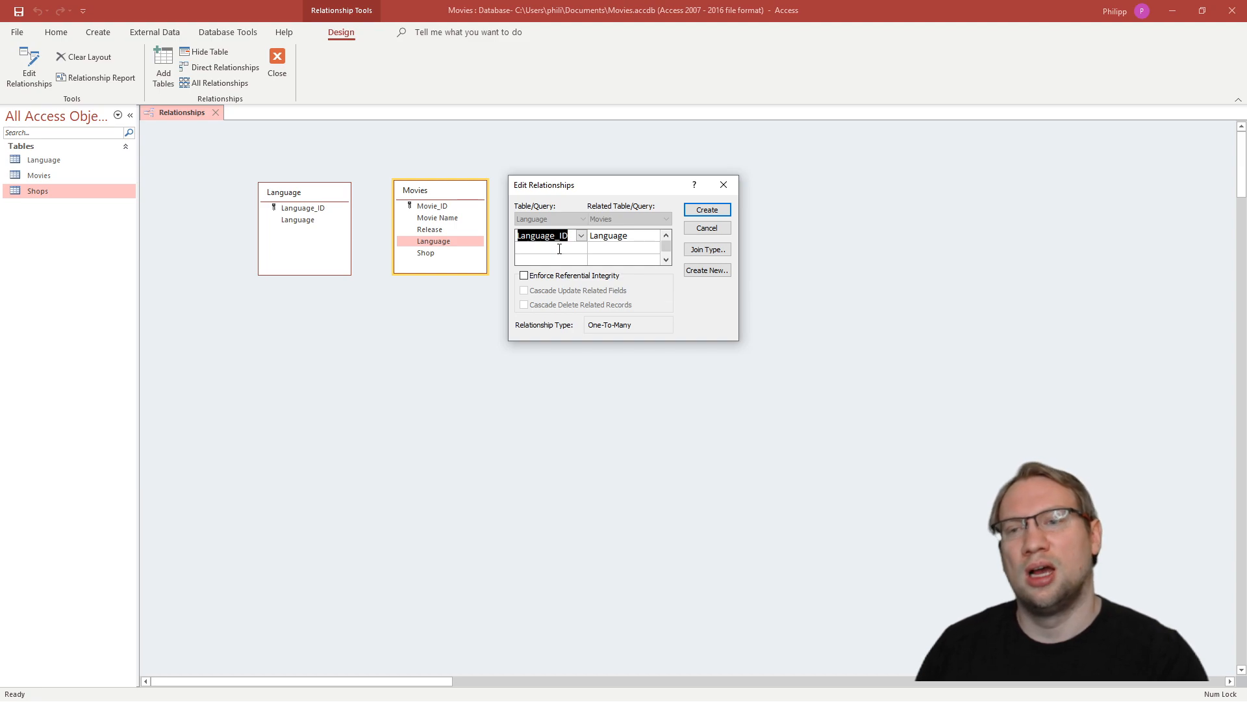
{"action": "left_click", "coordinate": [646, 235]}
{"action": "left_click", "coordinate": [654, 235]}
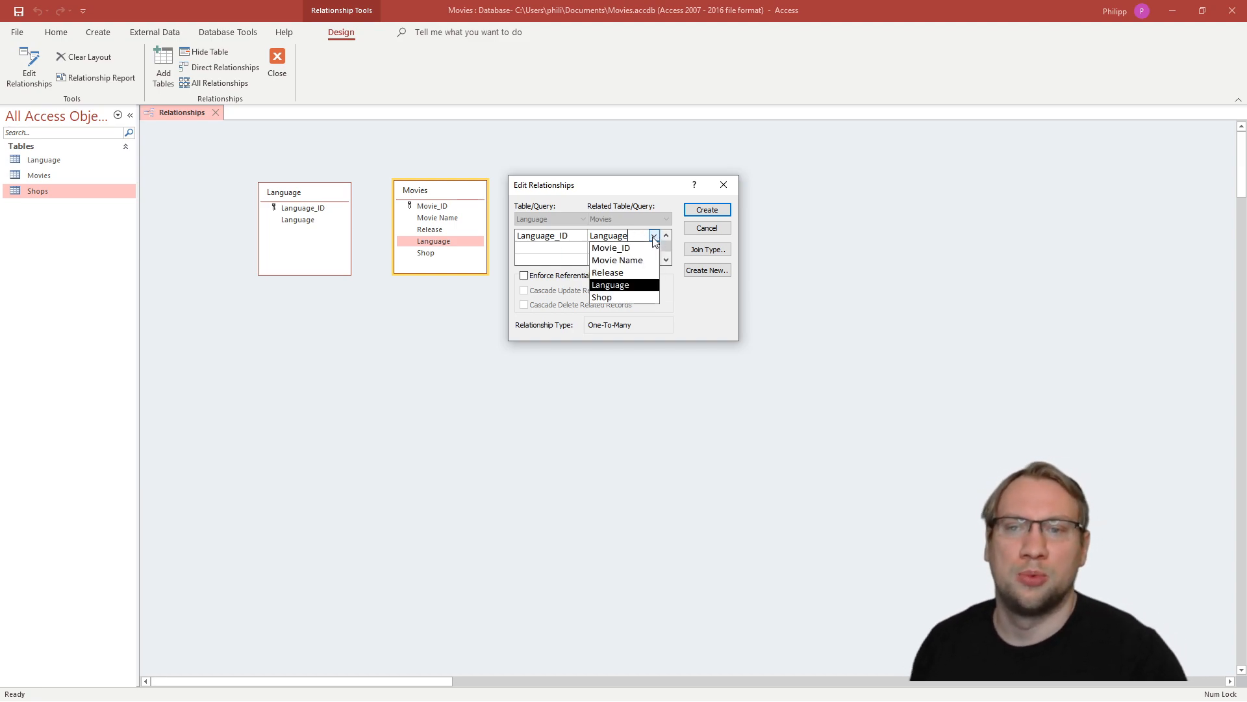
{"action": "left_click", "coordinate": [625, 286]}
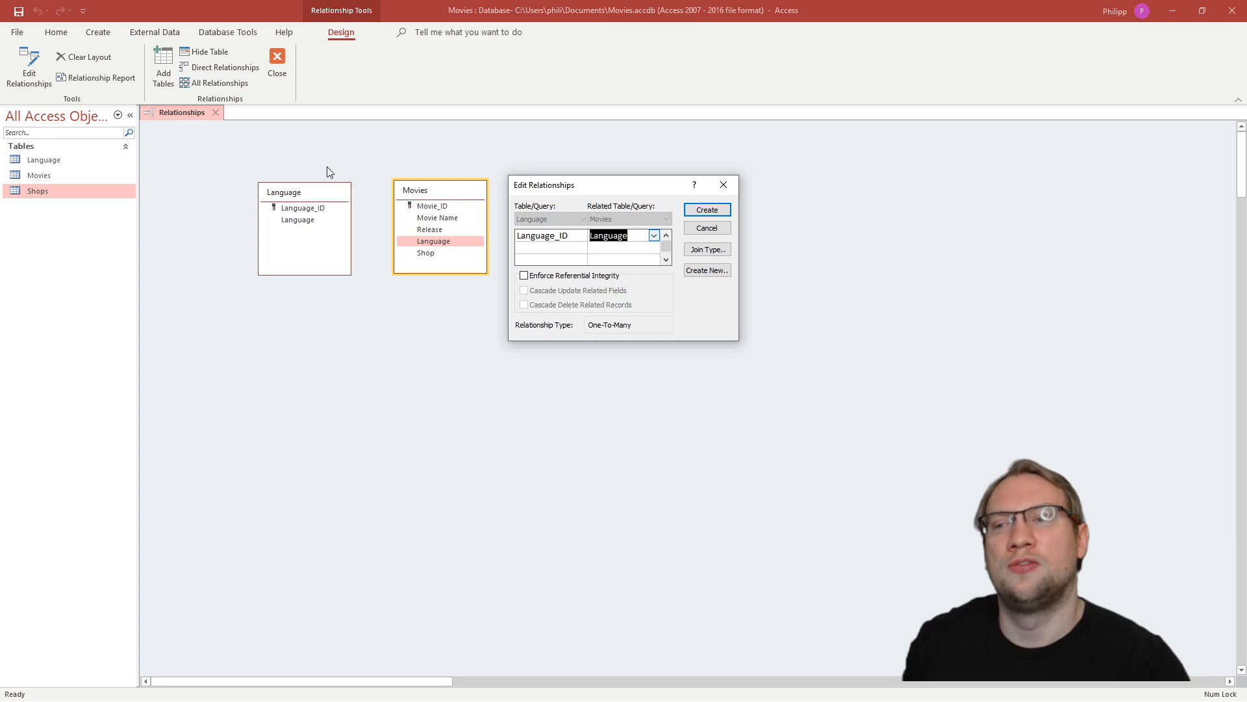
- Create the relationship with Enforce Referential Integrity enabled and move the Language table so Language_ID lines up with the Language field in Movies
{"action": "left_click", "coordinate": [575, 277]}
{"action": "left_click", "coordinate": [575, 278]}
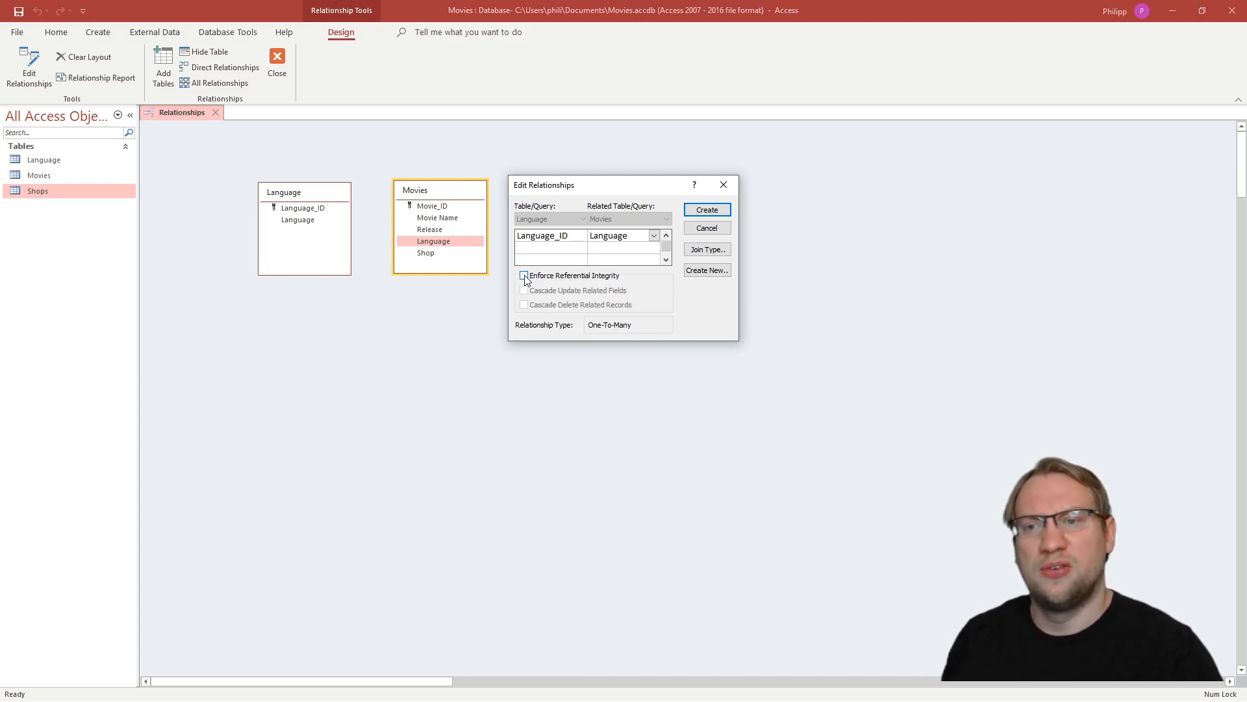
{"action": "left_click", "coordinate": [588, 279]}
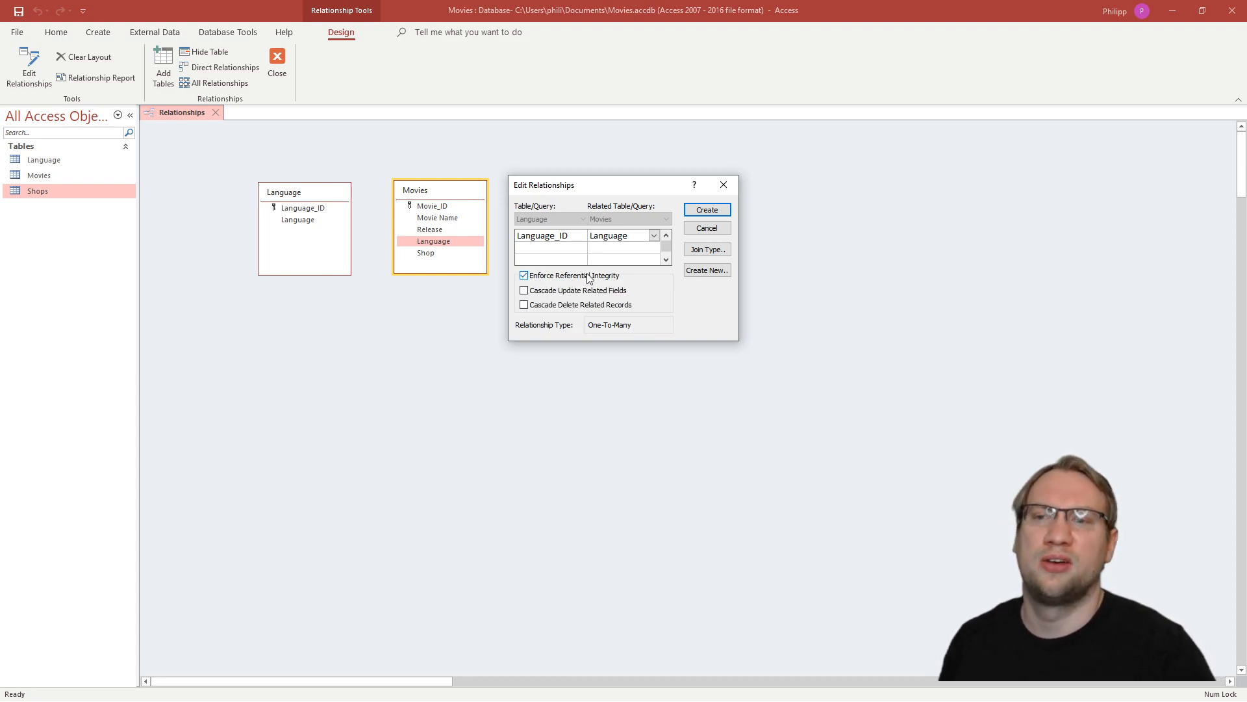
{"action": "left_click", "coordinate": [525, 278]}
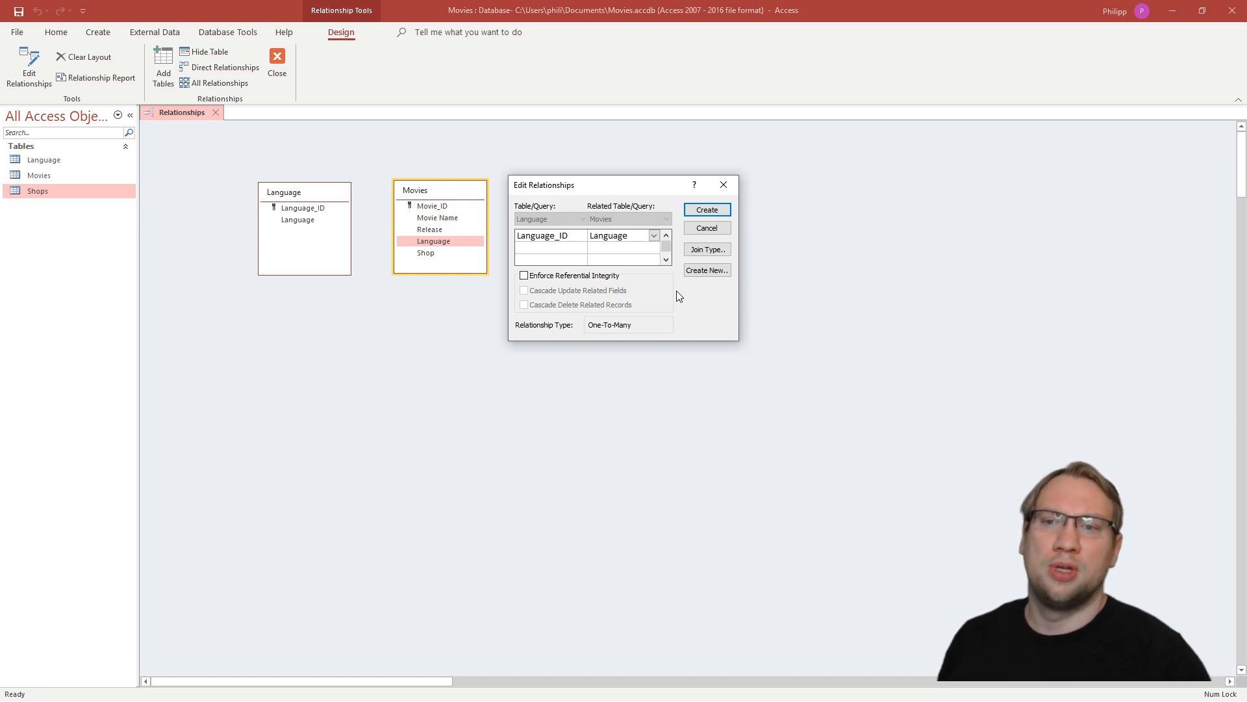
{"action": "left_click", "coordinate": [573, 276]}
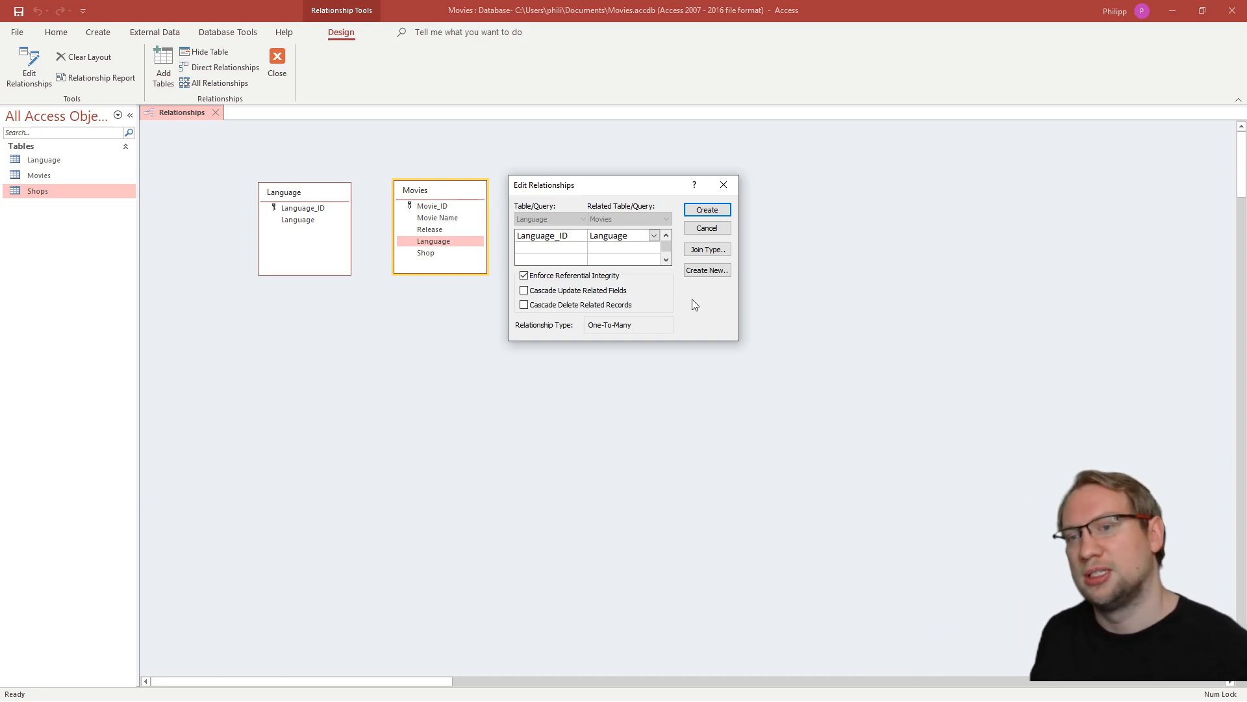
{"action": "left_click", "coordinate": [696, 212]}
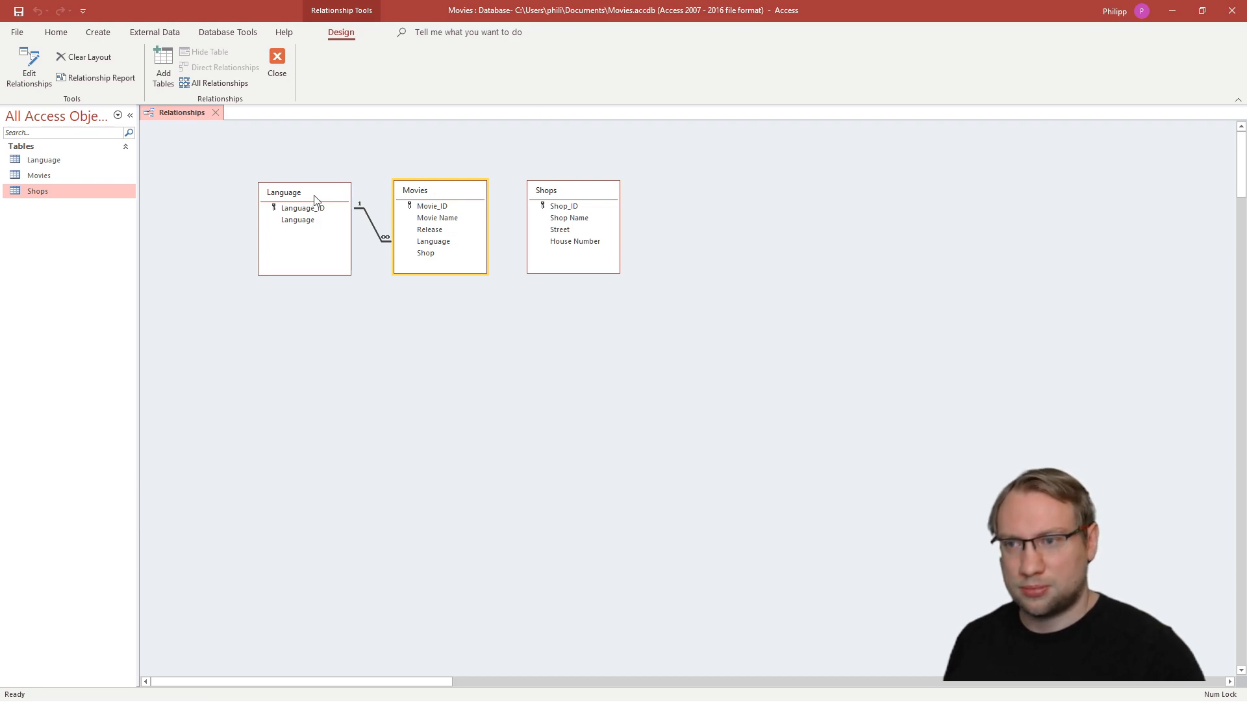
{"action": "left_click_drag", "start_coordinate": [315, 197], "coordinate": [296, 229]}
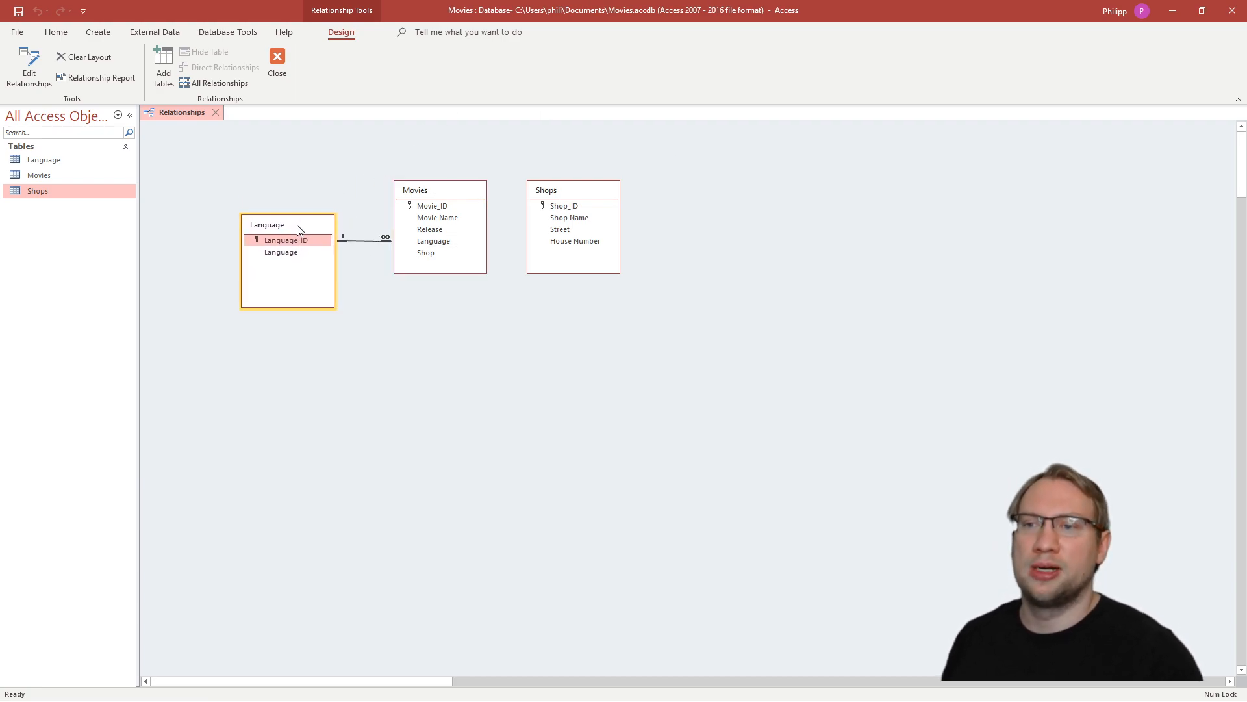
{"action": "left_click", "coordinate": [445, 195]}
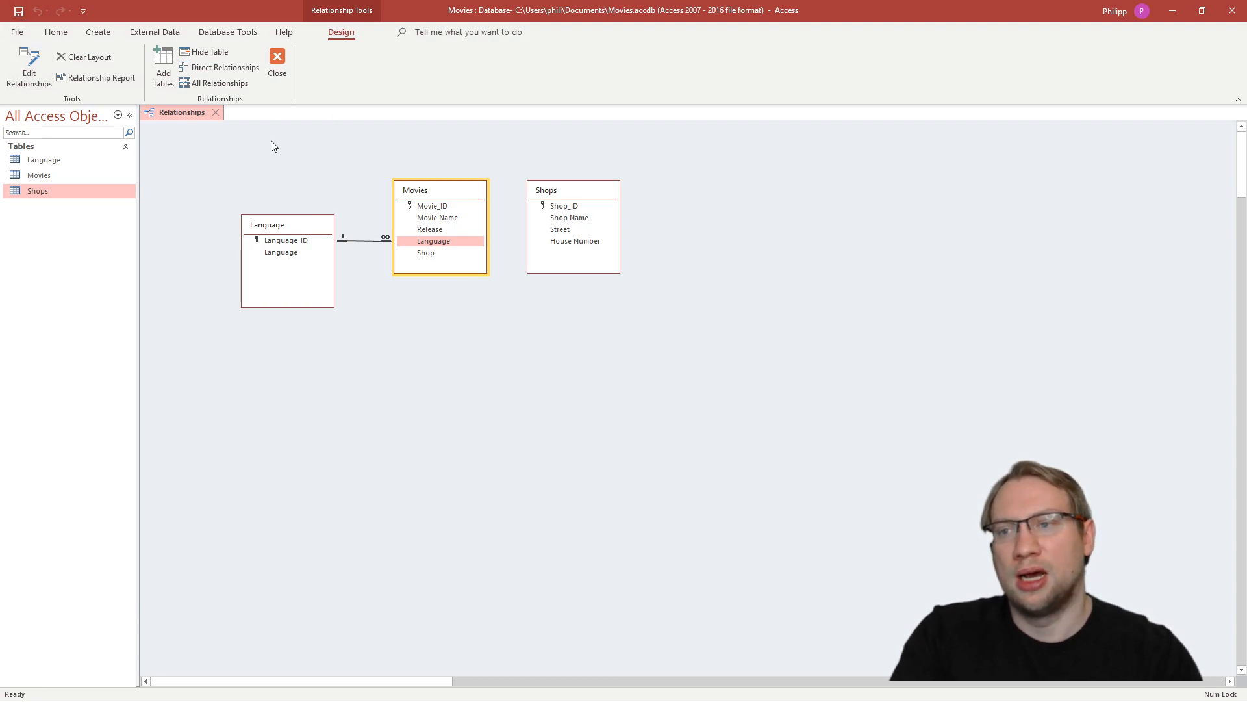
- Look up the ID for English in the Language table and set Avatard's Language to 1 in the Movies table
{"action": "double_click", "coordinate": [51, 176]}
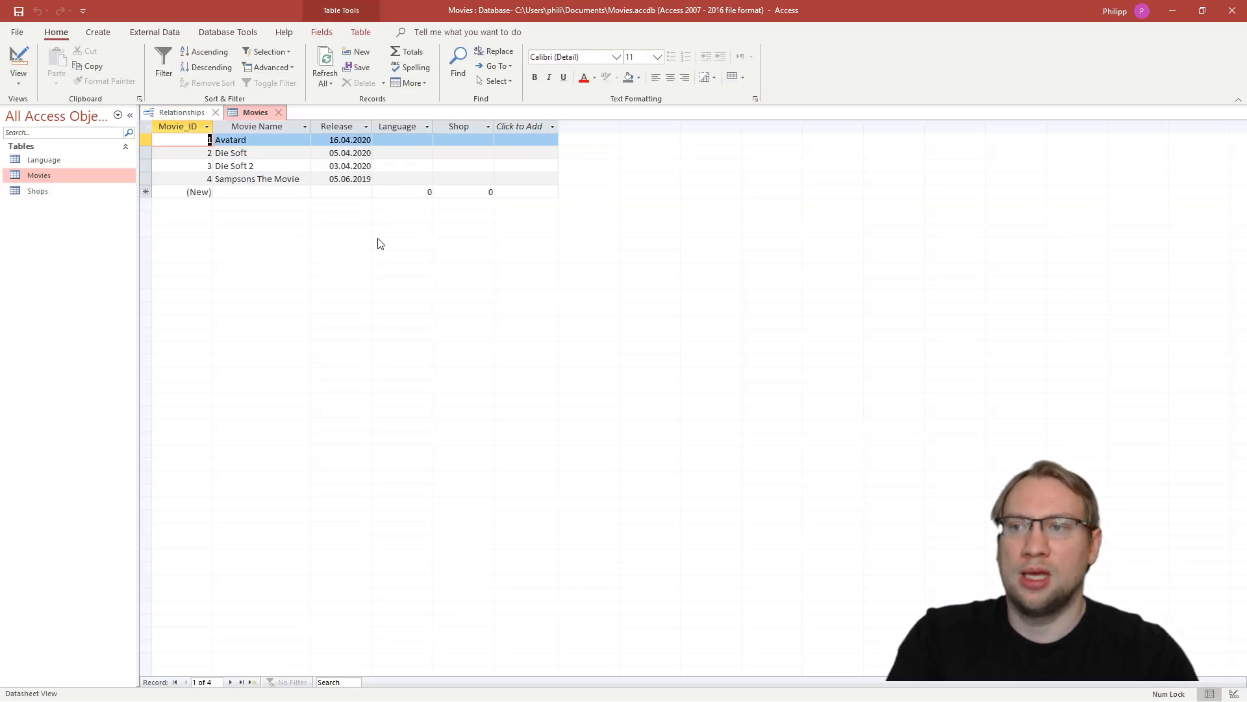
{"action": "left_click", "coordinate": [400, 139]}
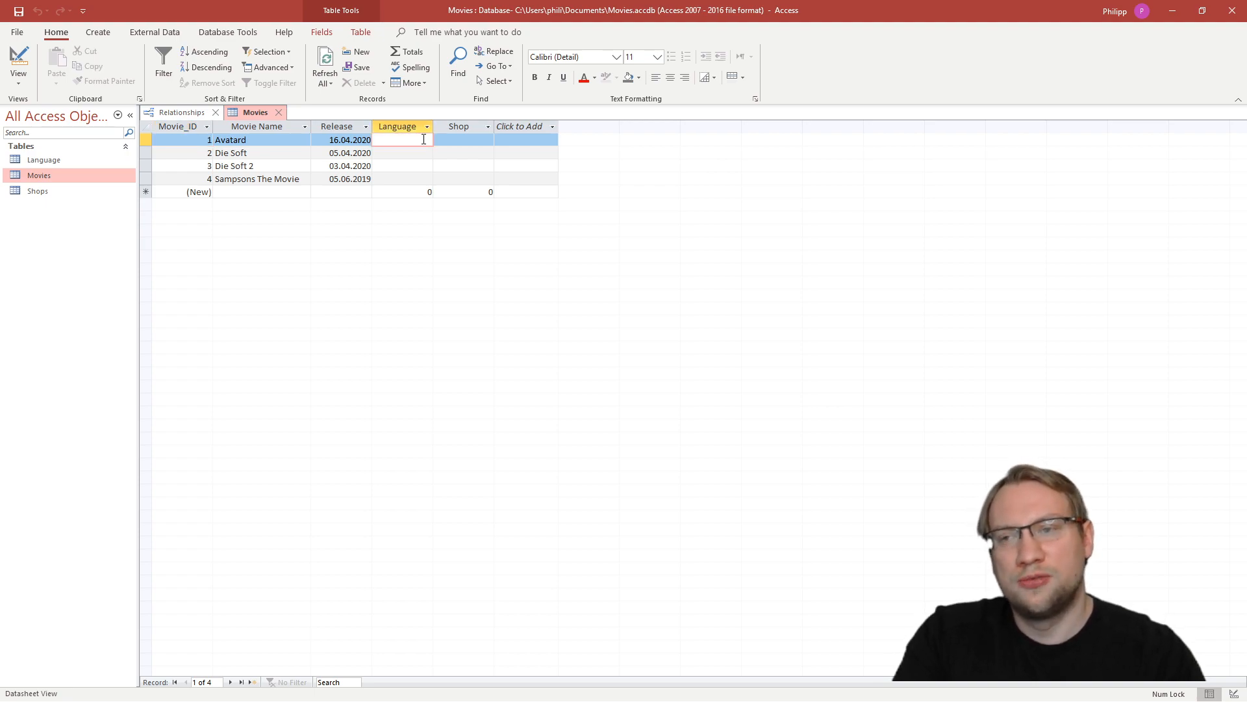
{"action": "double_click", "coordinate": [43, 159]}
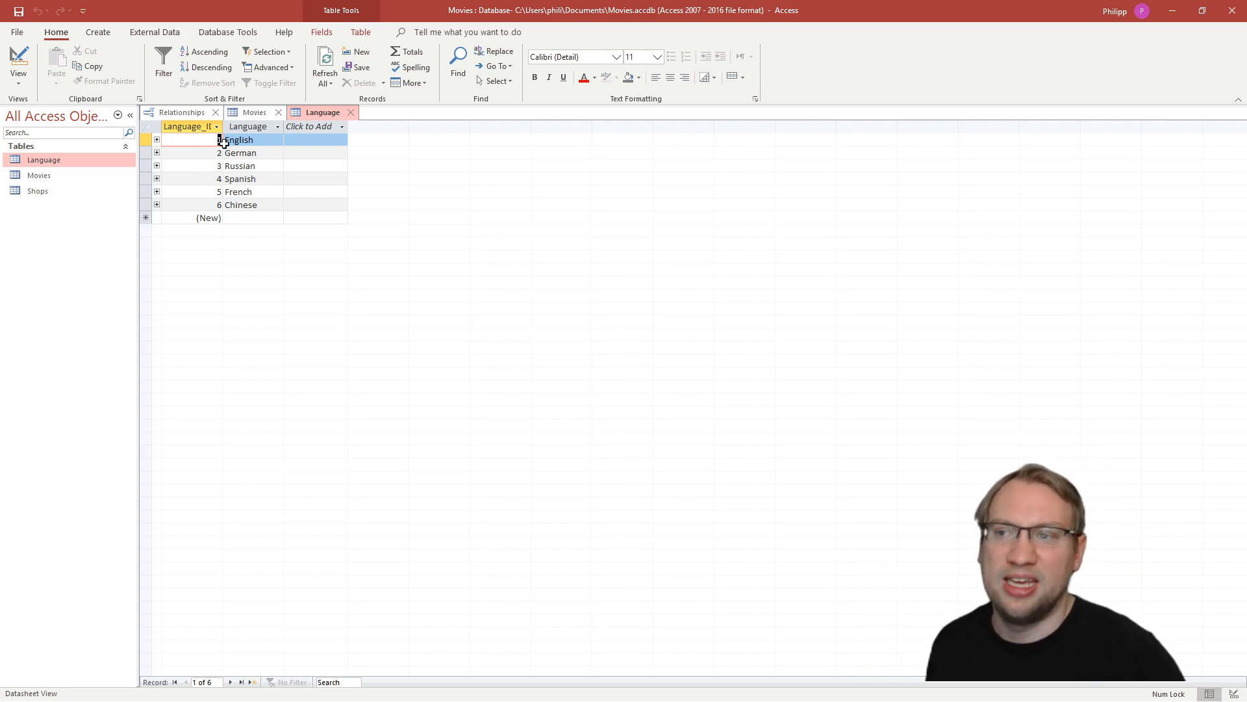
{"action": "left_click", "coordinate": [253, 113]}
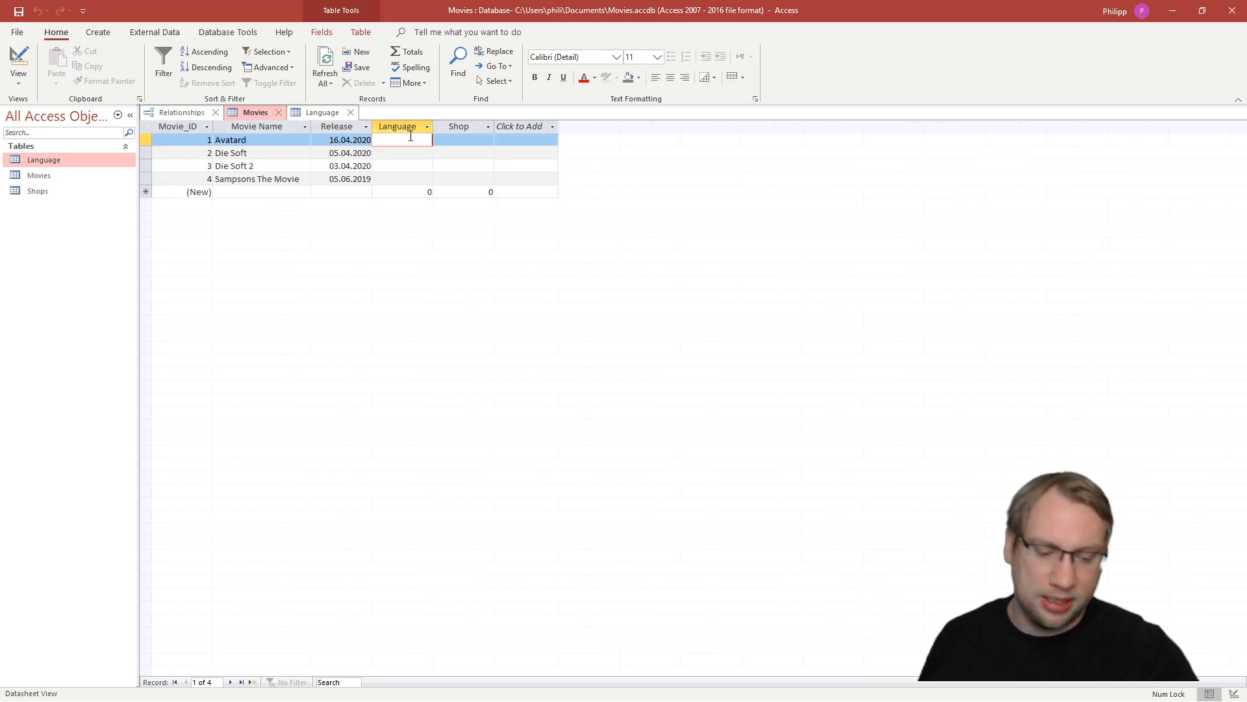
{"action": "type", "text": "1"}
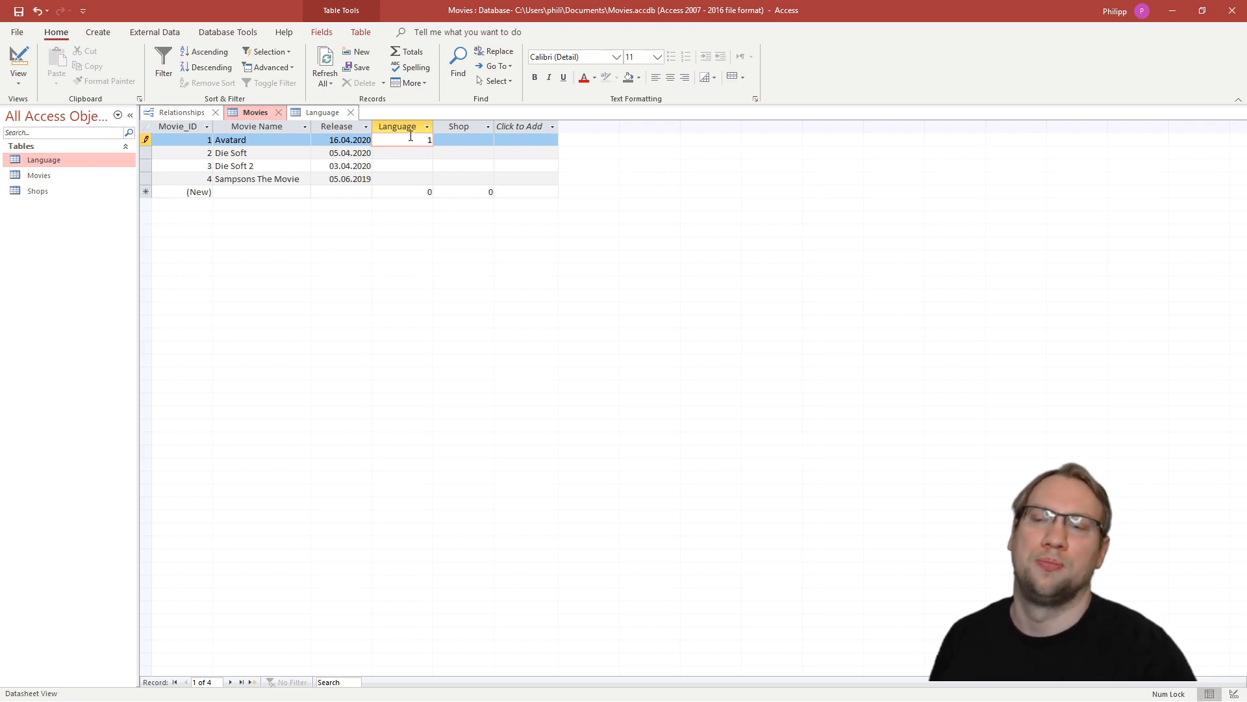
{"action": "key", "text": "Tab"}
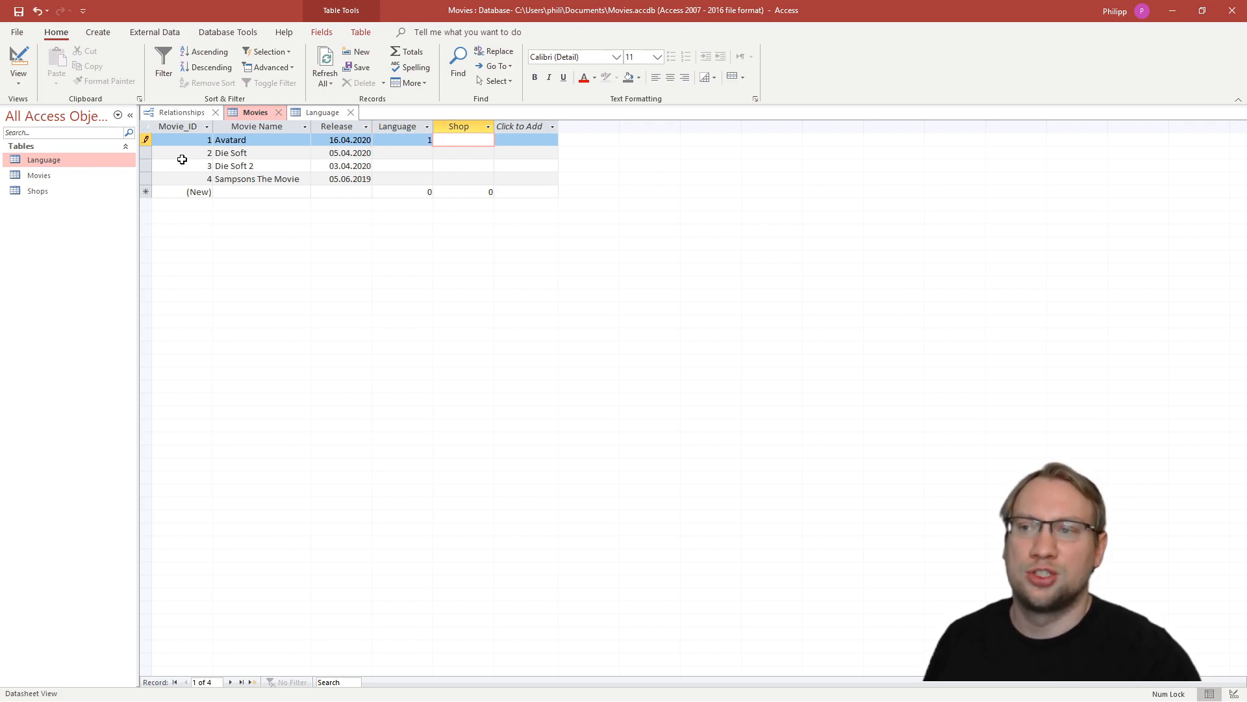
- Check the Language table for another ID and set Die Soft's Language to 3 in the Movies table
{"action": "left_click", "coordinate": [146, 153]}
{"action": "left_click", "coordinate": [320, 113]}
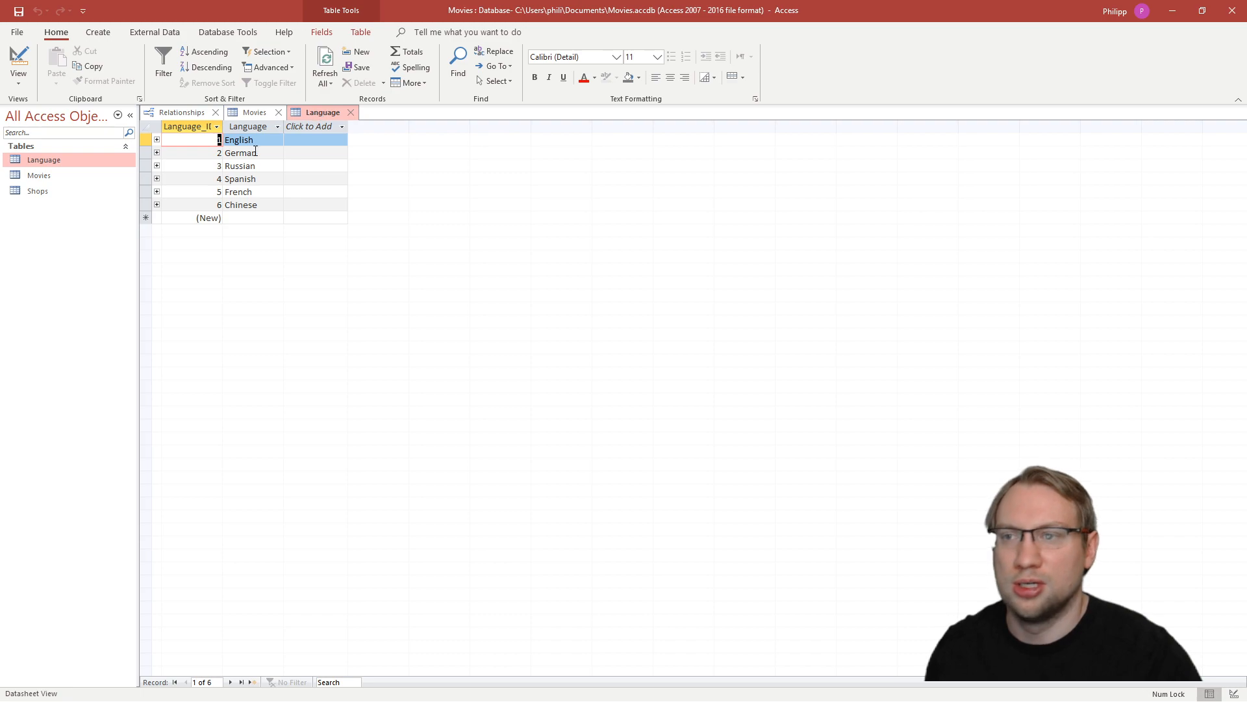
{"action": "left_click", "coordinate": [273, 113]}
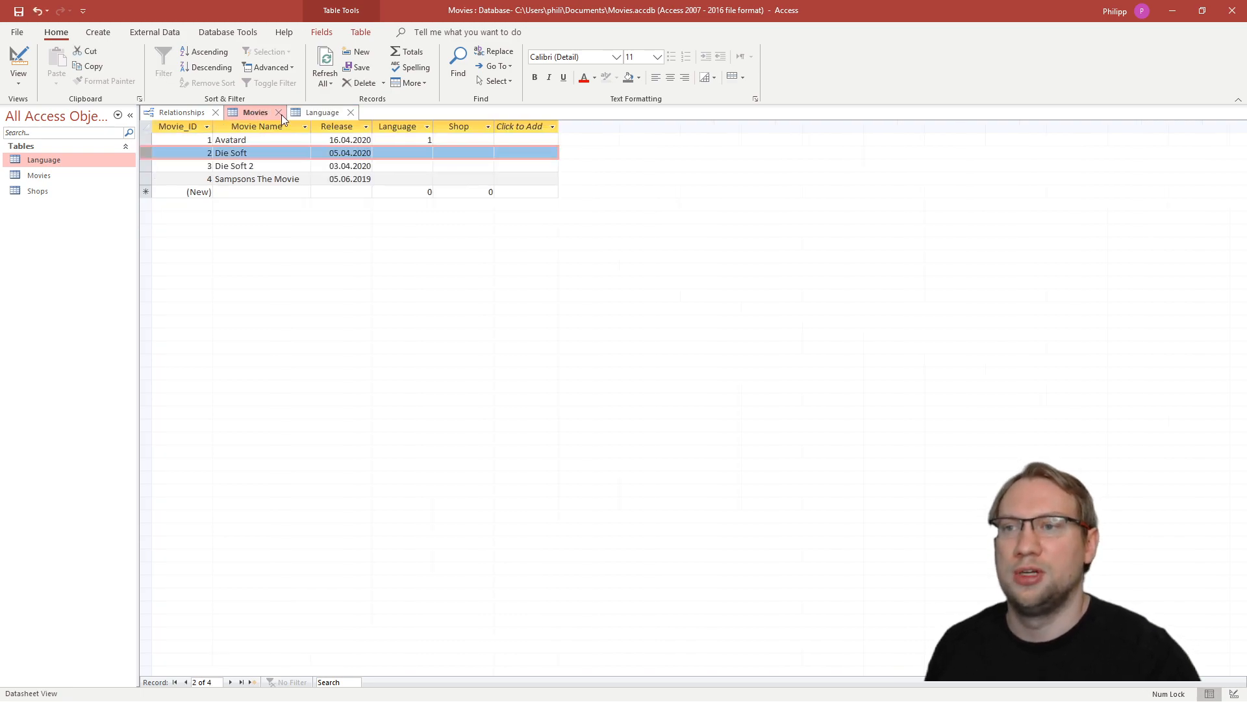
{"action": "left_click", "coordinate": [407, 152]}
{"action": "type", "text": "3"}
{"action": "key", "text": "Tab"}
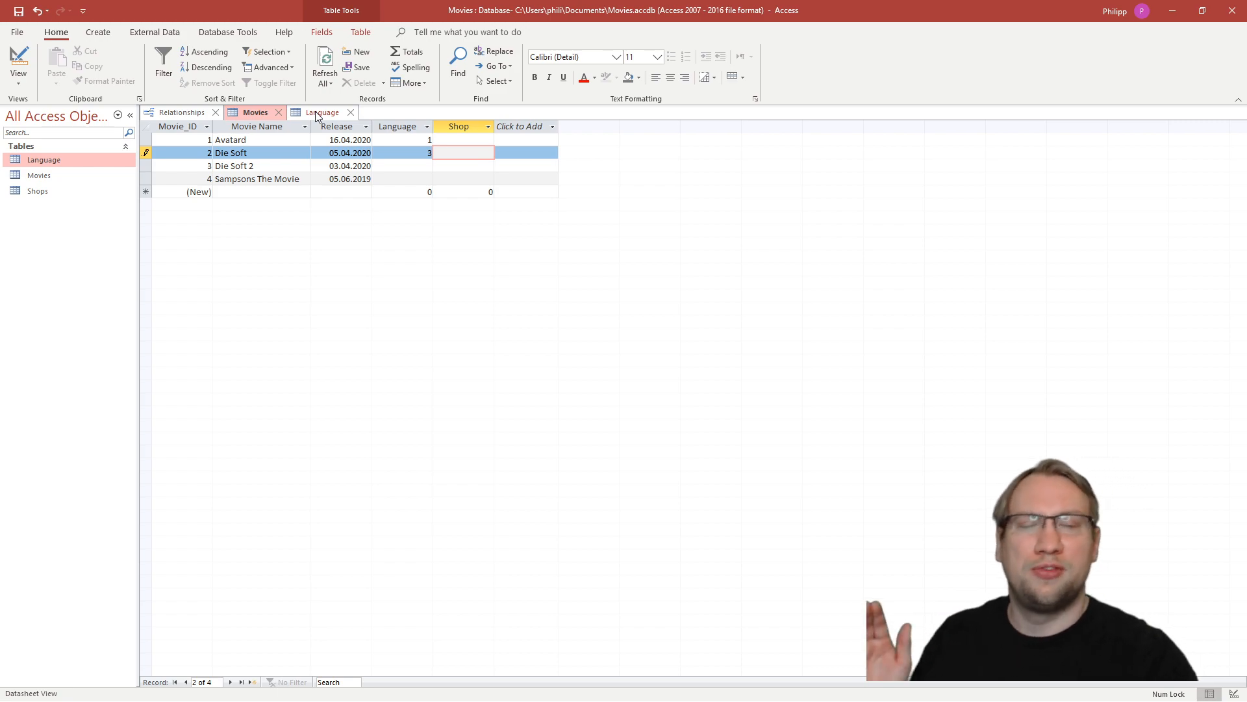
- Review the referential integrity setting of the Language–Movies relationship and the IDs available in the Language table
{"action": "left_click", "coordinate": [190, 115]}
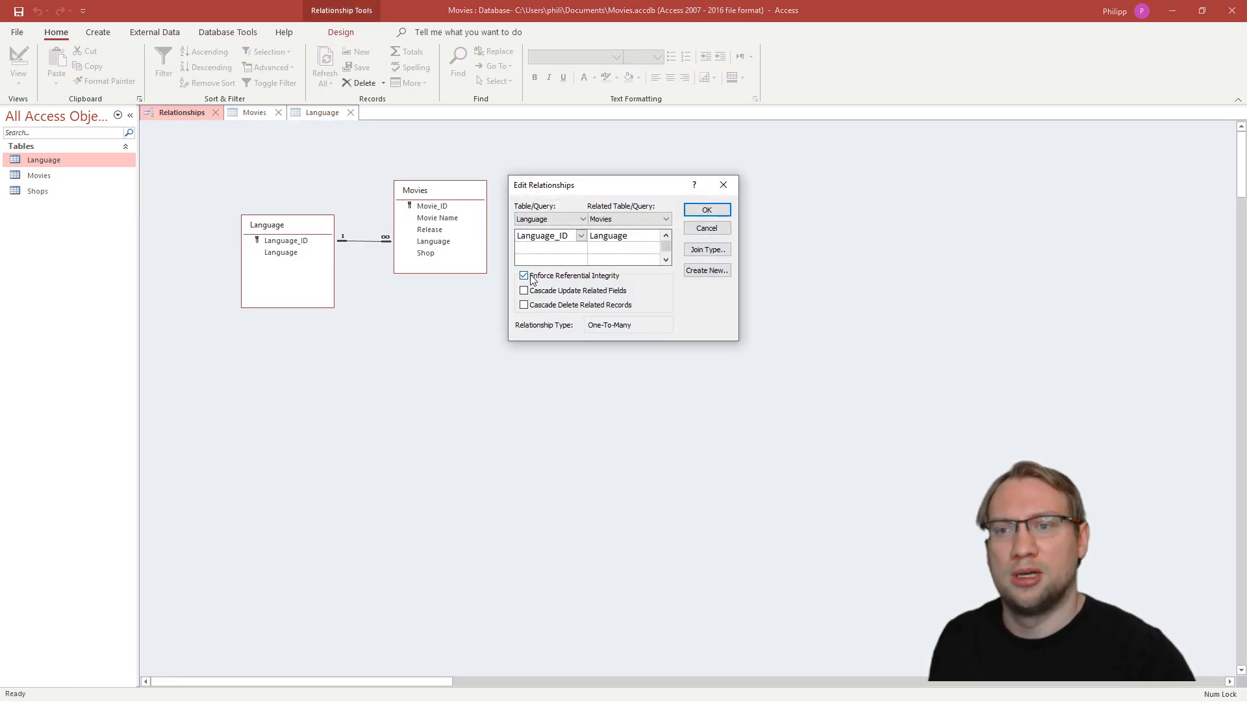
{"action": "left_click", "coordinate": [707, 210]}
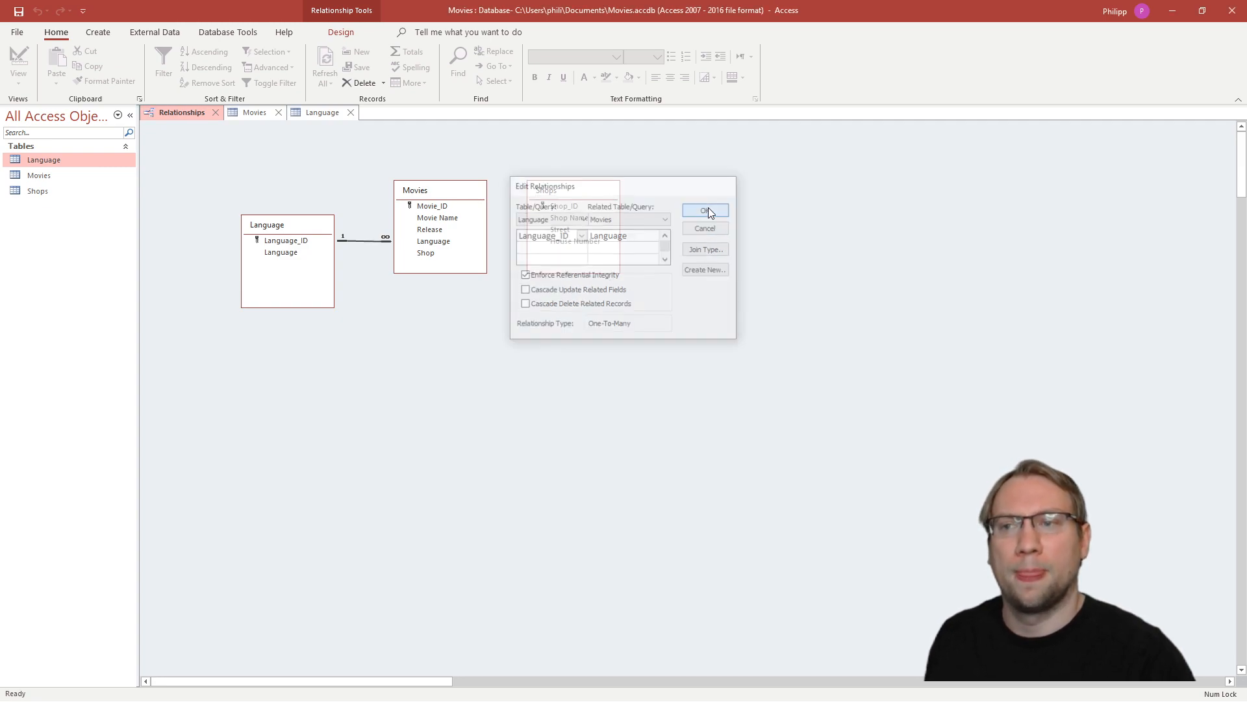
{"action": "left_click", "coordinate": [256, 112]}
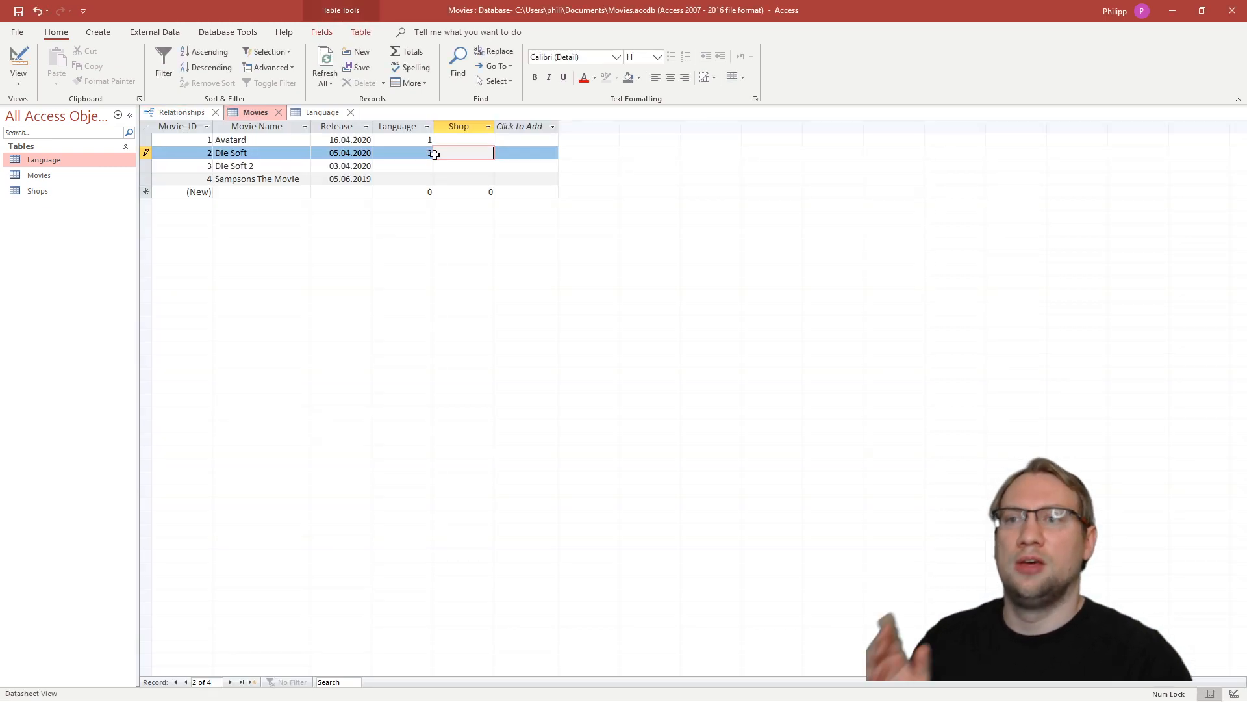
{"action": "left_click", "coordinate": [303, 113]}
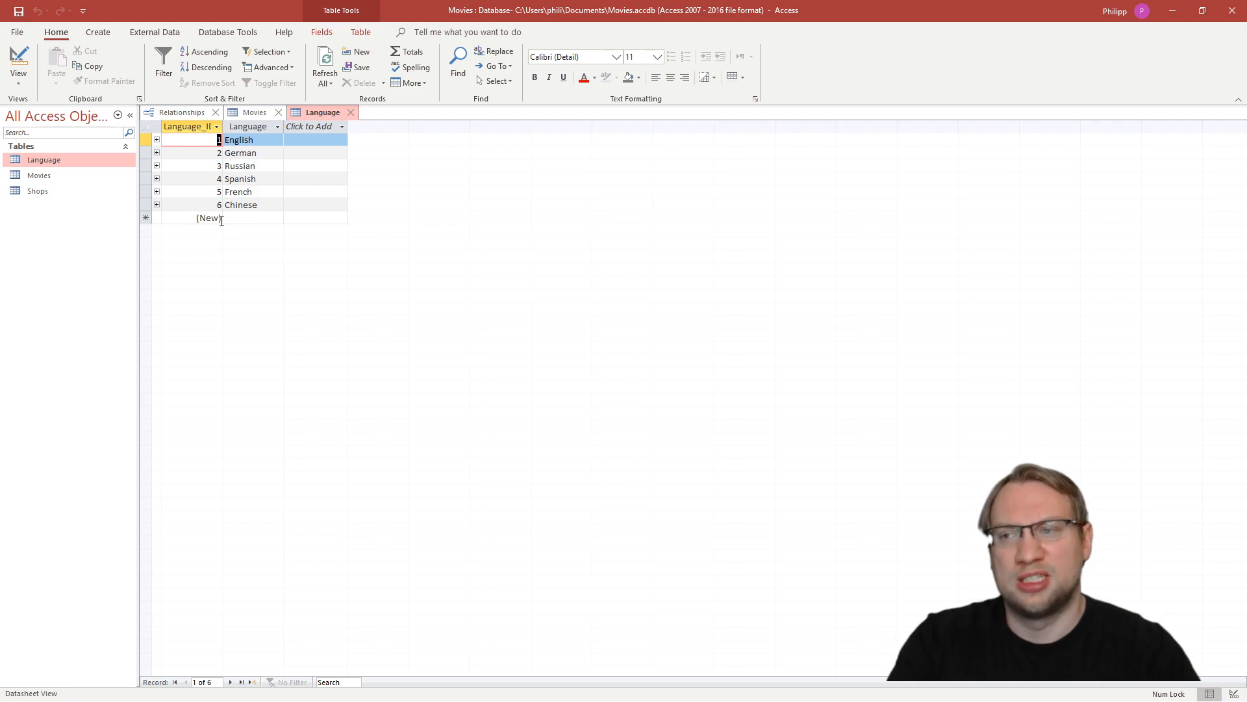
{"action": "left_click", "coordinate": [252, 114]}
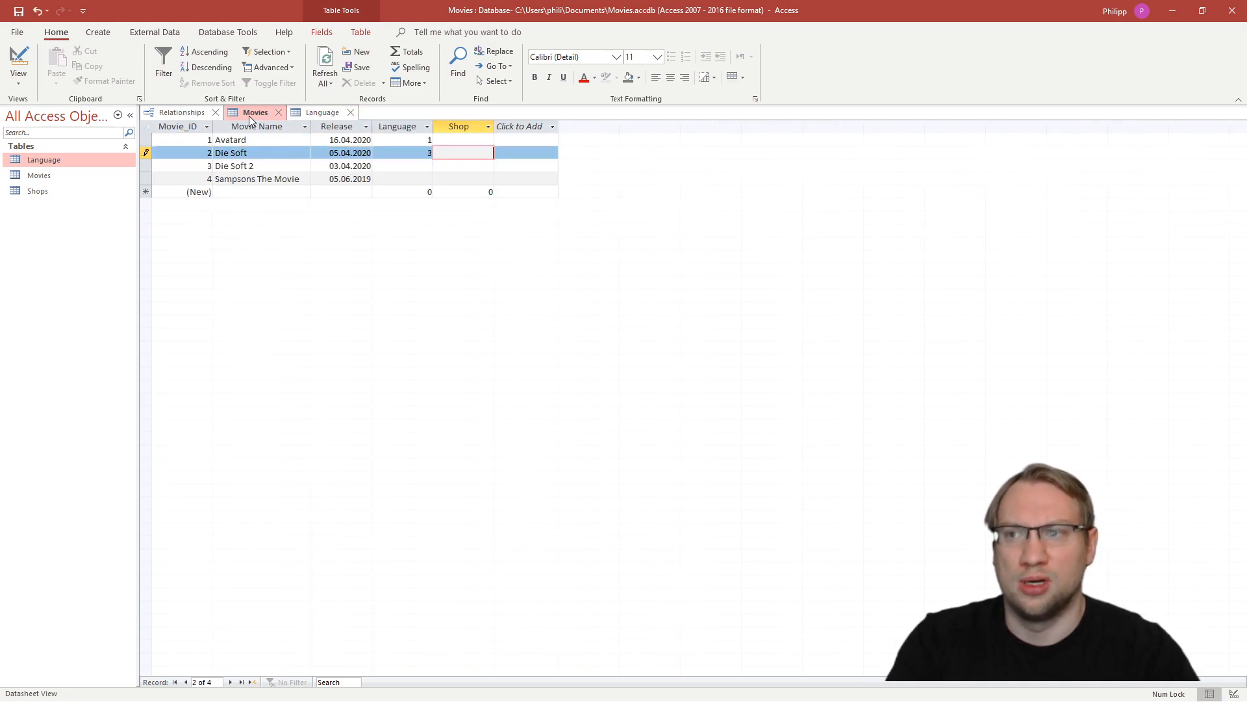
- Try to set the Language of Die Soft 2 to 15, an ID missing from the Language table
{"action": "left_click", "coordinate": [418, 165]}
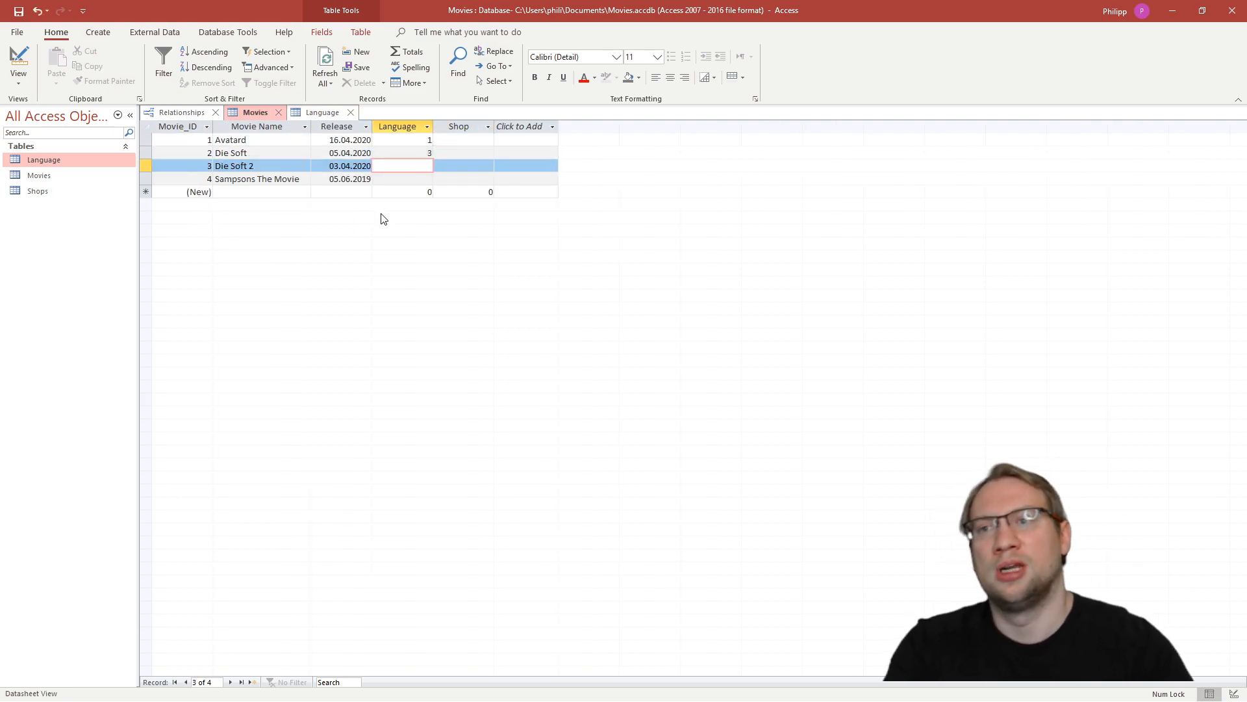
{"action": "type", "text": "15"}
{"action": "key", "text": "Tab"}
{"action": "left_click", "coordinate": [406, 178]}
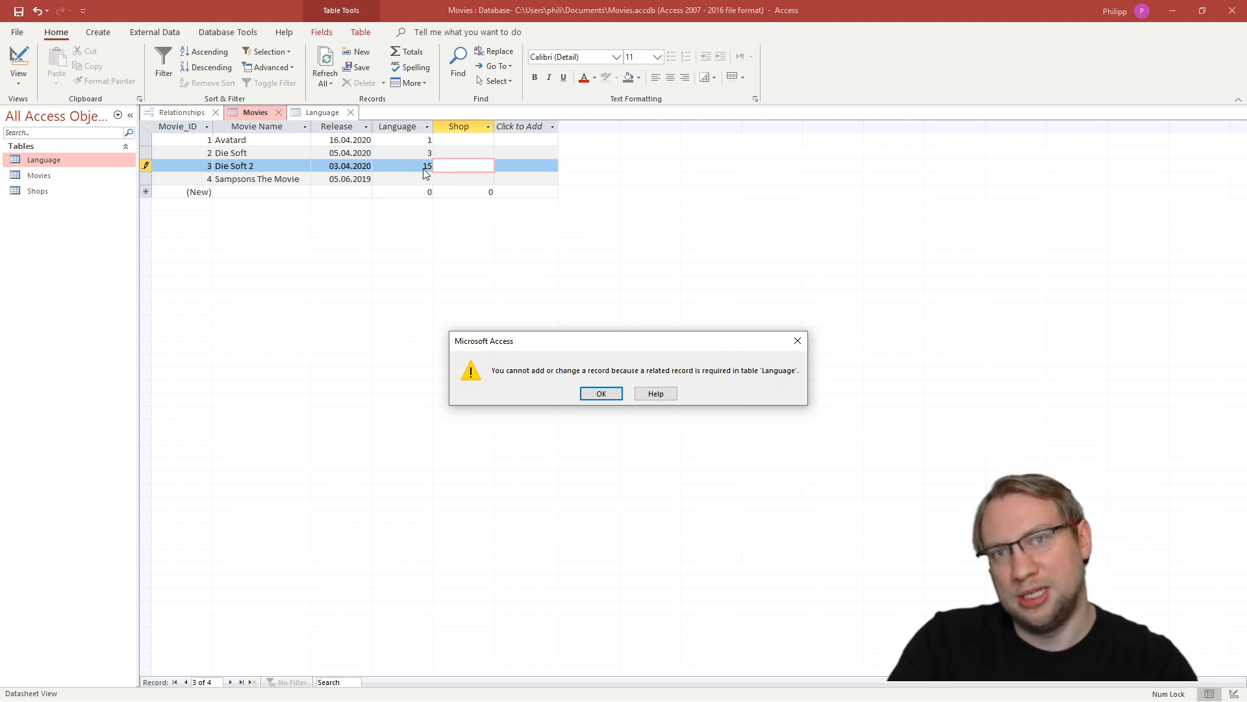
{"action": "left_click", "coordinate": [591, 394]}
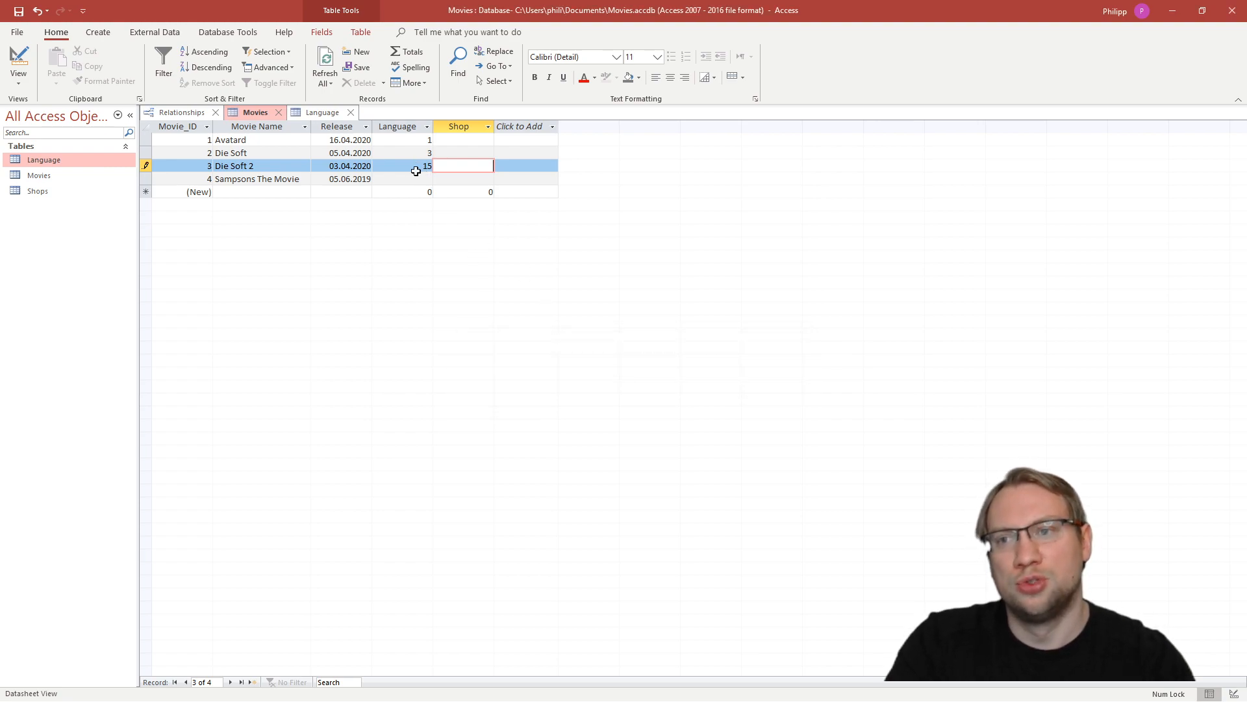
- Set the Language of Die Soft 2 to 3 and commit the record
{"action": "left_click", "coordinate": [421, 166]}
{"action": "left_click_drag", "start_coordinate": [421, 167], "coordinate": [445, 167]}
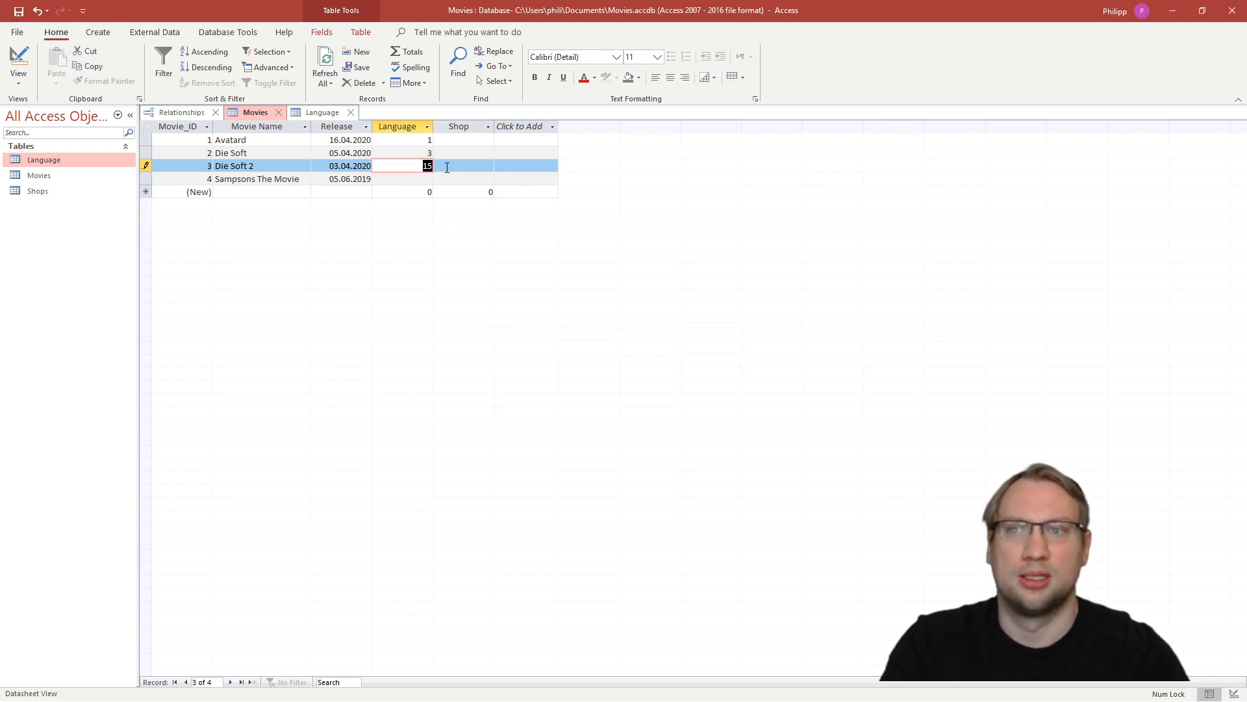
{"action": "type", "text": "3"}
{"action": "key", "text": "Tab"}
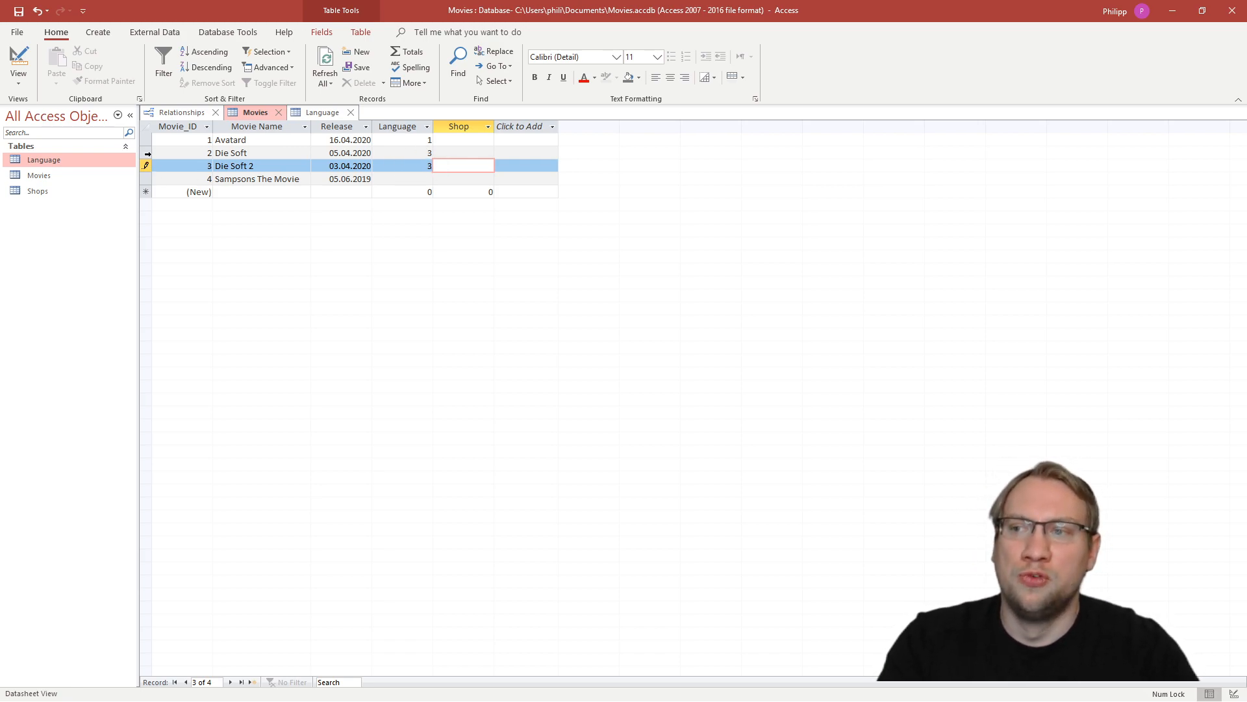
{"action": "left_click", "coordinate": [432, 154]}
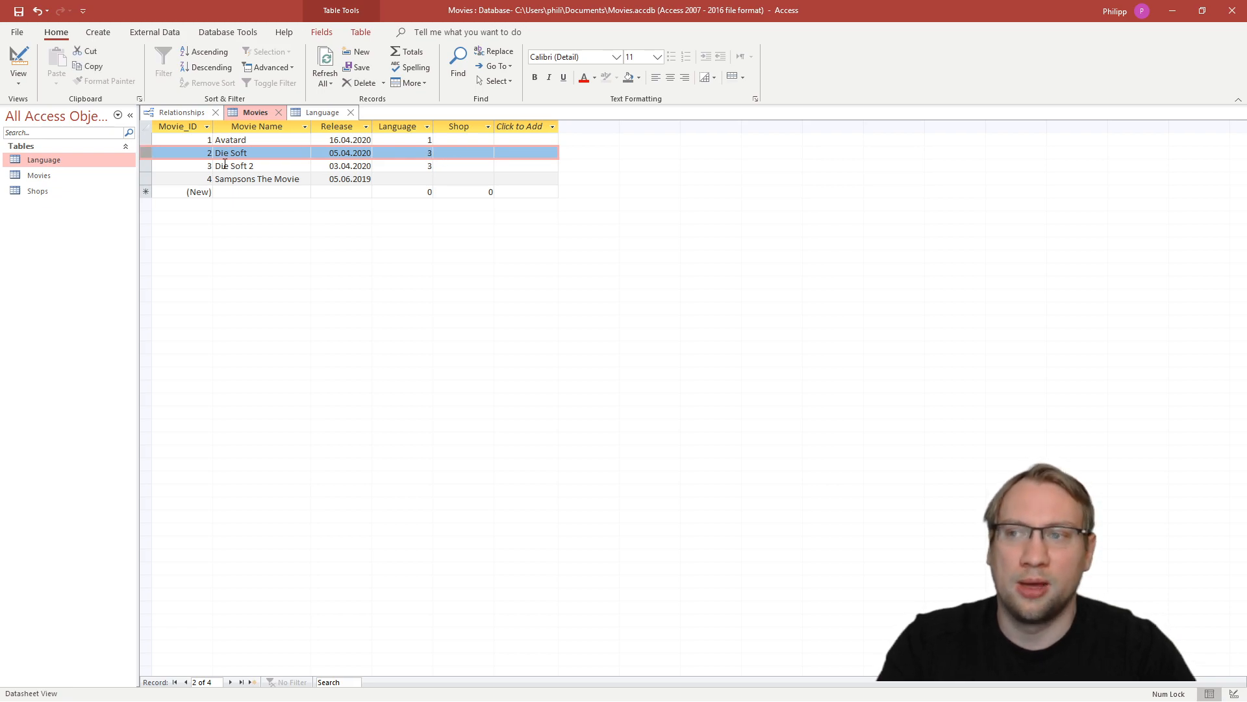
{"action": "left_click", "coordinate": [146, 168]}
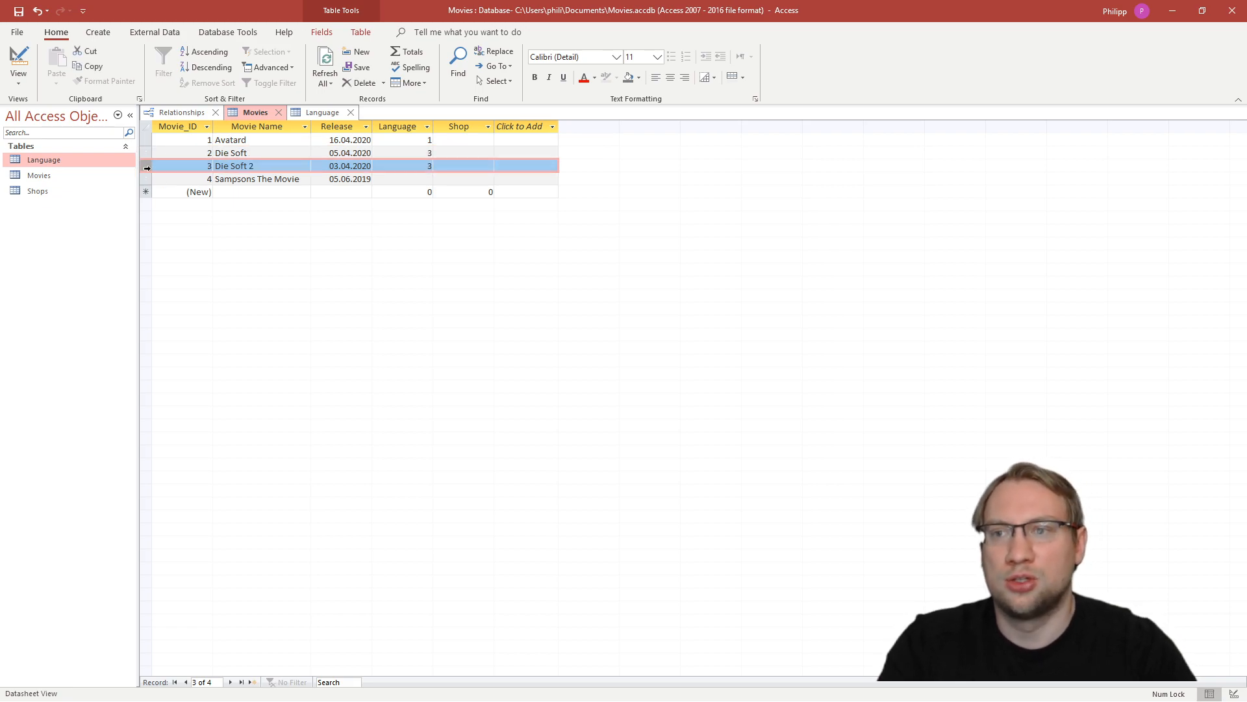
{"action": "left_click", "coordinate": [415, 154]}
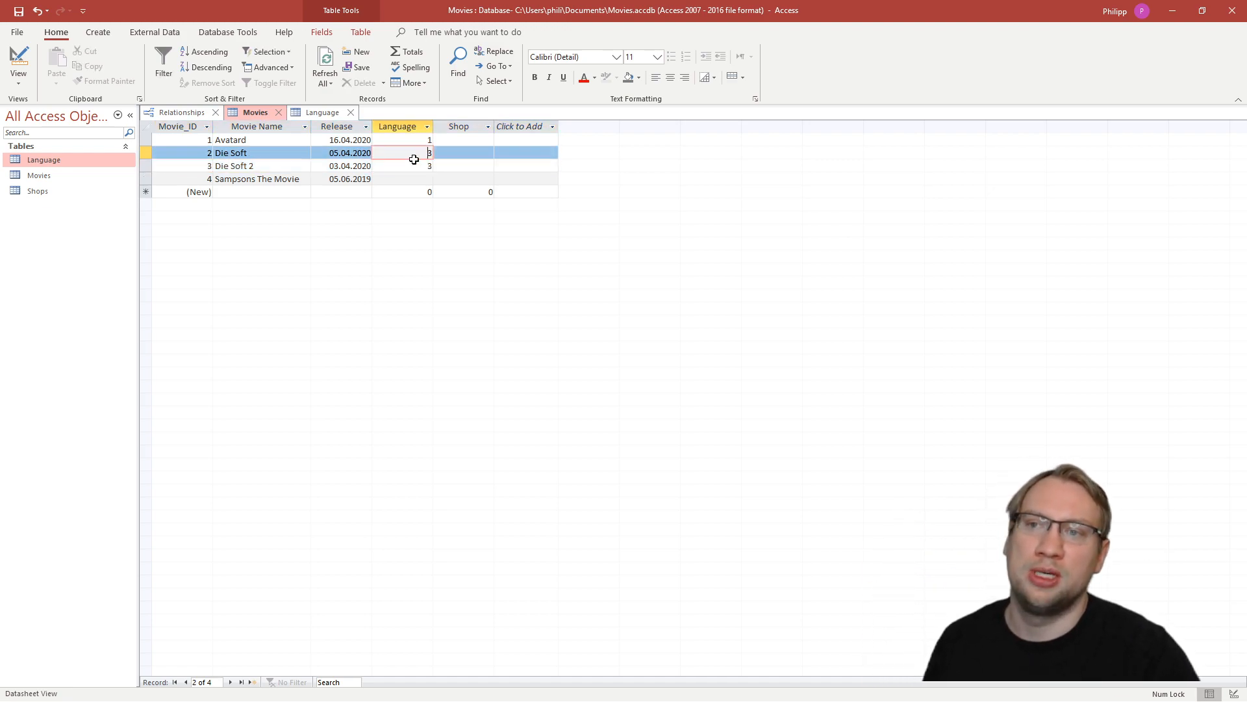
{"action": "left_click", "coordinate": [192, 114]}
{"action": "left_click", "coordinate": [249, 115]}
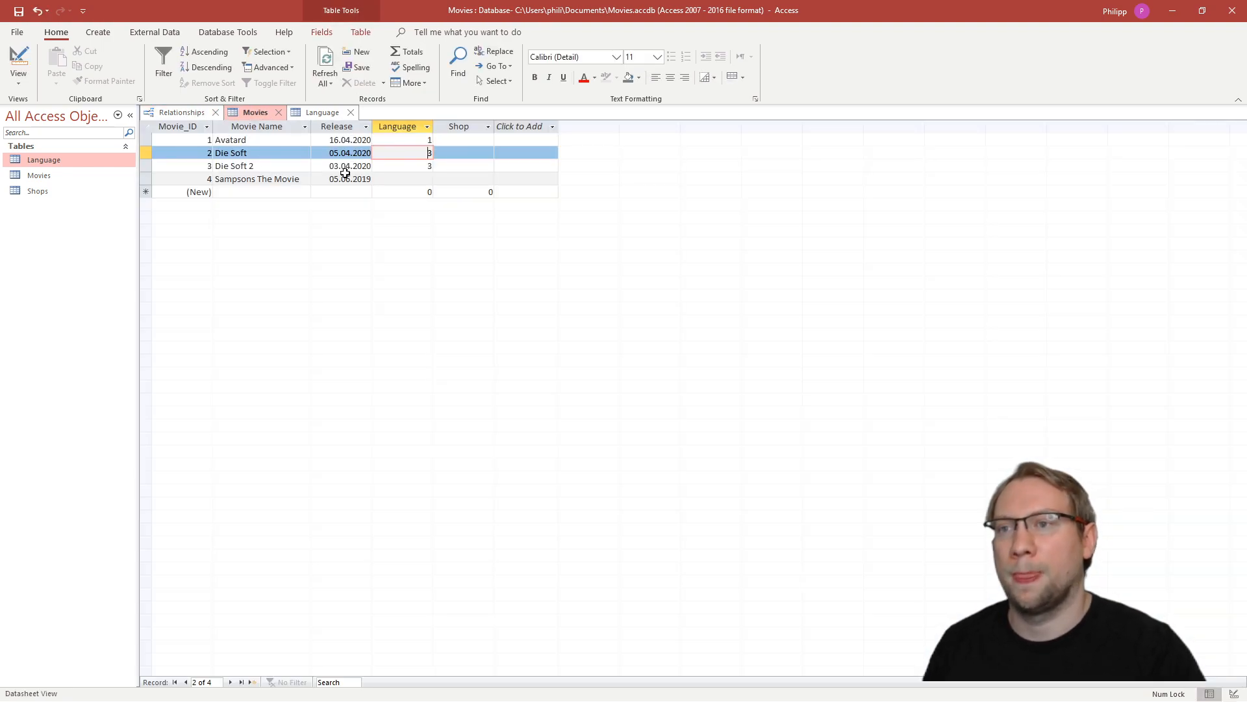
- Set the Language of Sampsons The Movie to 6 and save the record
{"action": "left_click", "coordinate": [419, 180]}
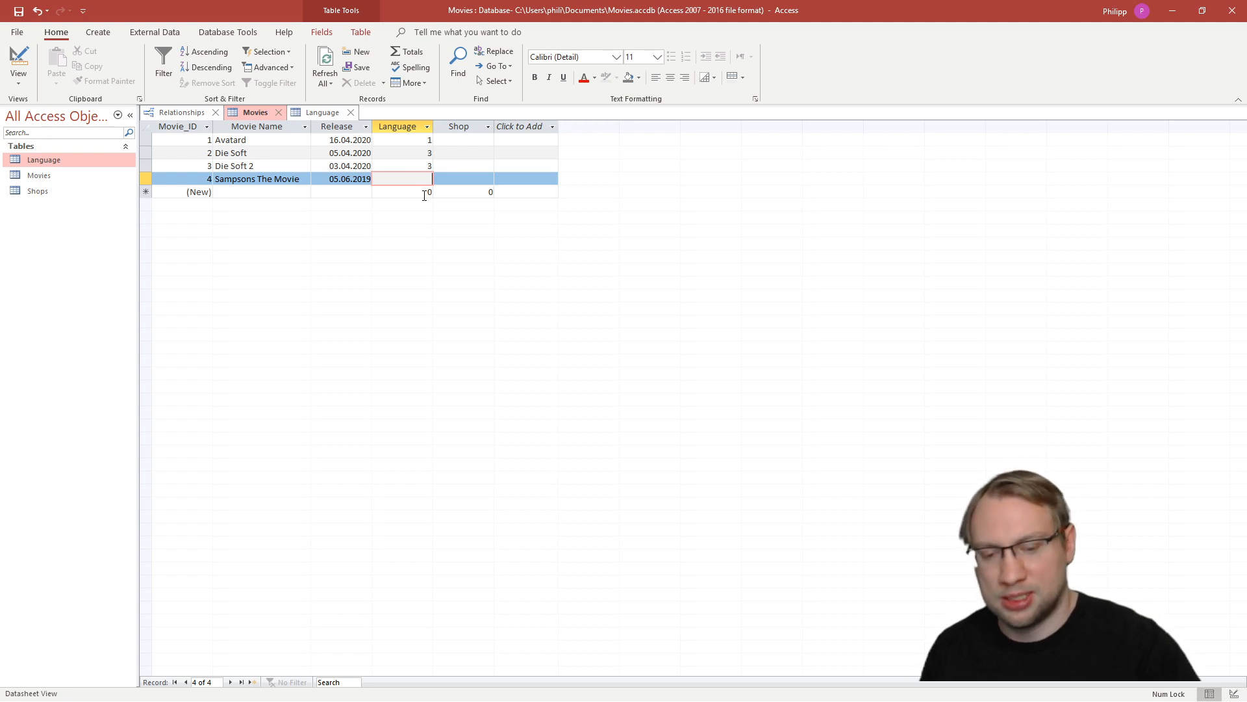
{"action": "key", "text": "Tab"}
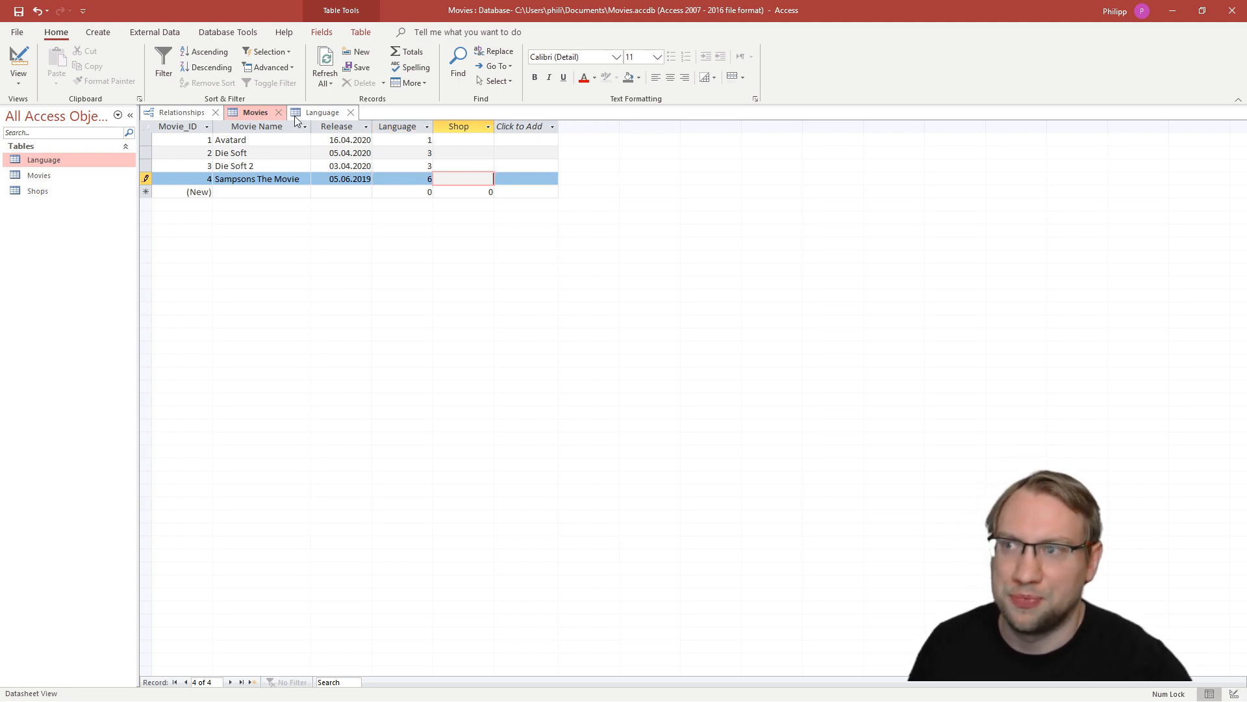
{"action": "left_click", "coordinate": [19, 12]}
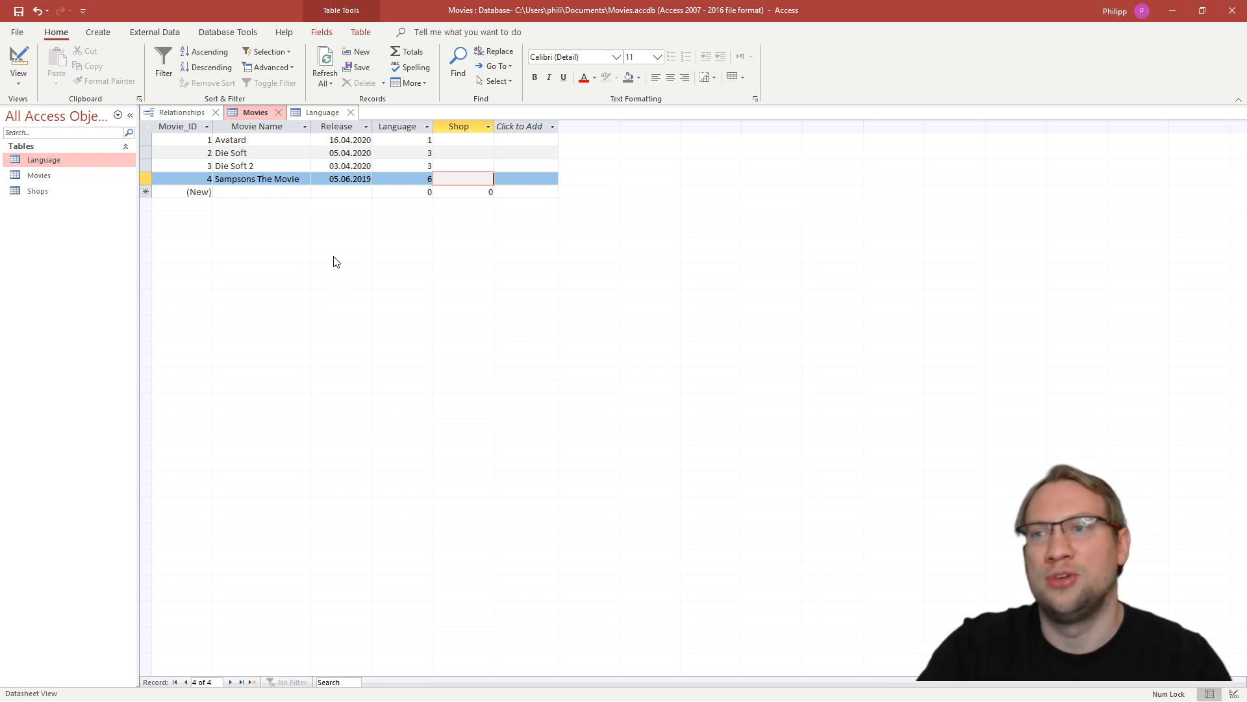
- Return to the relationship diagram and move the Shops table farther right to widen its gap from Movies
{"action": "left_click", "coordinate": [315, 115]}
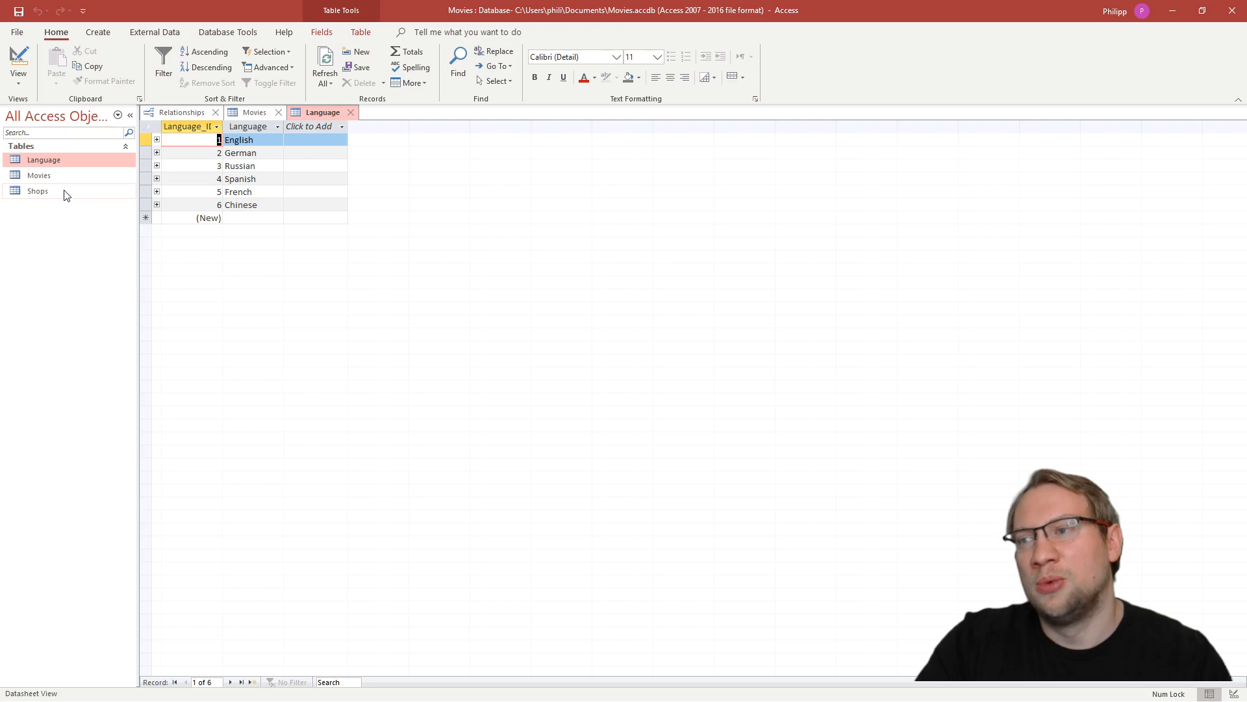
{"action": "left_click", "coordinate": [185, 115]}
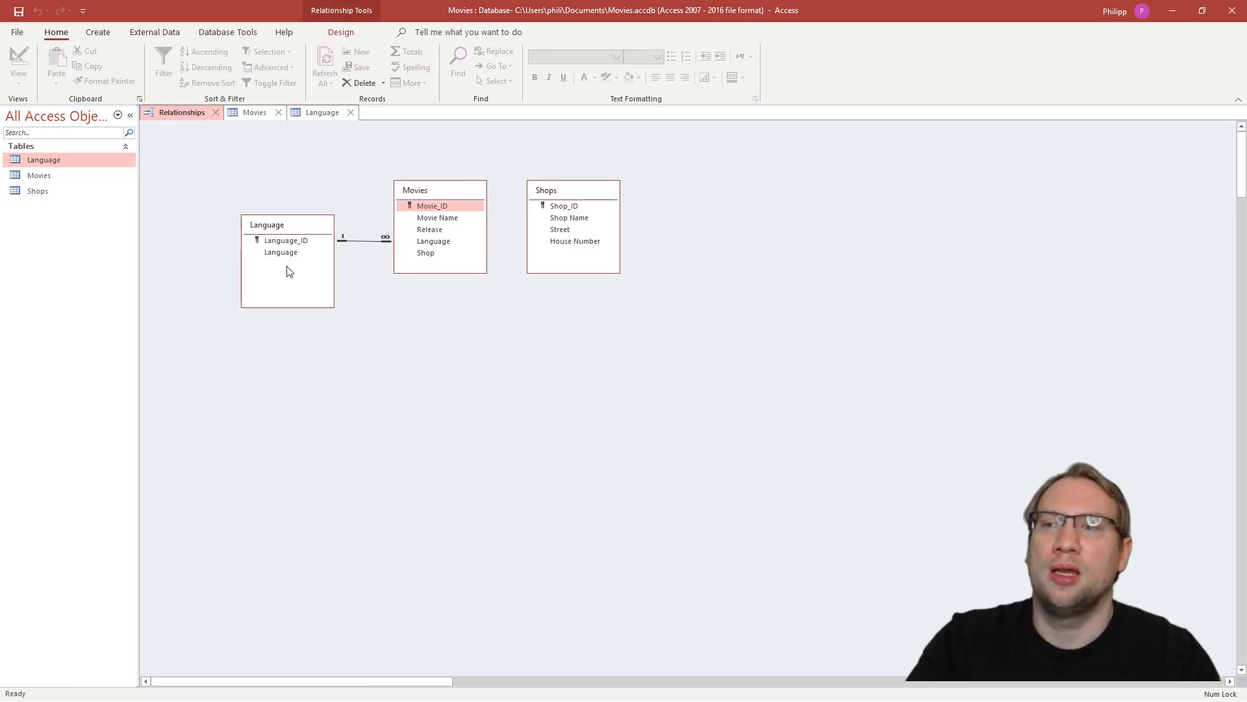
{"action": "left_click_drag", "start_coordinate": [512, 154], "coordinate": [314, 315]}
{"action": "left_click", "coordinate": [441, 253]}
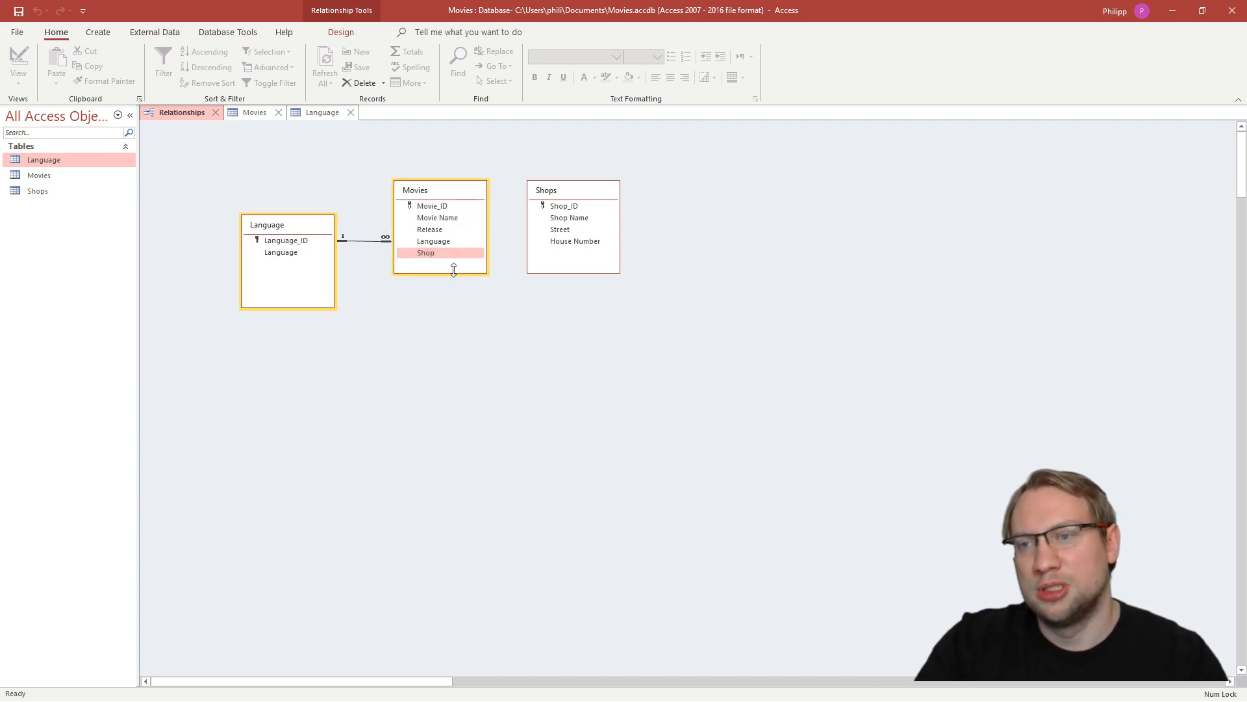
{"action": "left_click", "coordinate": [376, 267]}
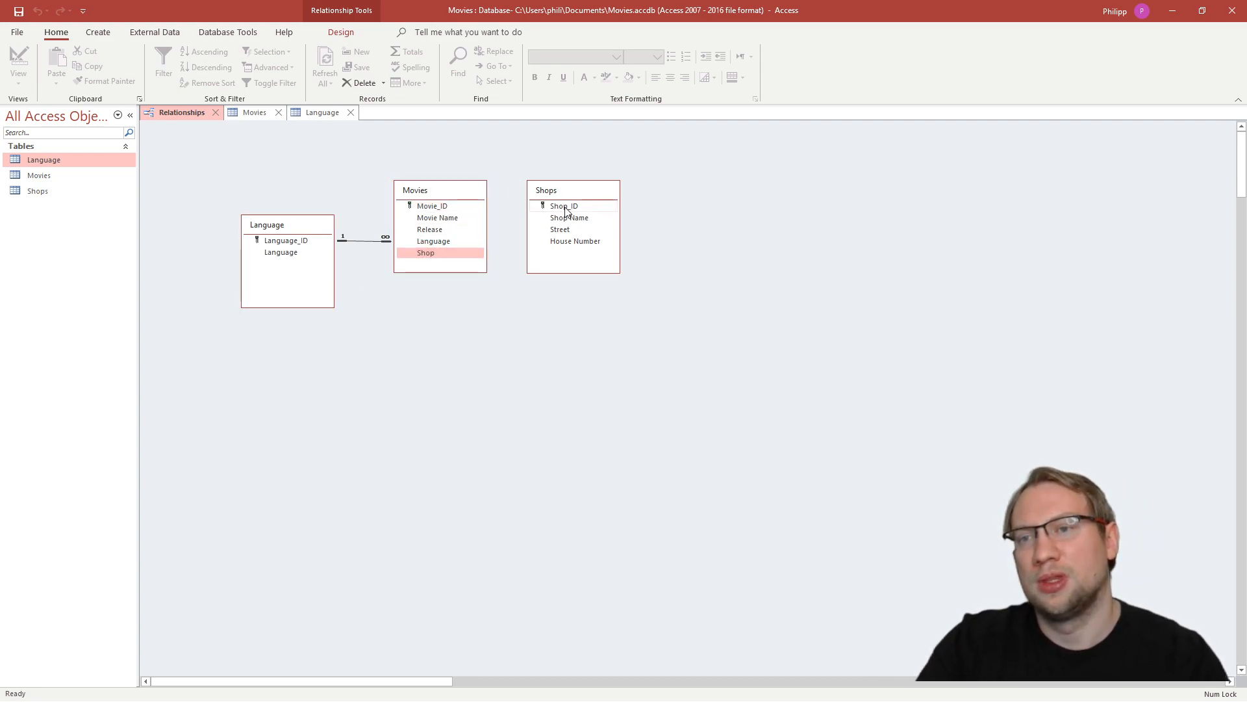
{"action": "left_click", "coordinate": [565, 212]}
{"action": "left_click_drag", "start_coordinate": [604, 189], "coordinate": [739, 193]}
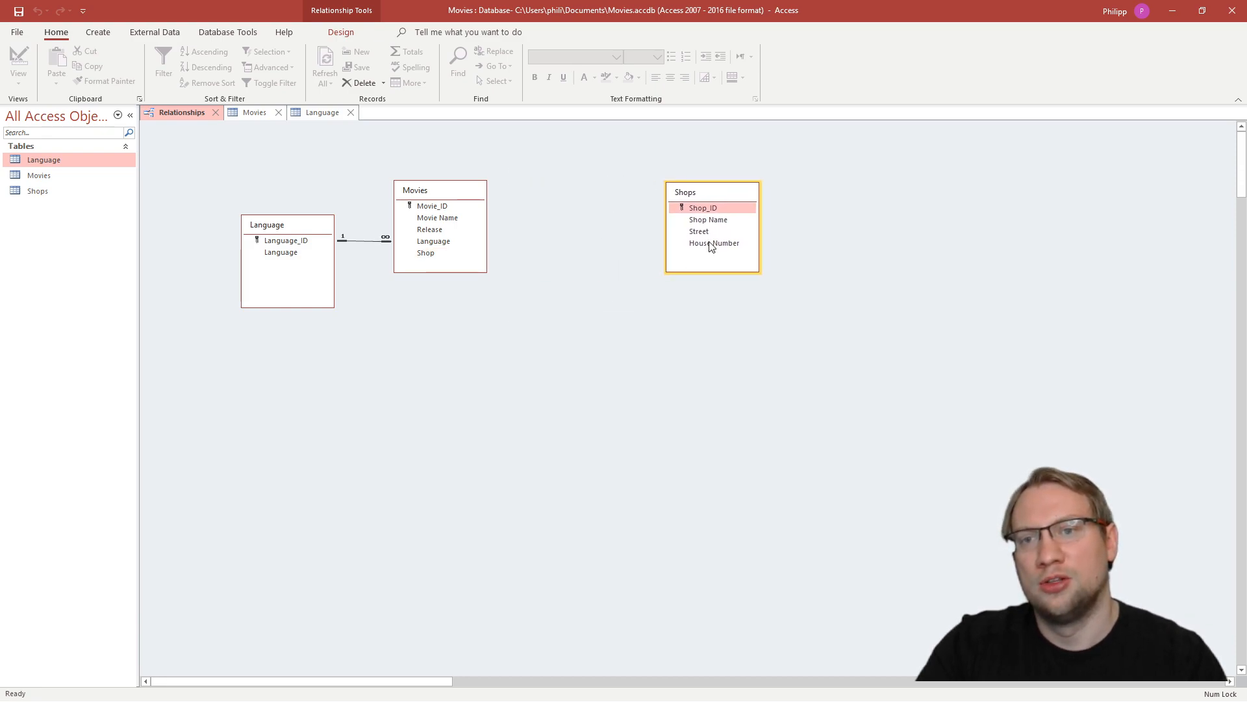
{"action": "left_click", "coordinate": [589, 256]}
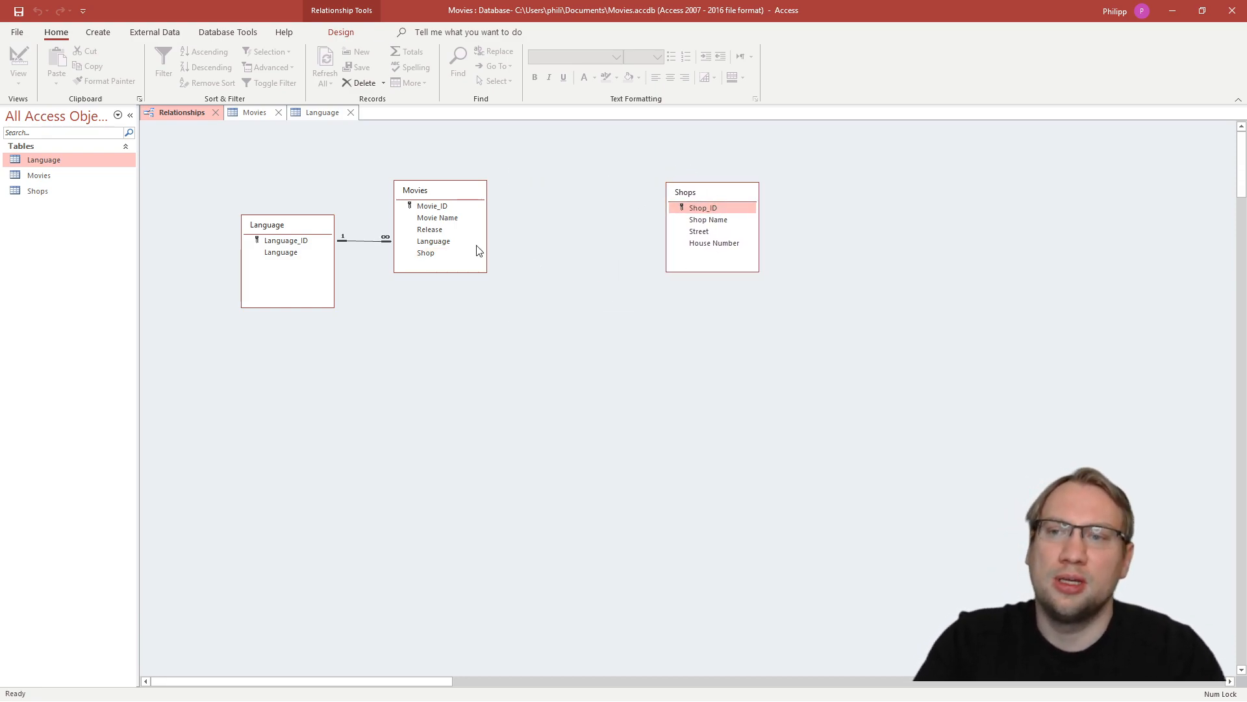
- Try to relate the Movies table's Shop field to Shop_ID in Shops with referential integrity enforced
{"action": "left_click", "coordinate": [437, 253]}
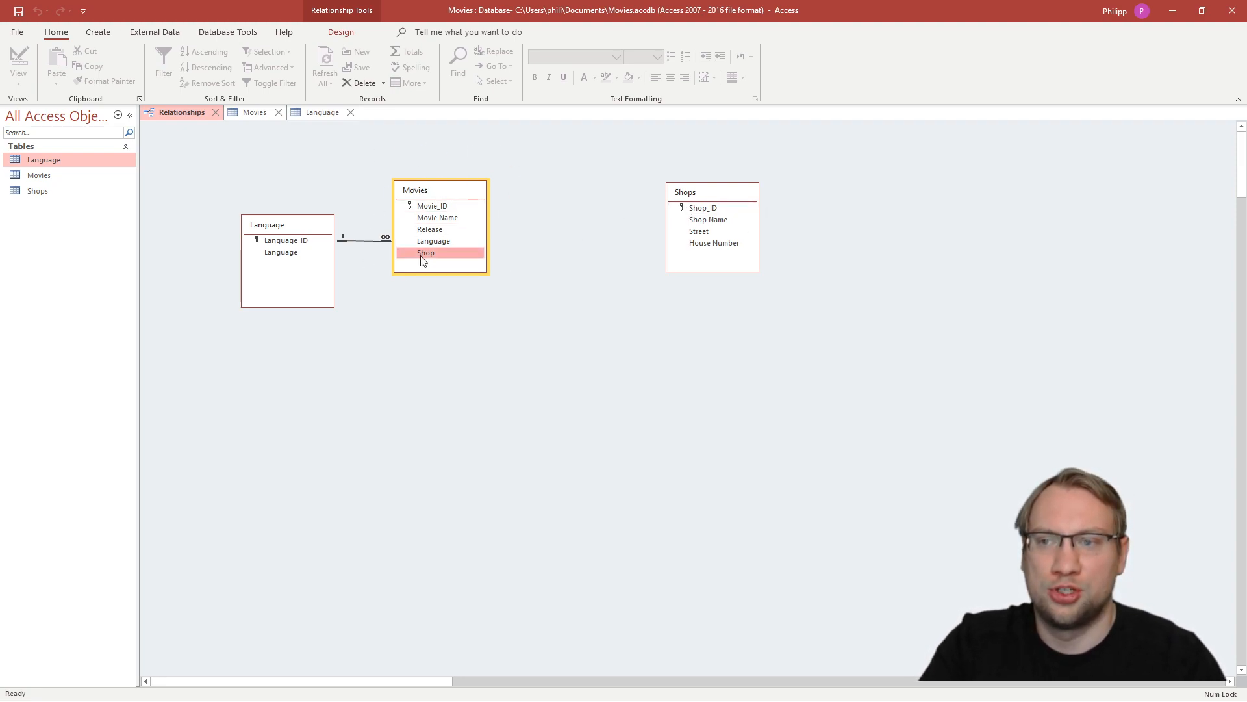
{"action": "left_click_drag", "start_coordinate": [426, 260], "coordinate": [705, 209]}
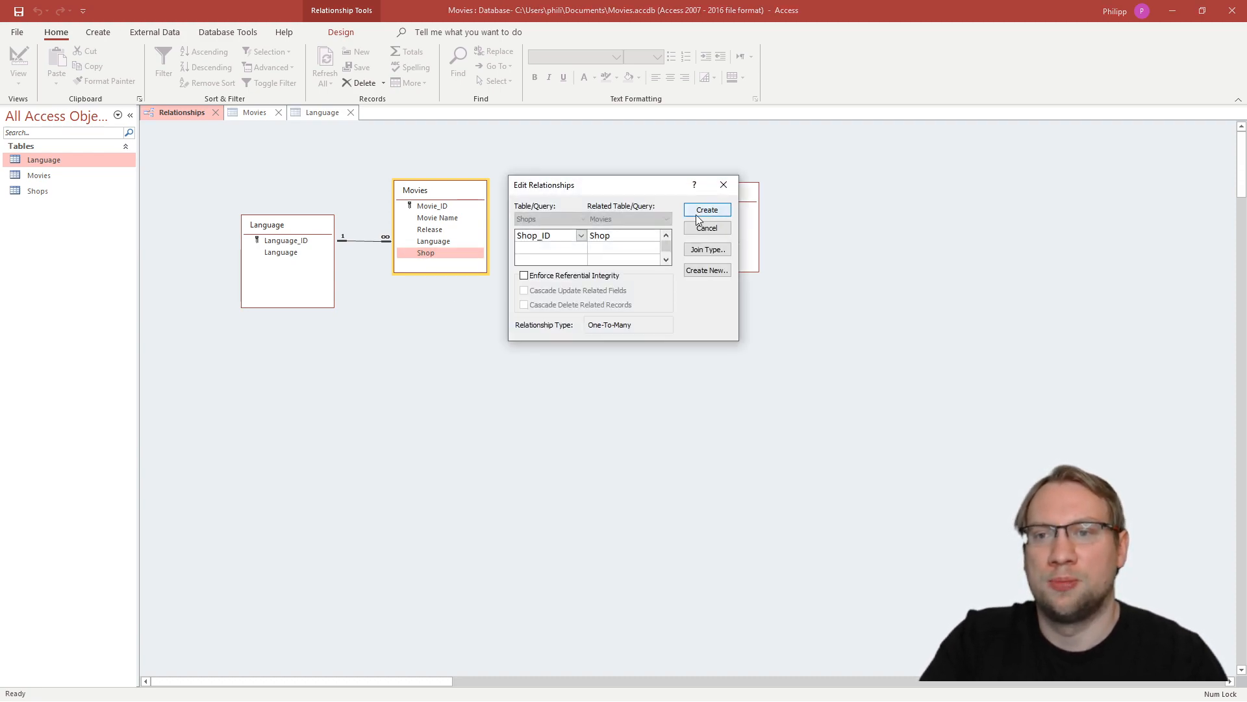
{"action": "left_click_drag", "start_coordinate": [609, 182], "coordinate": [731, 300]}
{"action": "left_click", "coordinate": [644, 394]}
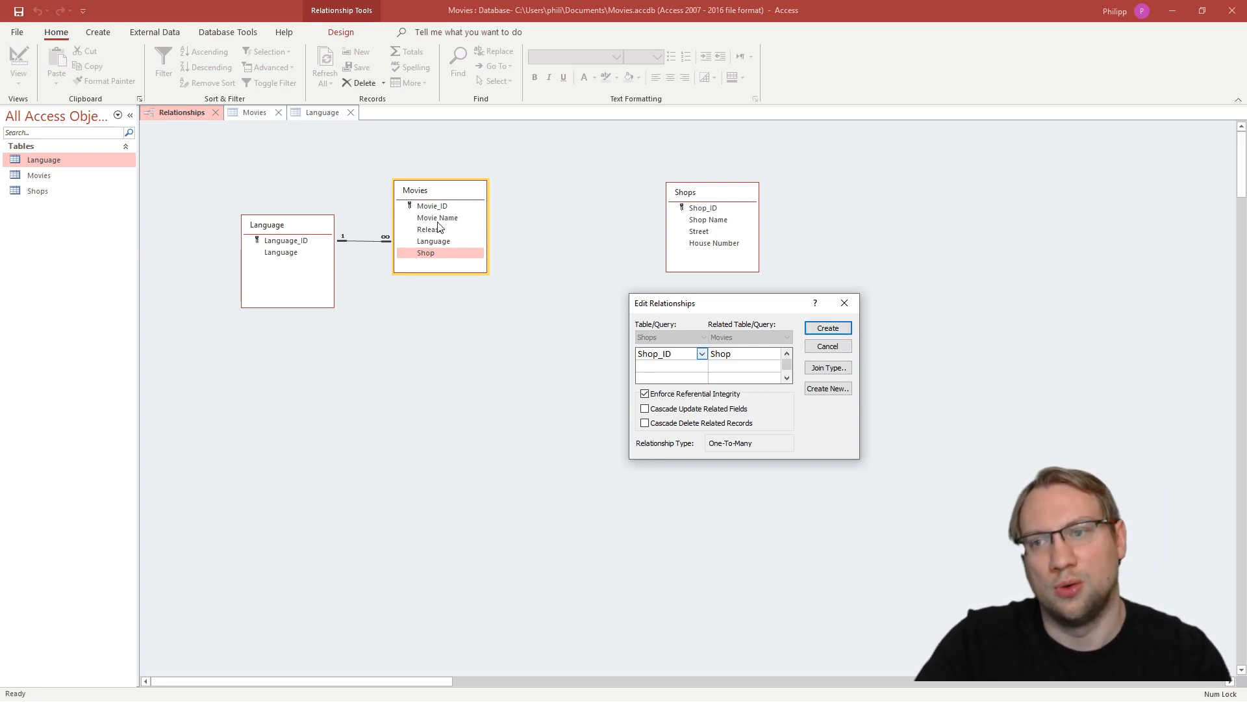
{"action": "left_click", "coordinate": [848, 330]}
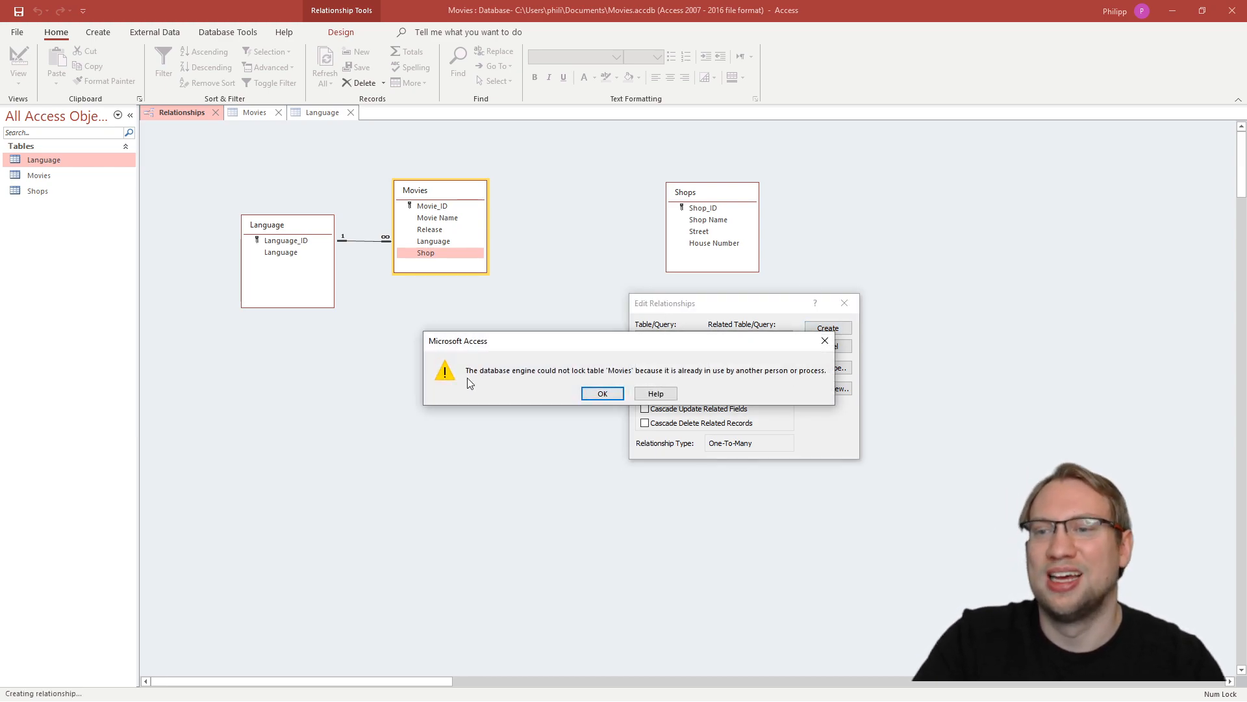
{"action": "left_click", "coordinate": [601, 393]}
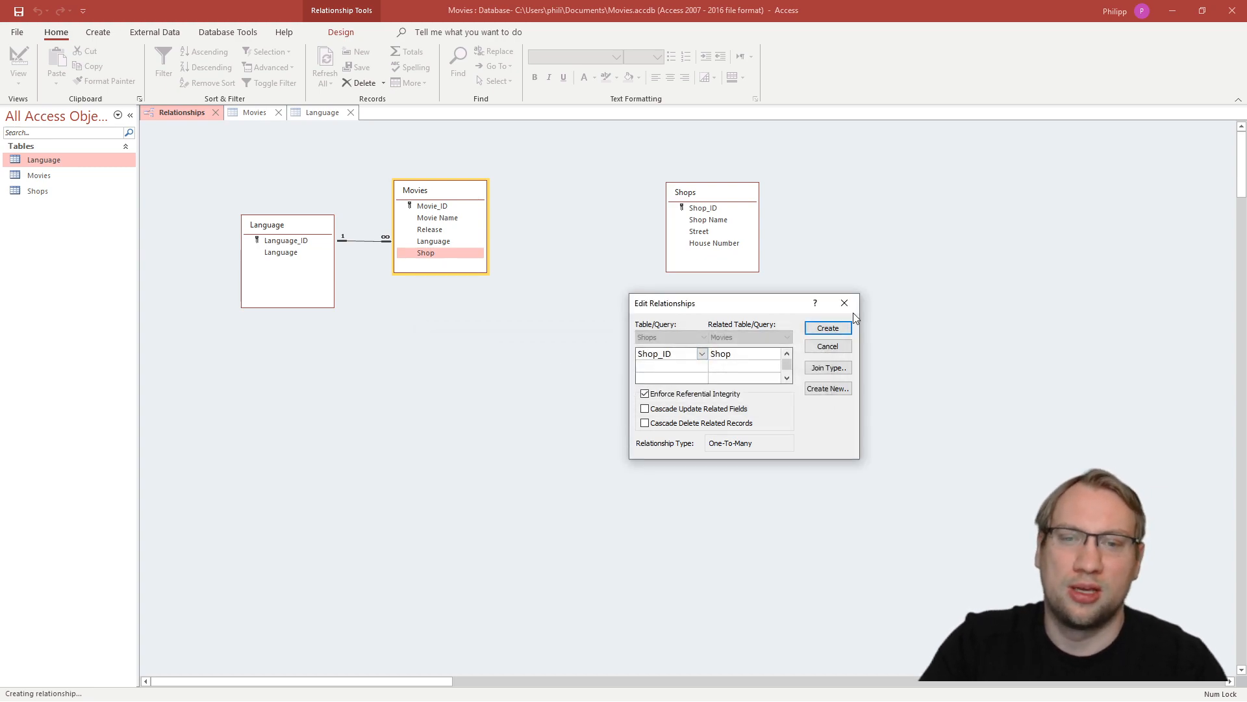
{"action": "left_click", "coordinate": [844, 303]}
- With the Movies table closed, relate its Shop field to Shop_ID with referential integrity enforced and move the Shops table closer to Movies
{"action": "left_click", "coordinate": [262, 114]}
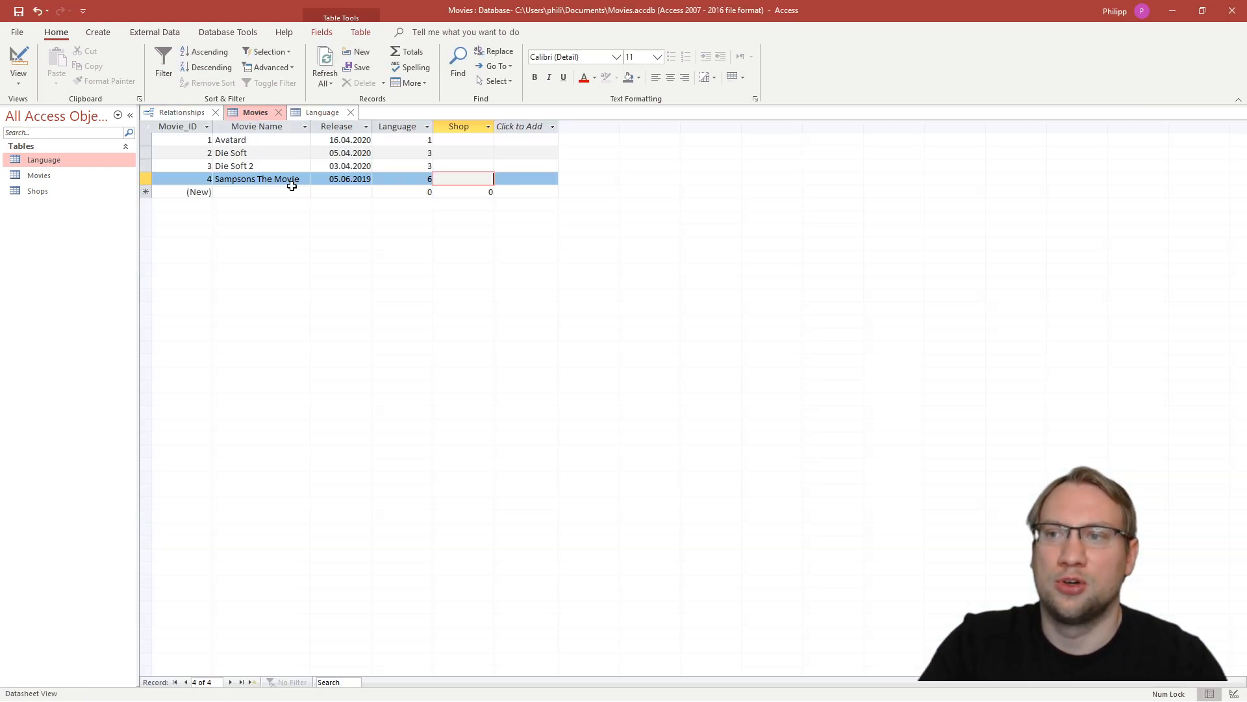
{"action": "middle_click", "coordinate": [249, 112]}
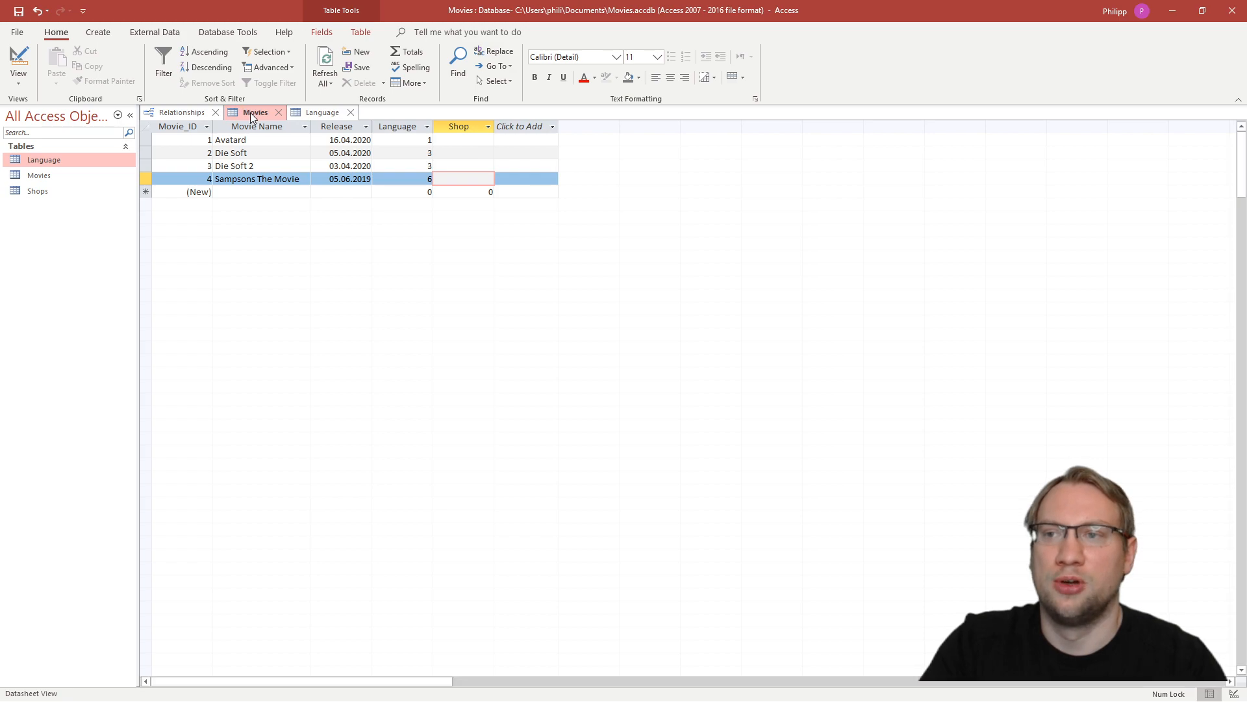
{"action": "left_click_drag", "start_coordinate": [445, 254], "coordinate": [701, 212]}
{"action": "left_click", "coordinate": [551, 276]}
{"action": "left_click", "coordinate": [708, 209]}
{"action": "left_click_drag", "start_coordinate": [713, 192], "coordinate": [593, 239]}
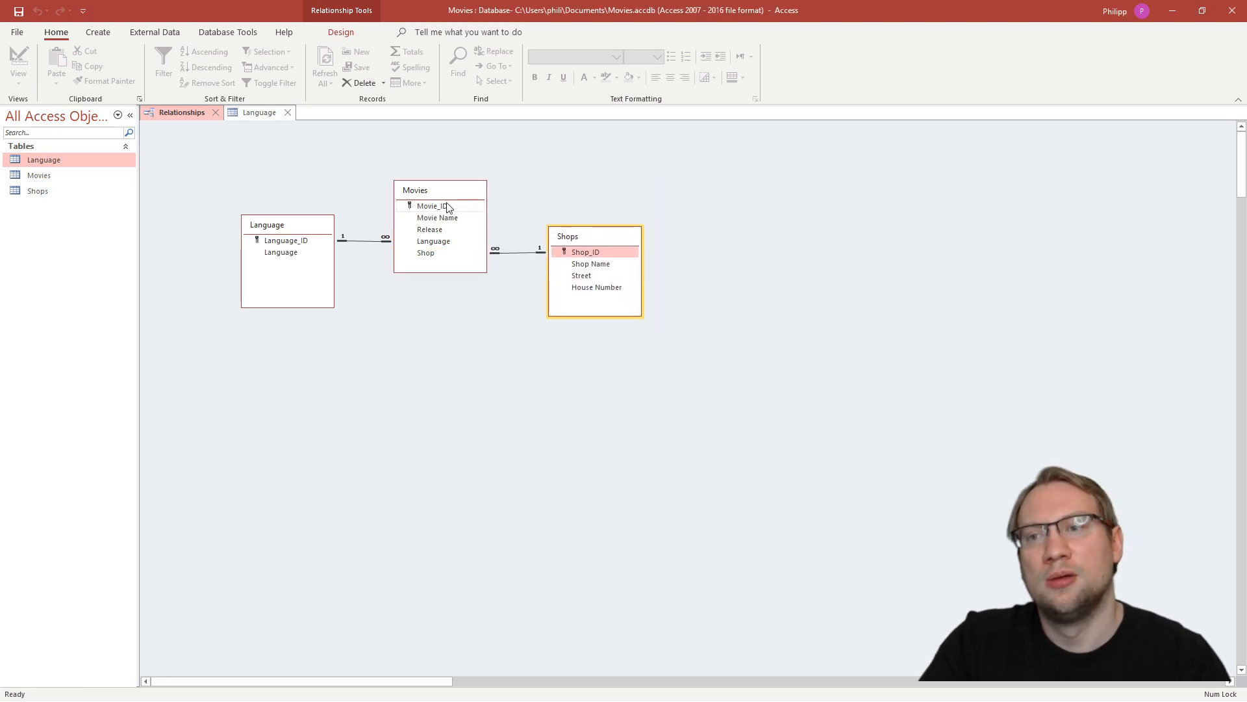
{"action": "left_click", "coordinate": [425, 191]}
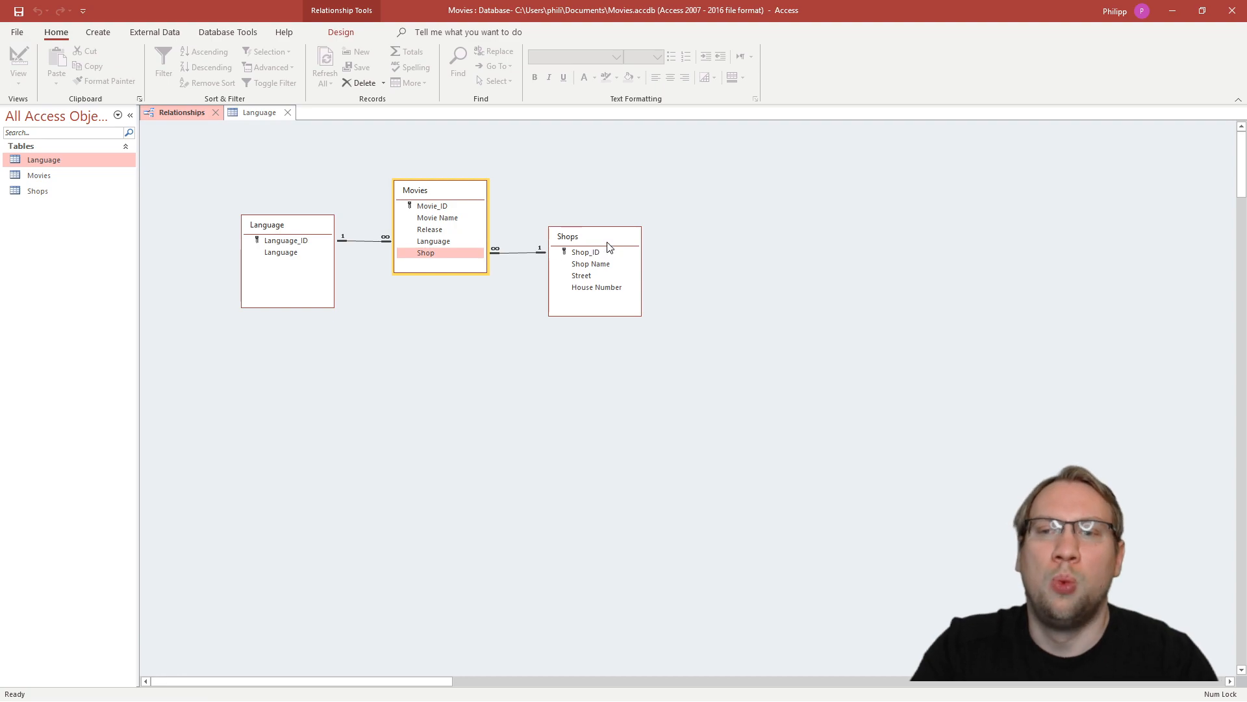
- Reopen the Movies table, check the IDs in the Shops table, and set the Shop of Avatard to 2
{"action": "double_click", "coordinate": [55, 175]}
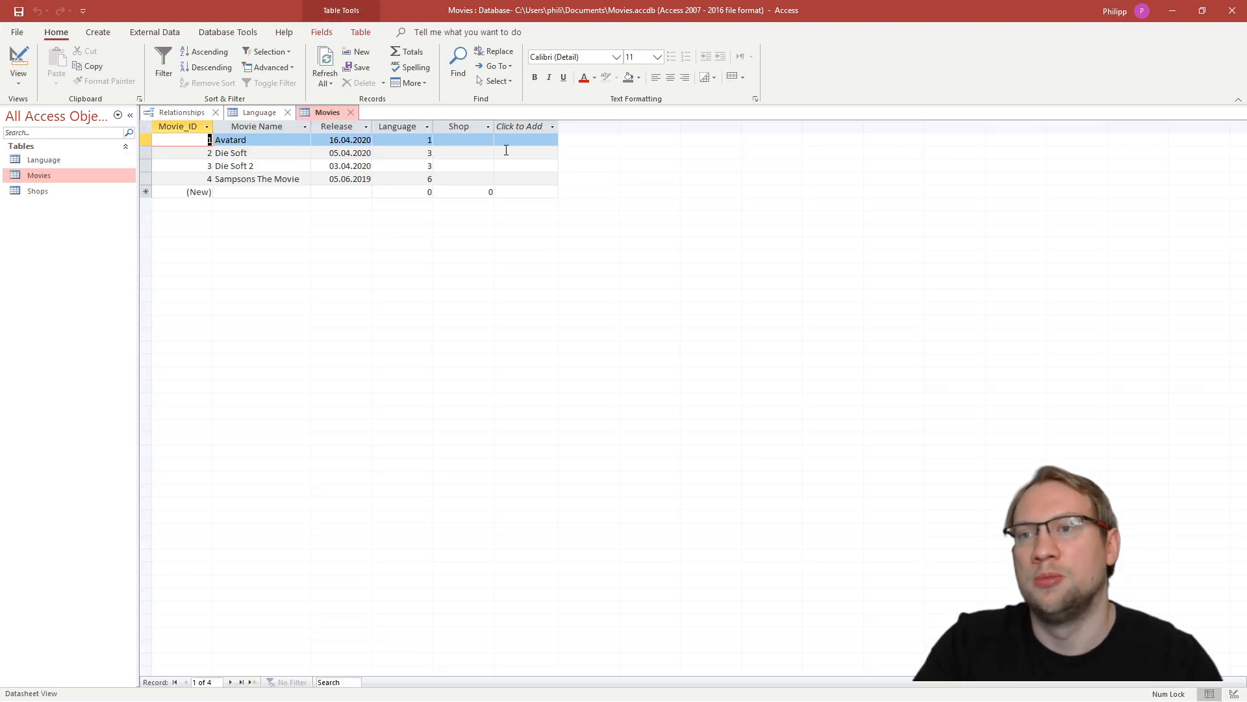
{"action": "left_click", "coordinate": [464, 140]}
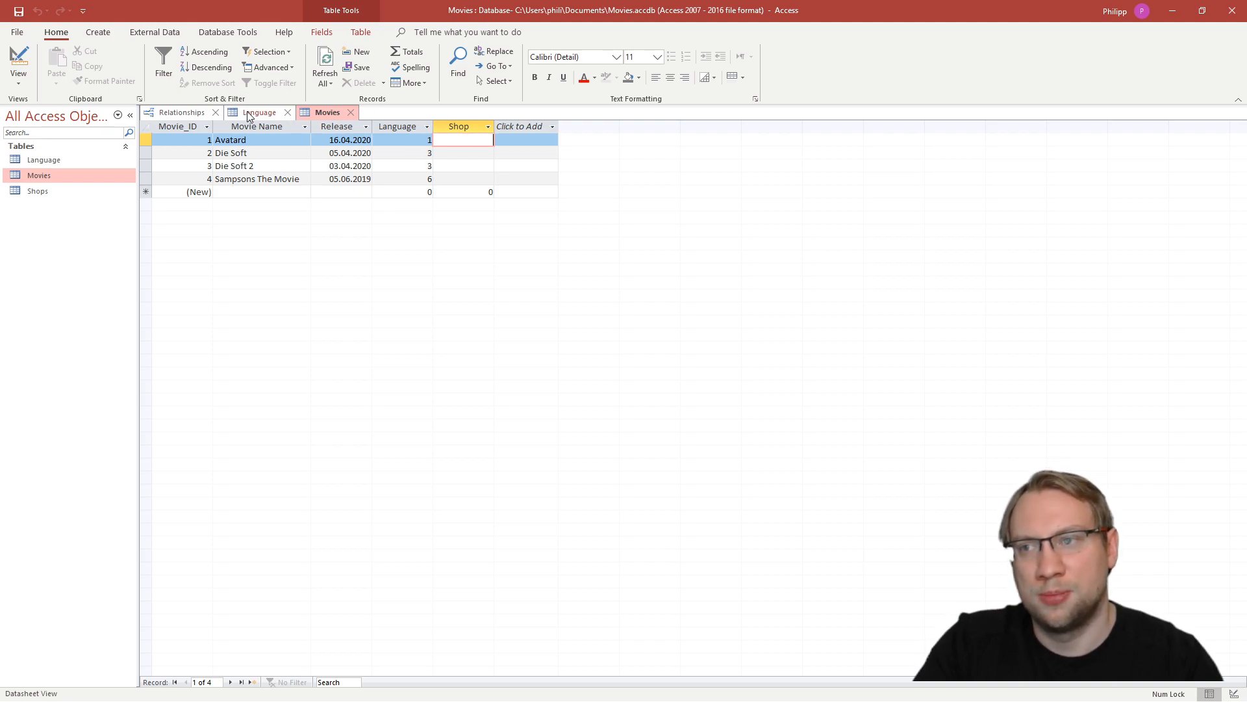
{"action": "left_click", "coordinate": [40, 190]}
{"action": "double_click", "coordinate": [40, 190]}
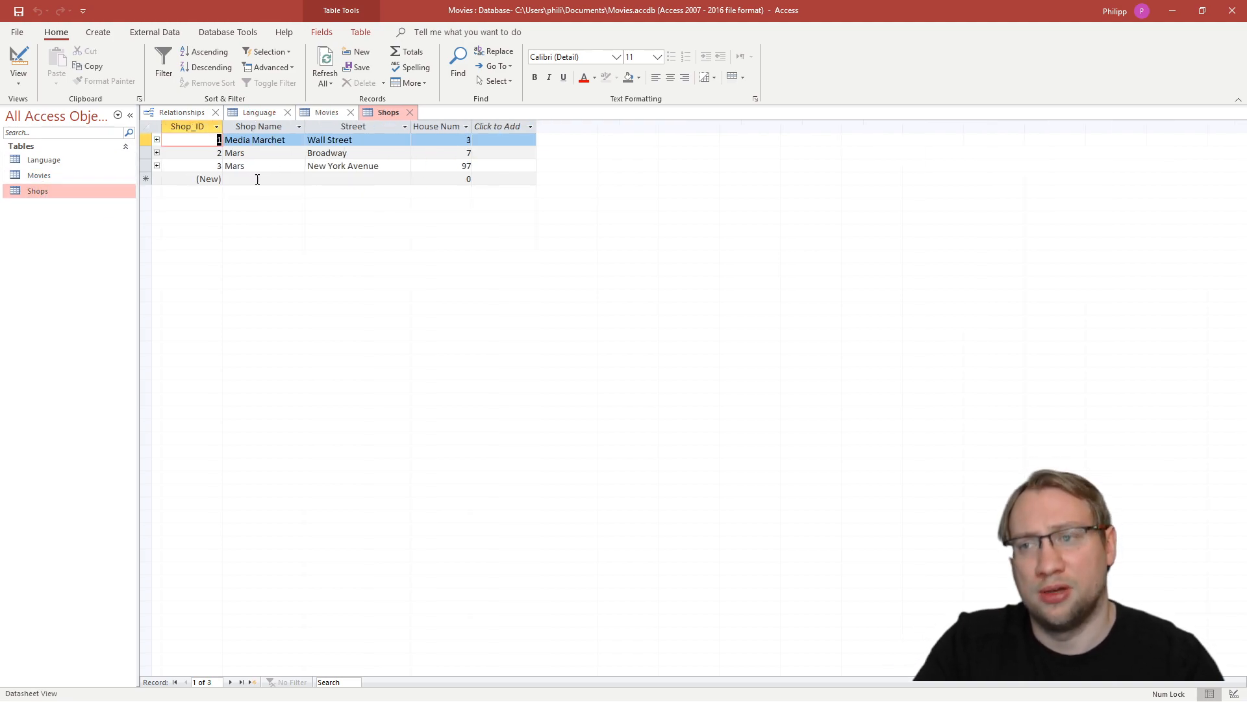
{"action": "left_click", "coordinate": [321, 115]}
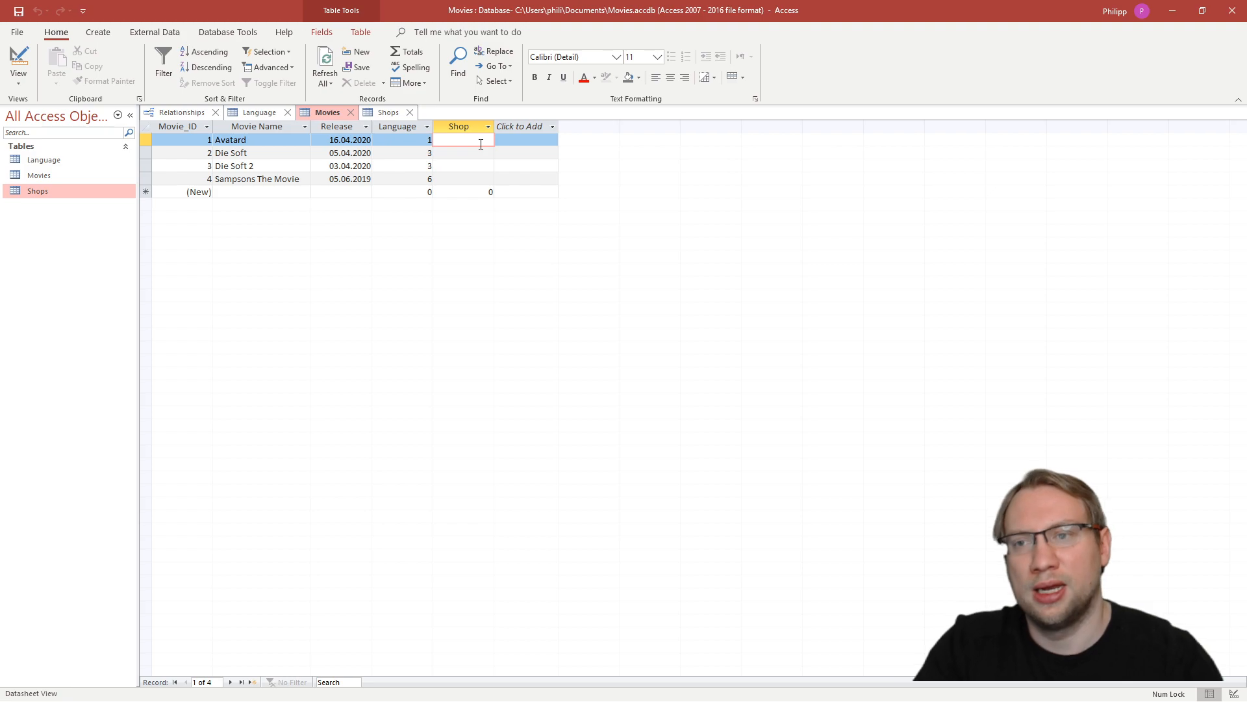
{"action": "type", "text": "2"}
{"action": "key", "text": "Return"}
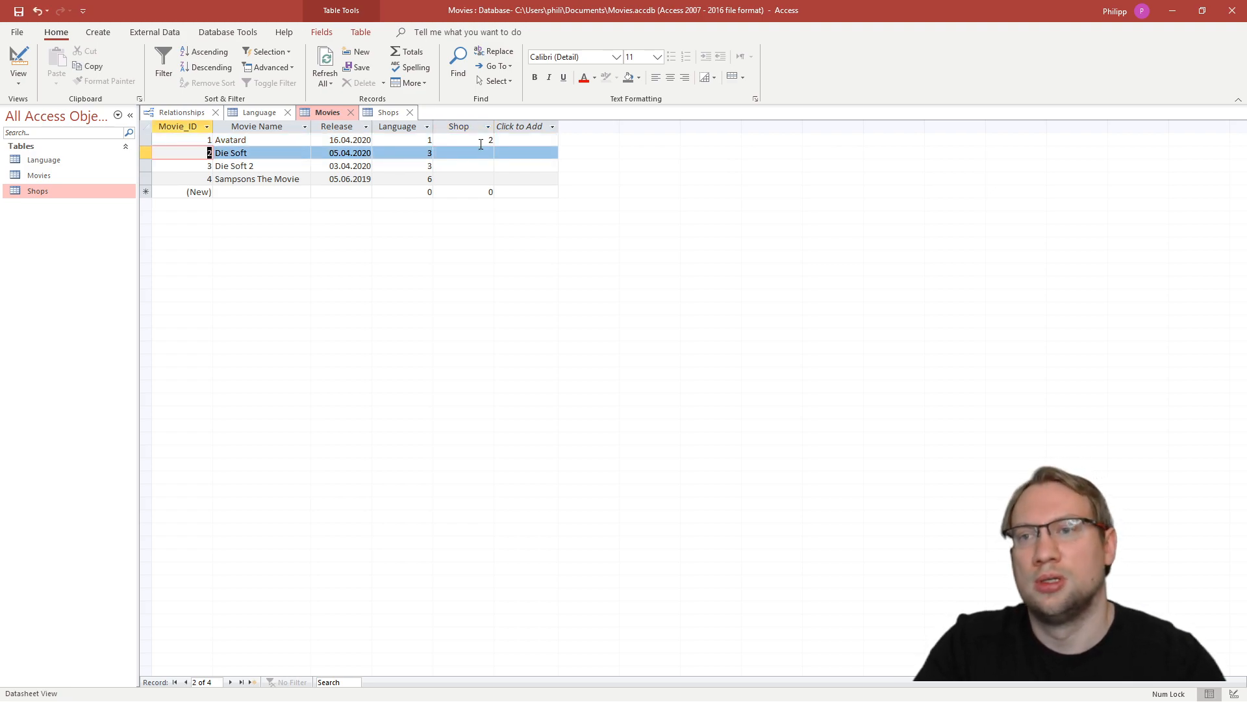
- Set the Shop to 1 for Die Soft and to 3 for Die Soft 2
{"action": "left_click", "coordinate": [484, 154]}
{"action": "type", "text": "1"}
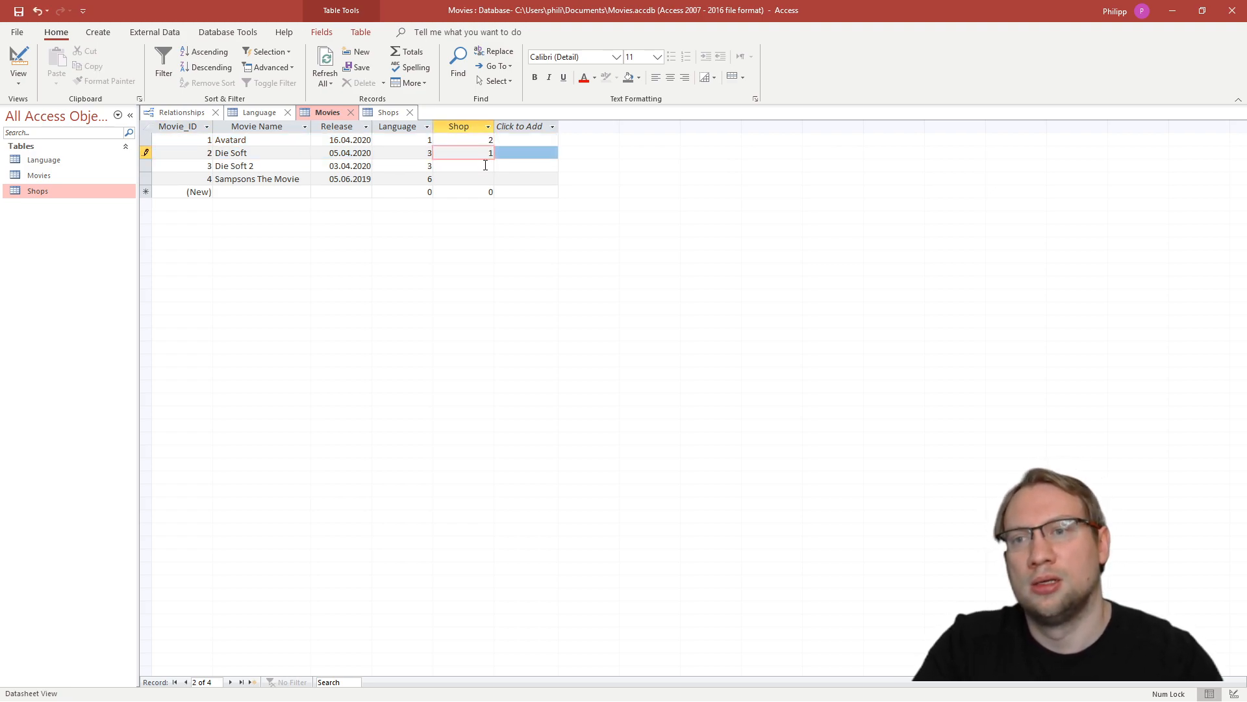
{"action": "left_click", "coordinate": [488, 167]}
{"action": "type", "text": "3"}
- Try to set the Shop of Sampsons The Movie to 12, an ID missing from the Shops table
{"action": "left_click", "coordinate": [482, 182]}
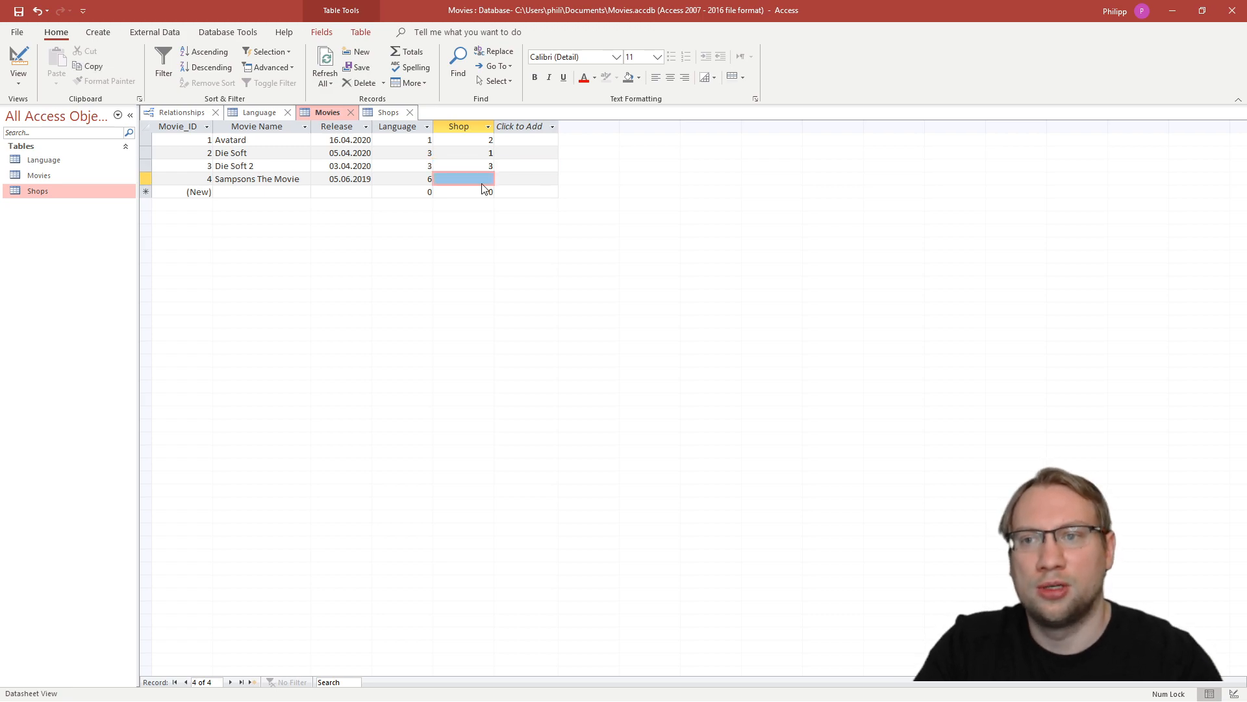
{"action": "type", "text": "2"}
{"action": "key", "text": "Tab"}
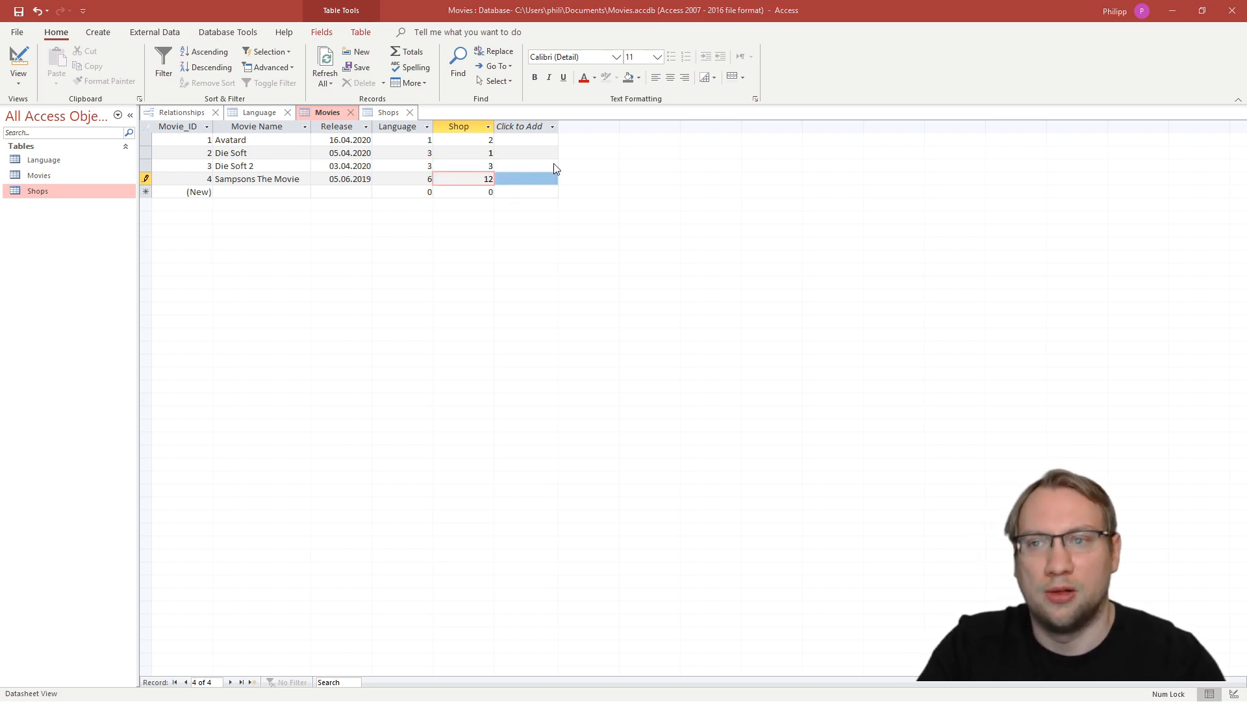
{"action": "left_click", "coordinate": [555, 168]}
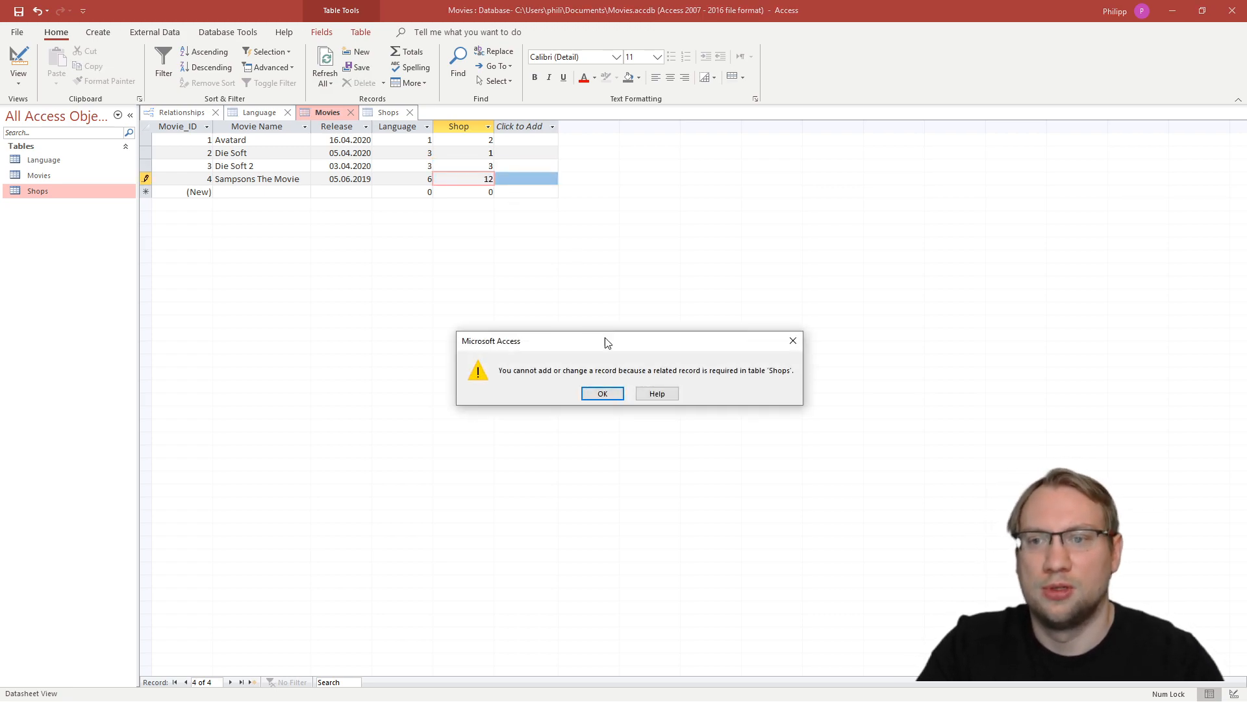
{"action": "left_click", "coordinate": [603, 393]}
- Set the Shop of Sampsons The Movie to 3 and commit the record
{"action": "type", "text": "3"}
{"action": "key", "text": "Tab"}
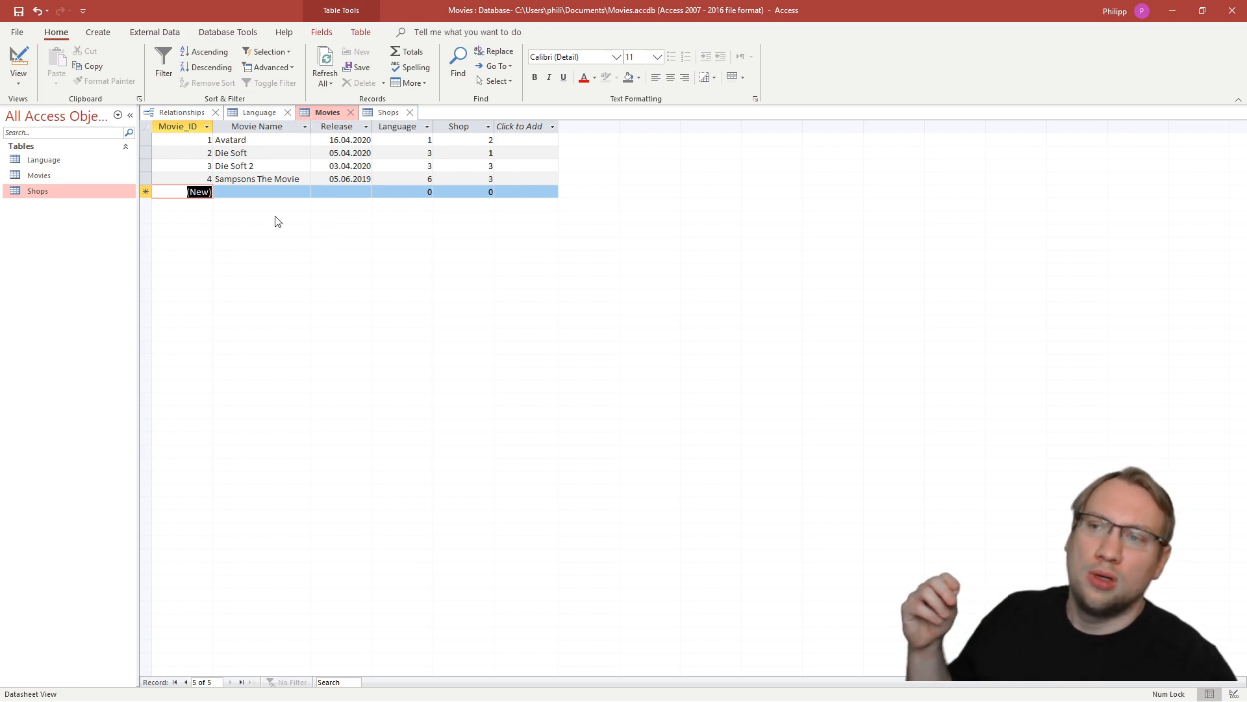
{"action": "left_click_drag", "start_coordinate": [145, 141], "coordinate": [144, 176]}
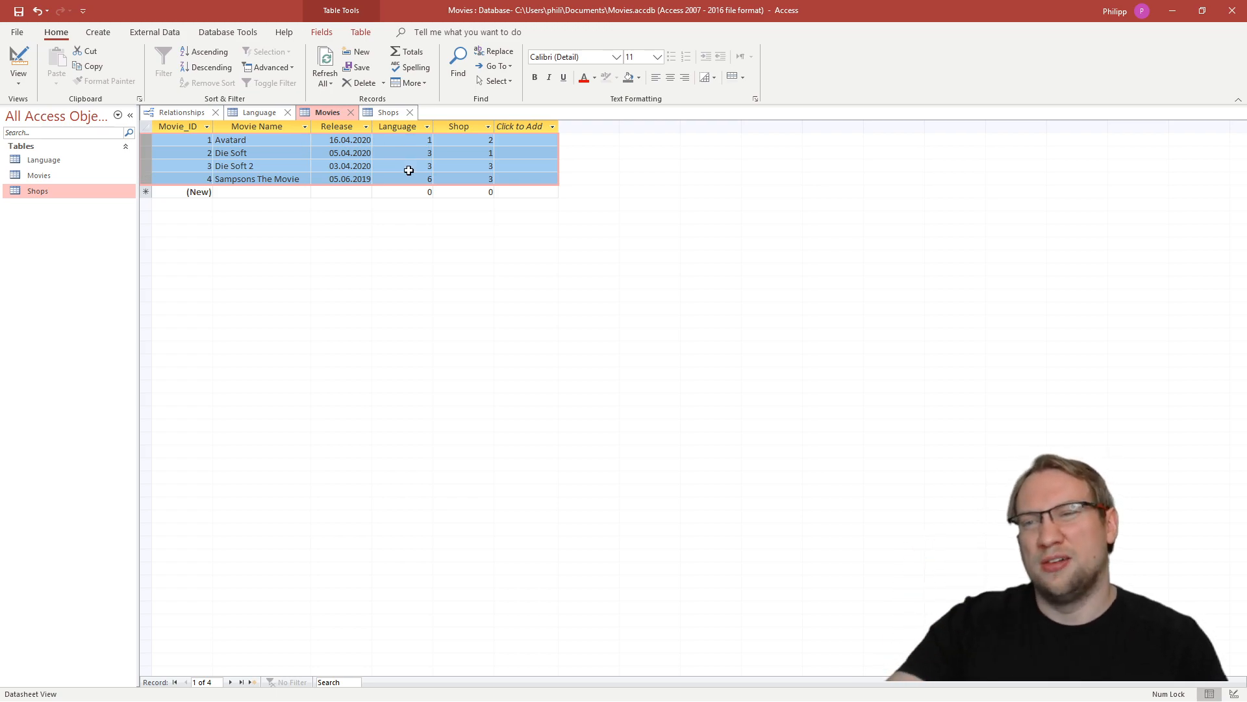
{"action": "left_click", "coordinate": [409, 178]}
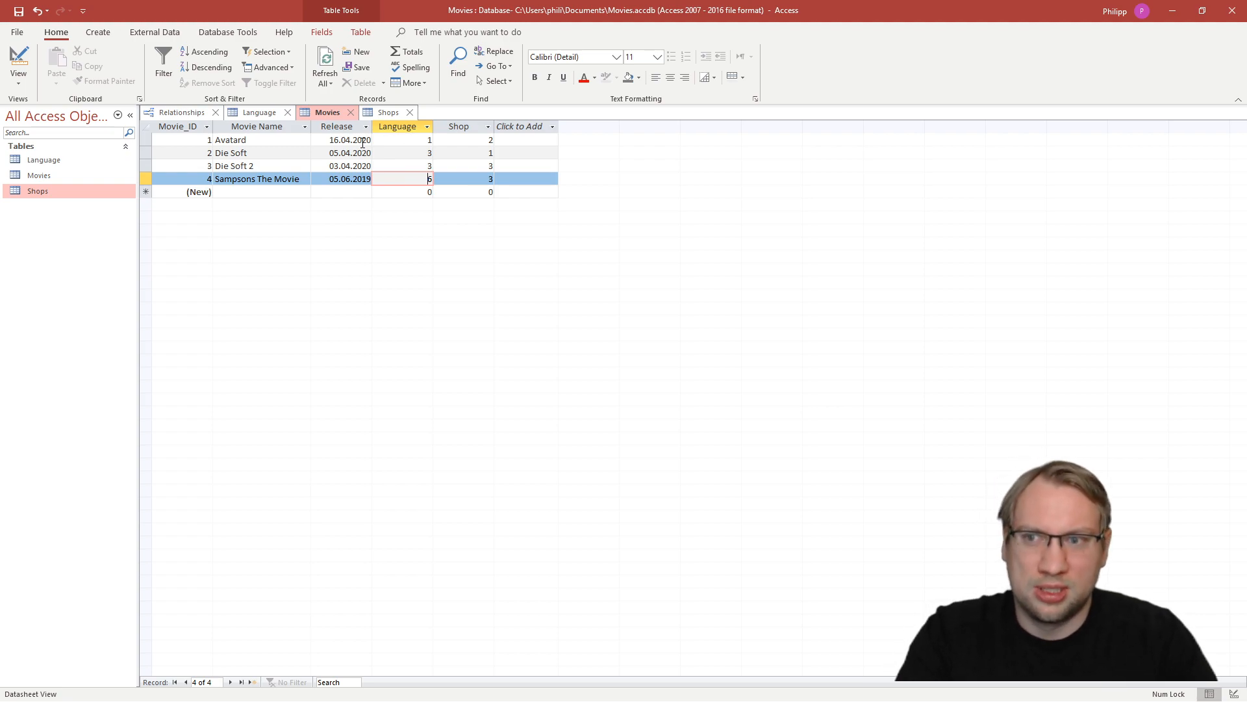
{"action": "left_click", "coordinate": [398, 127]}
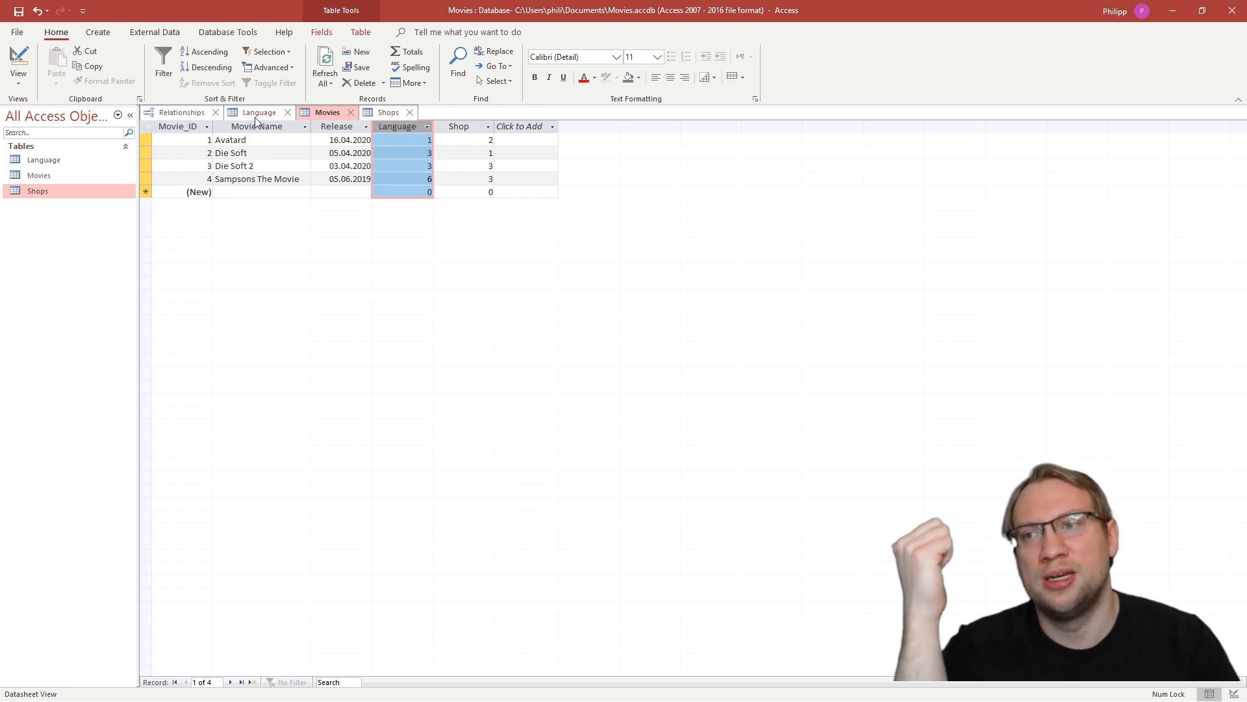
- Return to the relationship diagram and try to delete the relationship between Language and Movies
{"action": "left_click", "coordinate": [183, 112]}
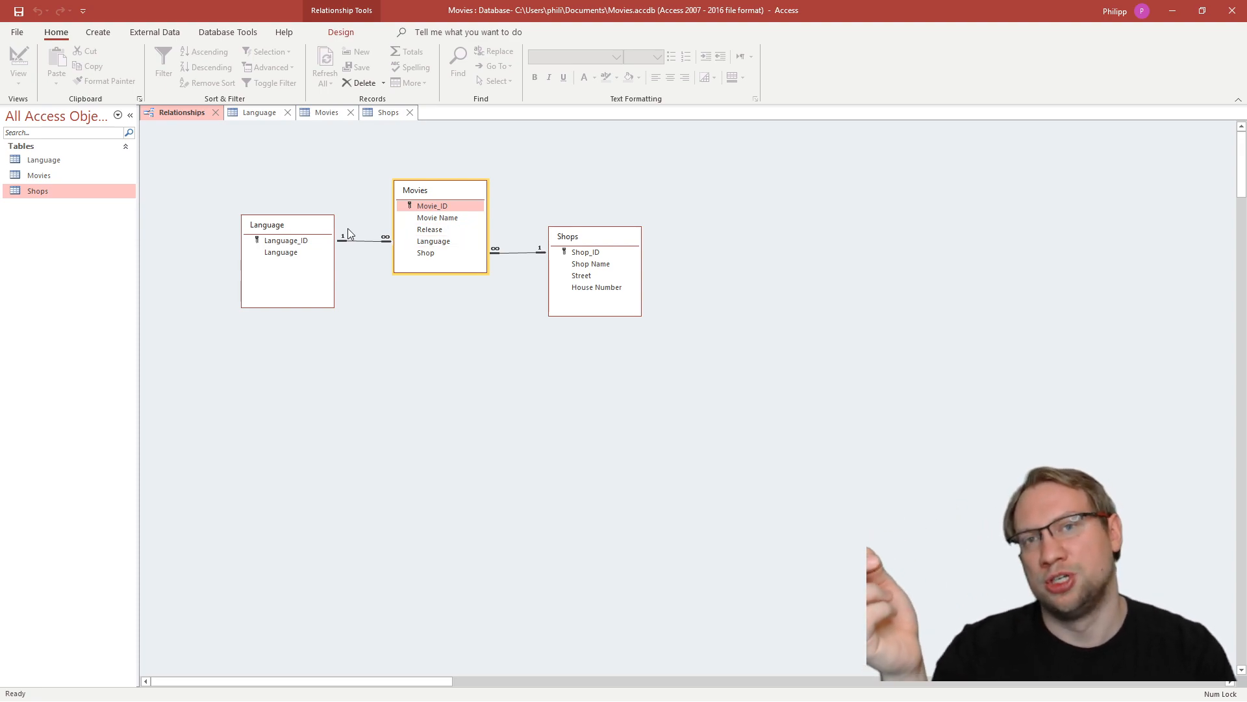
{"action": "left_click", "coordinate": [353, 193]}
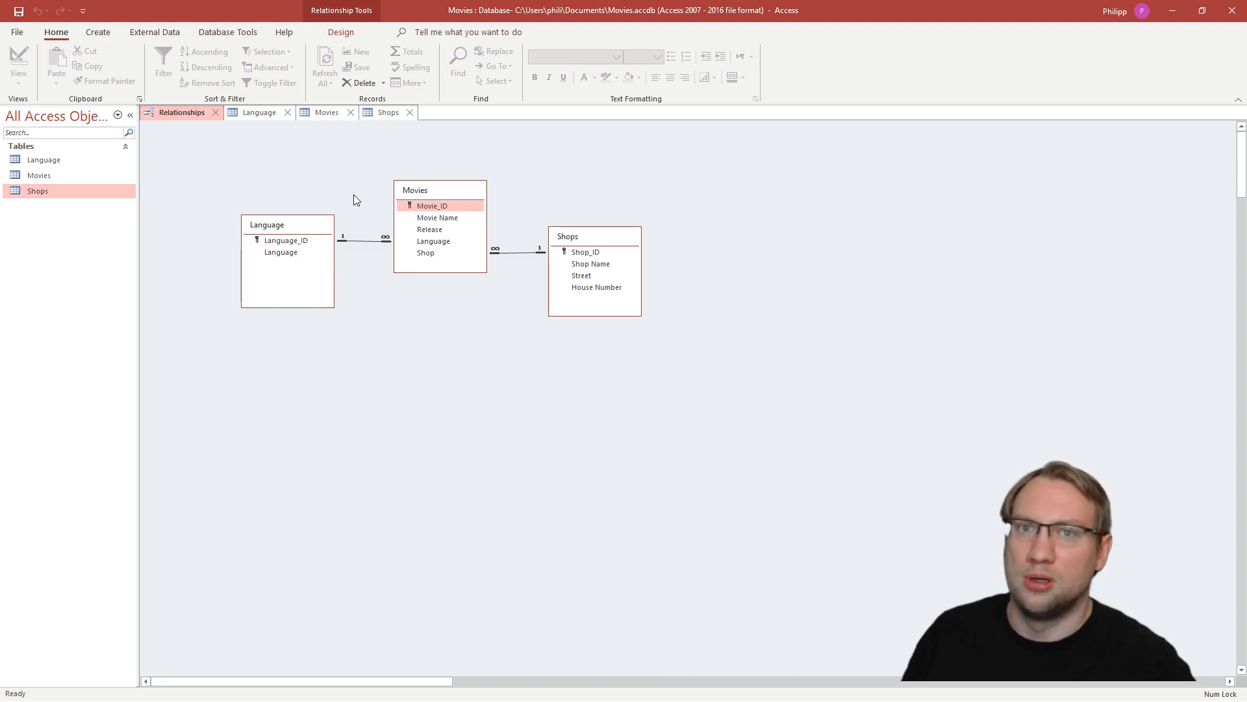
{"action": "left_click", "coordinate": [360, 240]}
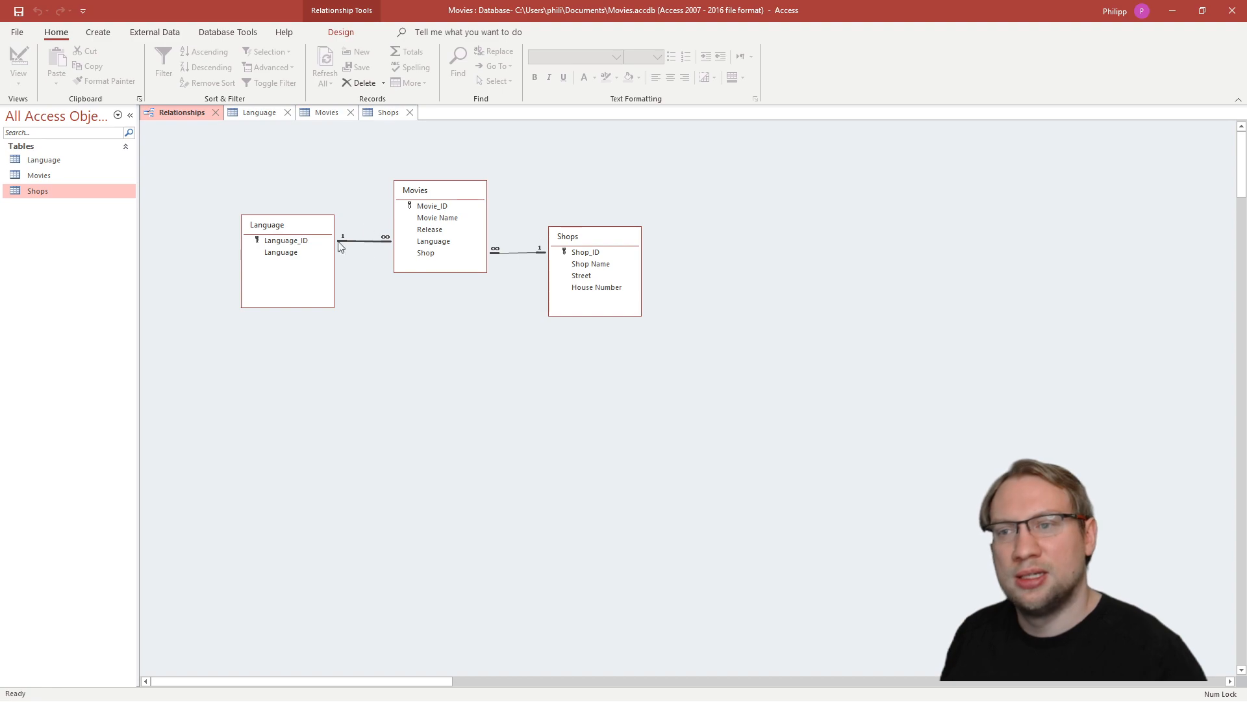
{"action": "left_click", "coordinate": [366, 241]}
{"action": "left_click", "coordinate": [369, 220]}
{"action": "left_click", "coordinate": [362, 242]}
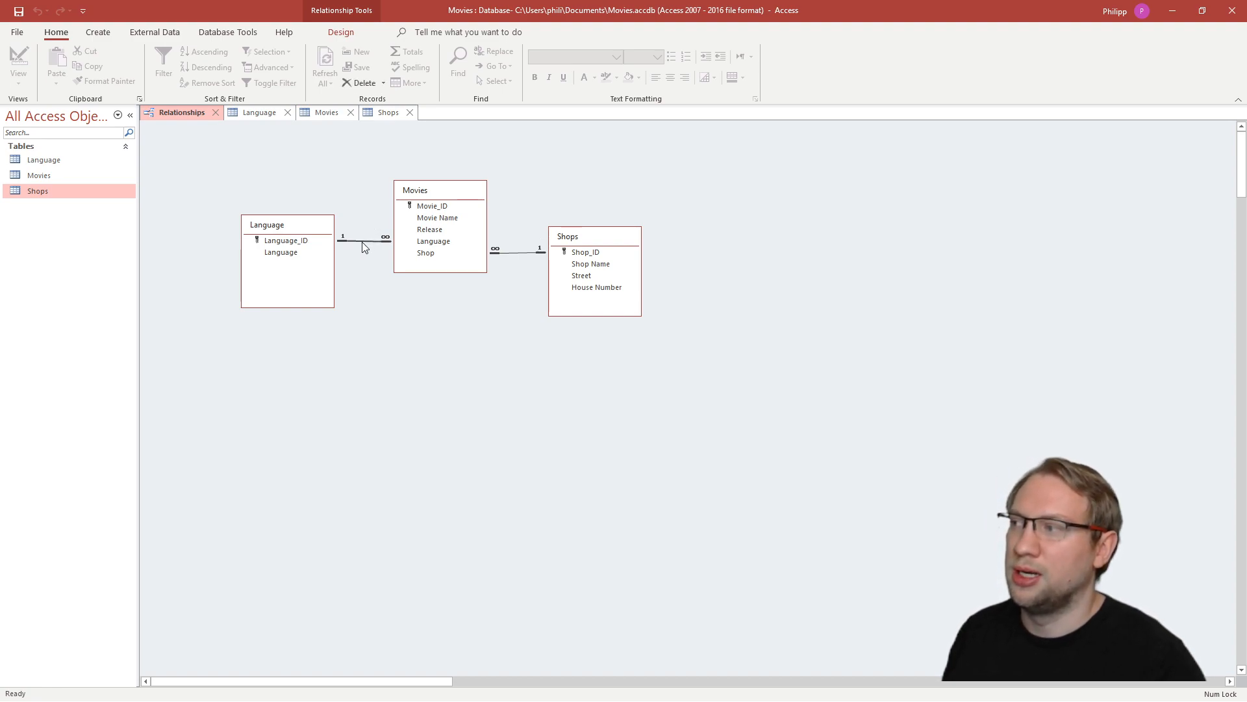
{"action": "left_click", "coordinate": [360, 83]}
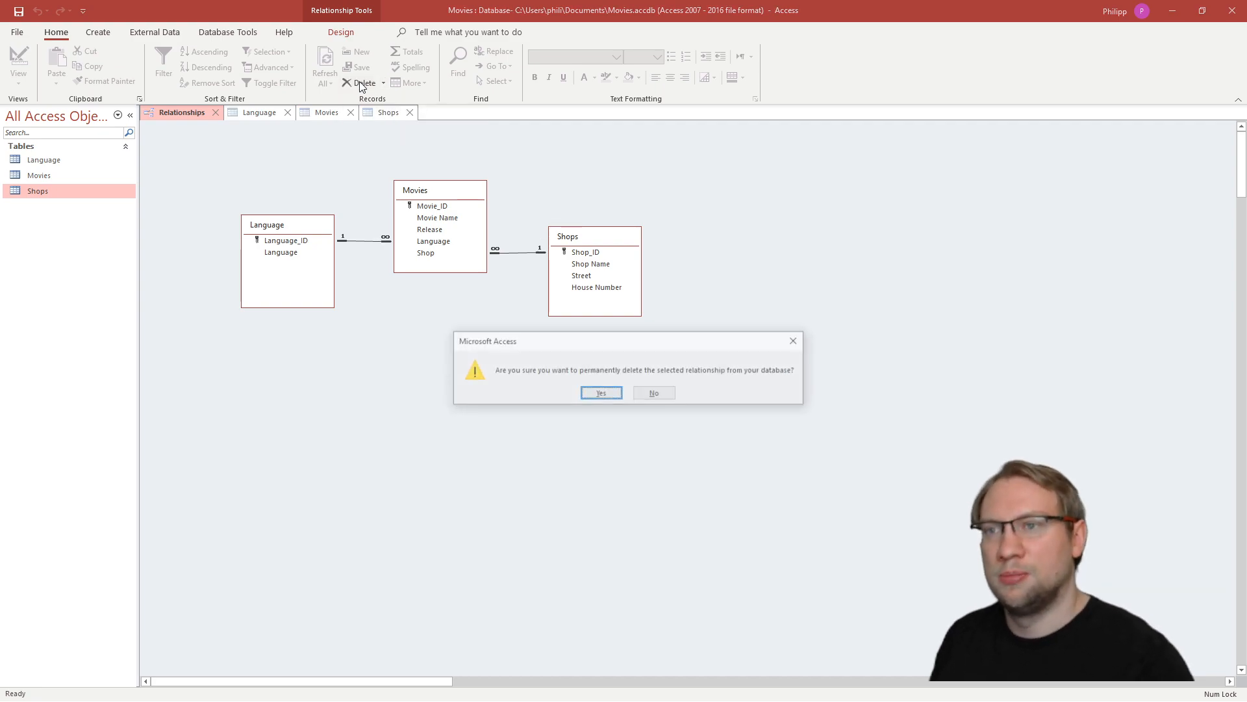
{"action": "left_click", "coordinate": [613, 396]}
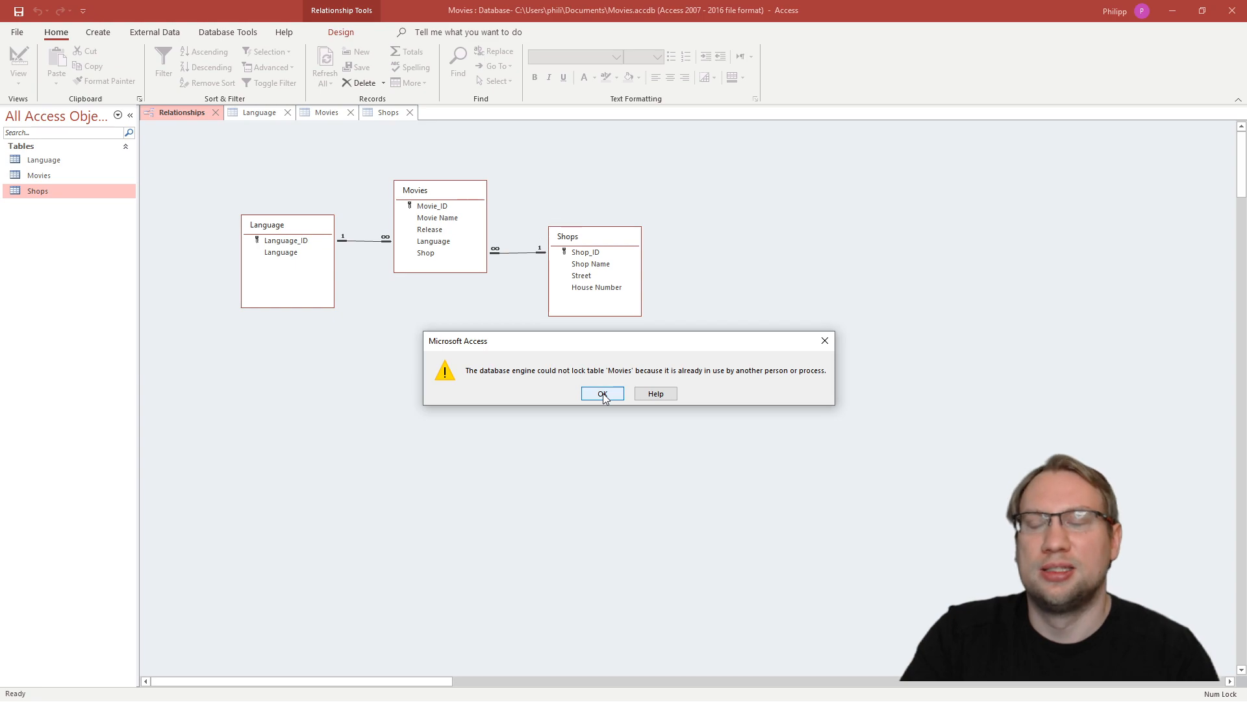
{"action": "left_click", "coordinate": [603, 395]}
- Close the open Language, Movies and Shops tables and delete the relationship between Language and Movies
{"action": "left_click", "coordinate": [261, 114]}
{"action": "middle_click", "coordinate": [261, 114]}
{"action": "middle_click", "coordinate": [261, 114]}
{"action": "middle_click", "coordinate": [261, 115]}
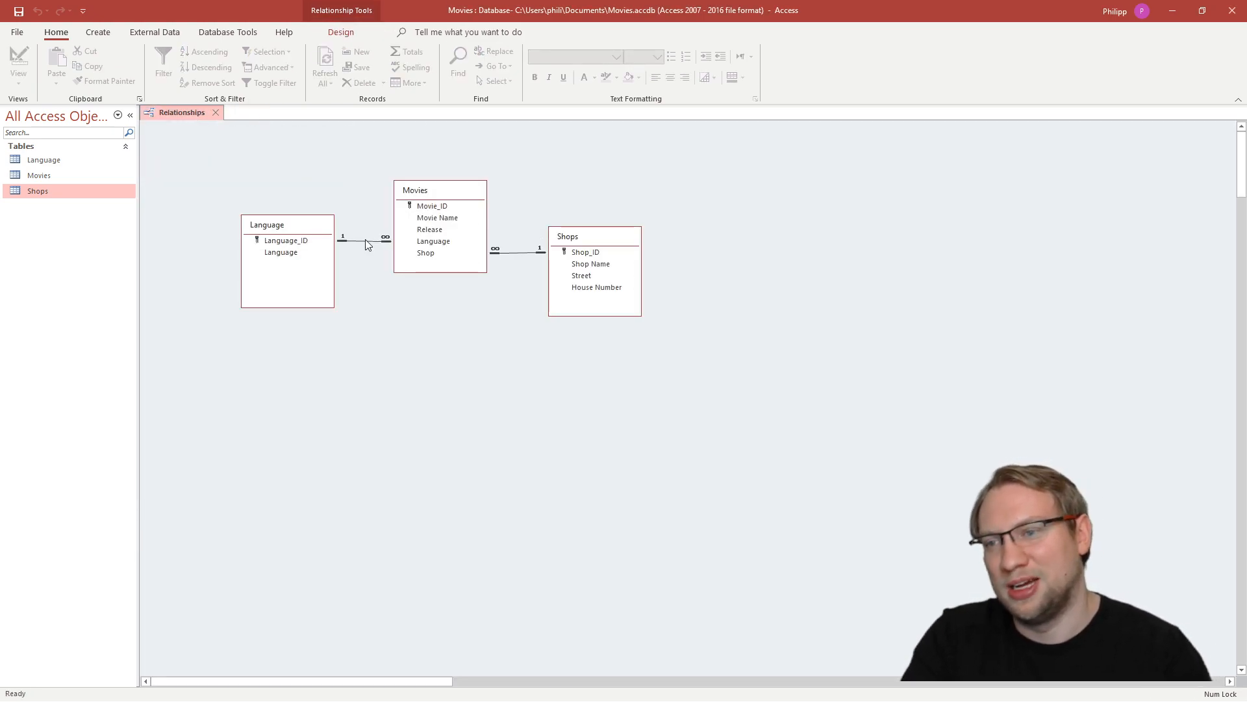
{"action": "key", "text": "Delete"}
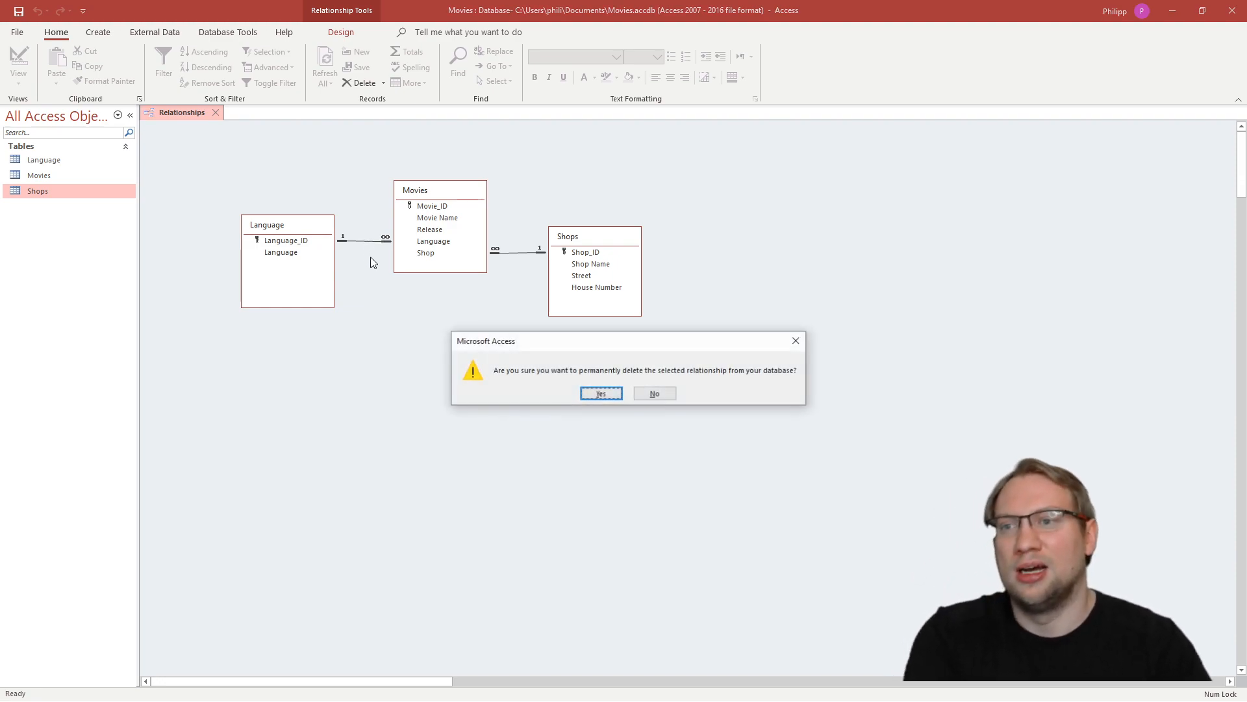
{"action": "left_click", "coordinate": [587, 395]}
- Move the Language table farther left in the diagram, level with Movies, to widen the gap between them
{"action": "left_click_drag", "start_coordinate": [345, 175], "coordinate": [223, 375]}
{"action": "left_click_drag", "start_coordinate": [308, 227], "coordinate": [249, 193]}
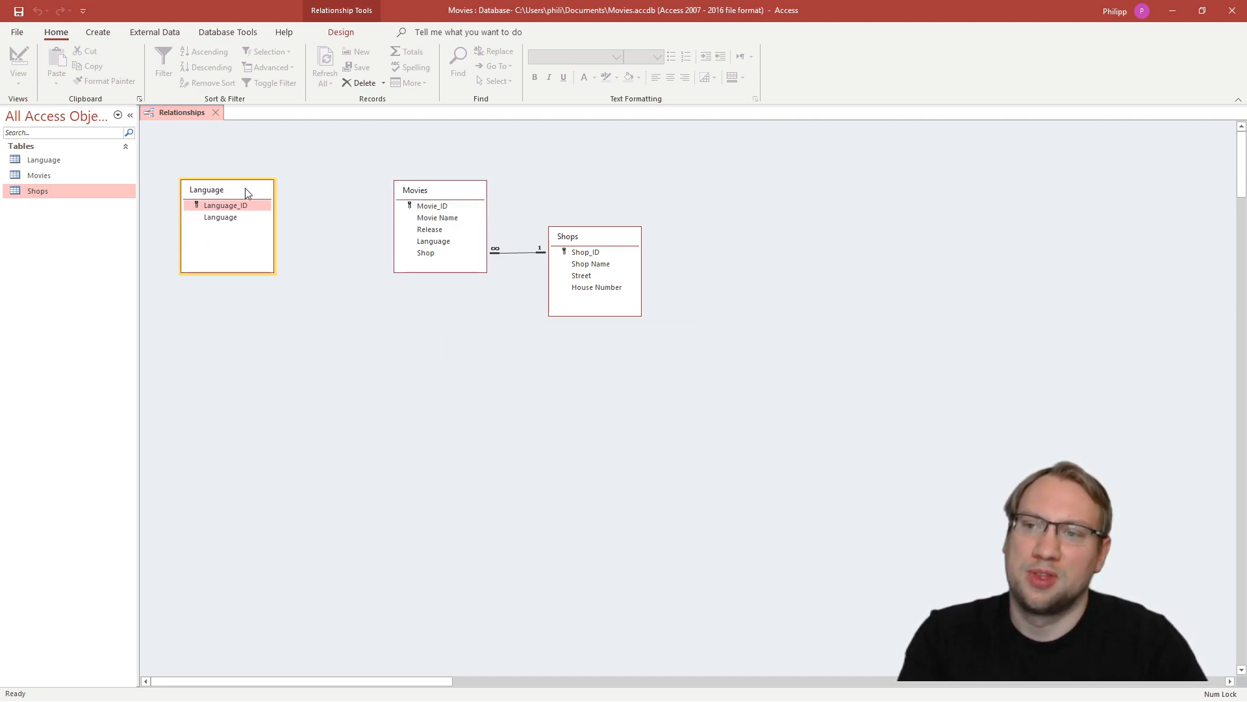
{"action": "left_click", "coordinate": [448, 195]}
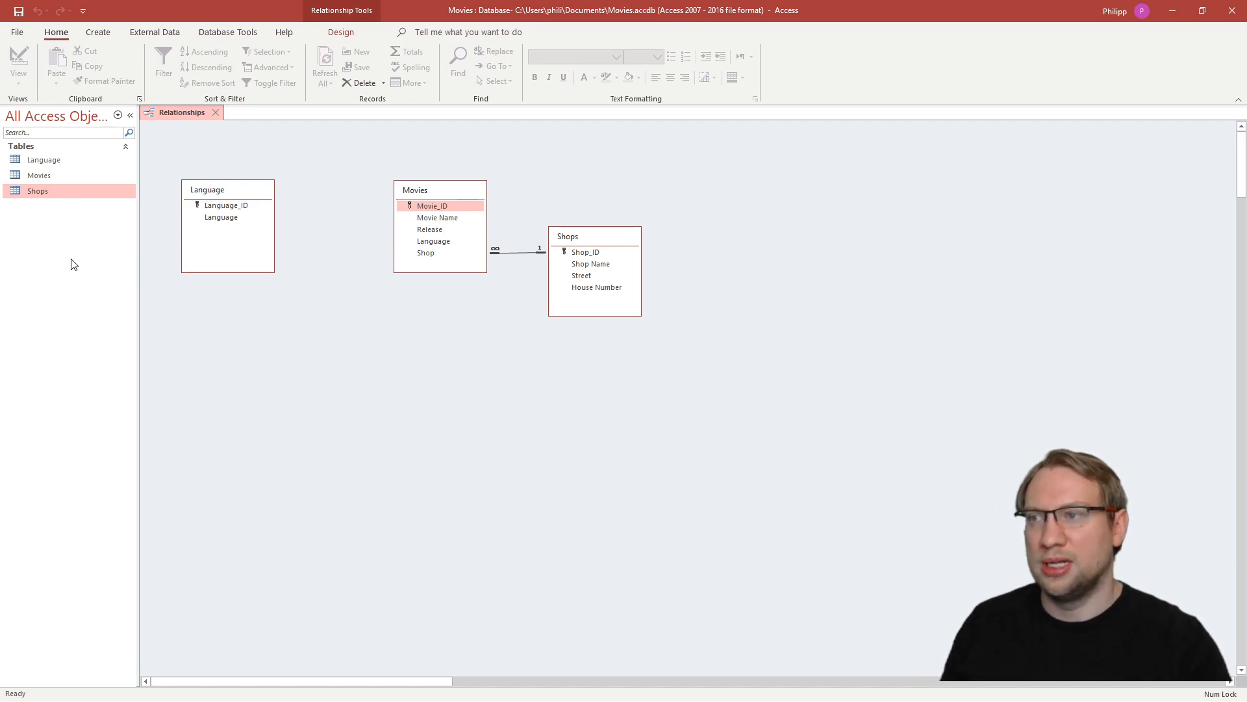
- Create a new table and save it as Movie_Language
{"action": "left_click", "coordinate": [98, 32]}
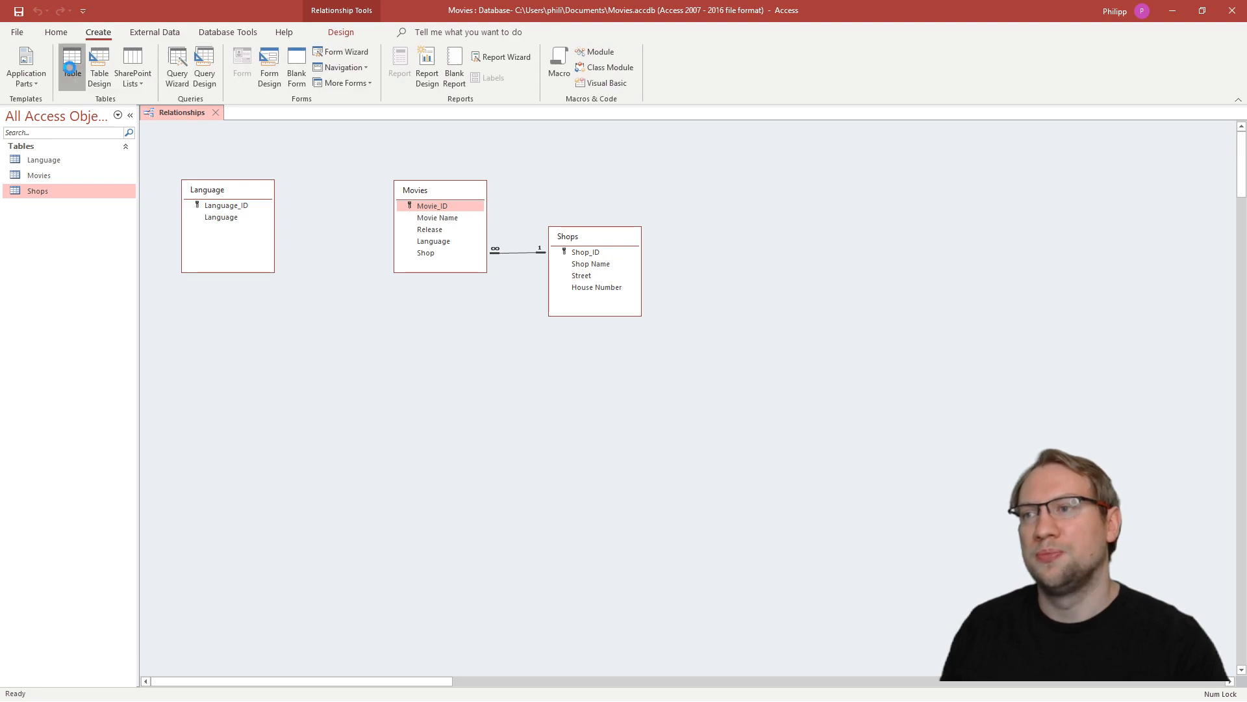
{"action": "left_click", "coordinate": [73, 60]}
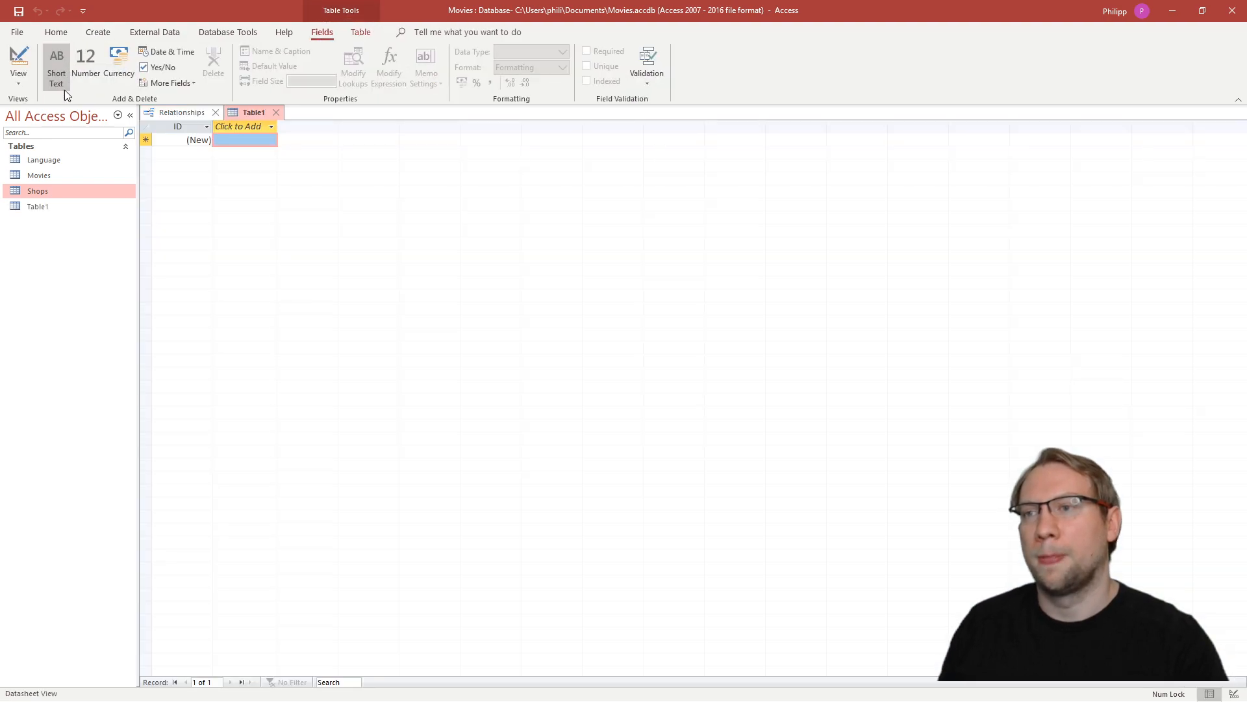
{"action": "left_click", "coordinate": [18, 11]}
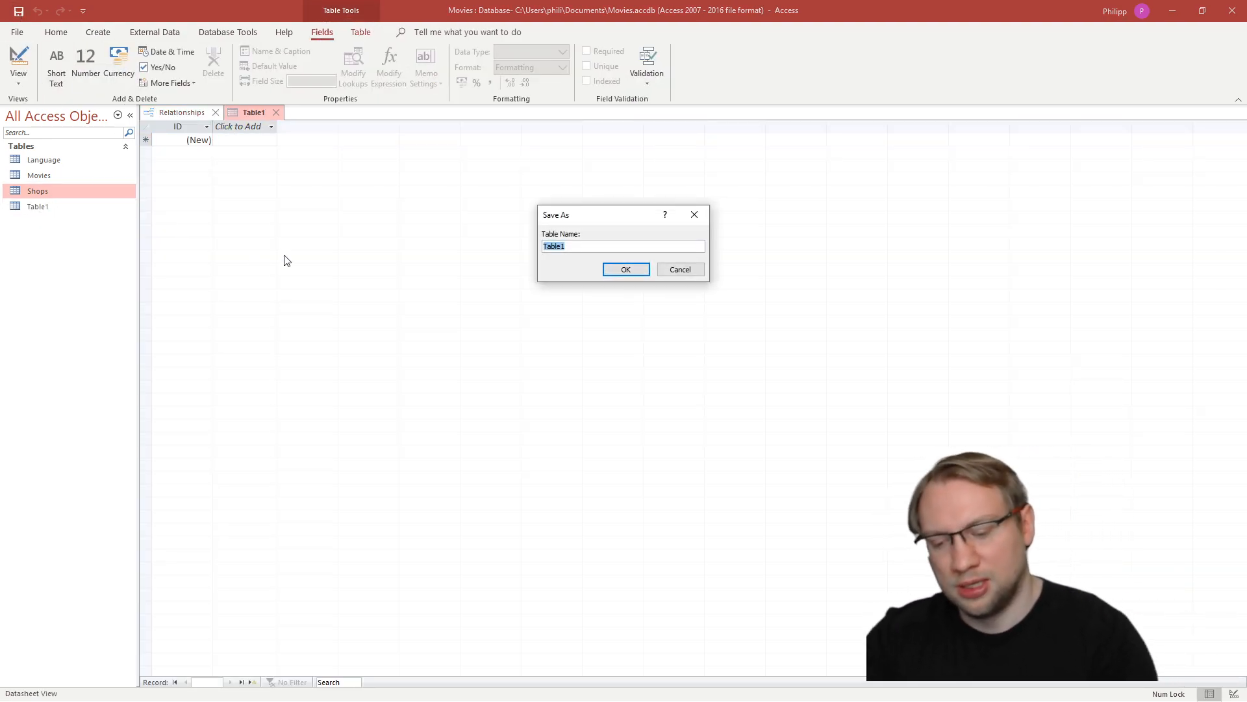
{"action": "type", "text": "Movie_Language"}
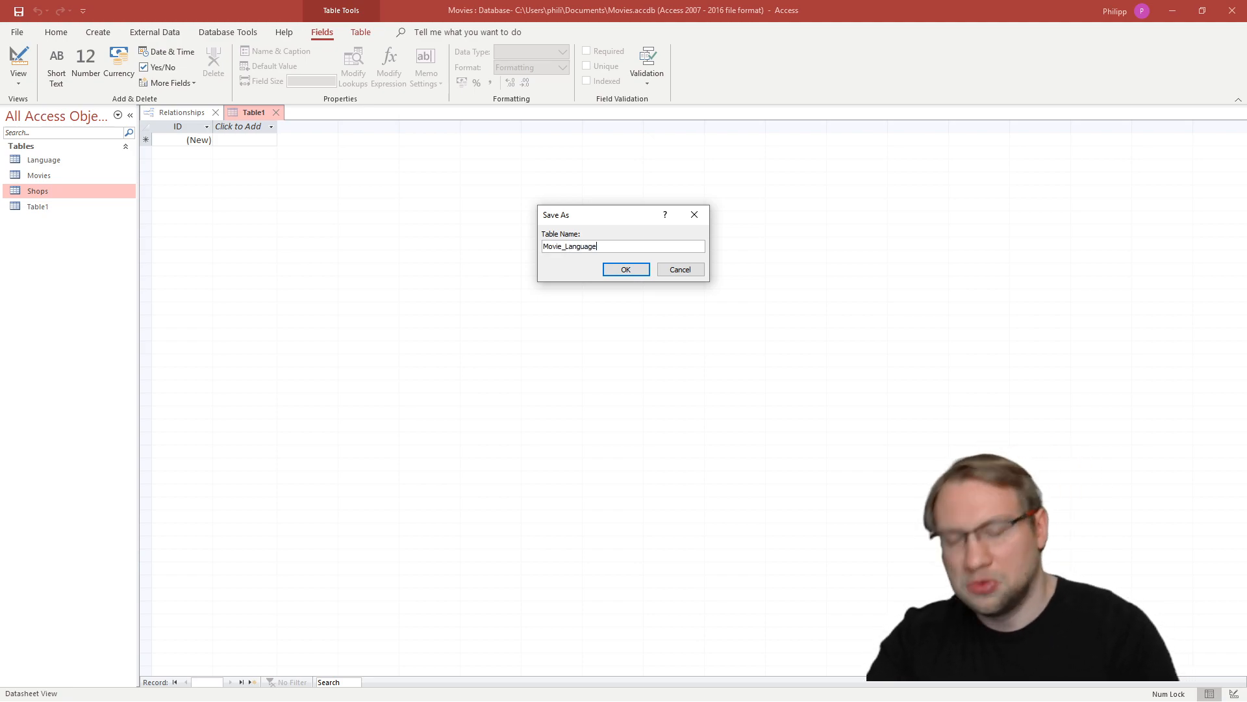
{"action": "left_click", "coordinate": [642, 270]}
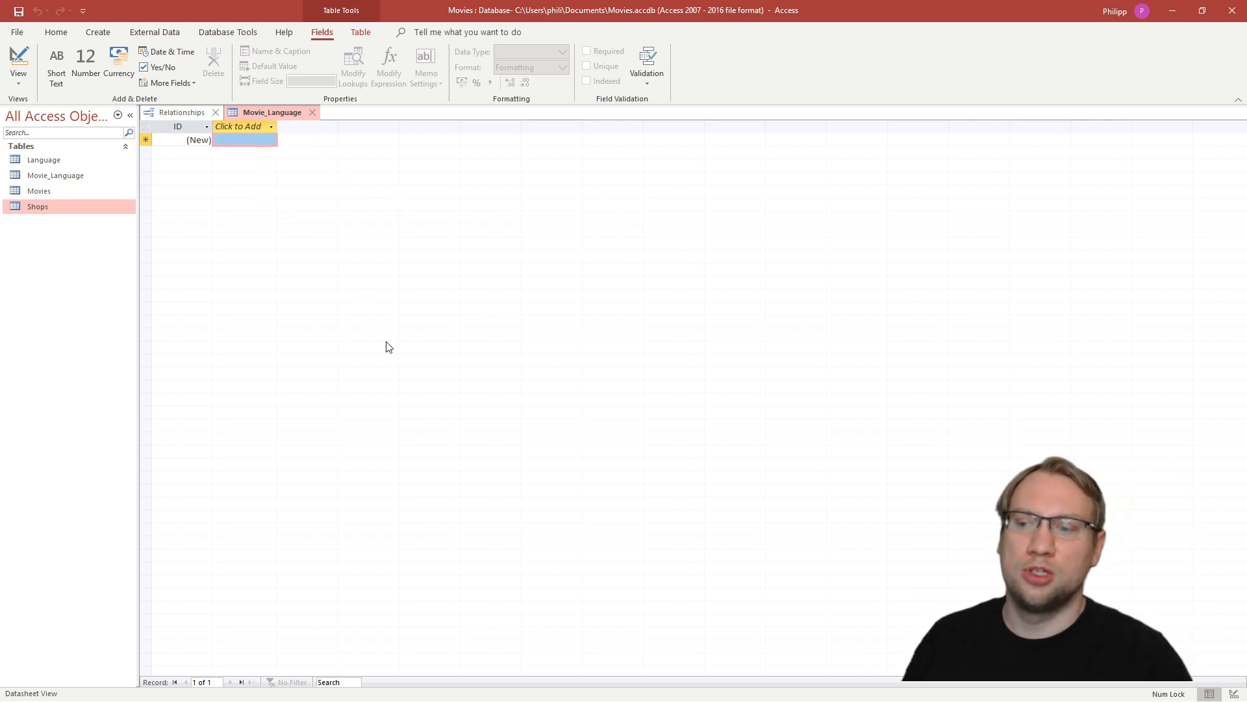
- In the design of Movie_Language, rename the ID field to Movie_ID and add a second field named Language_ID
{"action": "left_click", "coordinate": [1234, 693]}
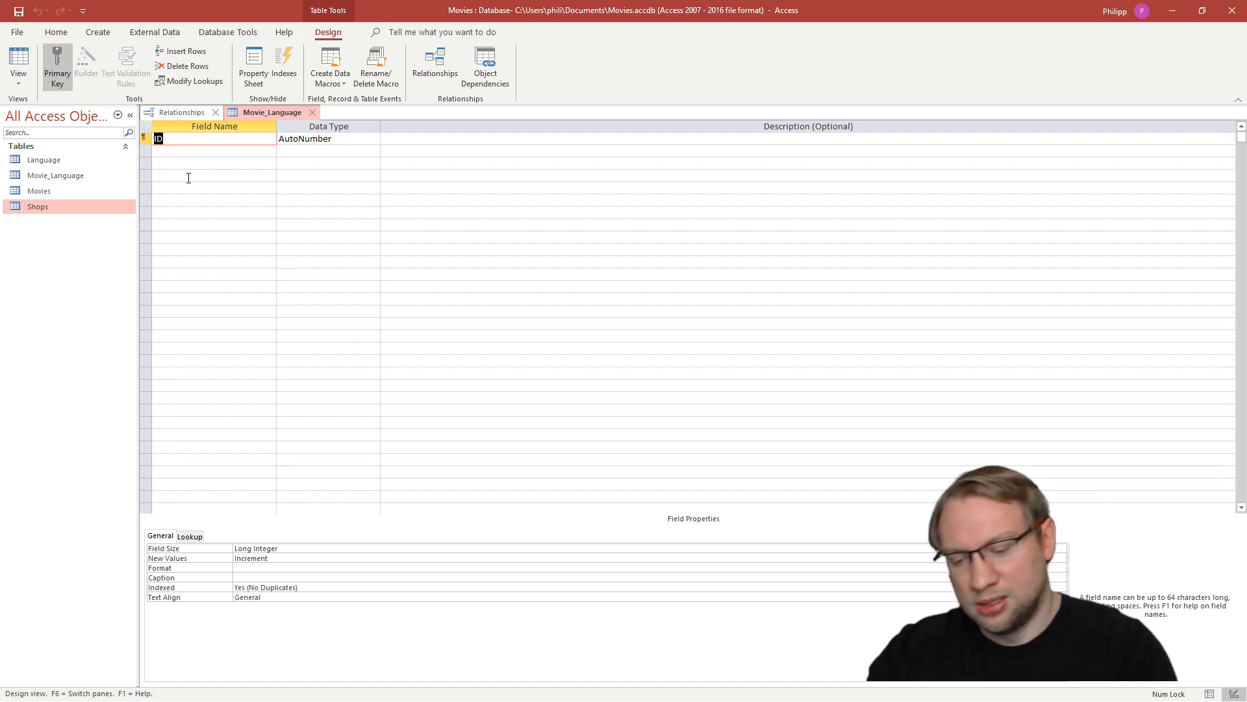
{"action": "type", "text": "Movie_"}
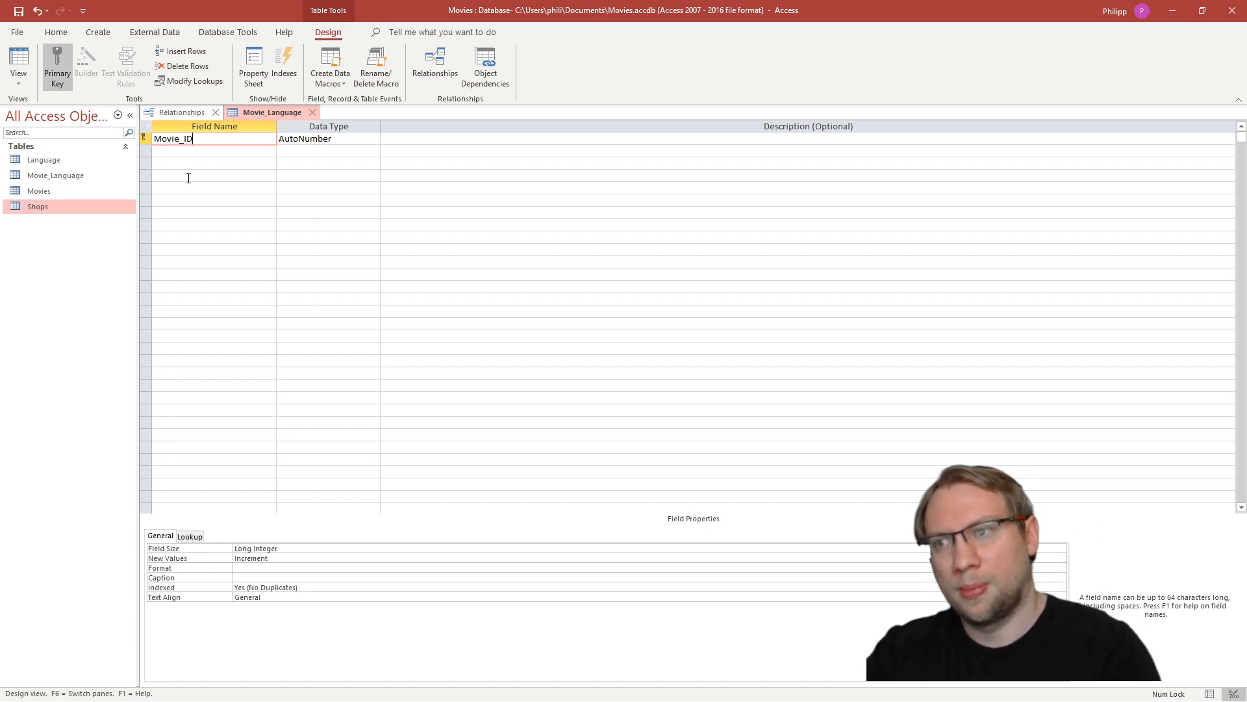
{"action": "key", "text": "Tab"}
{"action": "key", "text": "Down"}
{"action": "key", "text": "Left"}
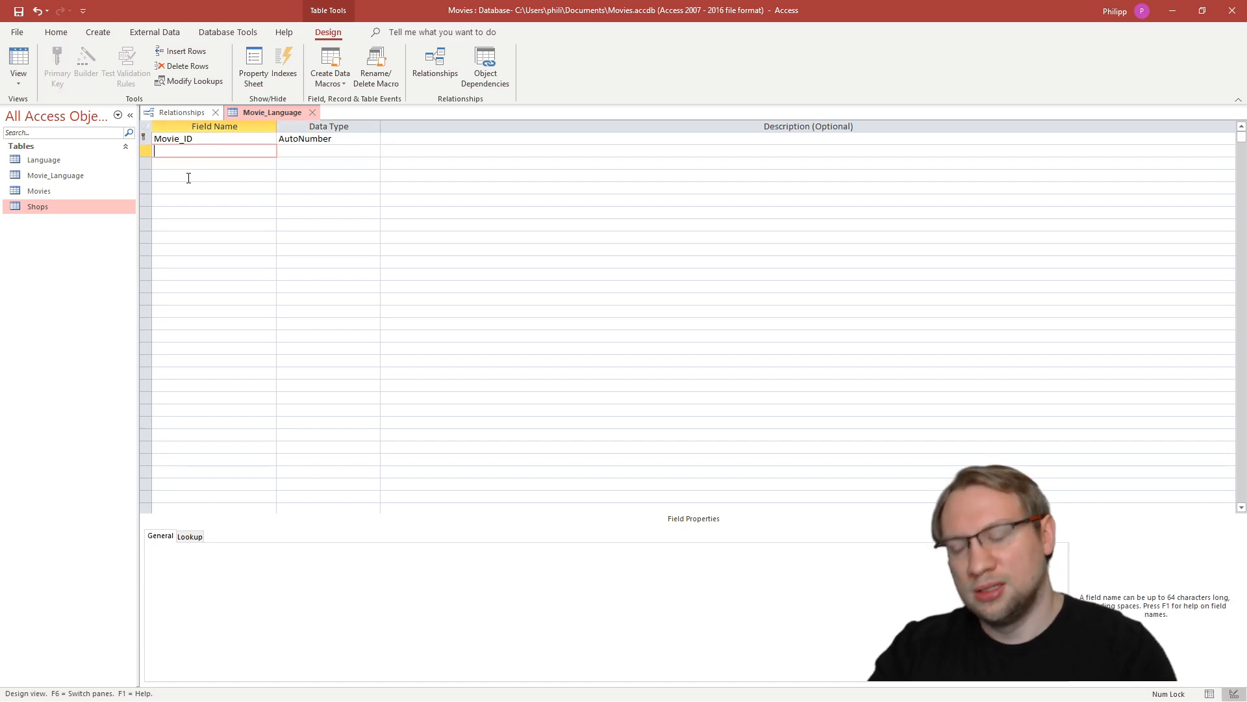
{"action": "type", "text": "Language_ID"}
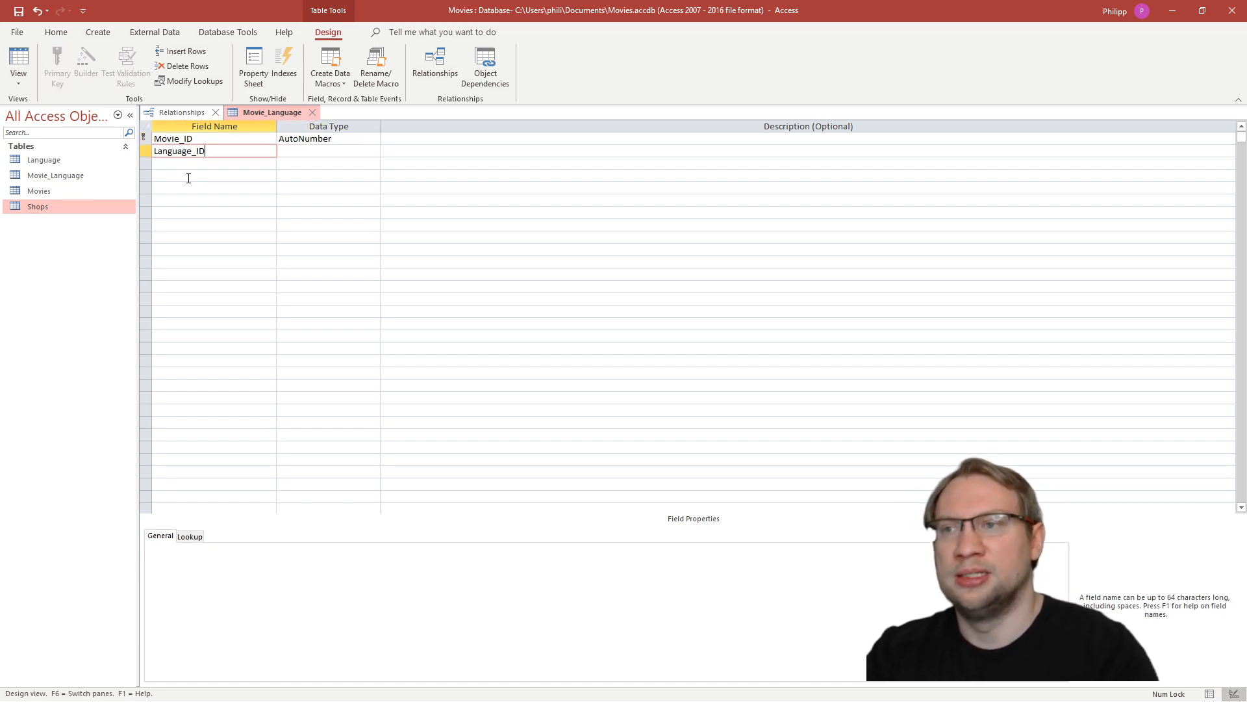
{"action": "key", "text": "Tab"}
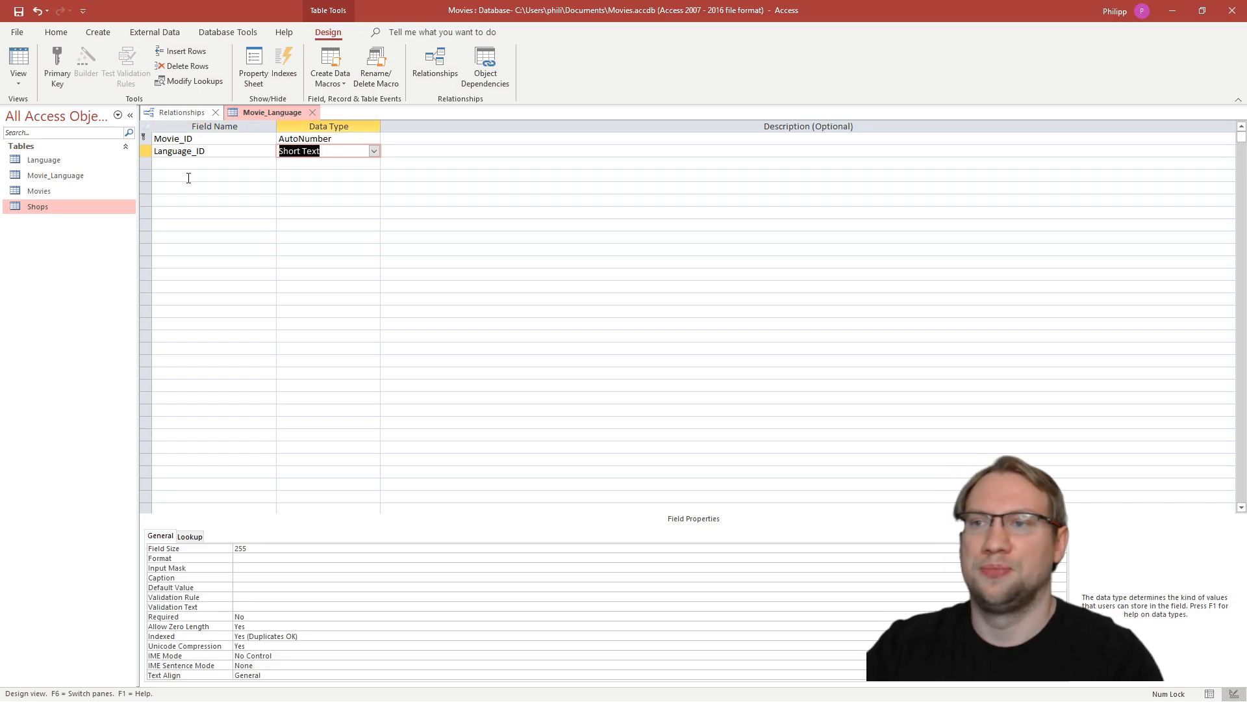
- Set the data type of both Movie_ID and Language_ID to Number and save the table
{"action": "left_click", "coordinate": [306, 163]}
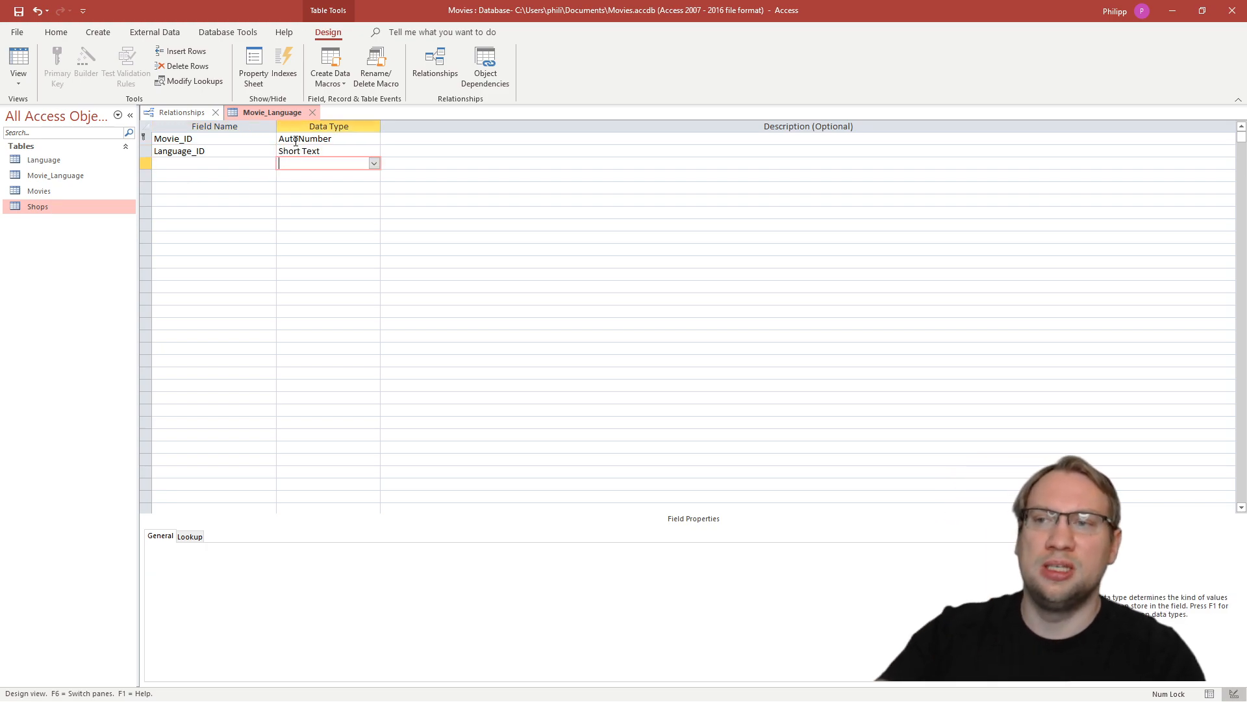
{"action": "left_click", "coordinate": [323, 140]}
{"action": "left_click", "coordinate": [278, 139]}
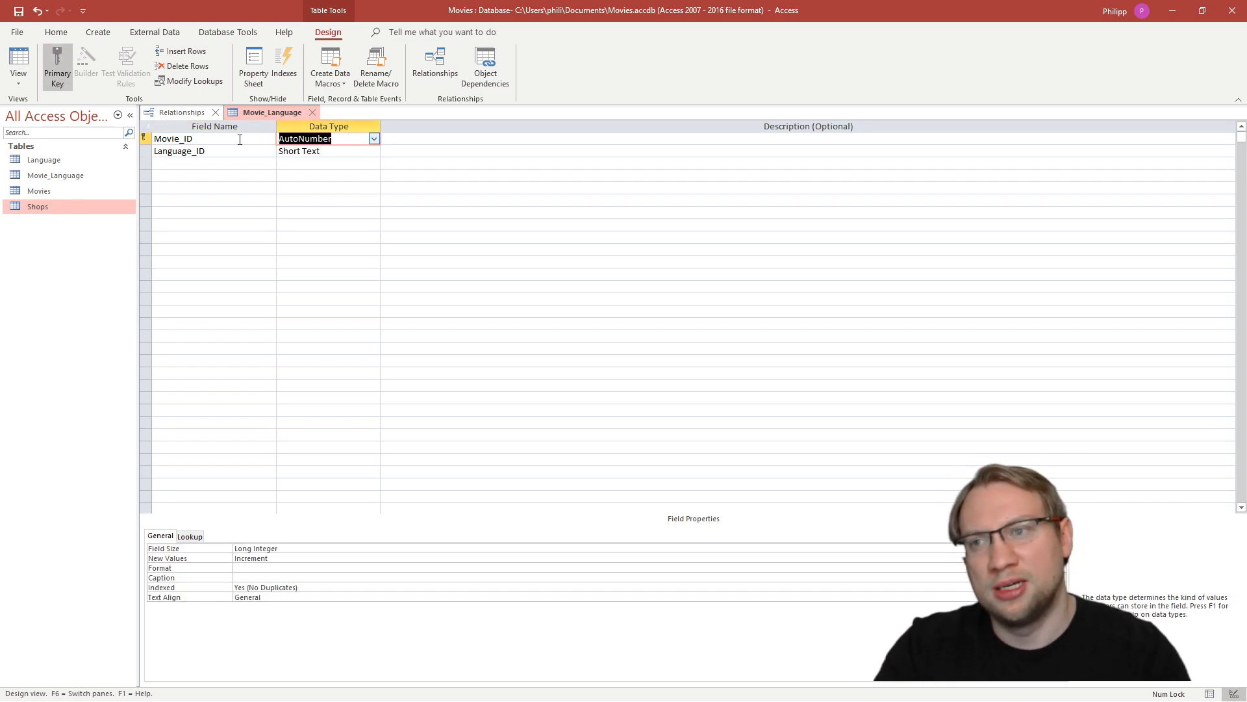
{"action": "left_click", "coordinate": [376, 139]}
{"action": "left_click", "coordinate": [302, 176]}
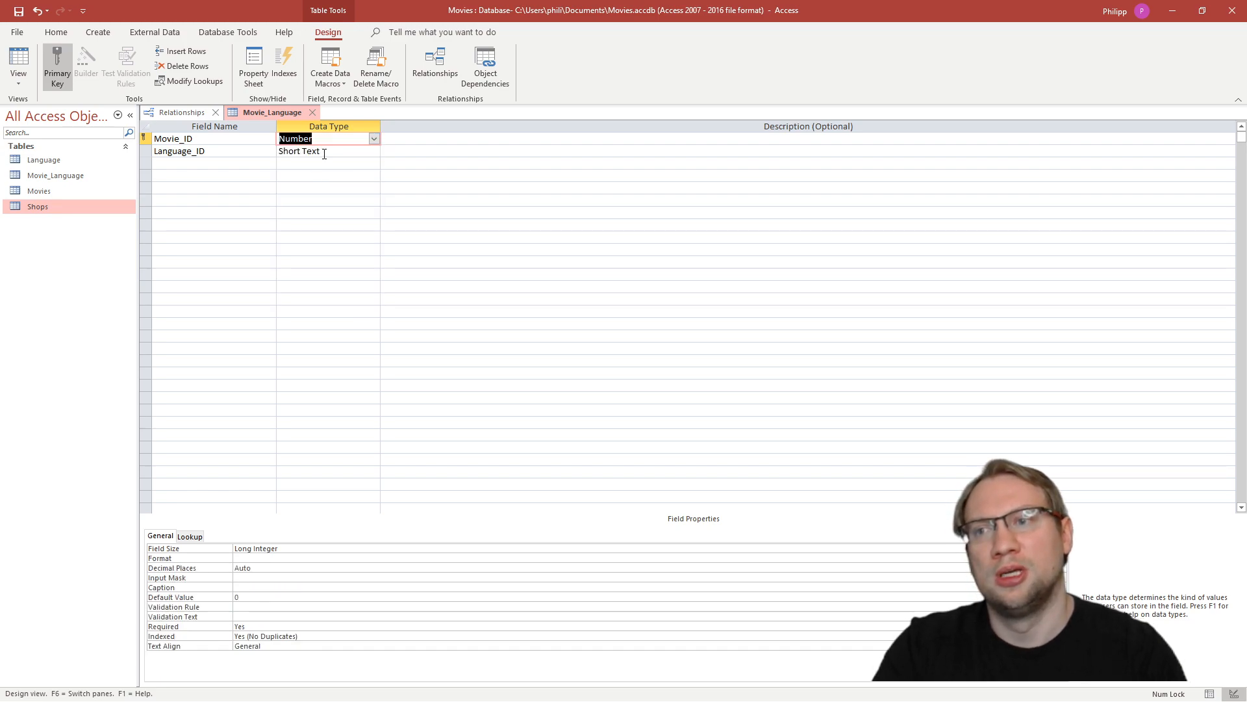
{"action": "left_click", "coordinate": [325, 151]}
{"action": "left_click", "coordinate": [375, 151]}
{"action": "left_click", "coordinate": [330, 188]}
{"action": "left_click", "coordinate": [357, 236]}
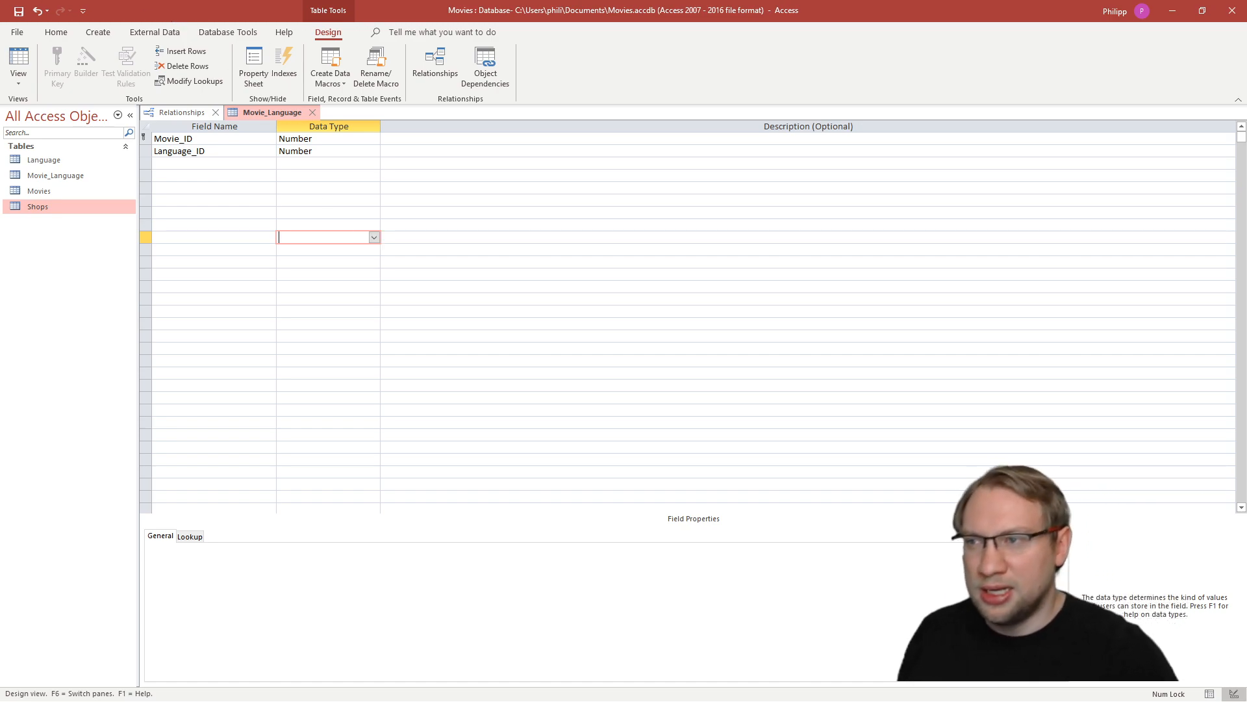
{"action": "left_click", "coordinate": [18, 11]}
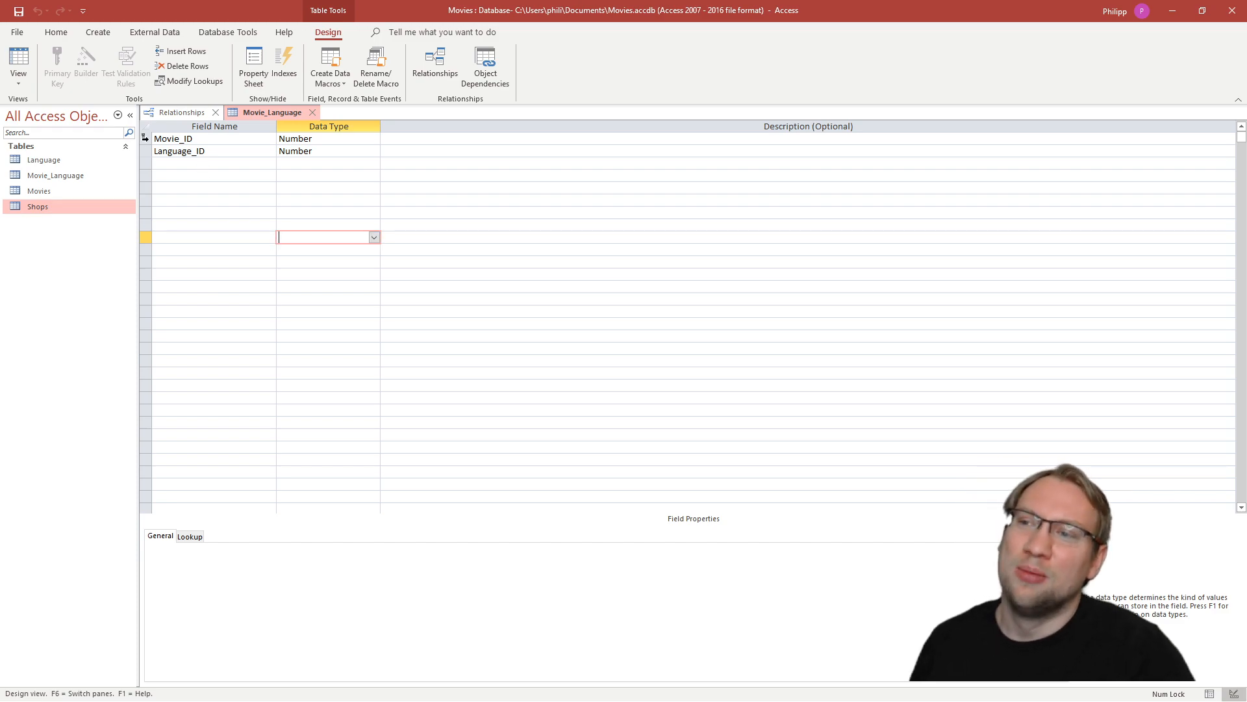
{"action": "left_click", "coordinate": [145, 138]}
{"action": "left_click", "coordinate": [146, 152]}
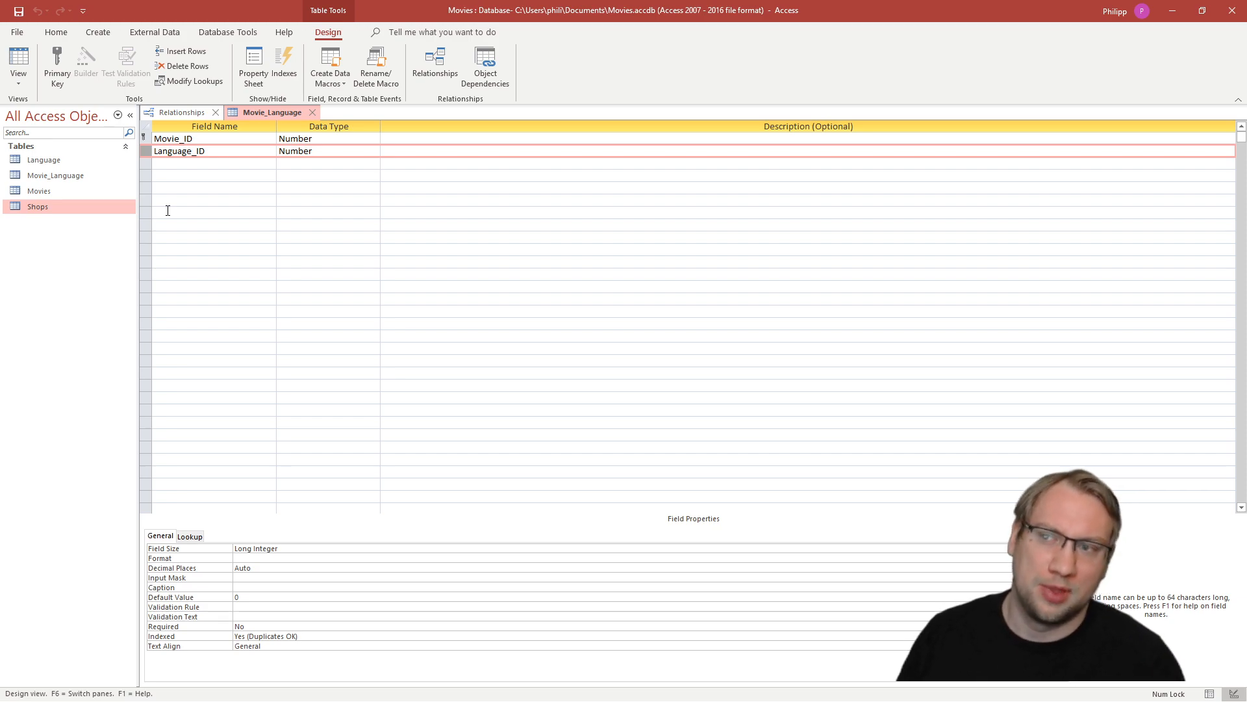
{"action": "left_click", "coordinate": [146, 139]}
{"action": "left_click_drag", "start_coordinate": [146, 145], "coordinate": [147, 157]}
{"action": "left_click", "coordinate": [147, 153]}
{"action": "left_click", "coordinate": [182, 234]}
{"action": "left_click", "coordinate": [164, 192]}
- Make Movie_ID and Language_ID together the primary key of Movie_Language and save the table
{"action": "left_click", "coordinate": [147, 154]}
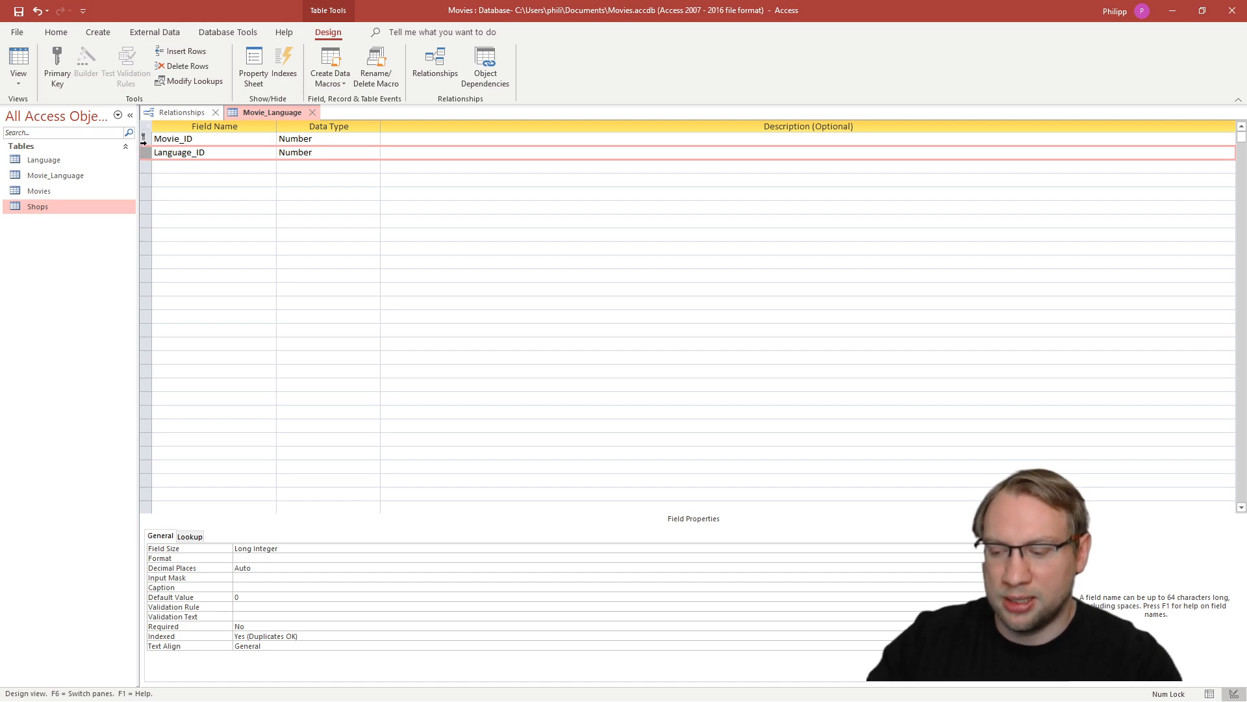
{"action": "left_click", "coordinate": [143, 139]}
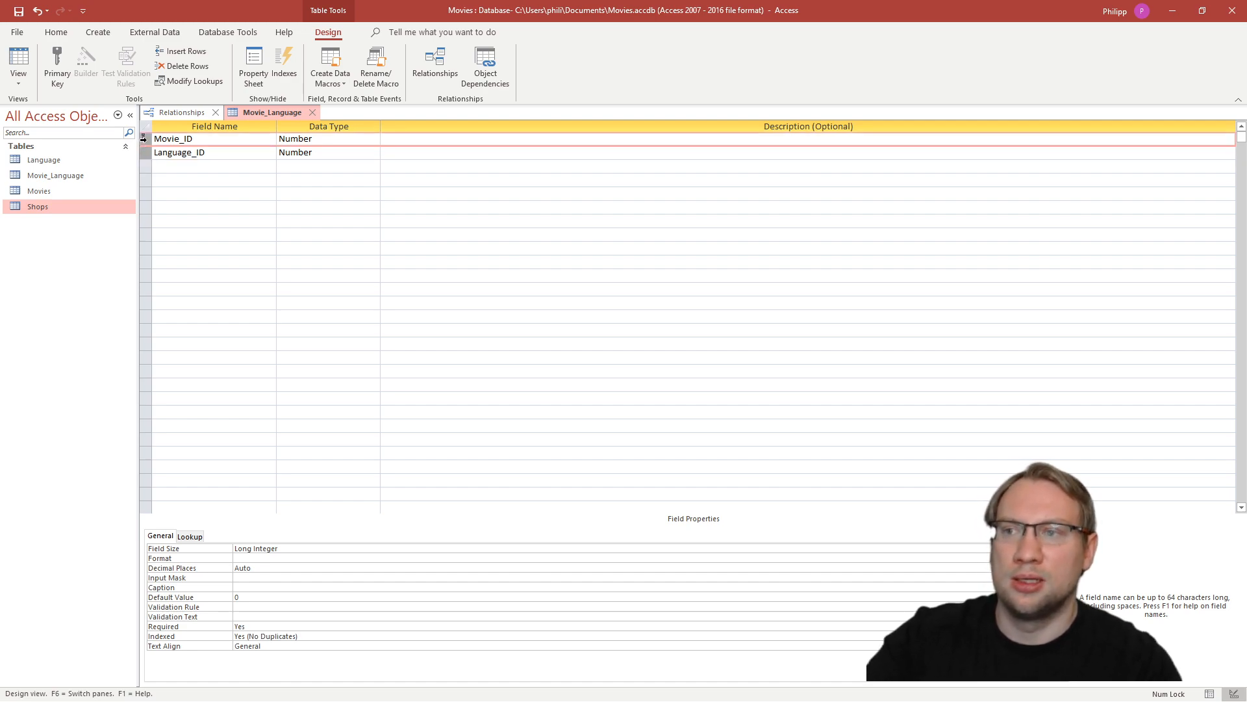
{"action": "left_click", "coordinate": [60, 79]}
{"action": "left_click", "coordinate": [162, 153]}
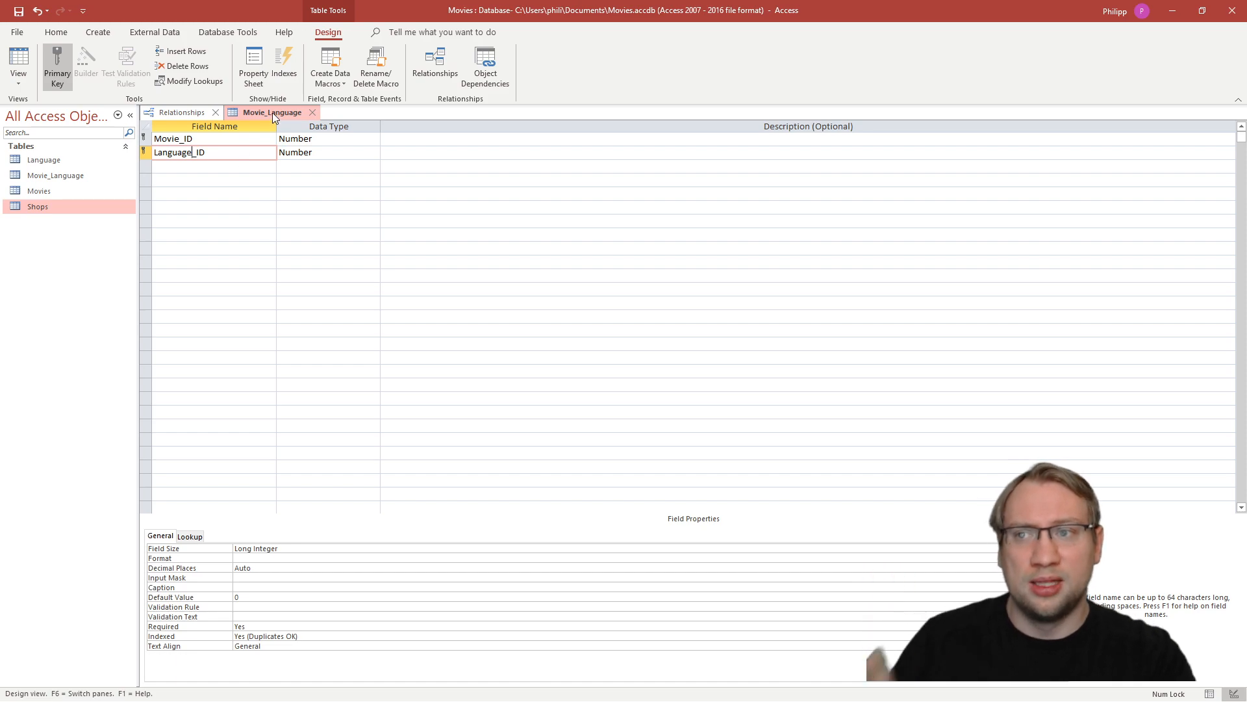
{"action": "left_click", "coordinate": [18, 11]}
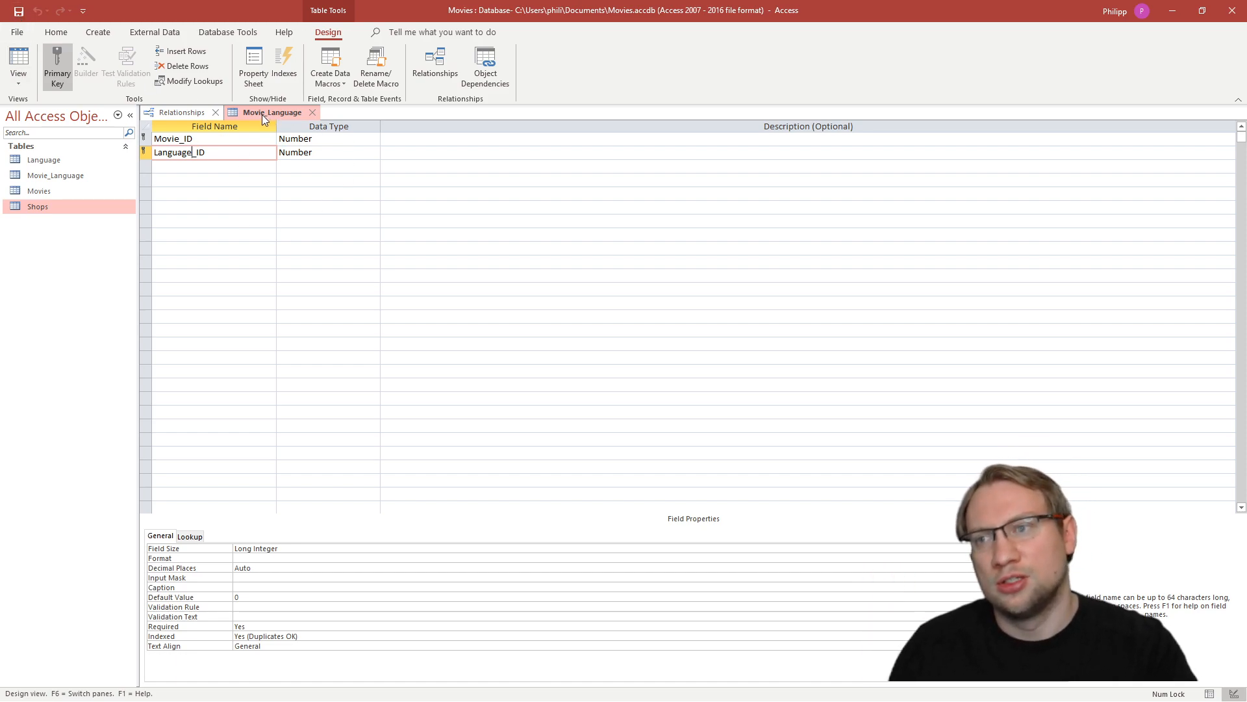
- Close the Movie_Language design and add the table to the relationship diagram between Language and Movies
{"action": "middle_click", "coordinate": [262, 115]}
{"action": "left_click_drag", "start_coordinate": [55, 177], "coordinate": [348, 191]}
{"action": "left_click_drag", "start_coordinate": [241, 186], "coordinate": [218, 196]}
{"action": "left_click_drag", "start_coordinate": [365, 192], "coordinate": [351, 194]}
{"action": "left_click", "coordinate": [340, 158]}
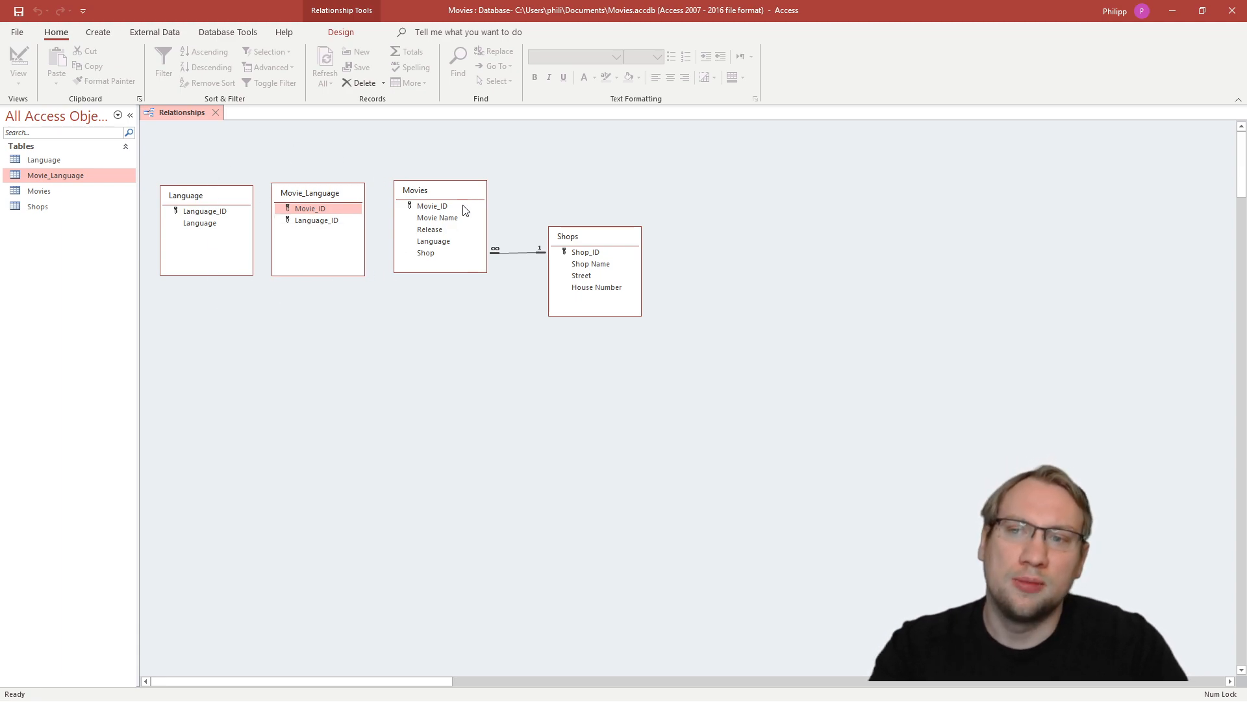
- Relate Movie_ID in Movies to Movie_ID in Movie_Language with referential integrity enforced
{"action": "left_click", "coordinate": [454, 190]}
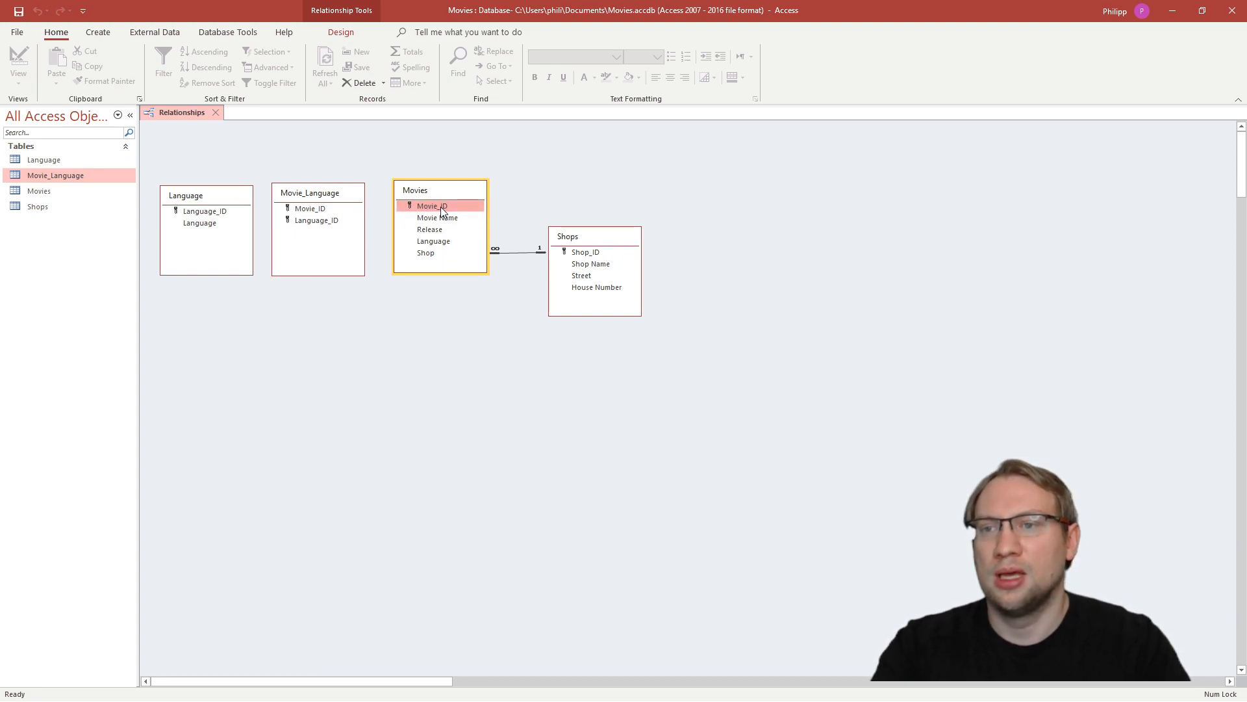
{"action": "left_click_drag", "start_coordinate": [430, 205], "coordinate": [311, 210]}
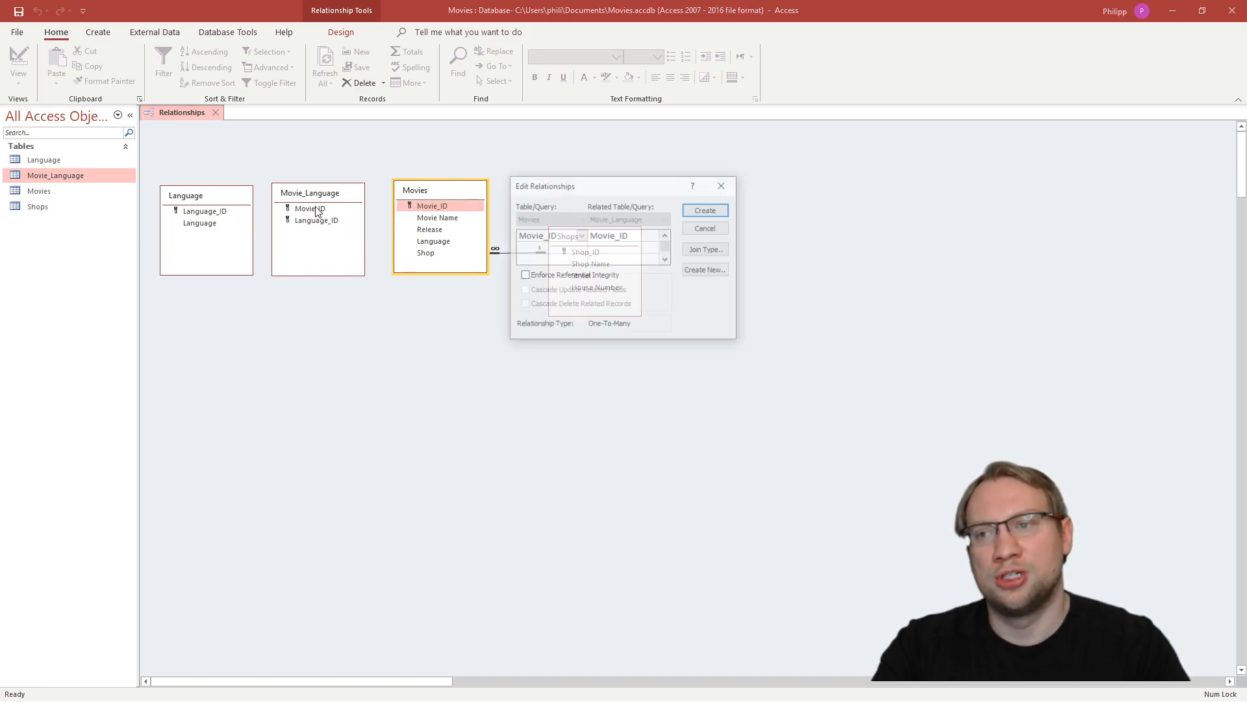
{"action": "left_click", "coordinate": [525, 277]}
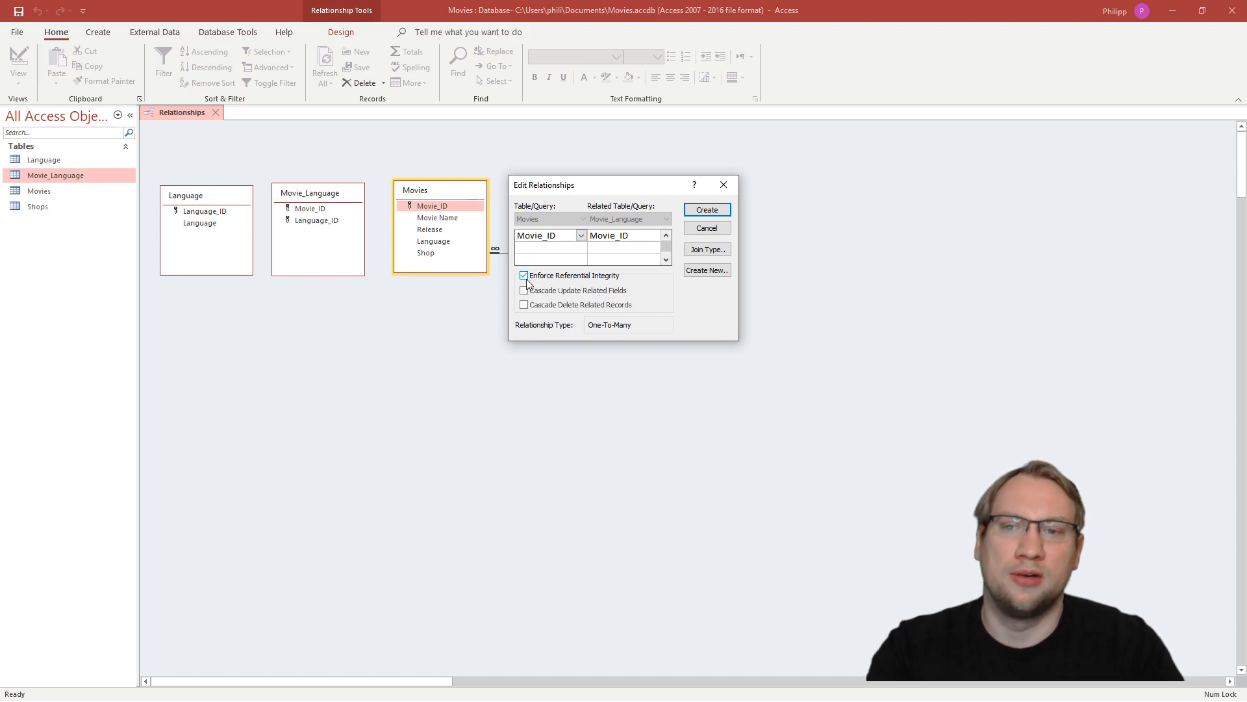
{"action": "left_click", "coordinate": [713, 213]}
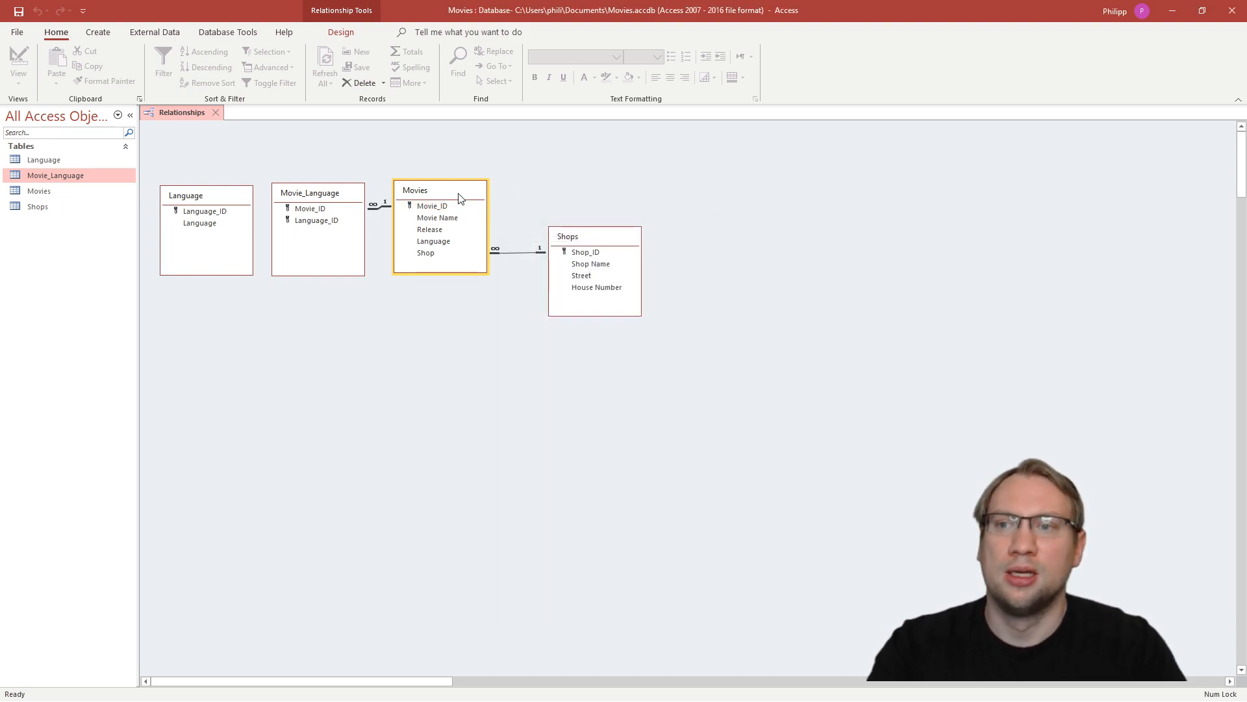
- Shift Movies and Shops together to the right in the diagram and centre Movie_Language between Language and Movies
{"action": "left_click_drag", "start_coordinate": [726, 154], "coordinate": [408, 397]}
{"action": "left_click_drag", "start_coordinate": [468, 189], "coordinate": [529, 192]}
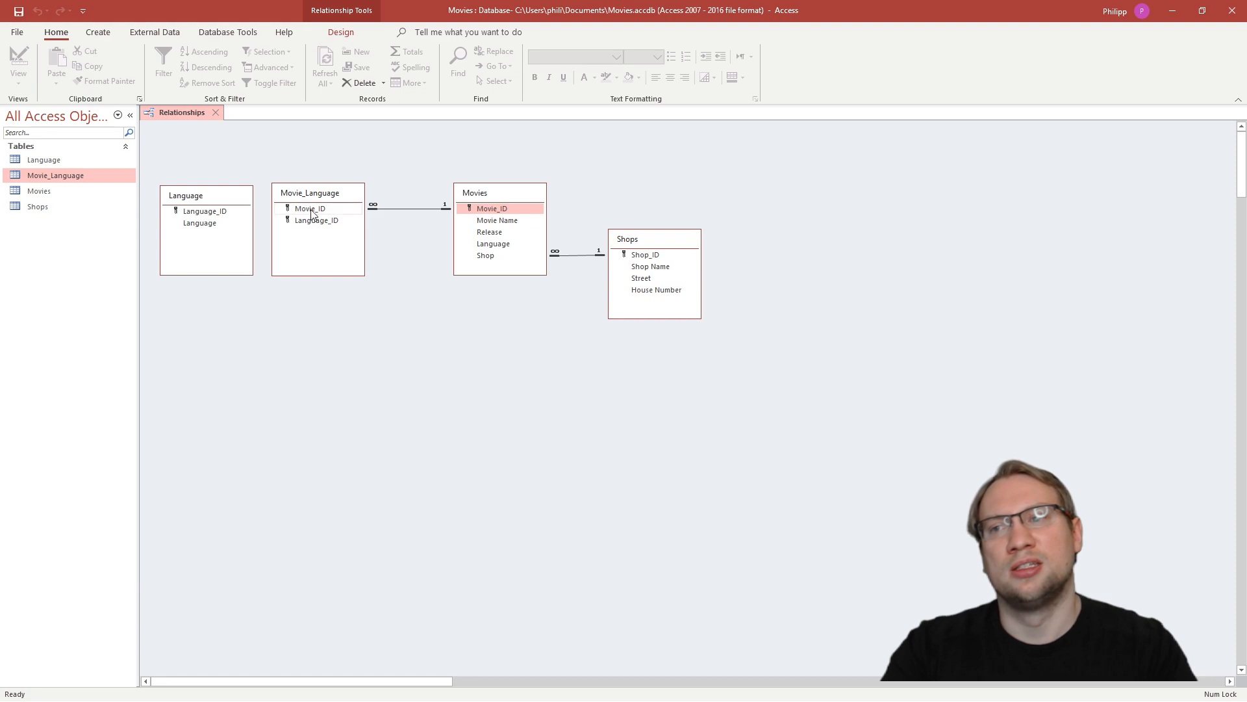
{"action": "left_click_drag", "start_coordinate": [351, 195], "coordinate": [374, 196]}
{"action": "left_click", "coordinate": [404, 207]}
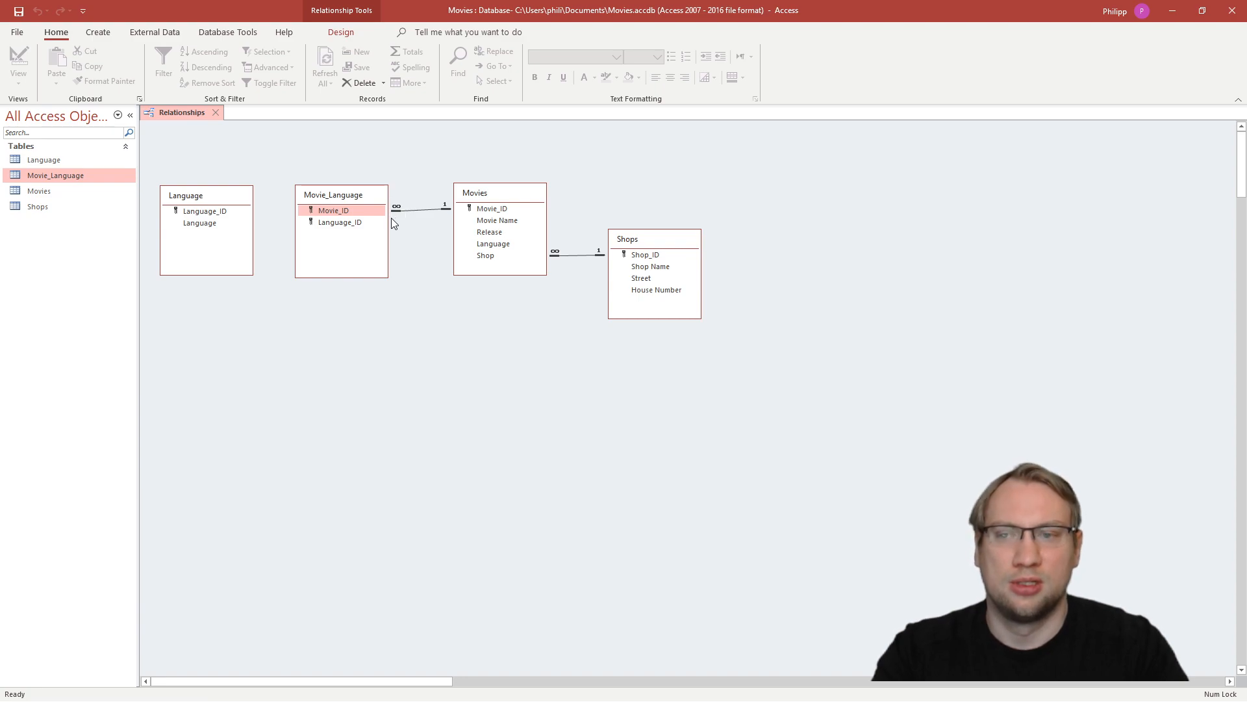
{"action": "left_click", "coordinate": [481, 207]}
{"action": "left_click", "coordinate": [356, 213]}
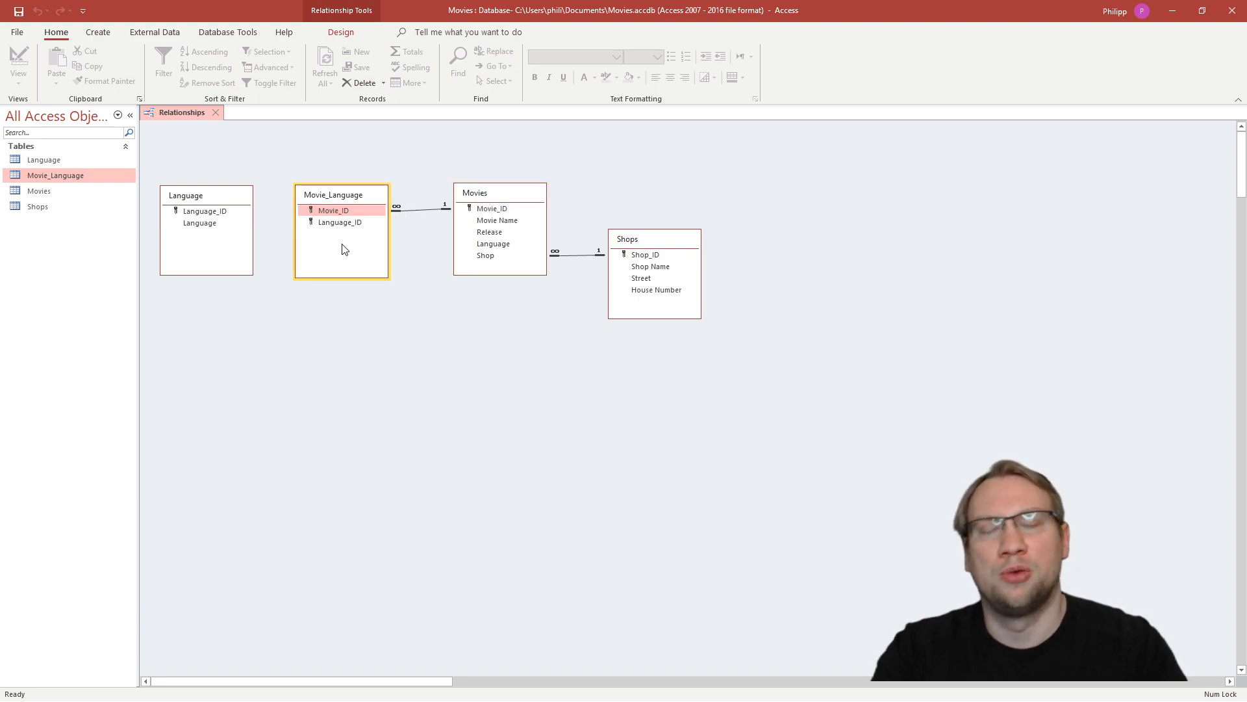
- Relate Language_ID in Language to Language_ID in Movie_Language with referential integrity enforced
{"action": "left_click", "coordinate": [200, 197]}
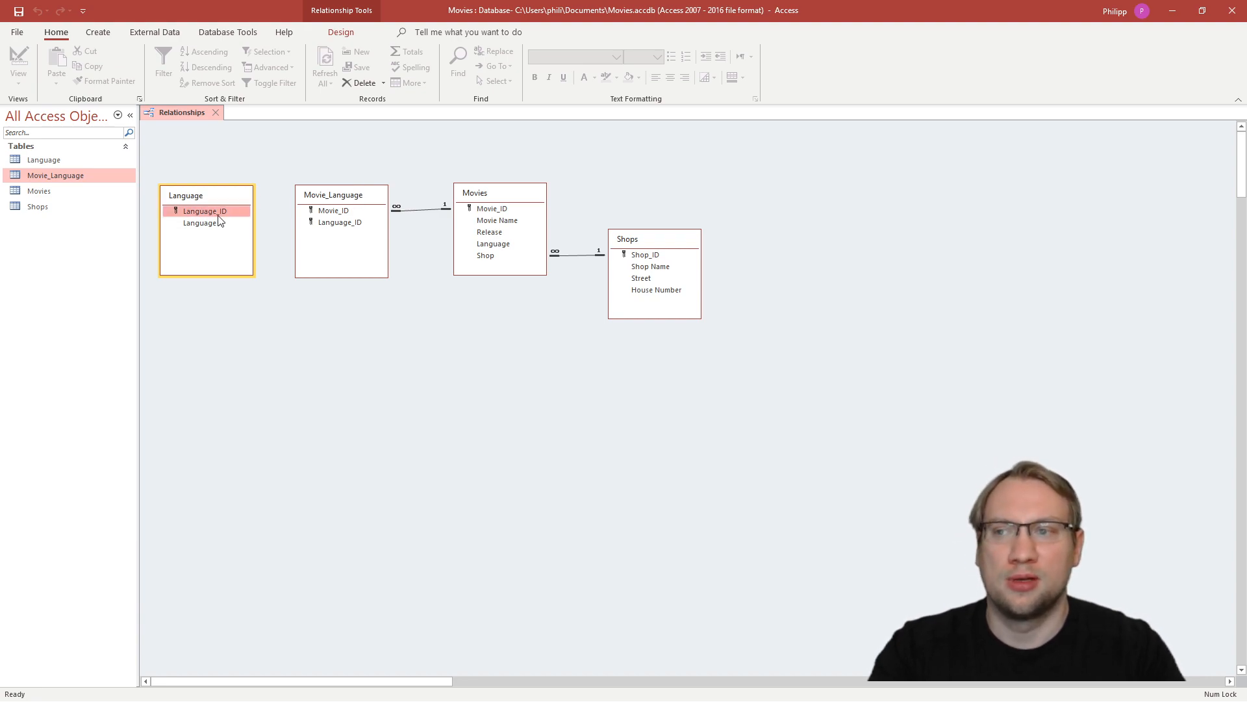
{"action": "left_click_drag", "start_coordinate": [209, 211], "coordinate": [341, 229]}
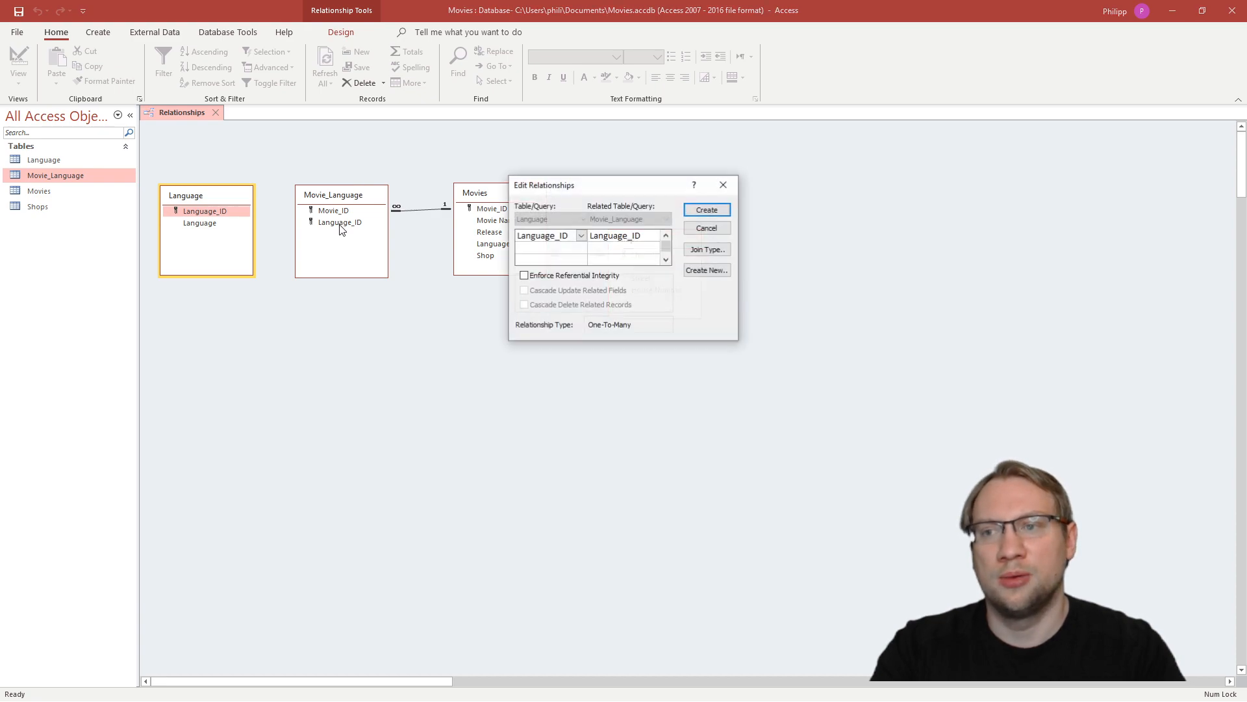
{"action": "left_click", "coordinate": [524, 275]}
{"action": "left_click", "coordinate": [707, 209]}
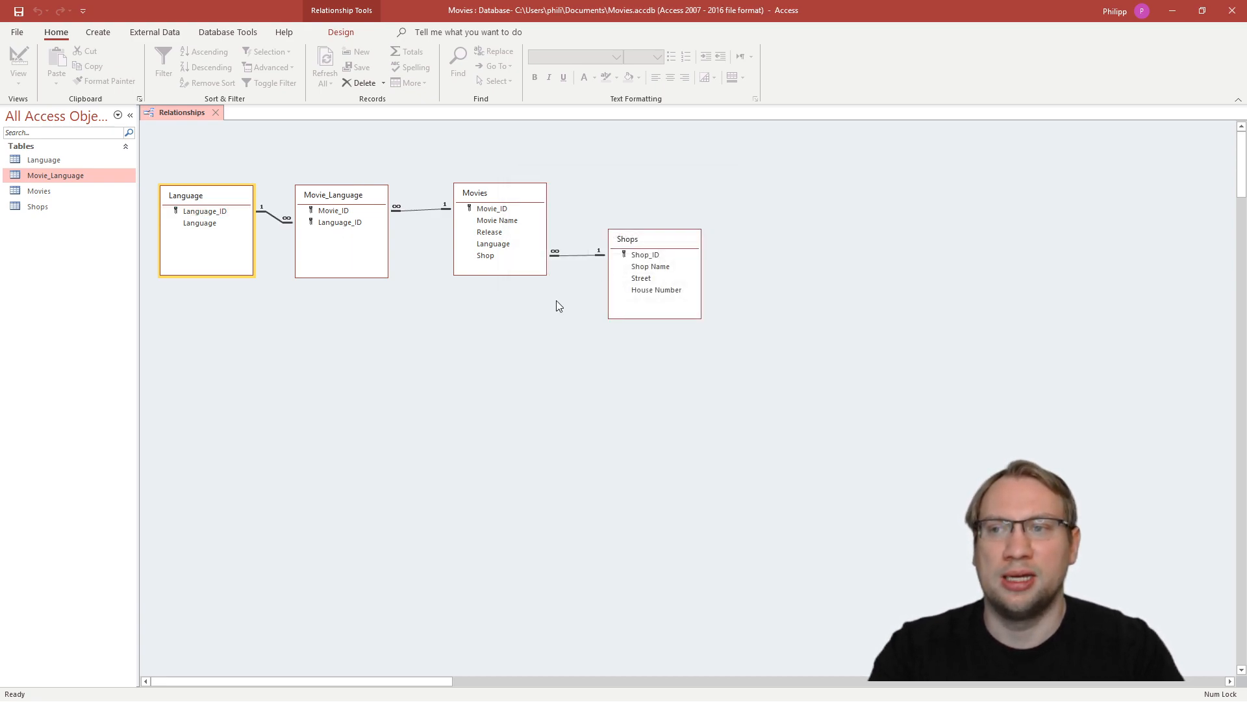
- Move the Language table slightly lower to straighten its link to Movie_Language, and review the linked fields of Movie_Language
{"action": "left_click_drag", "start_coordinate": [225, 198], "coordinate": [223, 207]}
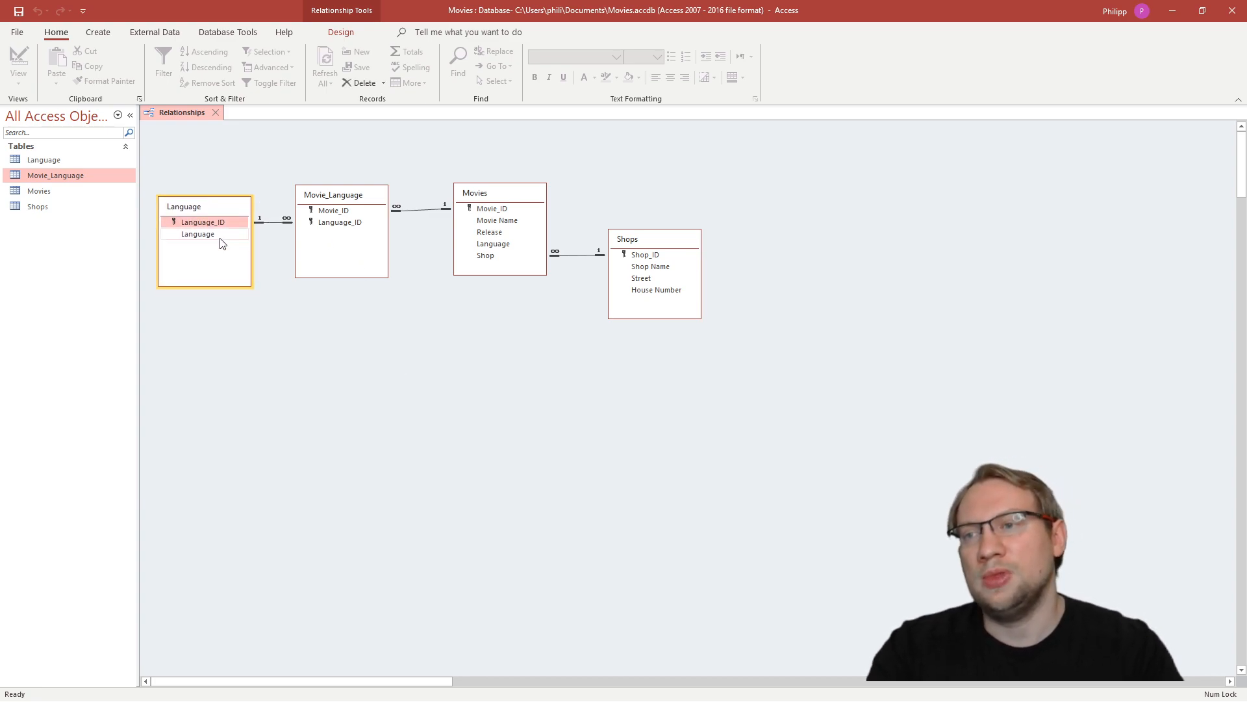
{"action": "left_click", "coordinate": [347, 223]}
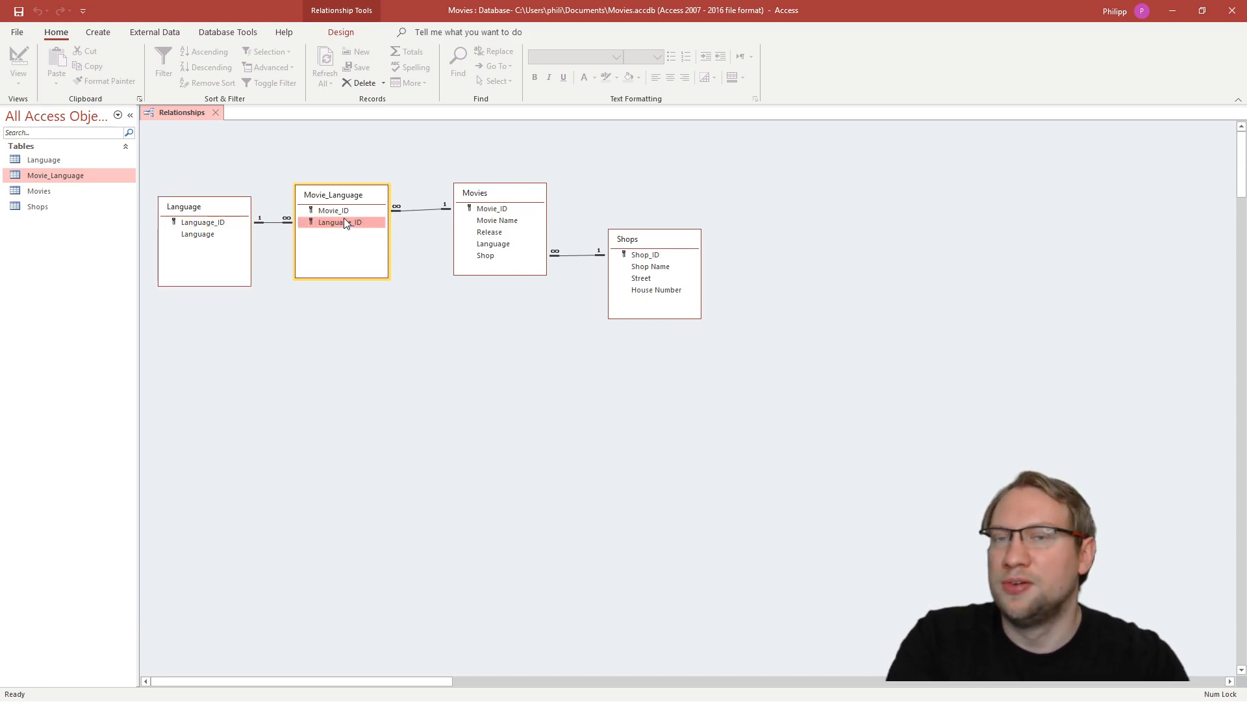
{"action": "left_click", "coordinate": [355, 209]}
{"action": "left_click", "coordinate": [527, 195]}
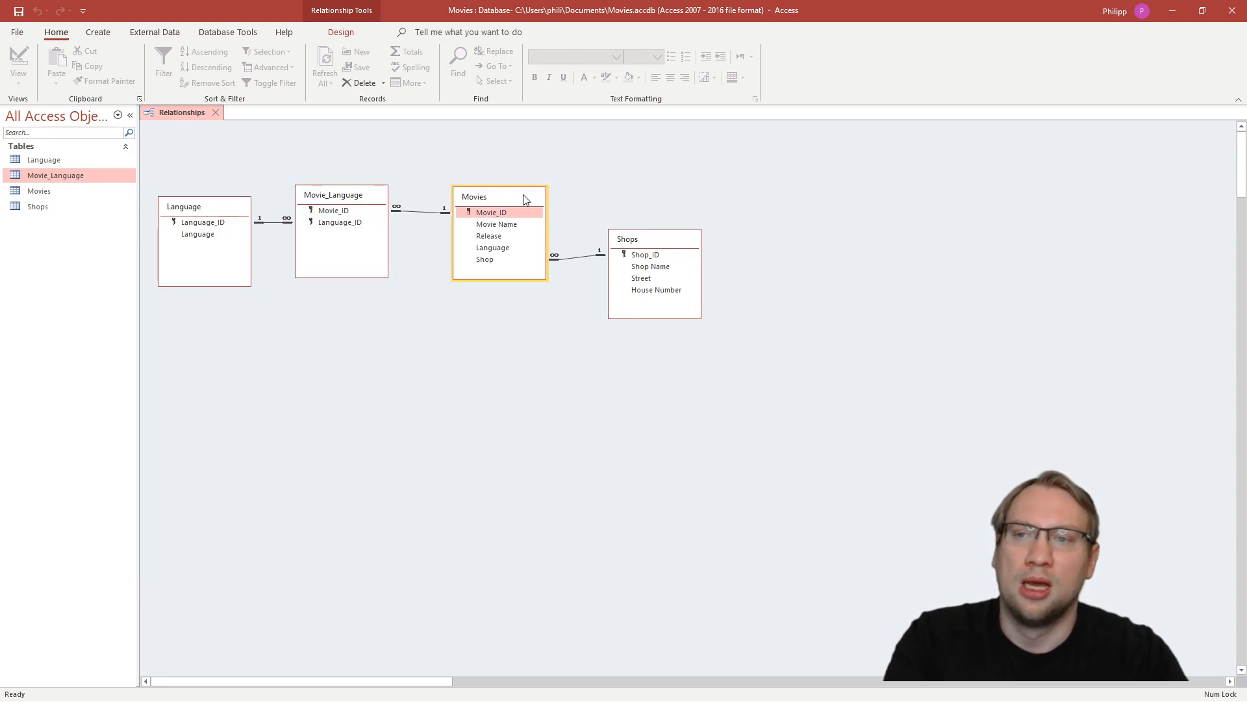
{"action": "left_click", "coordinate": [336, 213]}
{"action": "left_click", "coordinate": [336, 223]}
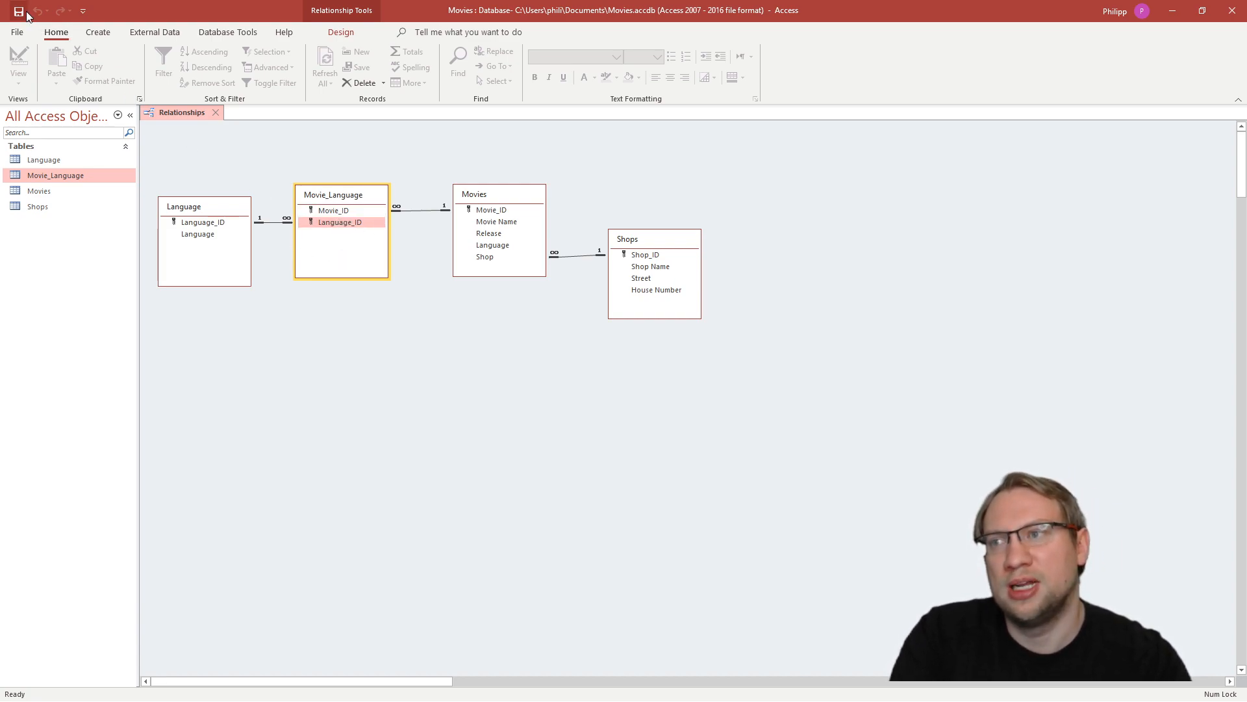
- Move the Shops table slightly lower in the diagram to straighten its link to Movies
{"action": "left_click", "coordinate": [399, 319]}
{"action": "left_click_drag", "start_coordinate": [661, 238], "coordinate": [663, 239]}
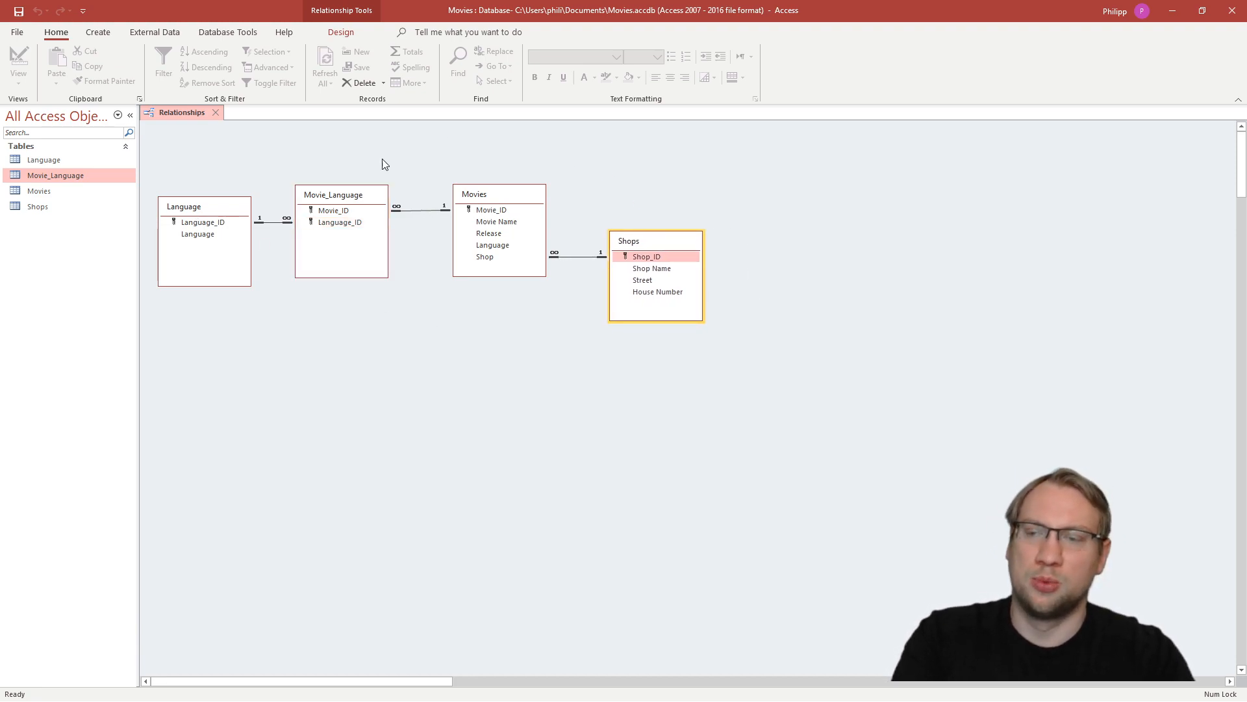
- Open the Movie_Language, Movies and Language tables to review their records, and close all three again
{"action": "double_click", "coordinate": [50, 174]}
{"action": "double_click", "coordinate": [44, 191]}
{"action": "double_click", "coordinate": [45, 161]}
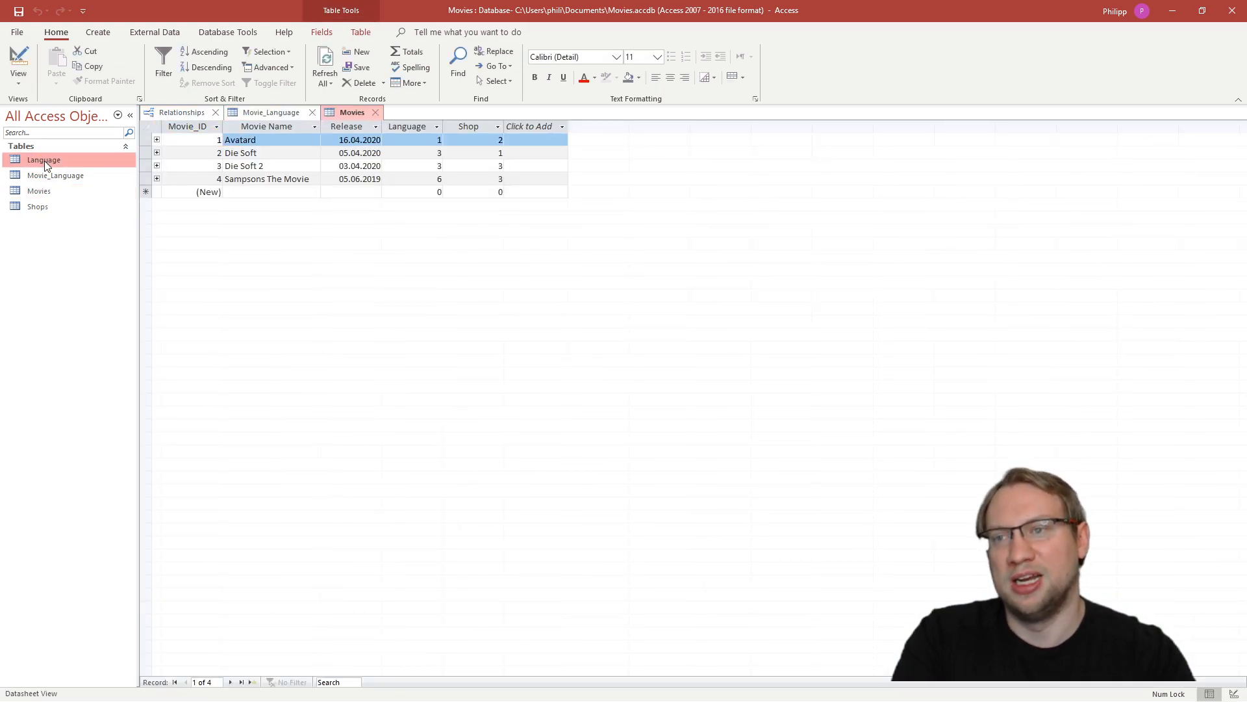
{"action": "left_click", "coordinate": [253, 112]}
{"action": "left_click", "coordinate": [357, 117]}
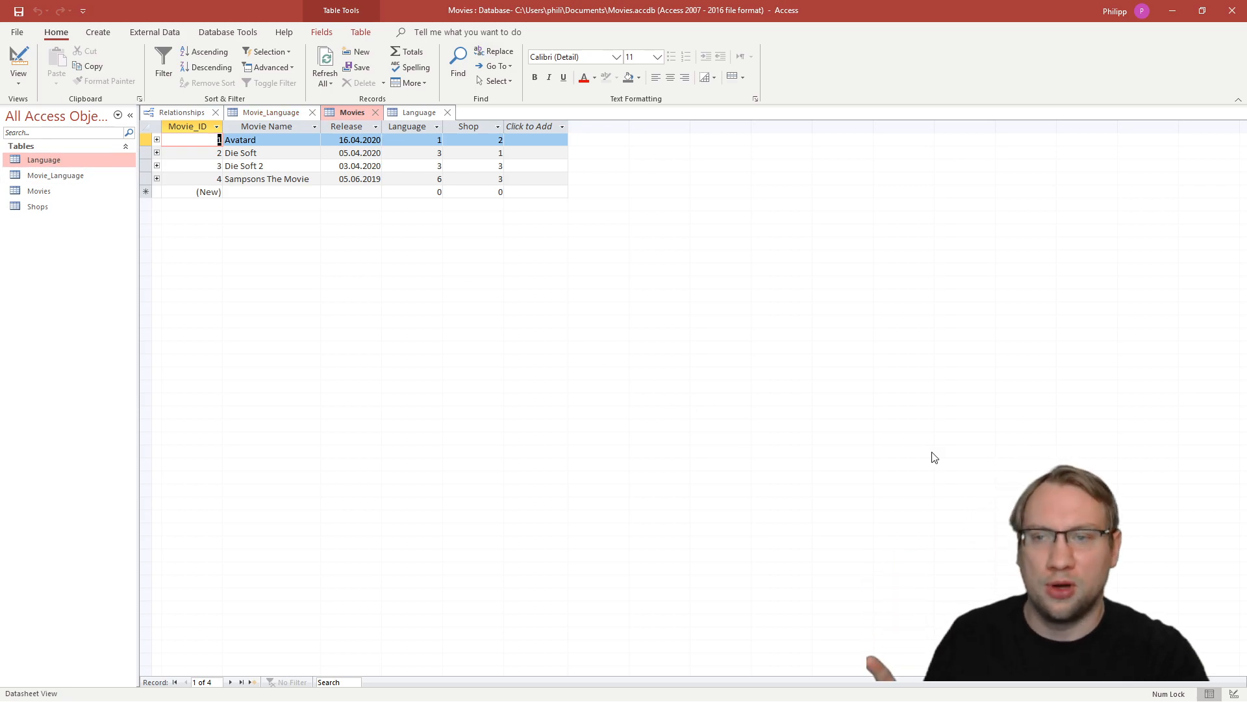
{"action": "middle_click", "coordinate": [245, 111]}
{"action": "middle_click", "coordinate": [245, 111]}
{"action": "middle_click", "coordinate": [245, 111]}
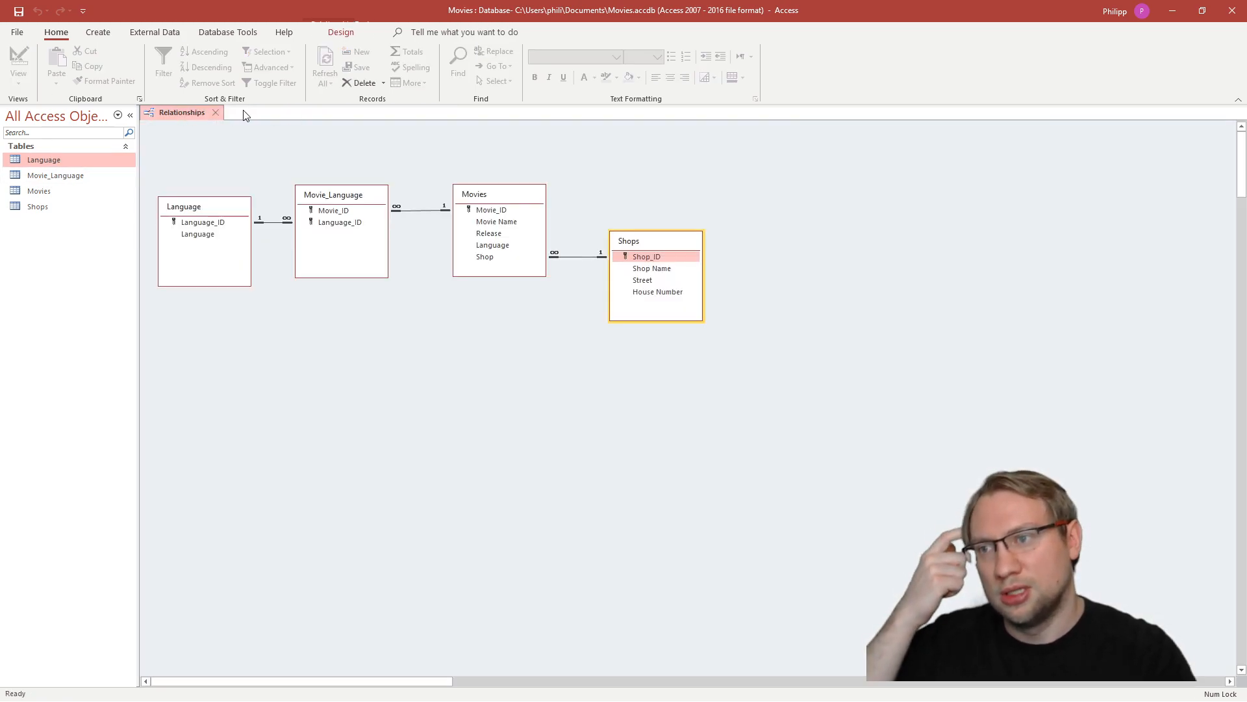
- Delete the Language field from the Movies table's design, then save and close the table
{"action": "left_click", "coordinate": [492, 245]}
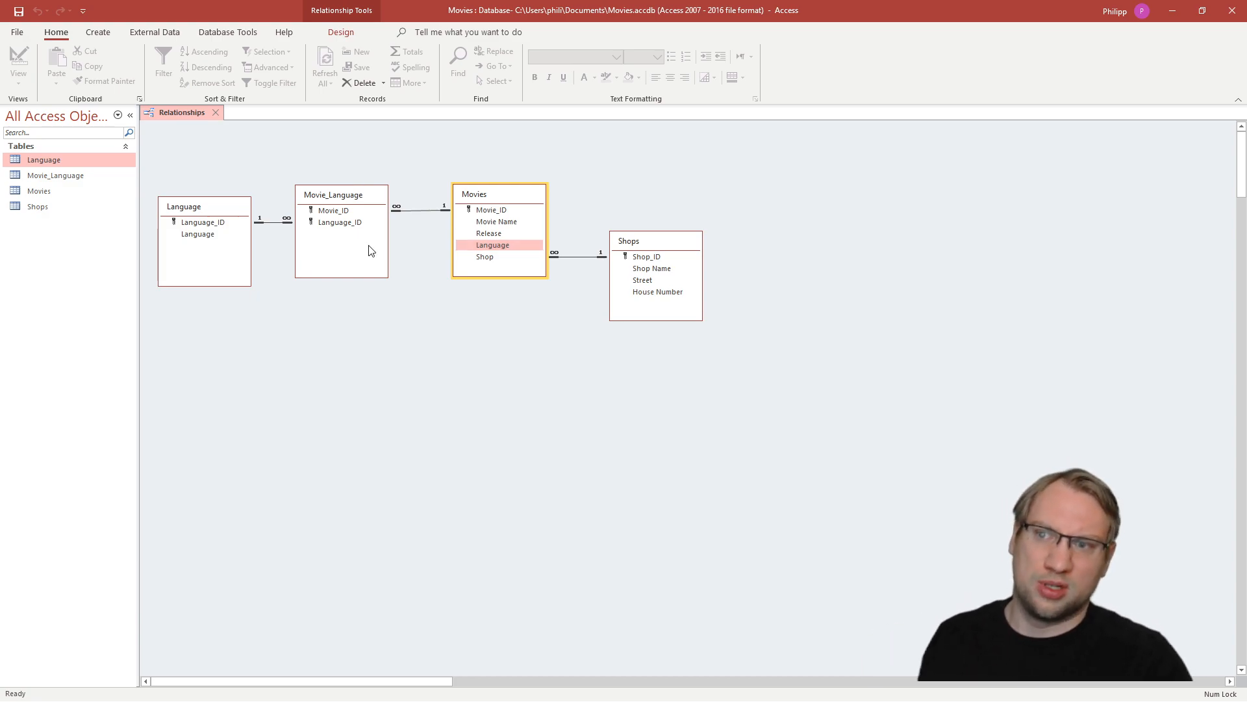
{"action": "left_click", "coordinate": [343, 194]}
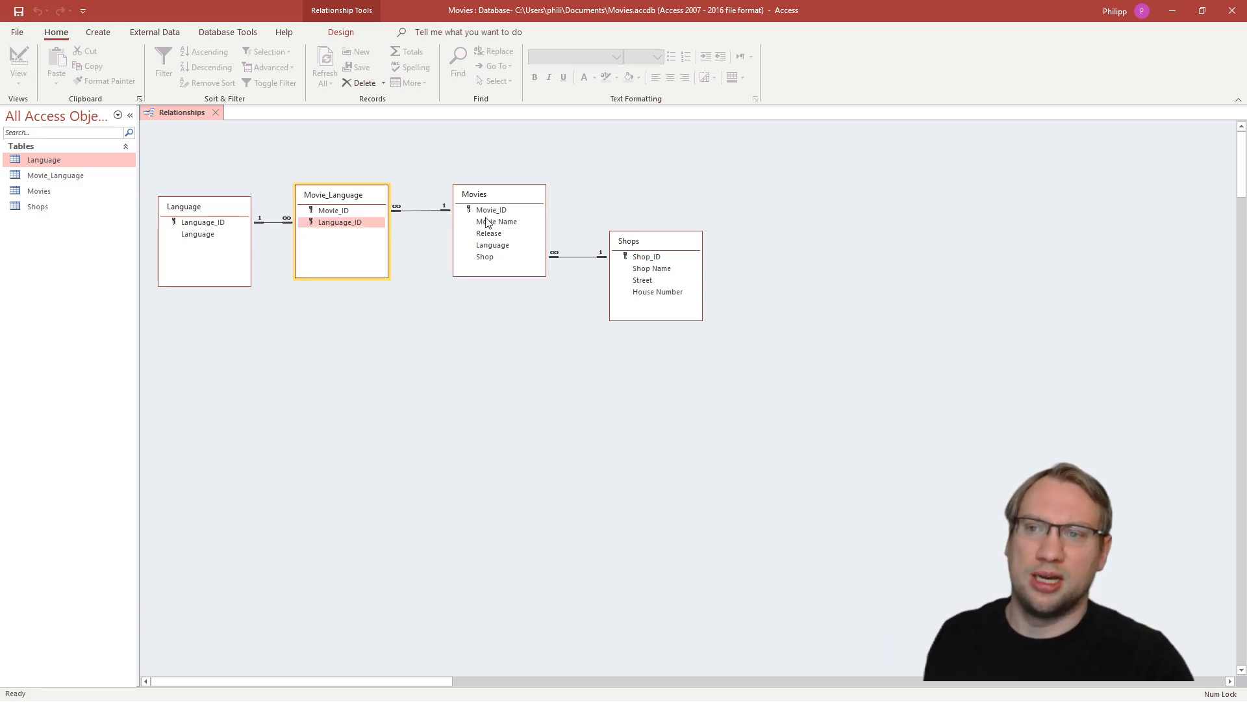
{"action": "left_click", "coordinate": [497, 196]}
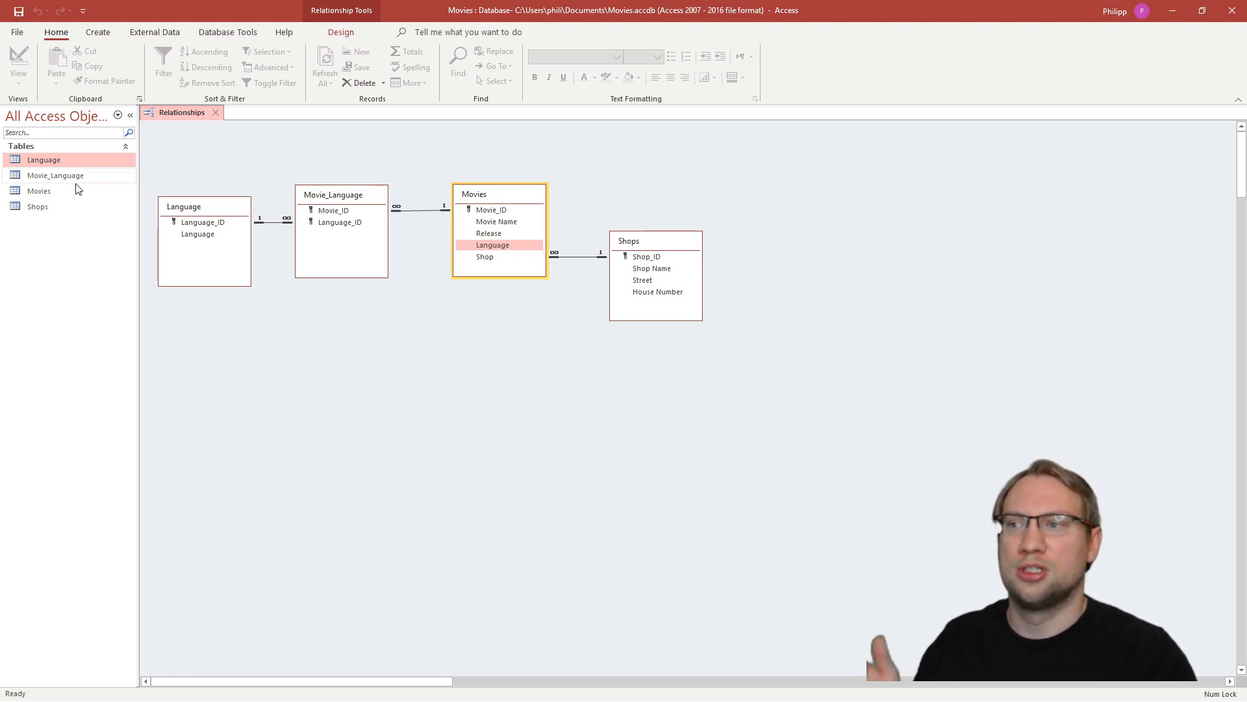
{"action": "double_click", "coordinate": [57, 193]}
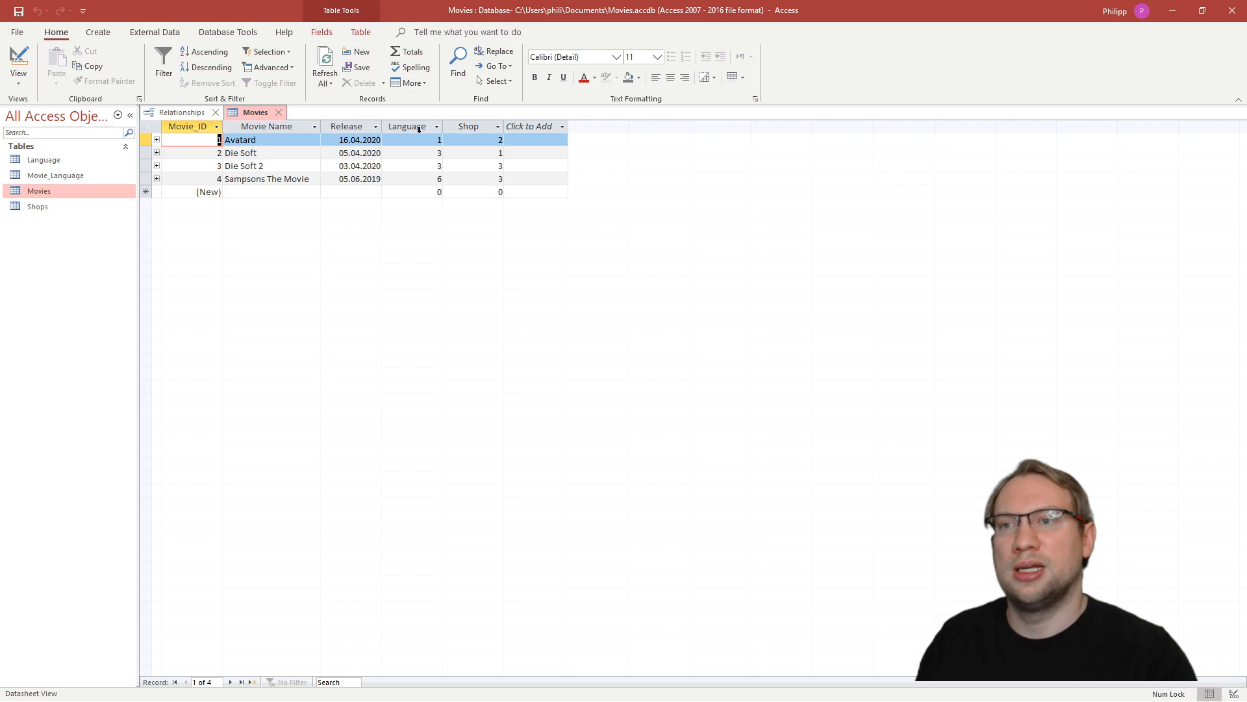
{"action": "left_click", "coordinate": [1237, 694]}
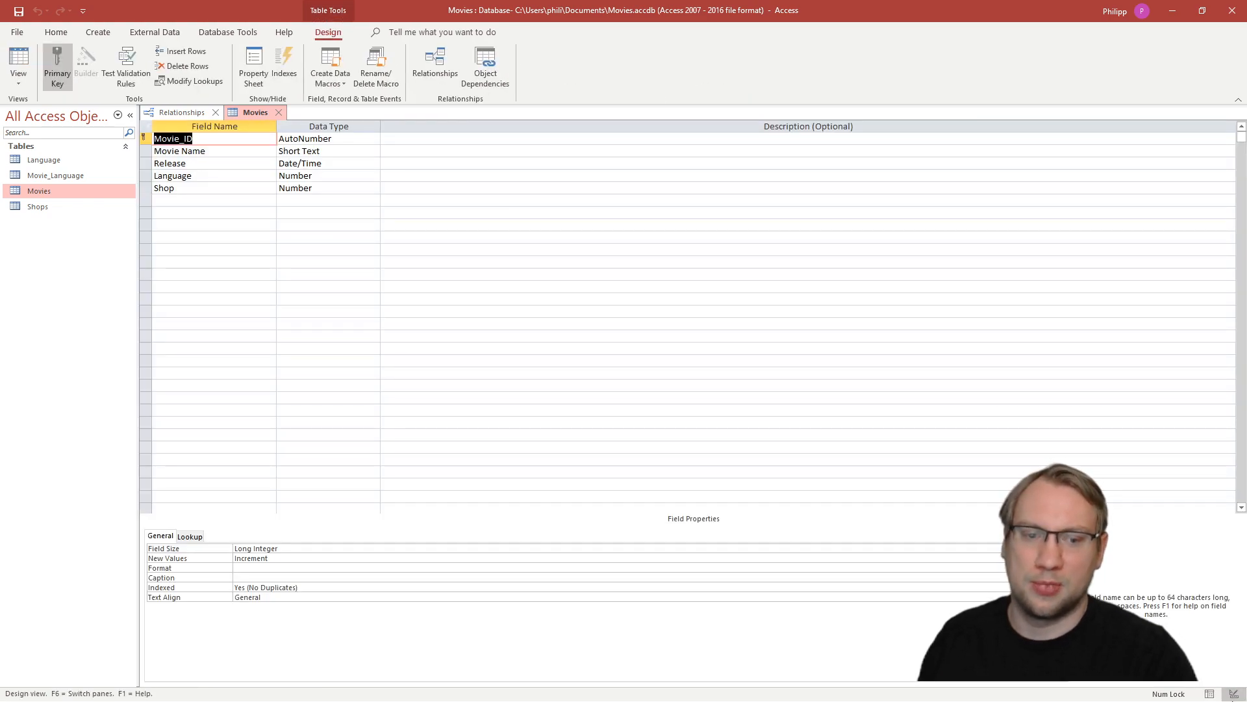
{"action": "left_click", "coordinate": [143, 175]}
{"action": "key", "text": "Delete"}
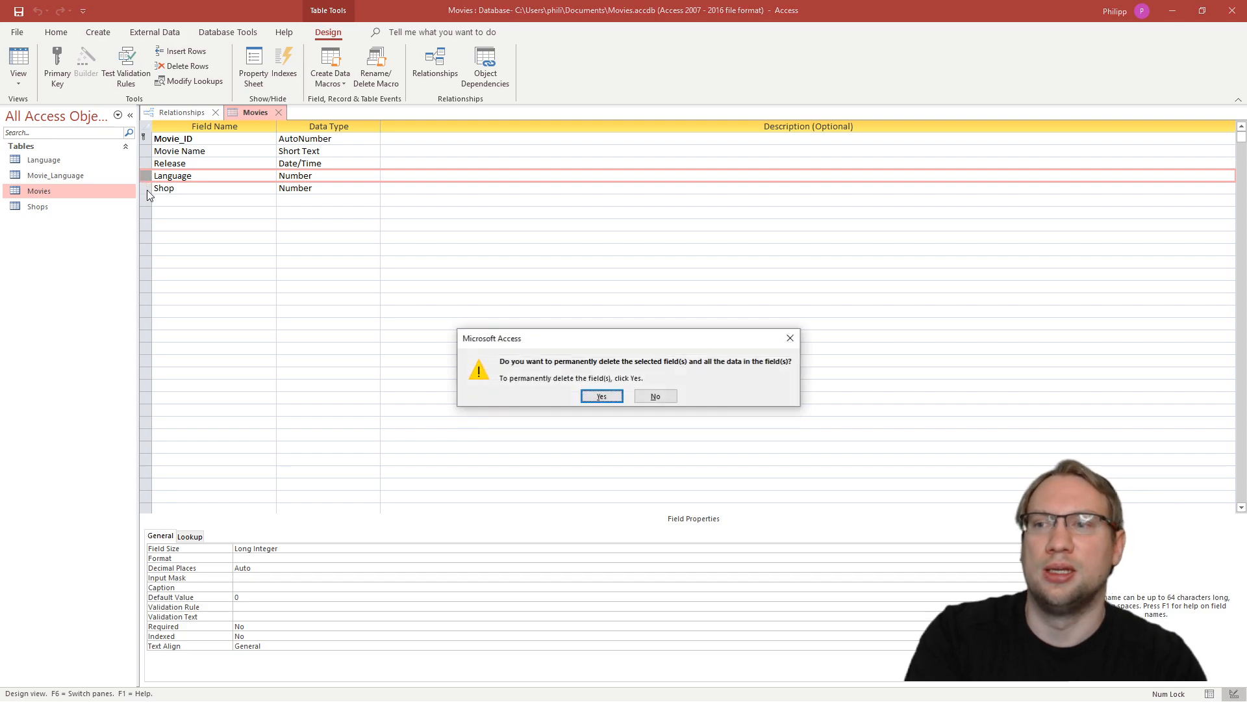
{"action": "left_click", "coordinate": [600, 394]}
{"action": "key", "text": "ctrl+s"}
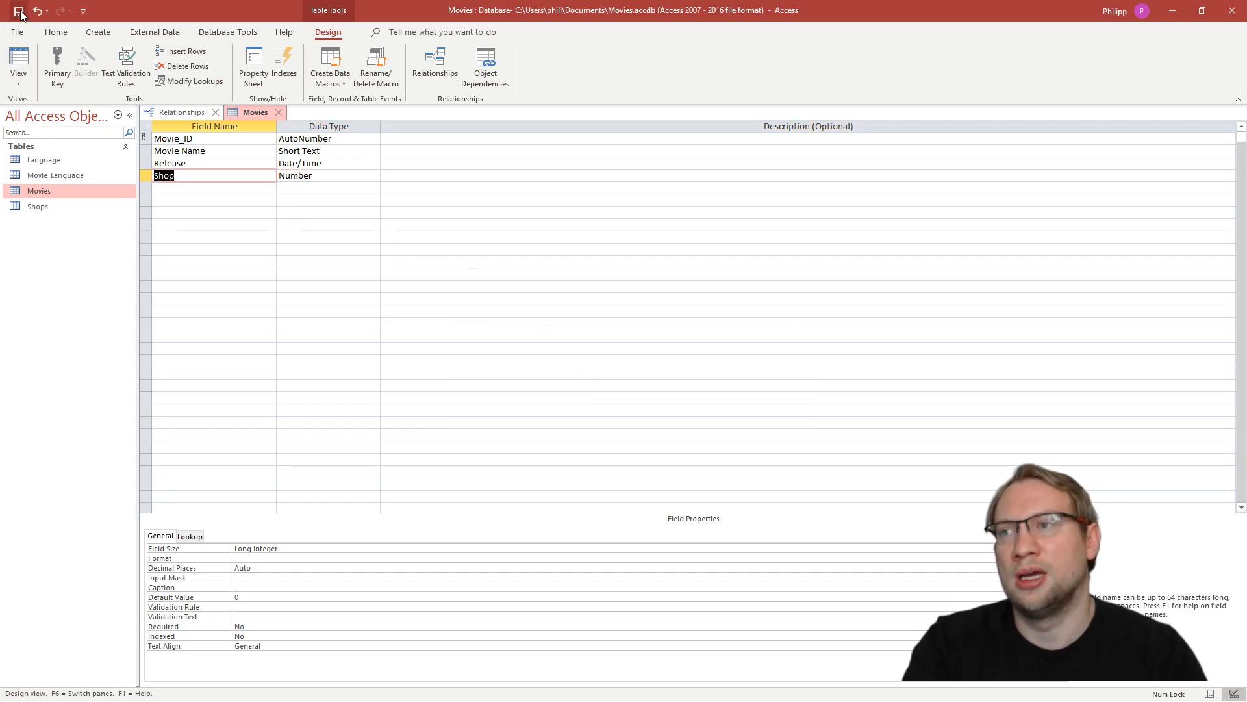
{"action": "middle_click", "coordinate": [266, 108]}
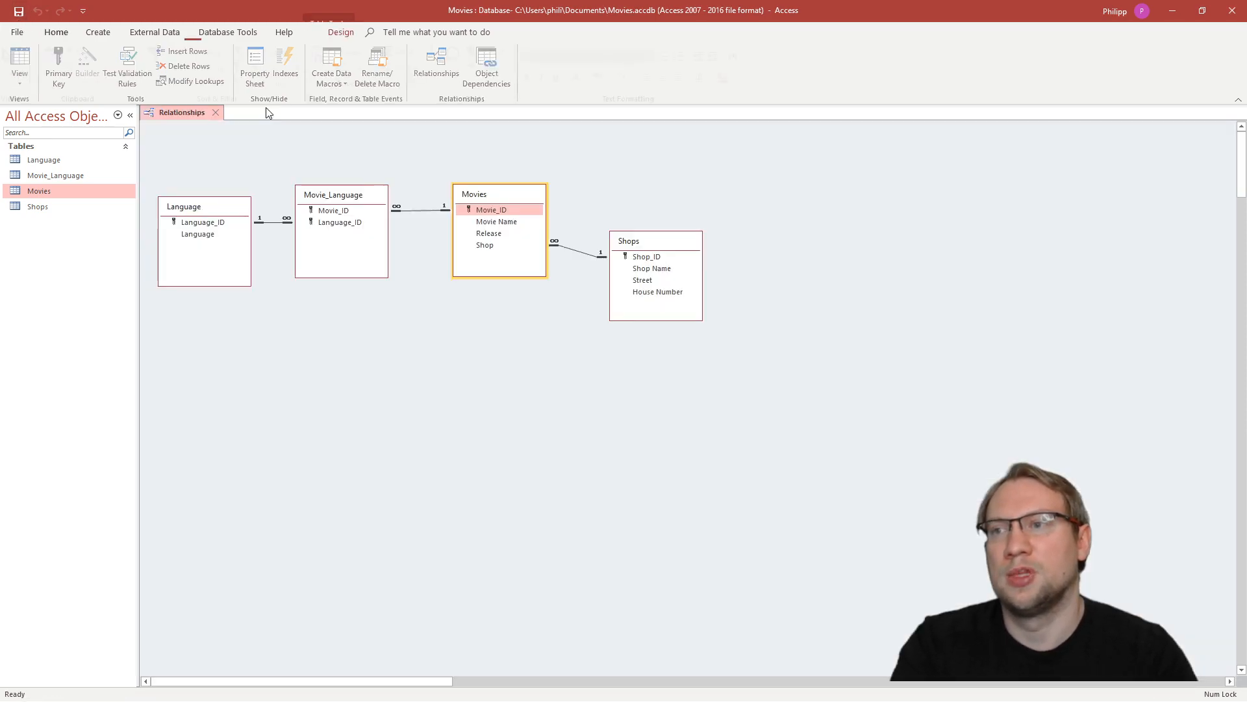
- Open the Movie_Language, Movies and Language tables as datasheets
{"action": "left_click", "coordinate": [464, 326]}
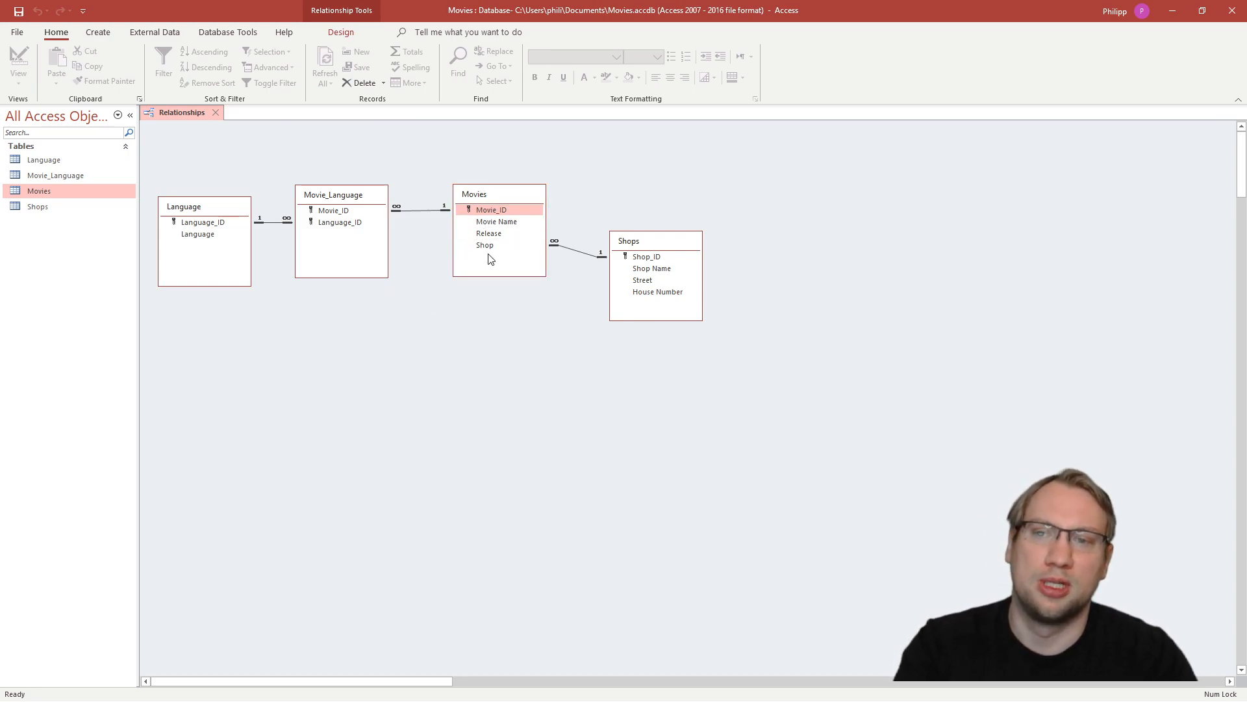
{"action": "left_click_drag", "start_coordinate": [448, 156], "coordinate": [287, 318]}
{"action": "double_click", "coordinate": [65, 175]}
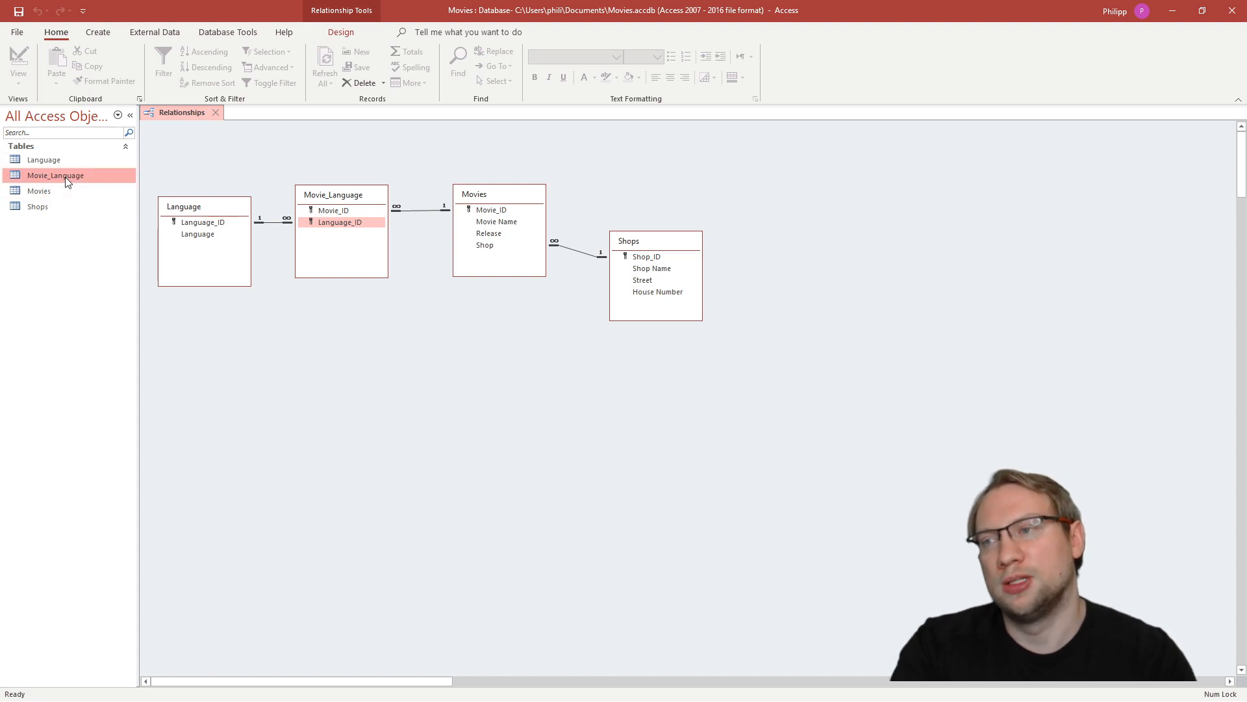
{"action": "double_click", "coordinate": [48, 191]}
{"action": "double_click", "coordinate": [56, 158]}
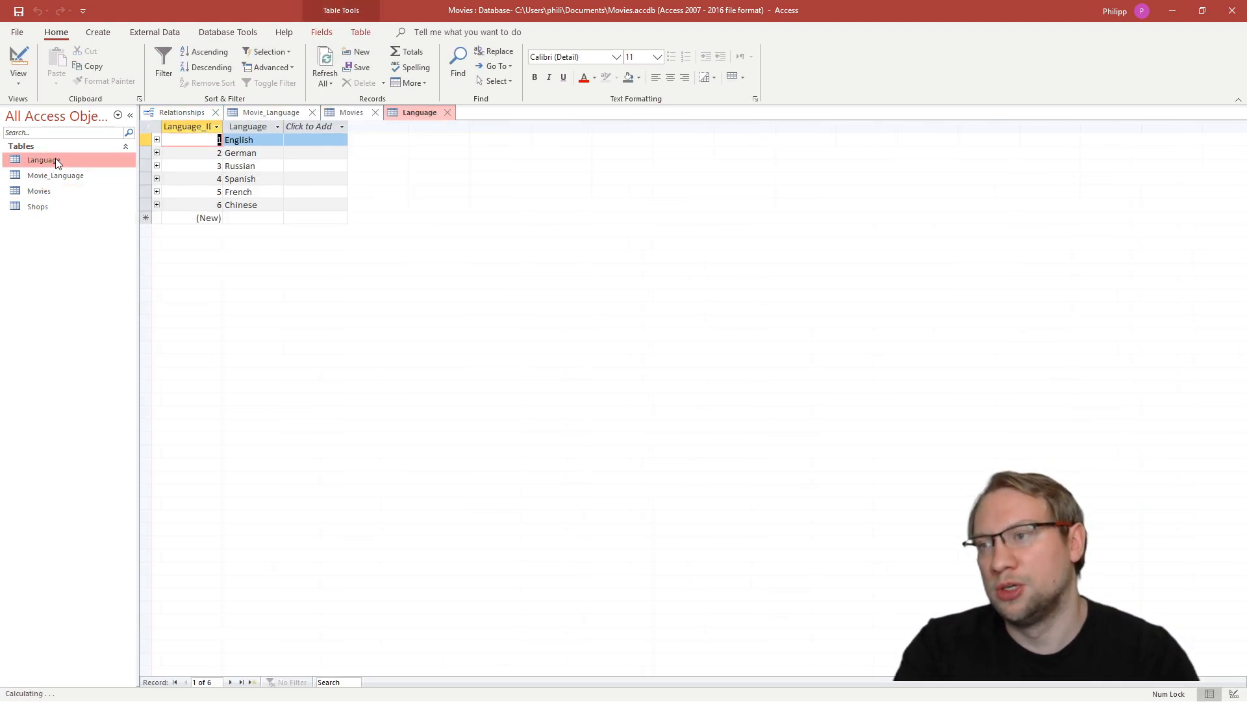
- Examine the Movie_ID values in Movies and the Language_ID values in Language against the columns of Movie_Language
{"action": "left_click", "coordinate": [281, 114]}
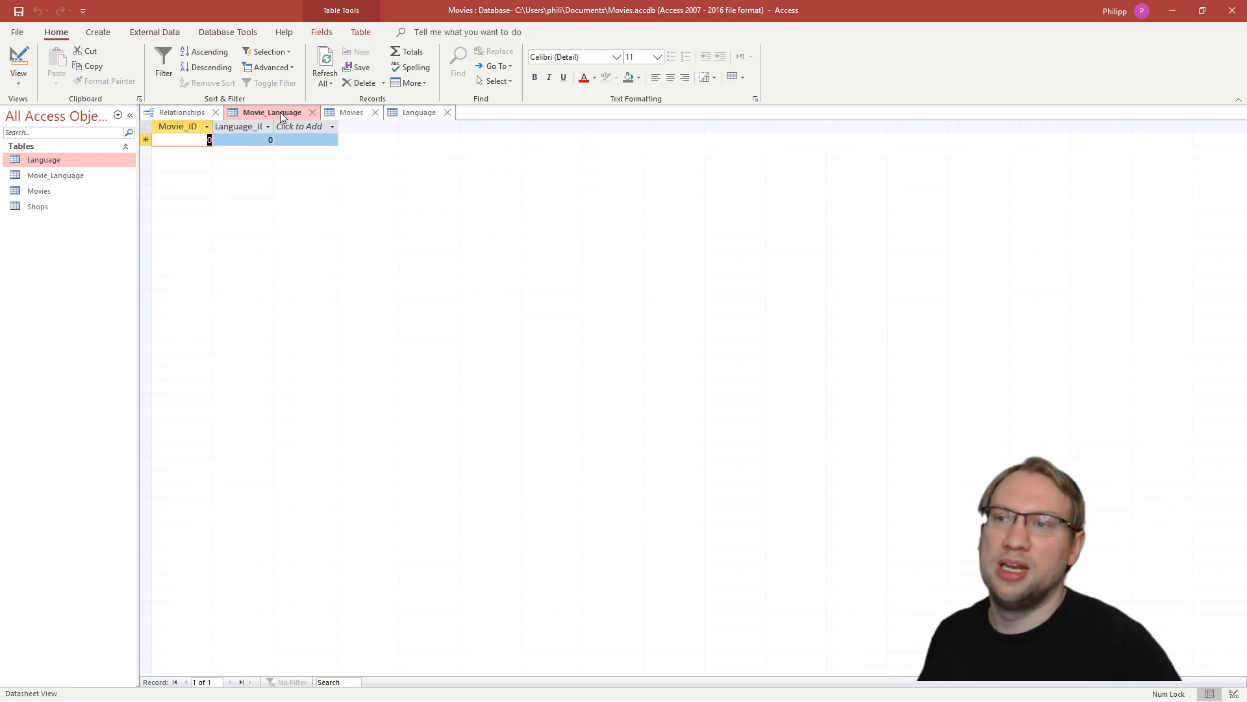
{"action": "left_click", "coordinate": [351, 114]}
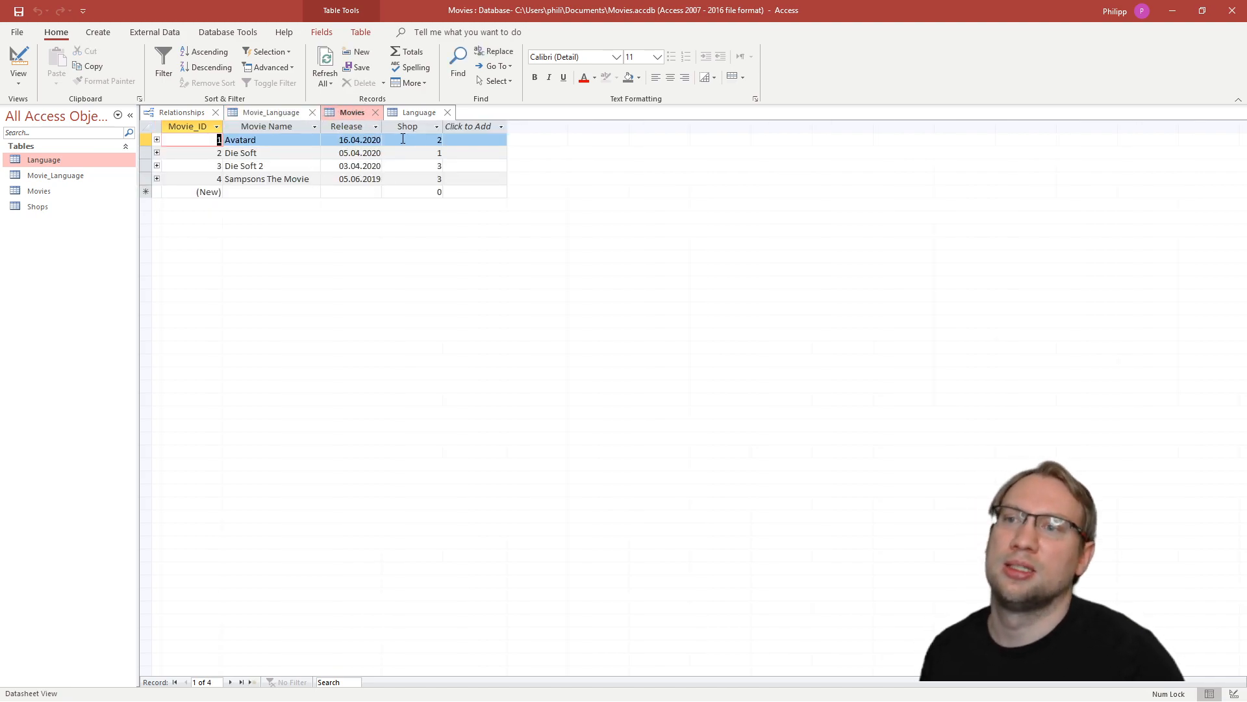
{"action": "left_click", "coordinate": [145, 140]}
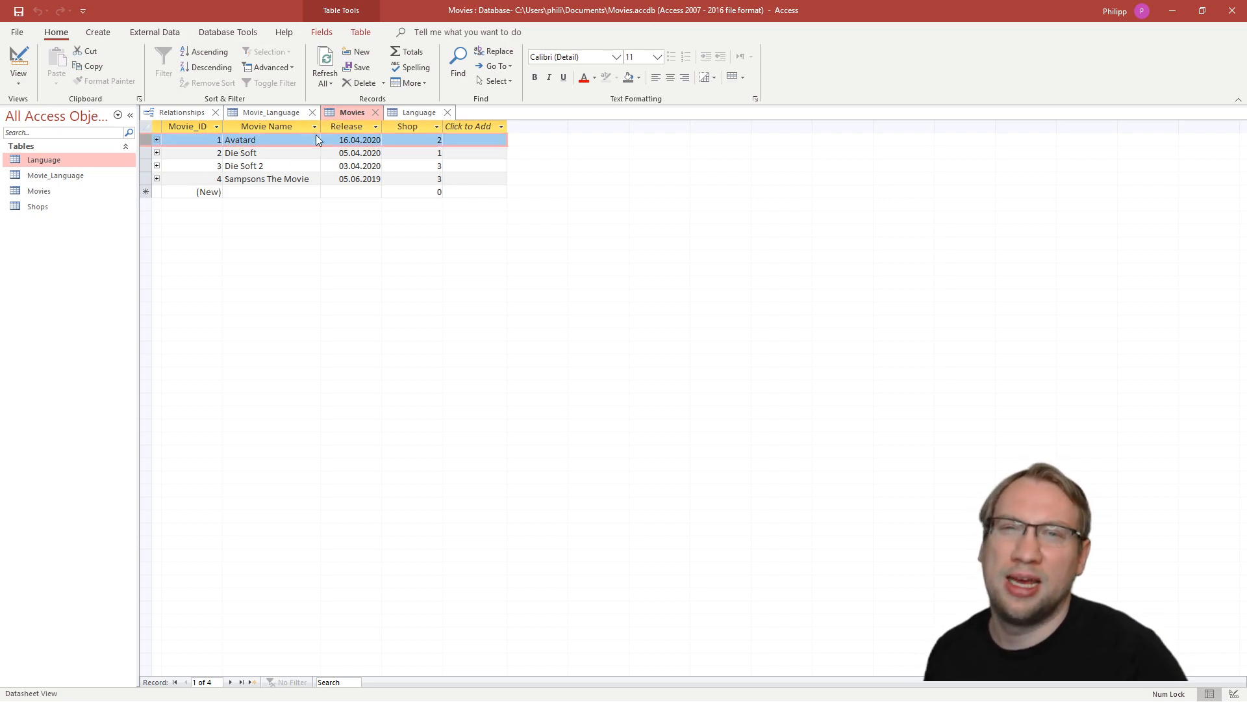
{"action": "left_click", "coordinate": [271, 115]}
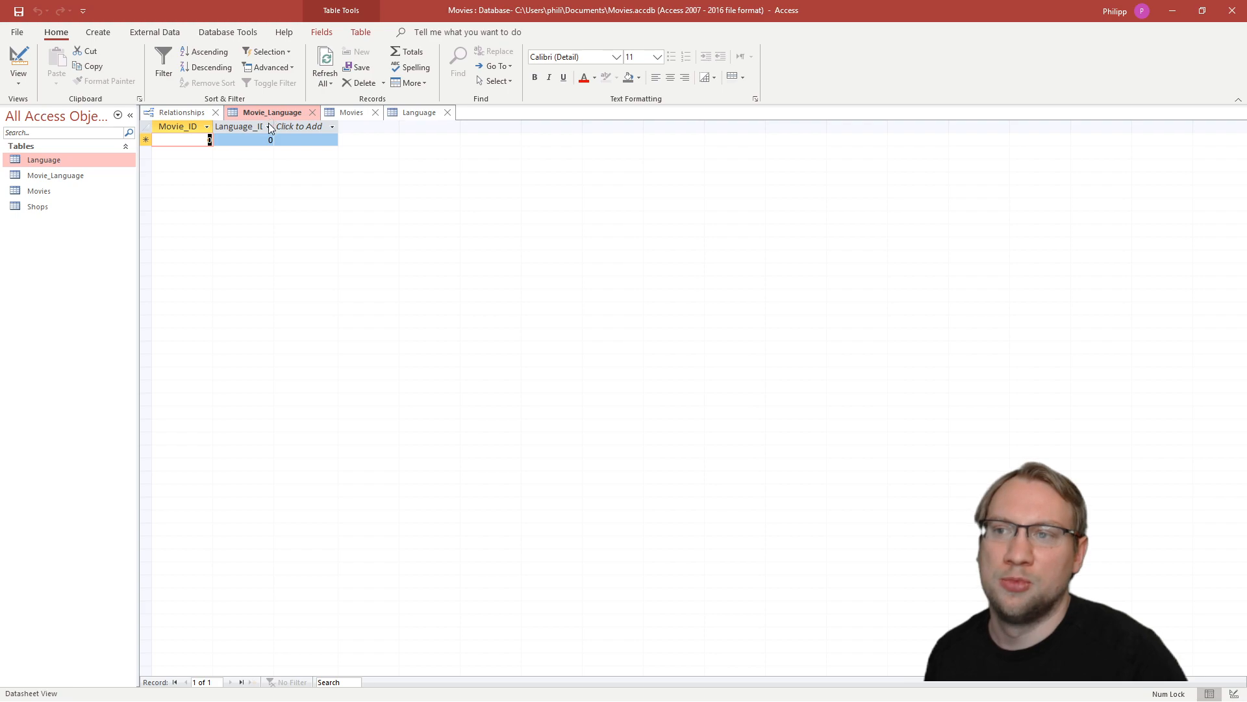
{"action": "left_click", "coordinate": [414, 117]}
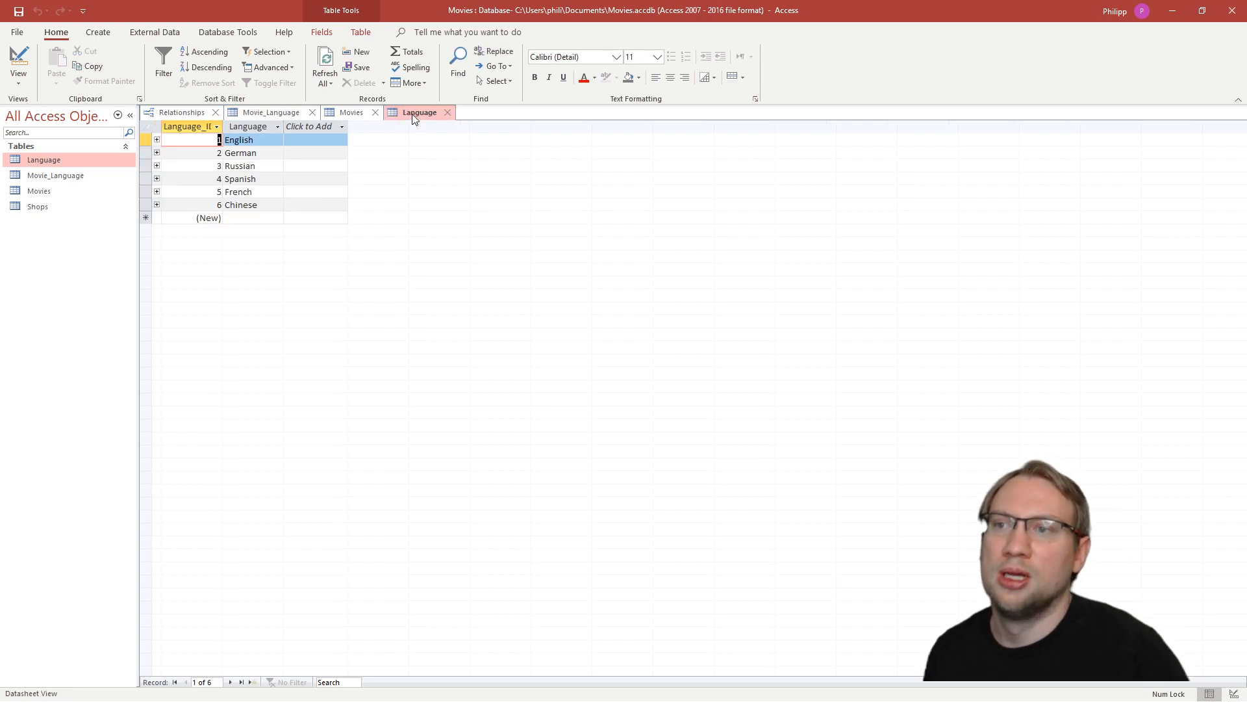
{"action": "left_click", "coordinate": [345, 116]}
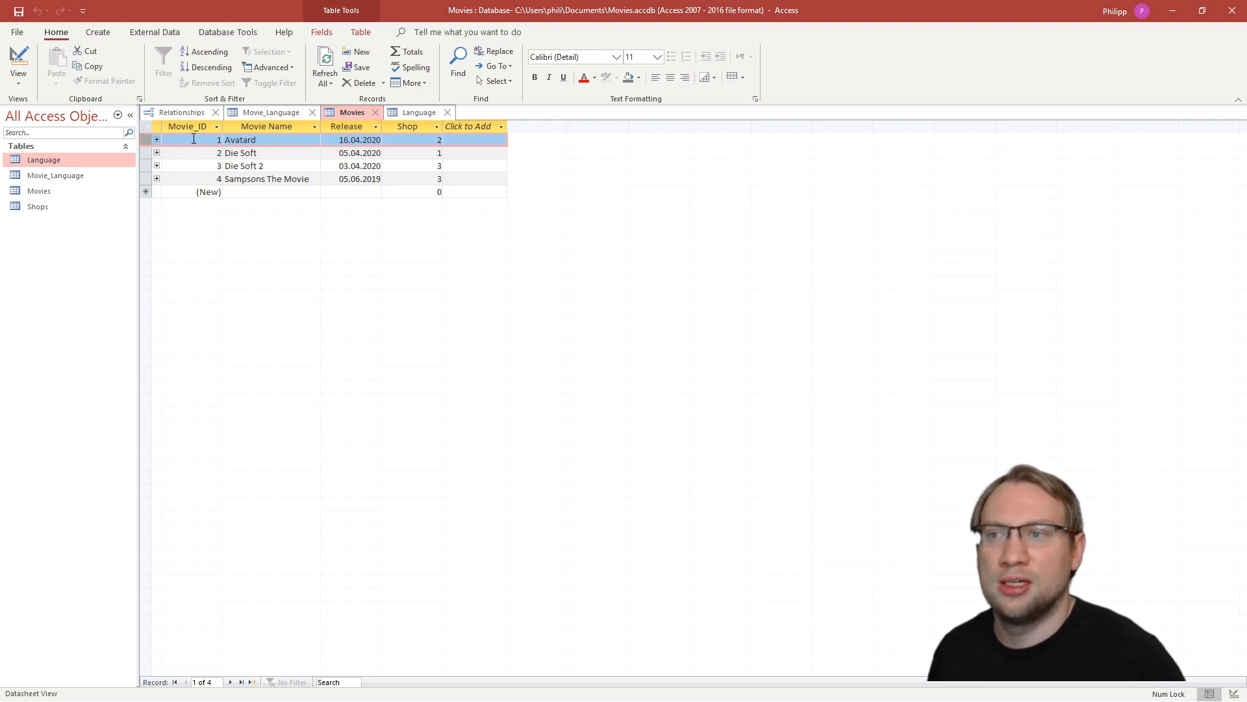
{"action": "left_click", "coordinate": [411, 113]}
{"action": "left_click", "coordinate": [215, 165]}
{"action": "key", "text": "Down"}
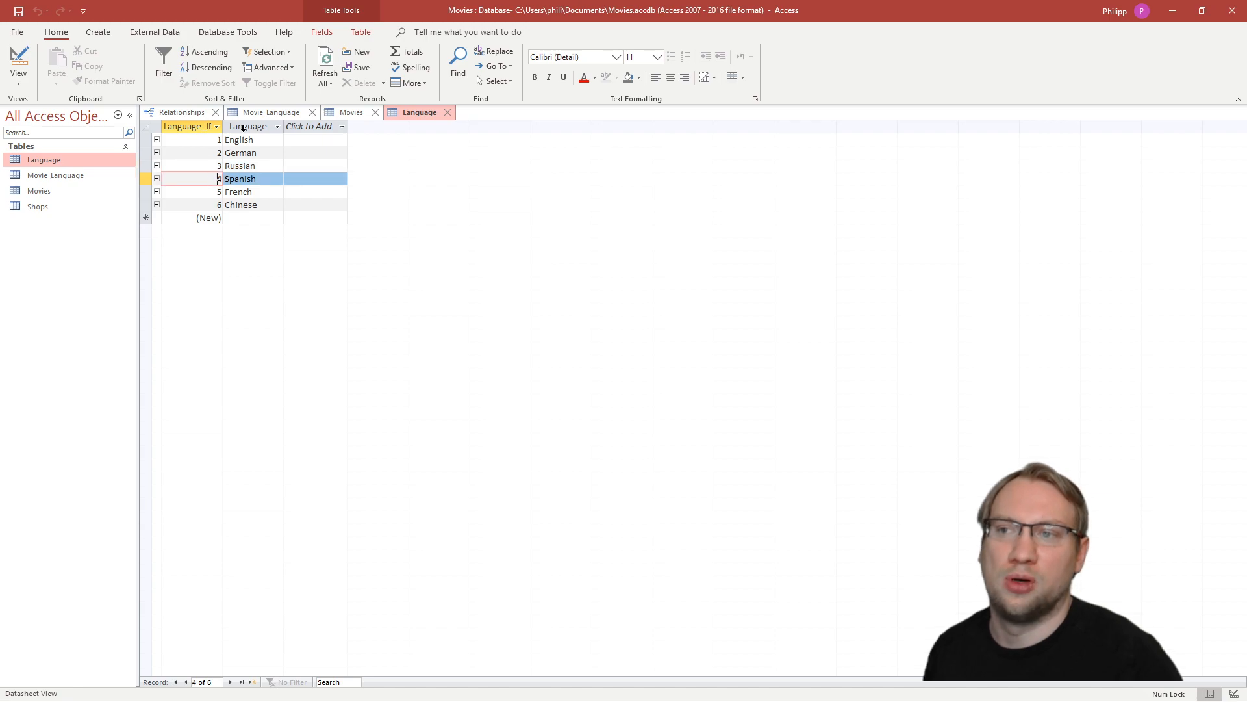
- Add two records to Movie_Language, pairing Movie_ID 1 with Language_ID 3 and with Language_ID 4
{"action": "left_click", "coordinate": [257, 114]}
{"action": "type", "text": "1"}
{"action": "key", "text": "Tab"}
{"action": "type", "text": "3"}
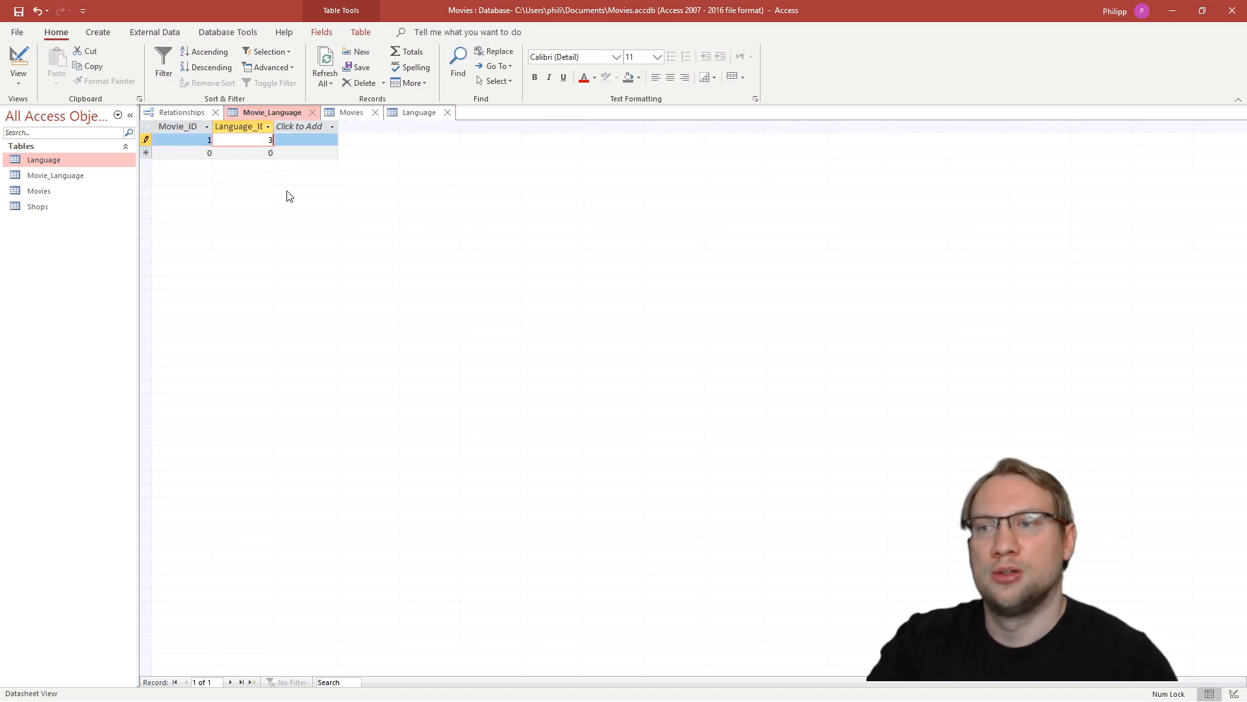
{"action": "key", "text": "Tab"}
{"action": "type", "text": "1"}
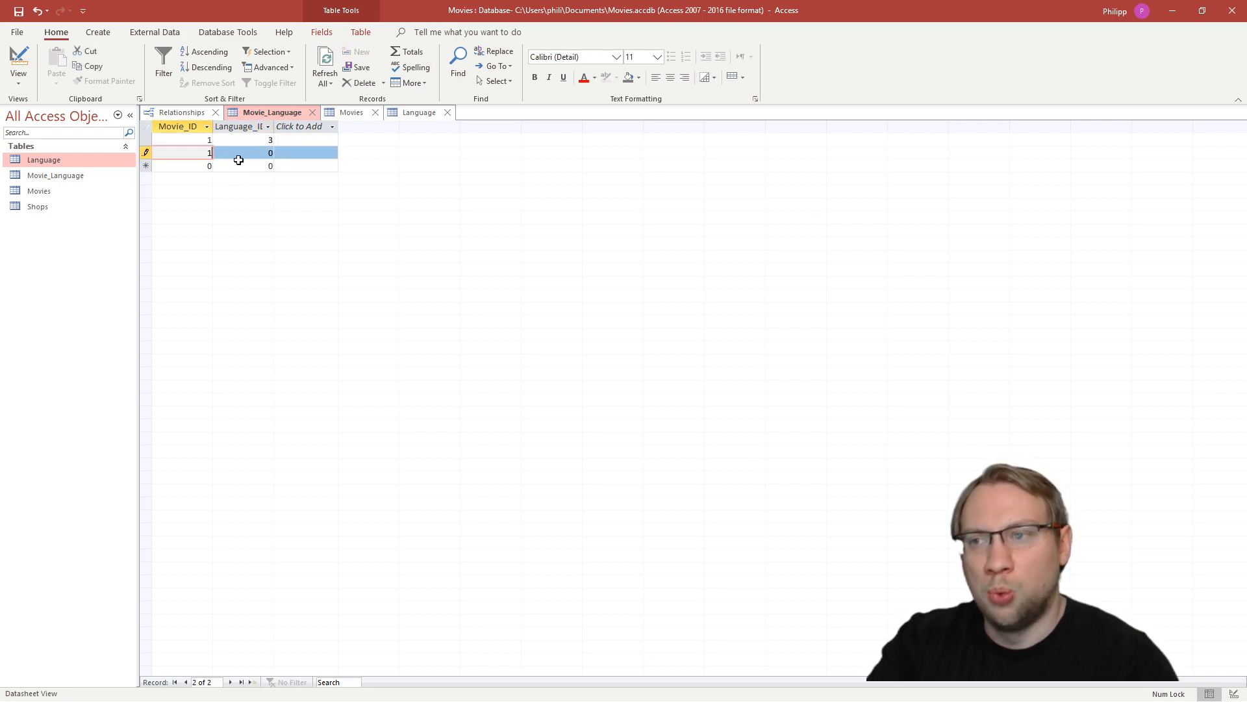
{"action": "left_click", "coordinate": [246, 152]}
{"action": "type", "text": "4"}
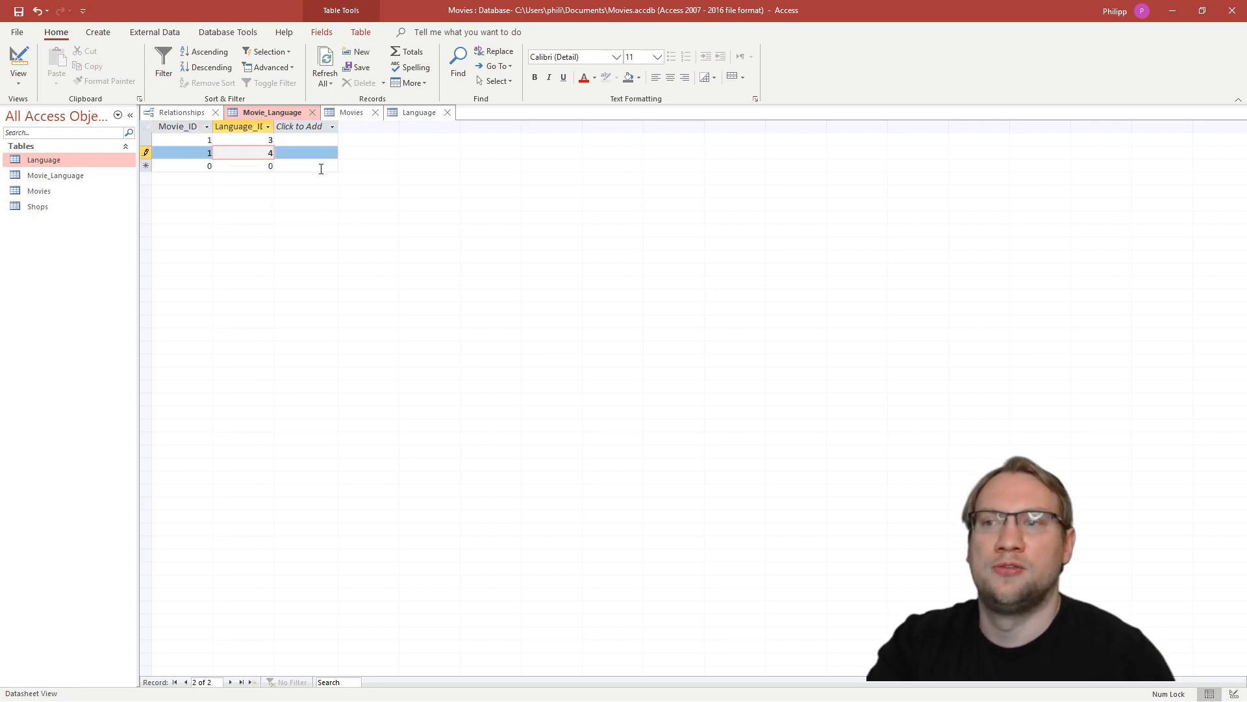
{"action": "left_click", "coordinate": [321, 167]}
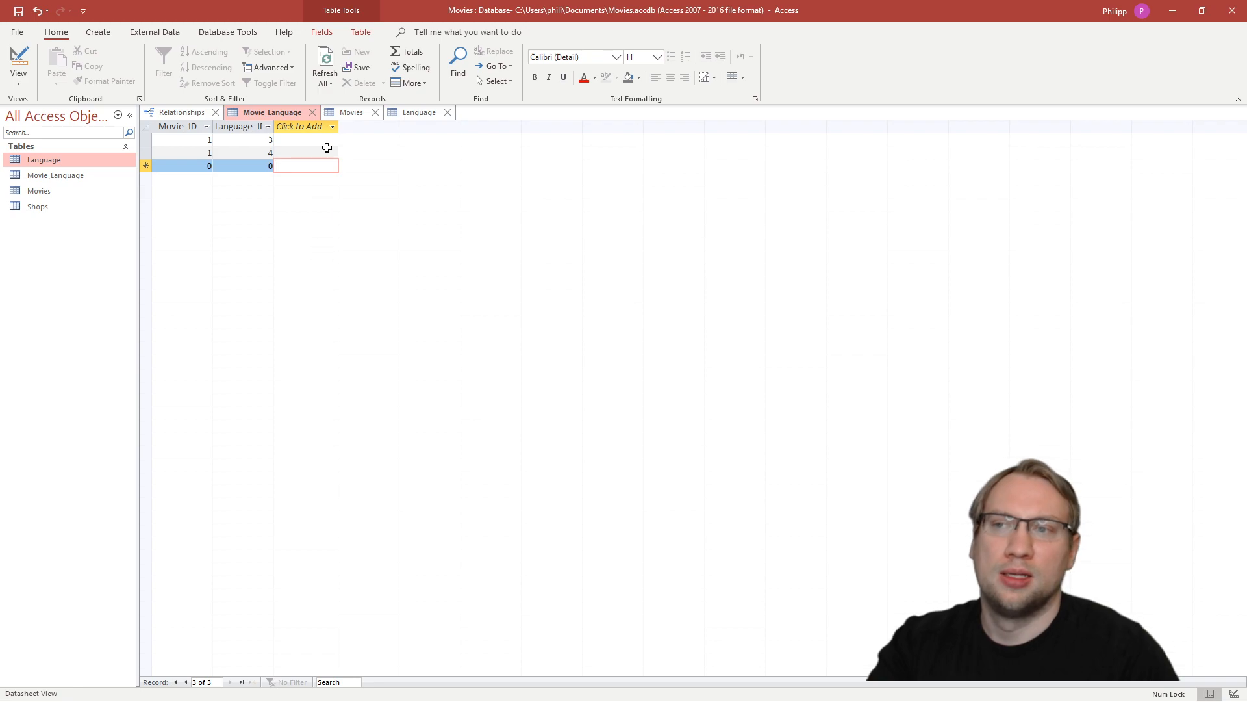
- Check the two Movie_Language records for the first movie against the Language table
{"action": "left_click", "coordinate": [207, 140]}
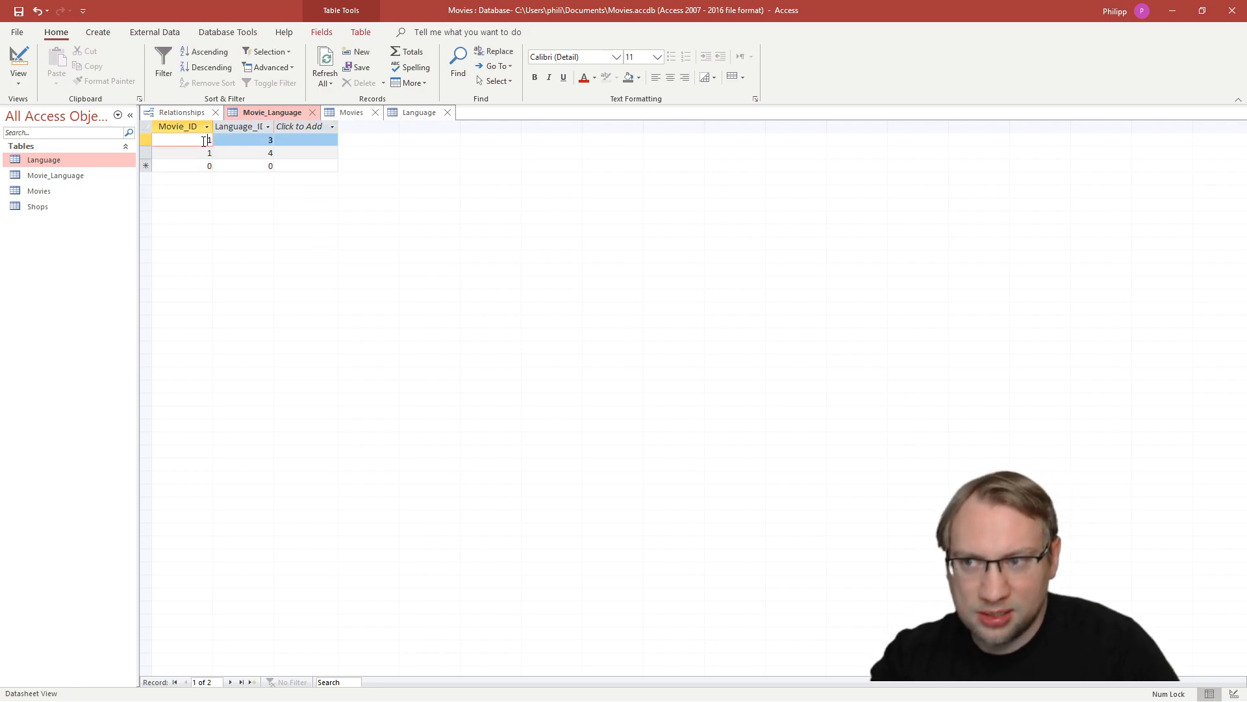
{"action": "left_click", "coordinate": [263, 141]}
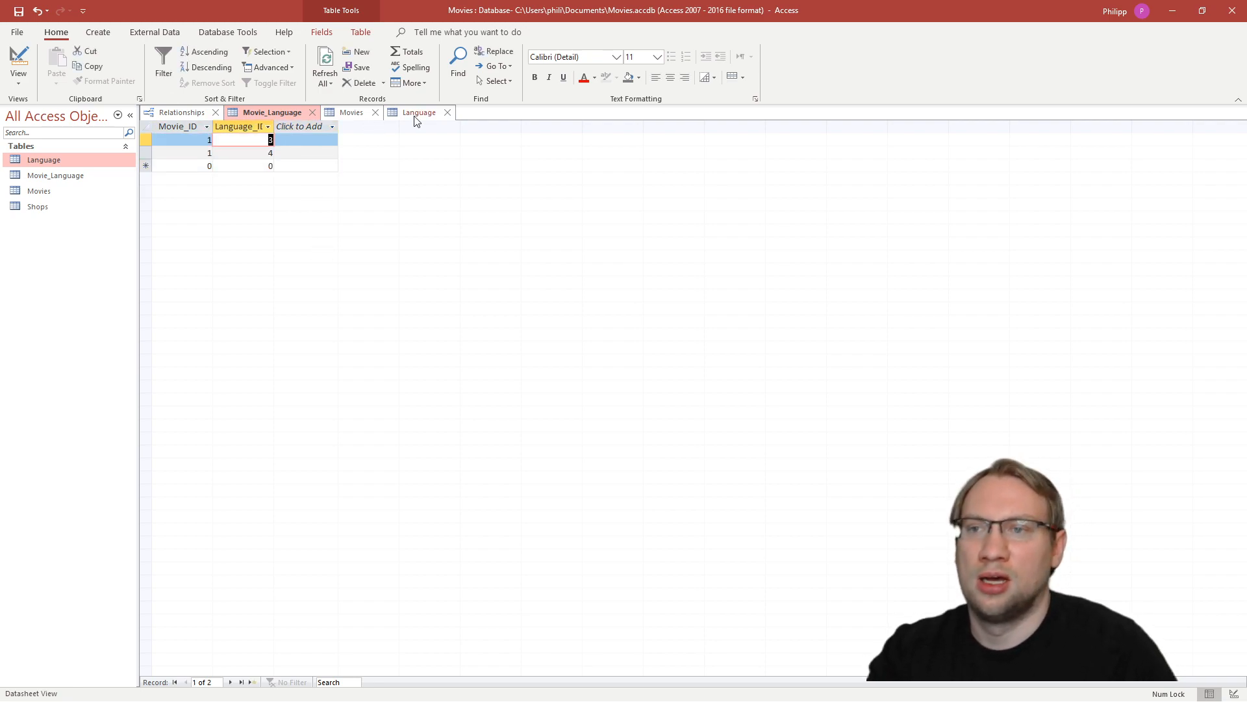
{"action": "left_click", "coordinate": [415, 113]}
{"action": "left_click", "coordinate": [267, 113]}
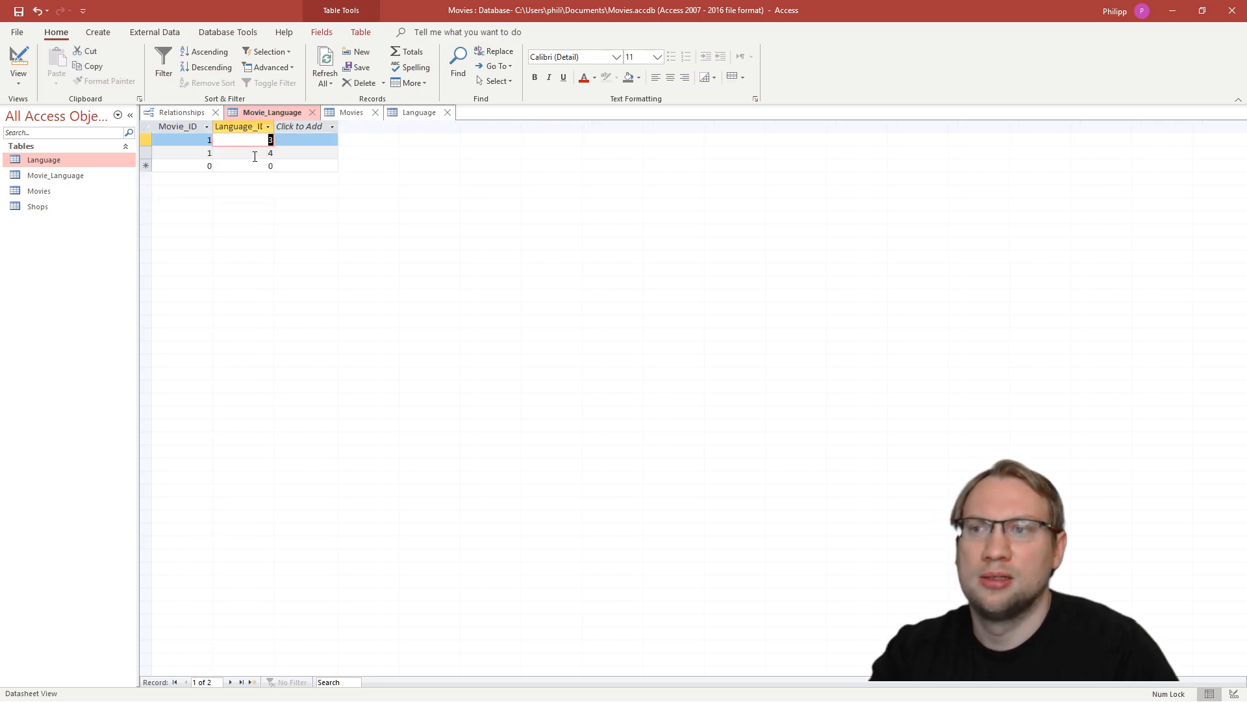
{"action": "left_click", "coordinate": [253, 154]}
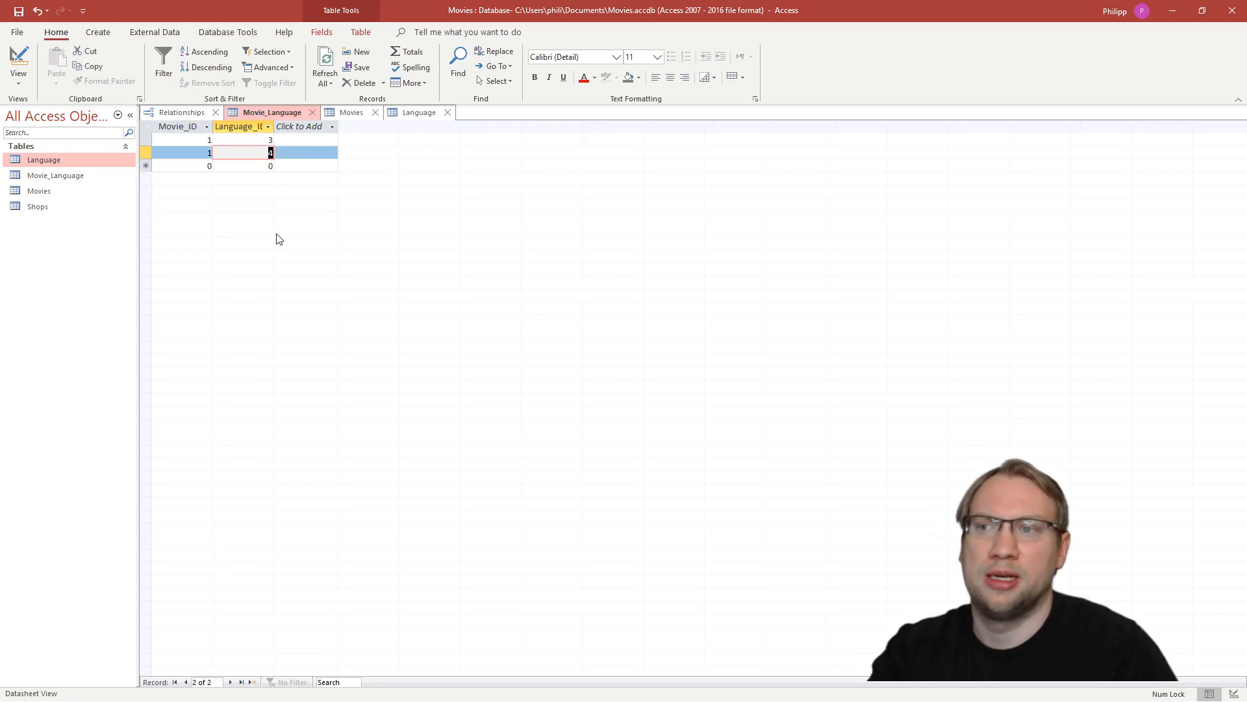
- Add a Movie_Language record pairing Movie_ID 2 with Language_ID 3
{"action": "left_click", "coordinate": [189, 165]}
{"action": "type", "text": "2"}
{"action": "left_click", "coordinate": [251, 165]}
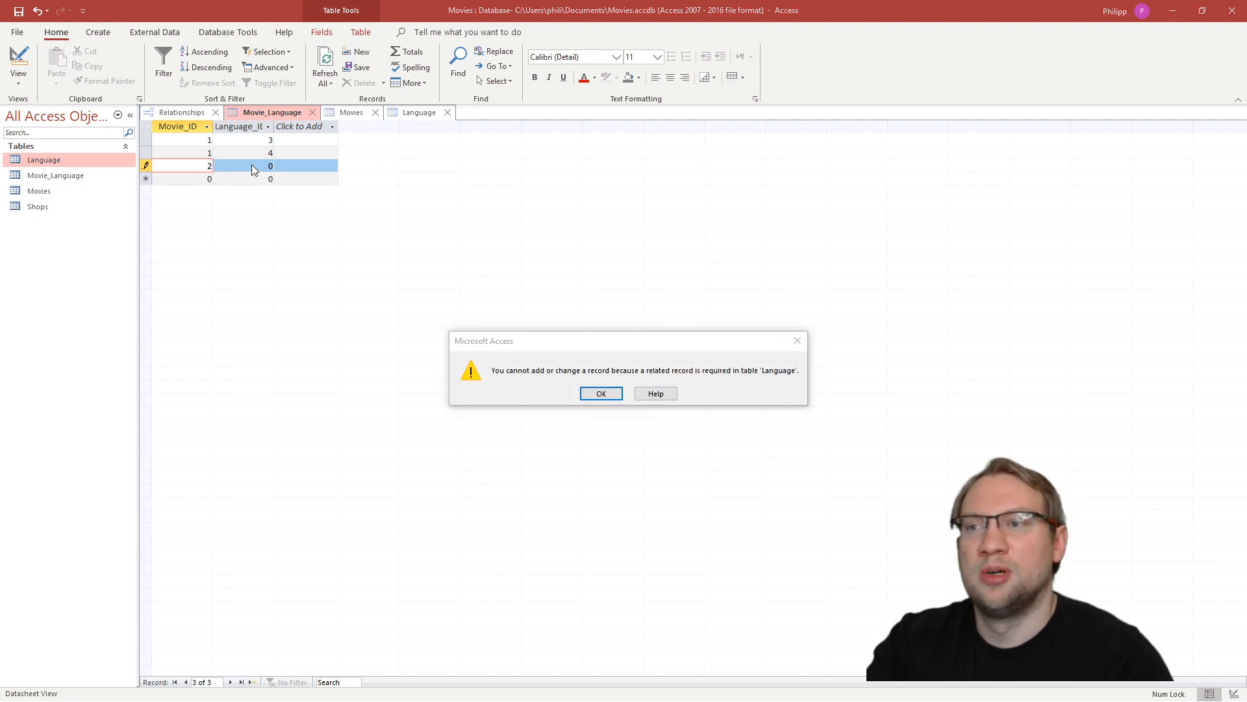
{"action": "left_click", "coordinate": [592, 395]}
{"action": "type", "text": "3"}
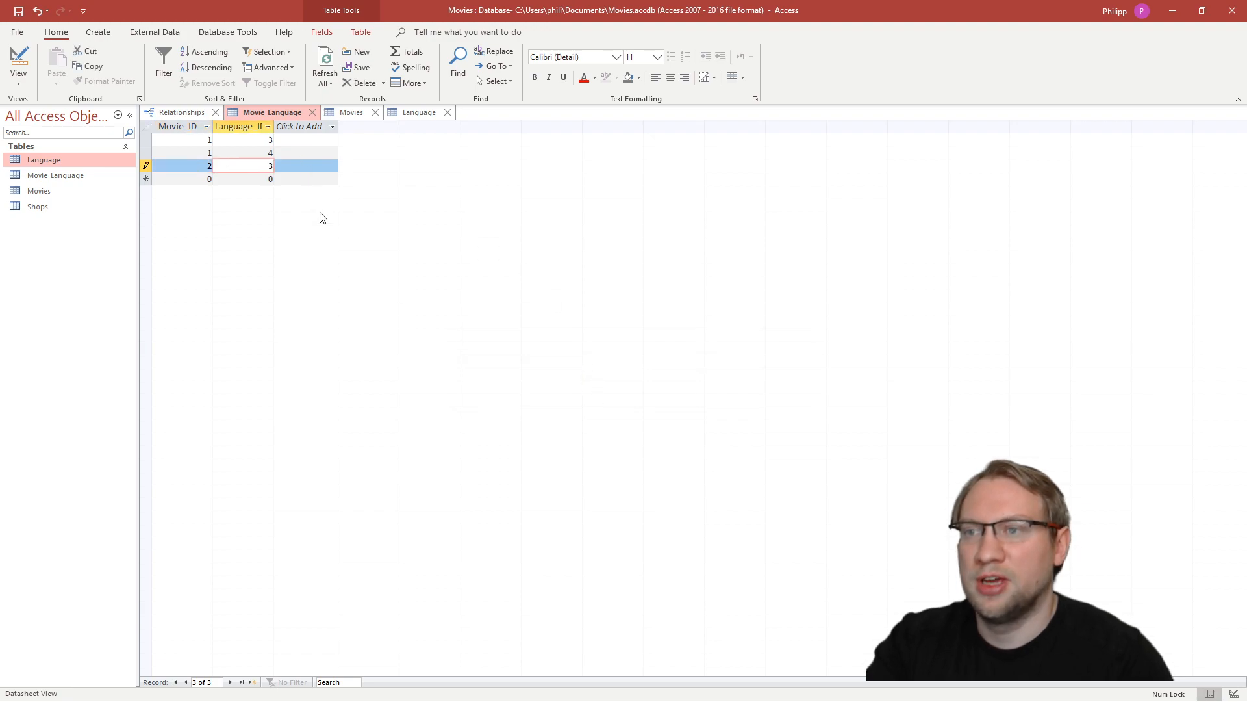
{"action": "left_click", "coordinate": [221, 184]}
- Add a Movie_Language record pairing Movie_ID 2 with Language_ID 1, and go to the next empty record
{"action": "left_click_drag", "start_coordinate": [205, 179], "coordinate": [253, 178]}
{"action": "type", "text": "2"}
{"action": "left_click", "coordinate": [267, 180]}
{"action": "double_click", "coordinate": [269, 180]}
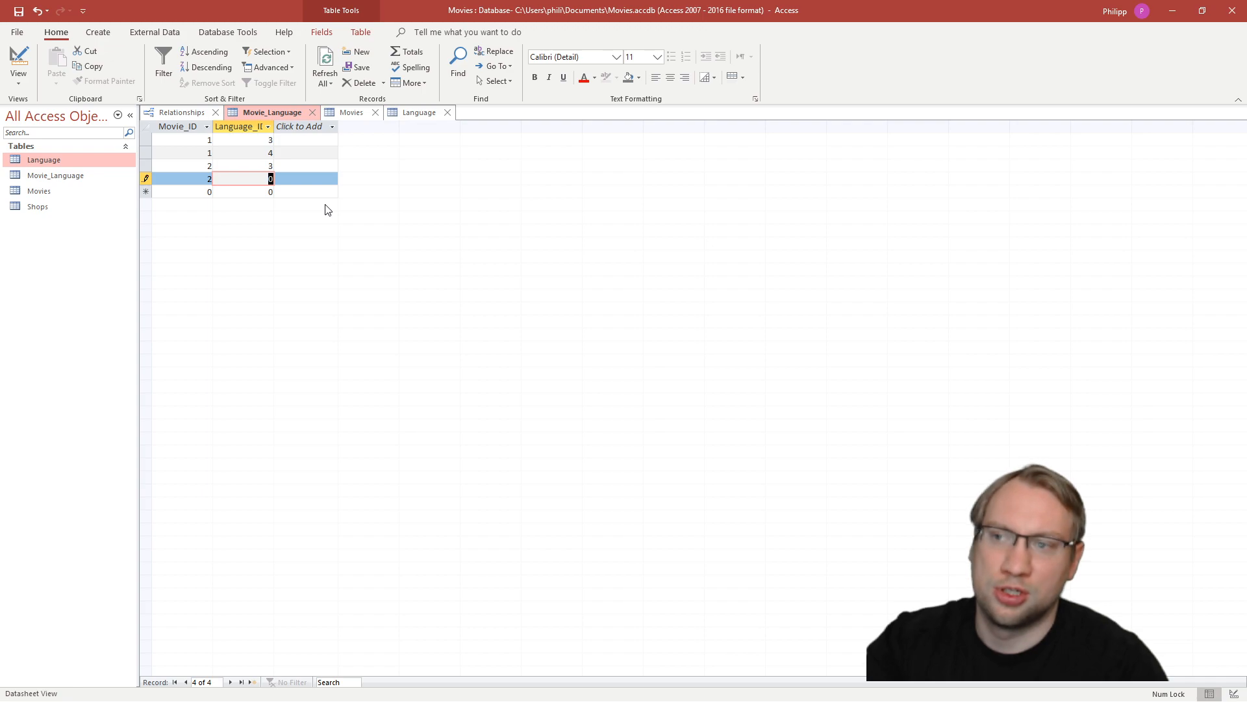
{"action": "left_click", "coordinate": [262, 193]}
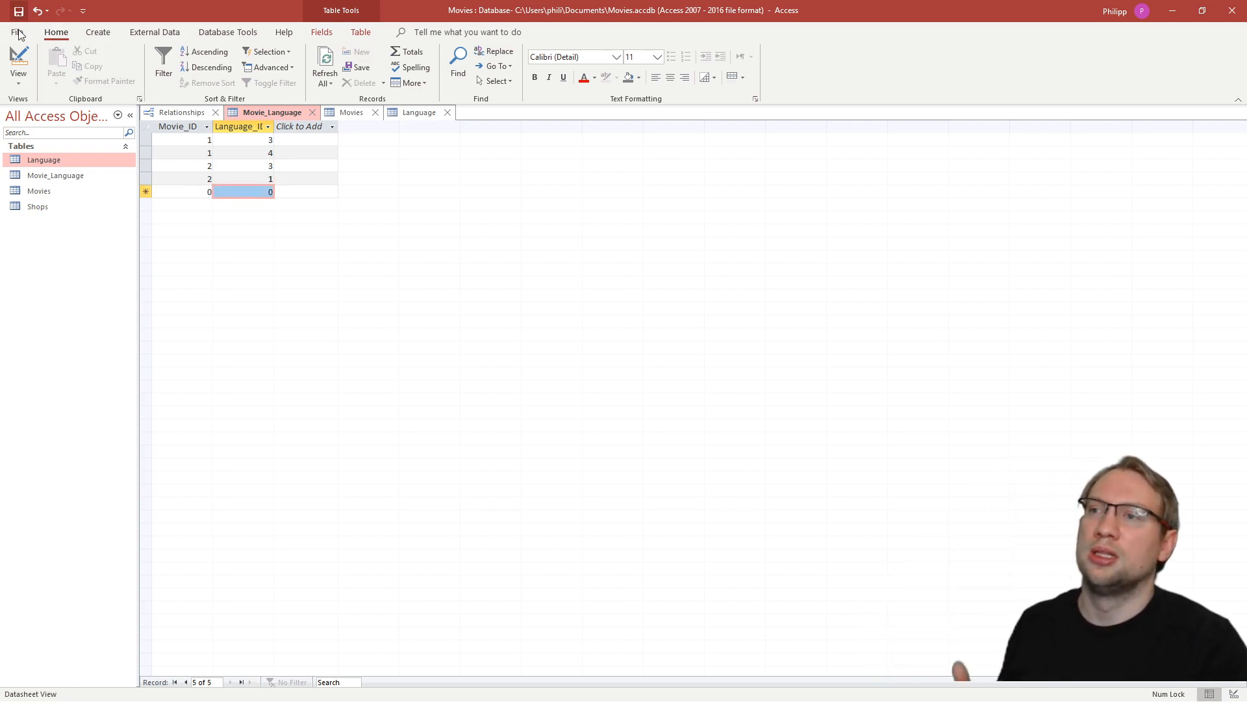
{"action": "double_click", "coordinate": [202, 190]}
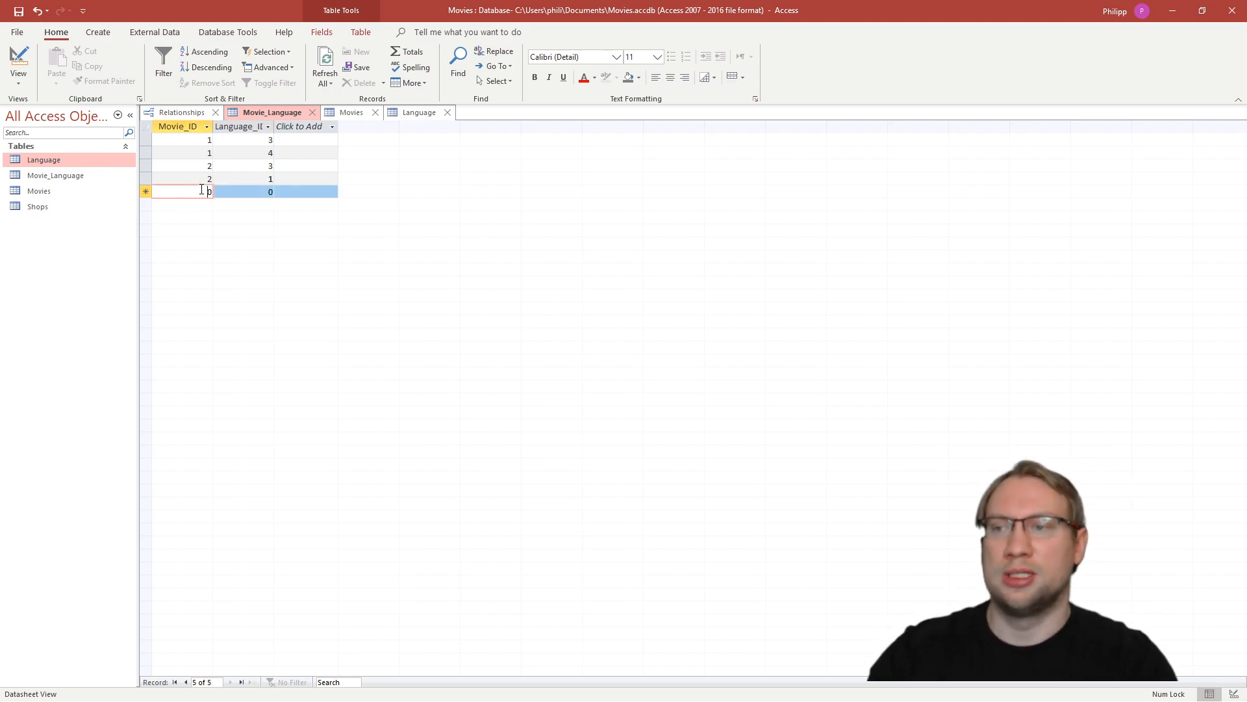
- Start a Movie_Language record with Movie_ID 3 and try to leave it while its Language_ID is still 0
{"action": "type", "text": "3"}
{"action": "left_click", "coordinate": [244, 202]}
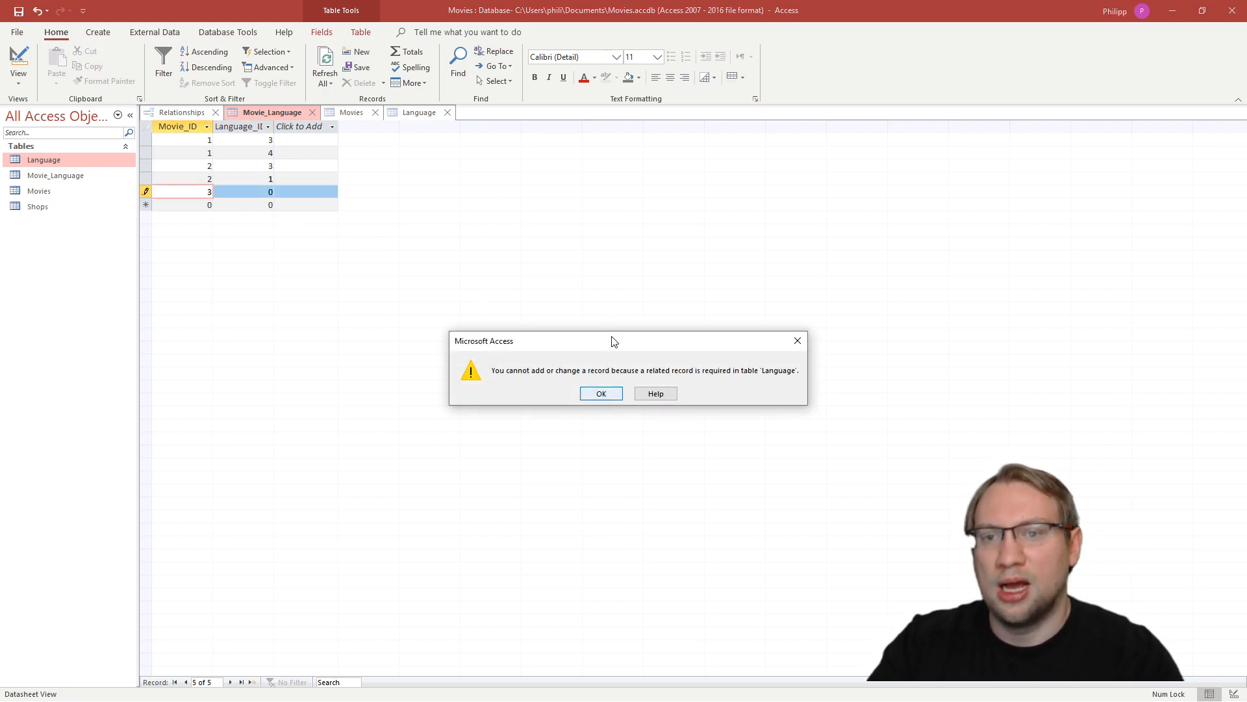
{"action": "left_click_drag", "start_coordinate": [602, 340], "coordinate": [443, 211]}
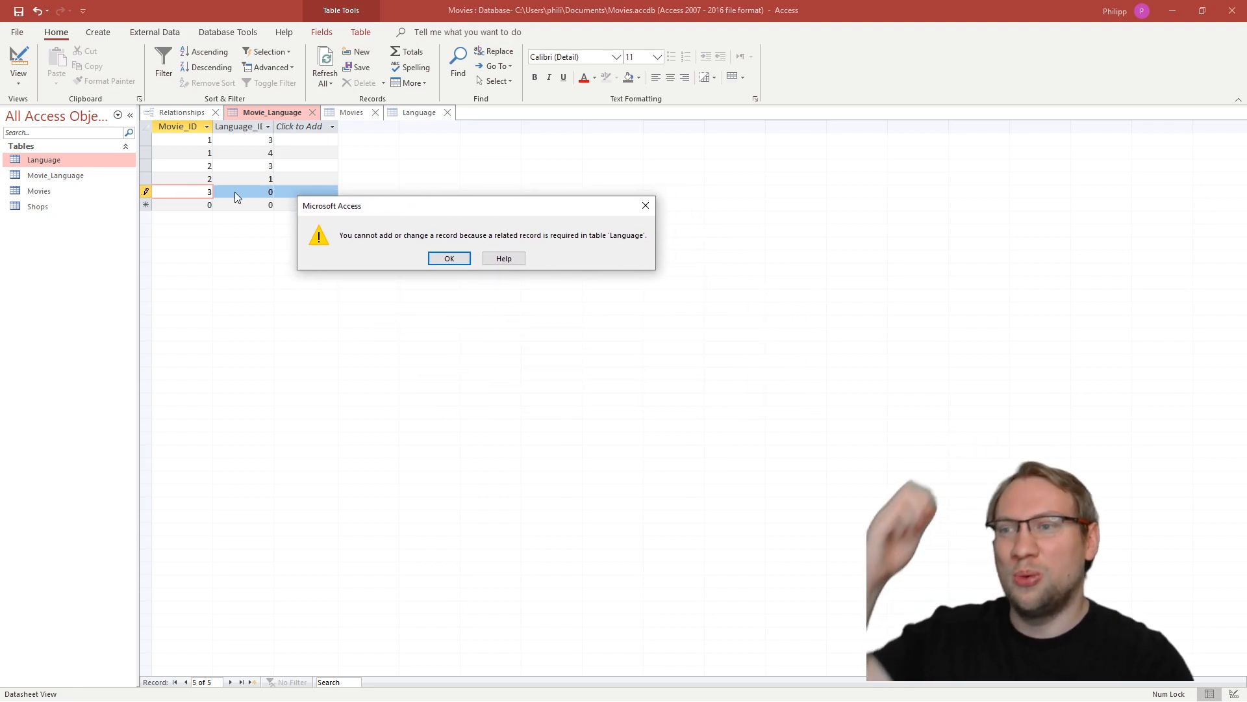
{"action": "left_click", "coordinate": [449, 259]}
{"action": "double_click", "coordinate": [266, 193]}
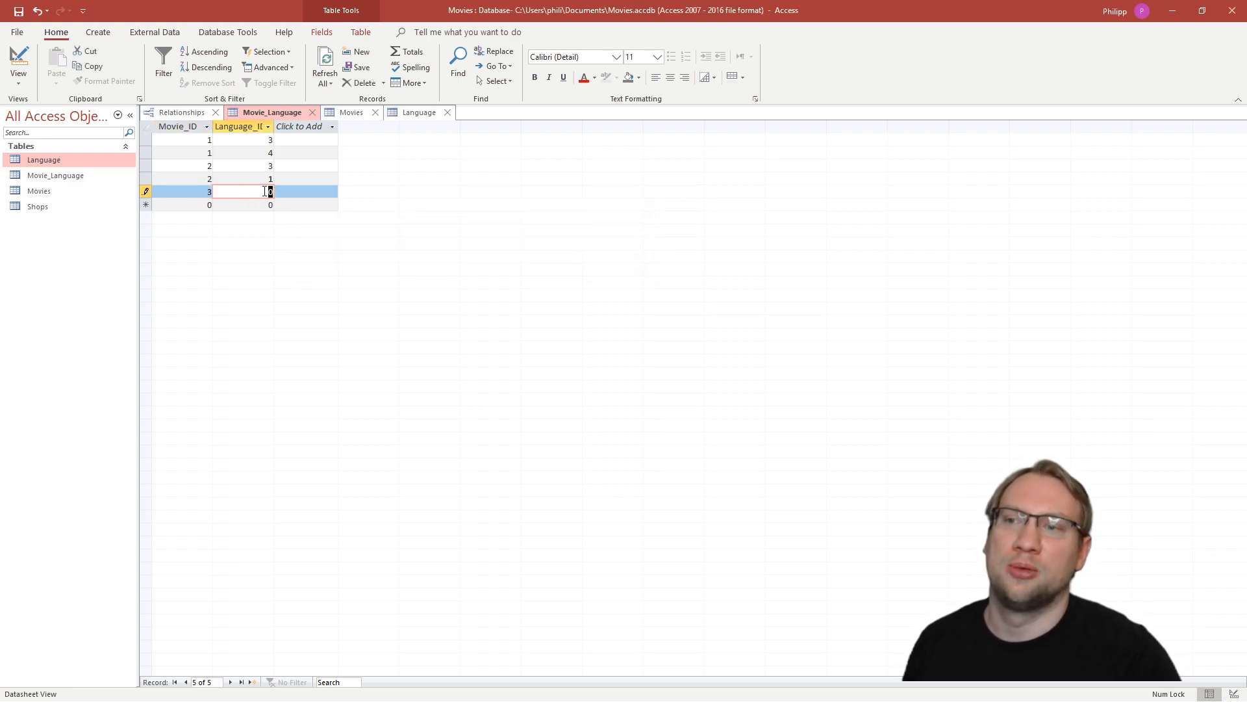
{"action": "left_click", "coordinate": [279, 207]}
{"action": "left_click", "coordinate": [598, 397]}
{"action": "left_click", "coordinate": [309, 173]}
{"action": "left_click", "coordinate": [597, 394]}
{"action": "left_click", "coordinate": [262, 195]}
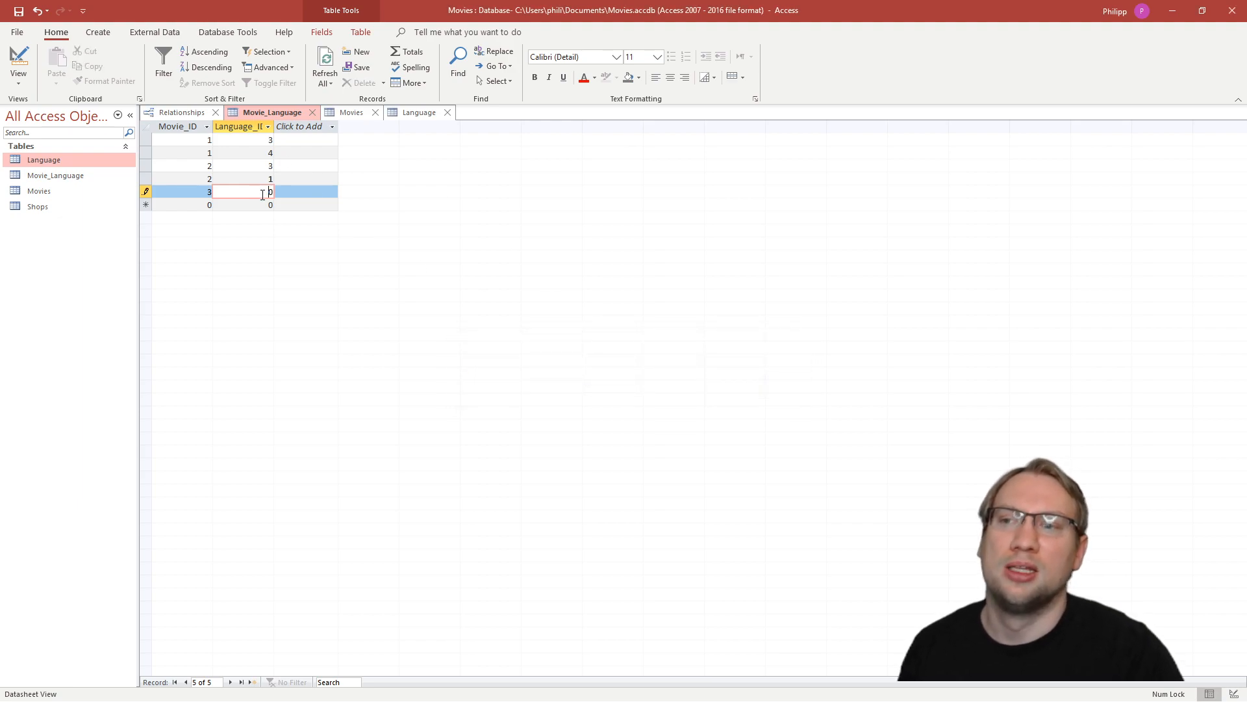
- Consult the Language table for the language IDs and complete the Movie_ID 3 record with Language_ID 6
{"action": "left_click", "coordinate": [421, 113]}
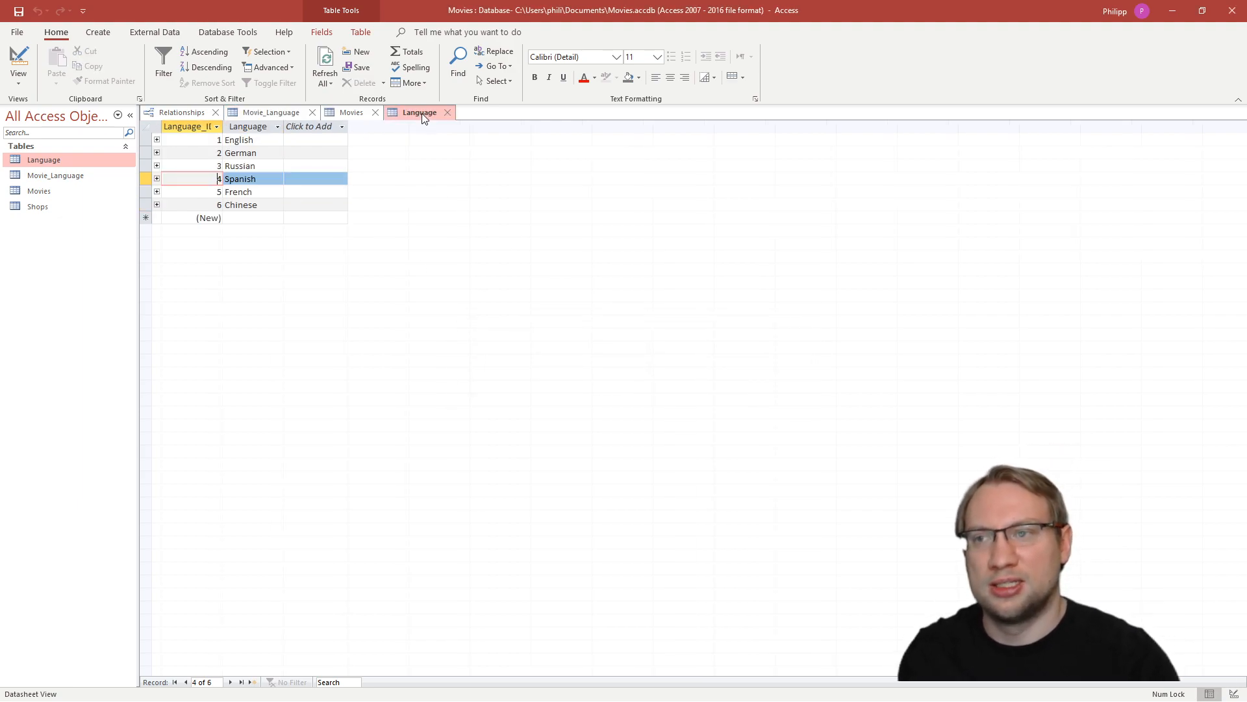
{"action": "left_click", "coordinate": [264, 115]}
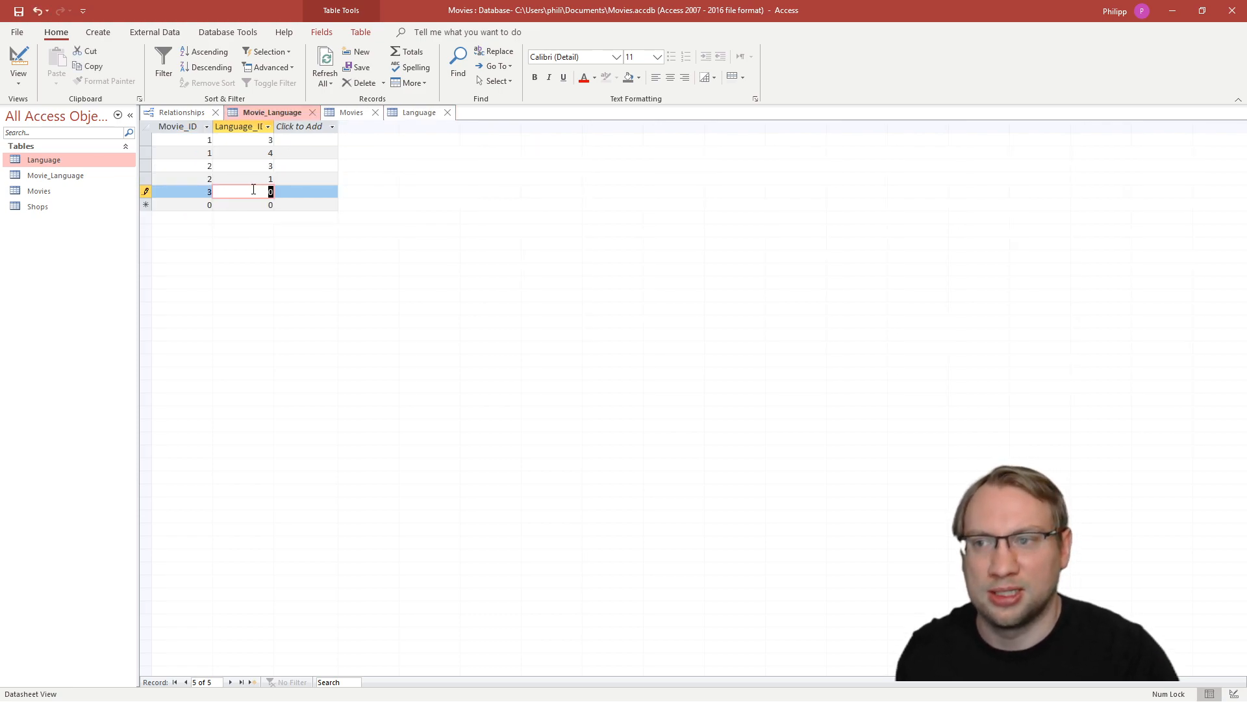
{"action": "left_click_drag", "start_coordinate": [258, 192], "coordinate": [287, 189]}
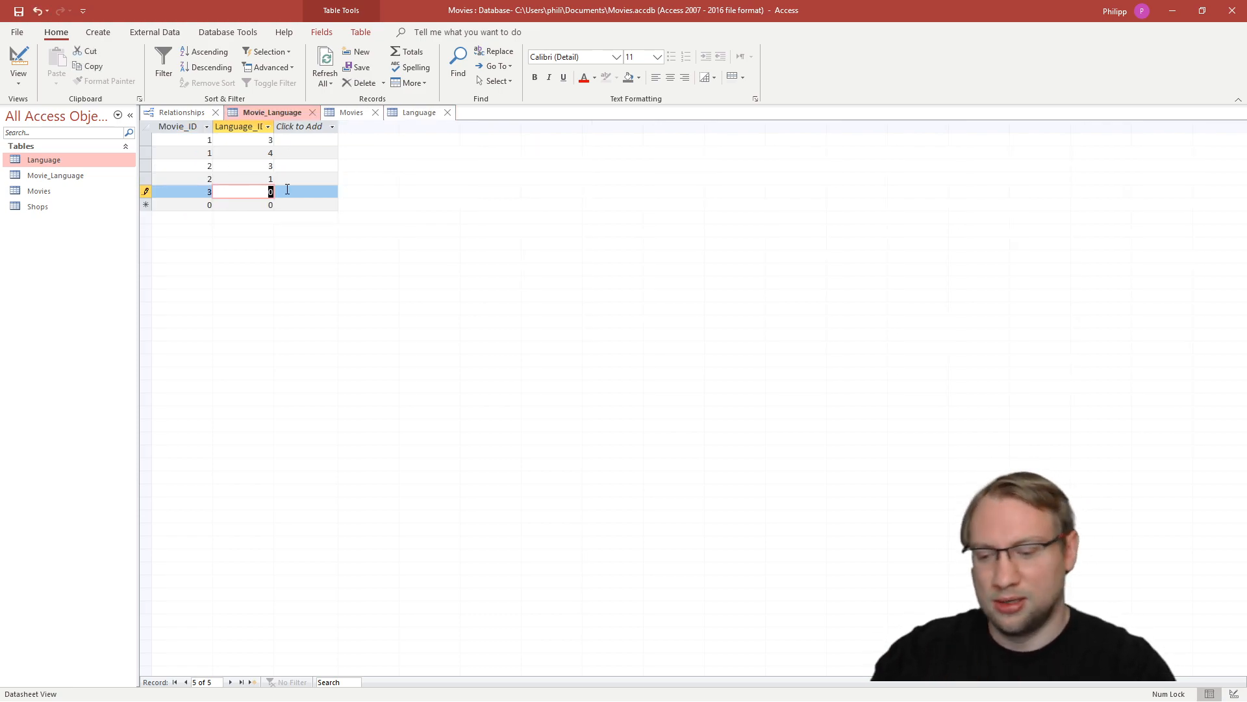
{"action": "type", "text": "6"}
{"action": "key", "text": "Tab"}
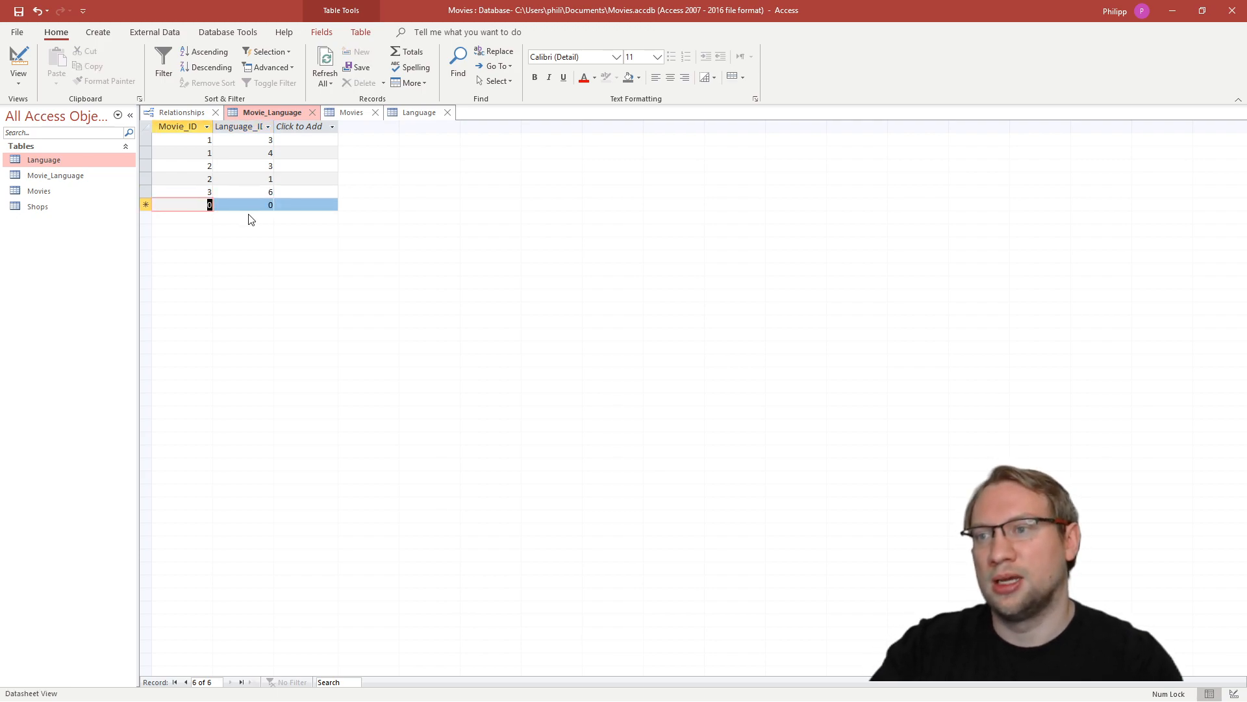
- Glance at the Movies table and add a Movie_Language record pairing Movie_ID 4 with Language_ID 1
{"action": "left_click", "coordinate": [349, 113]}
{"action": "left_click", "coordinate": [272, 113]}
{"action": "type", "text": "4"}
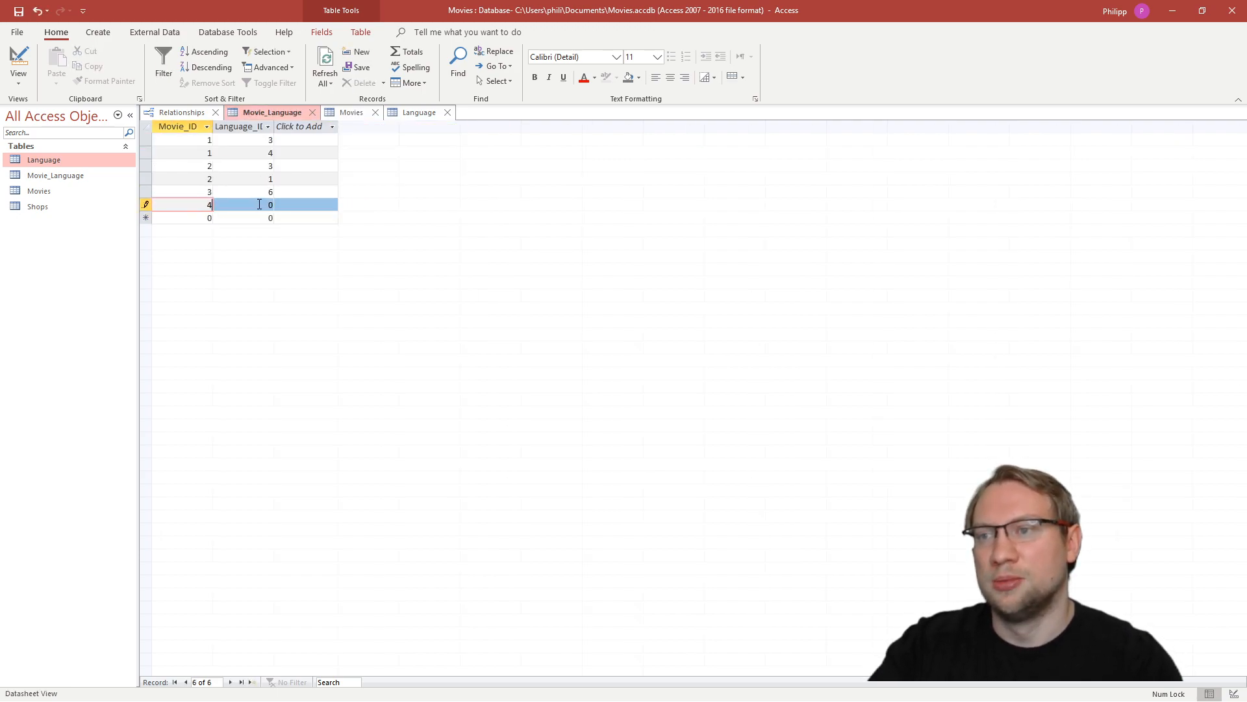
{"action": "key", "text": "Tab"}
{"action": "type", "text": "1"}
{"action": "key", "text": "Tab"}
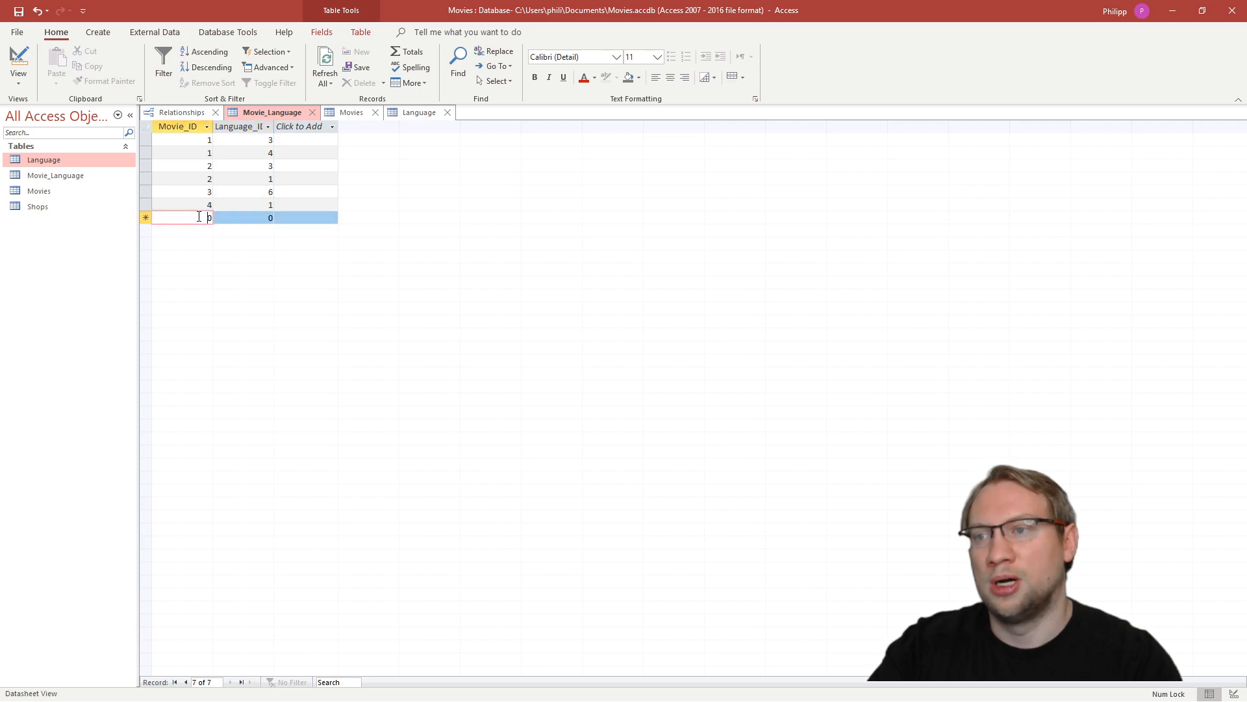
- Add two more Movie_Language records pairing Movie_ID 4 with Language_ID 2 and with Language_ID 3
{"action": "type", "text": "4"}
{"action": "key", "text": "Tab"}
{"action": "left_click", "coordinate": [599, 408]}
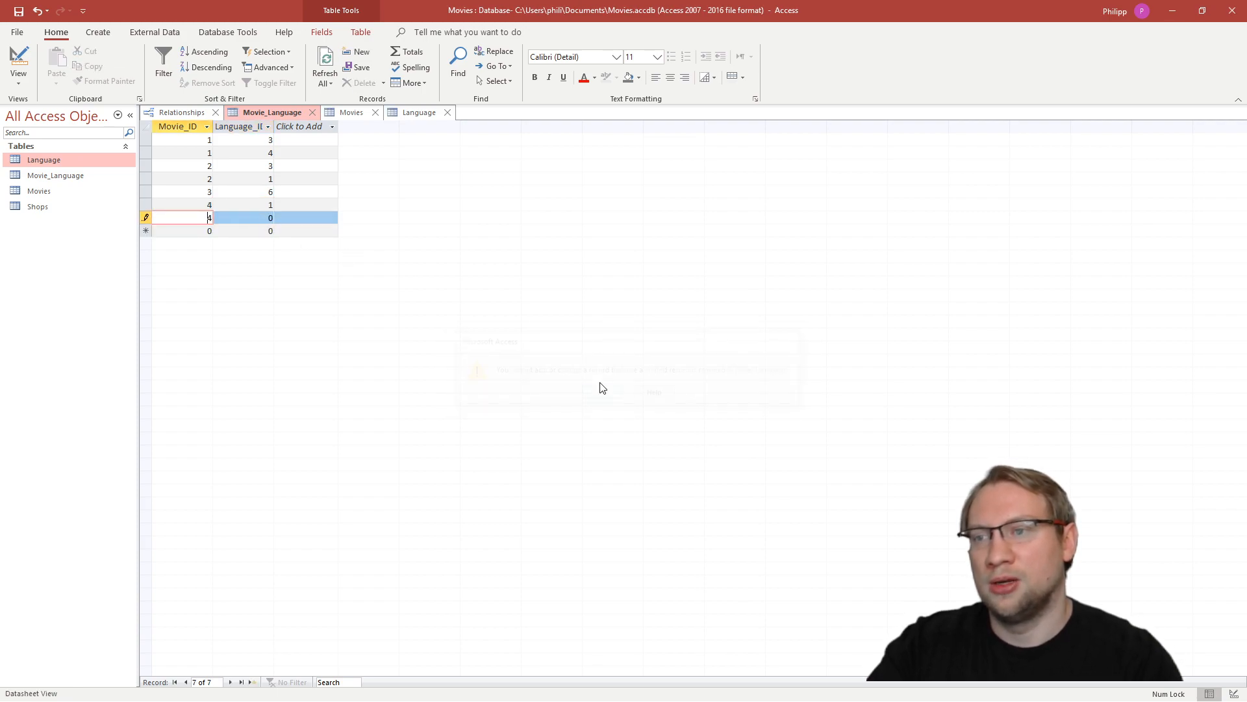
{"action": "type", "text": "2"}
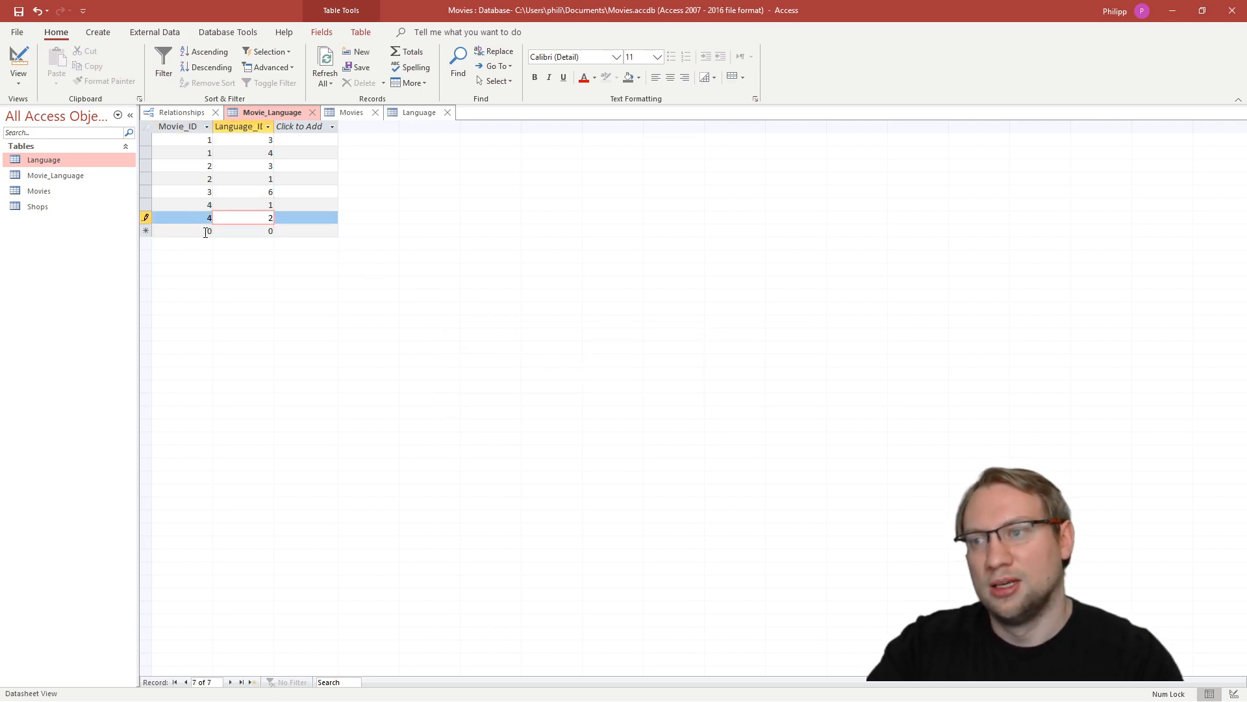
{"action": "key", "text": "Tab"}
{"action": "type", "text": "4"}
{"action": "key", "text": "Tab"}
{"action": "type", "text": "3"}
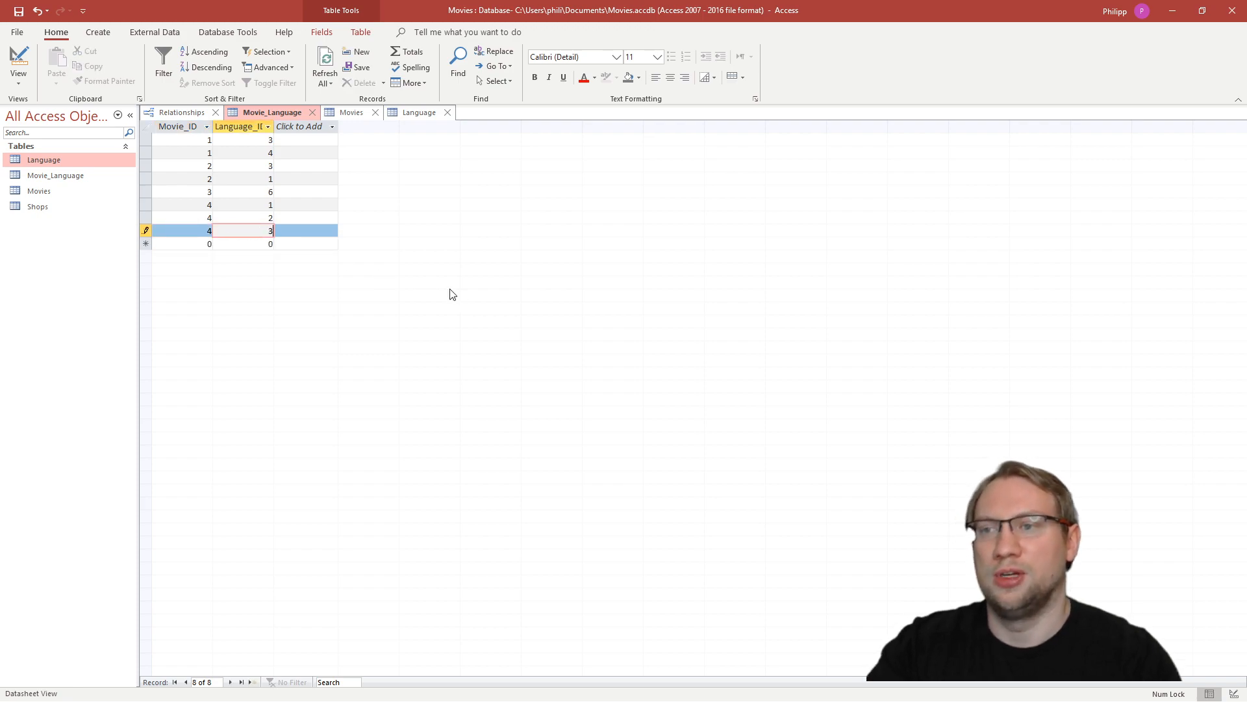
{"action": "left_click", "coordinate": [314, 242]}
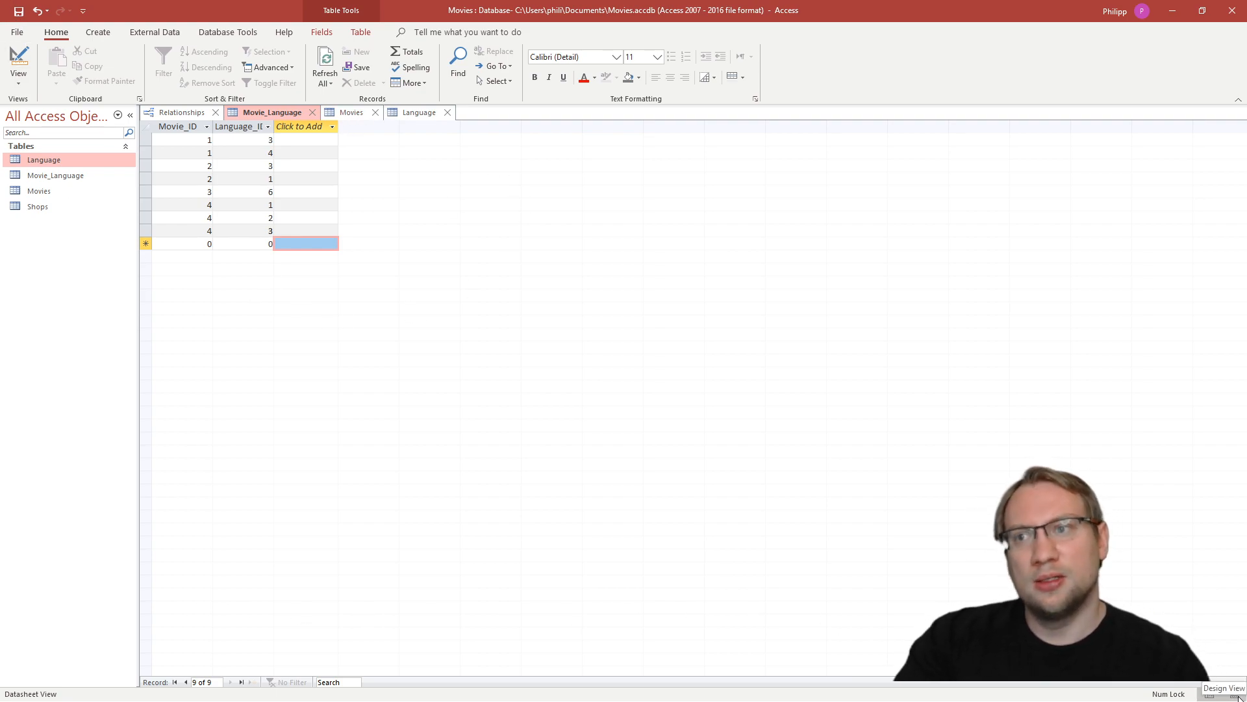
- Return to the relationships diagram and move the Shops table up slightly so its link to Movies runs nearly level
{"action": "left_click", "coordinate": [1235, 694]}
{"action": "left_click", "coordinate": [172, 111]}
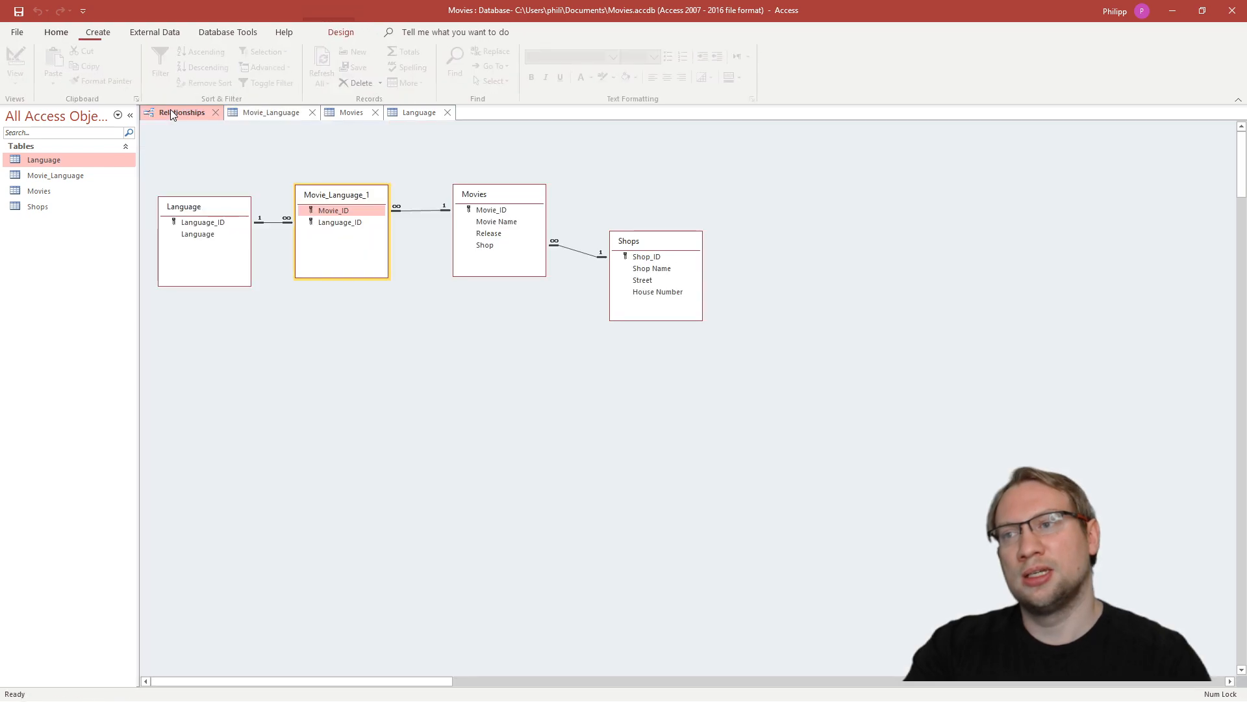
{"action": "left_click_drag", "start_coordinate": [674, 246], "coordinate": [674, 235]}
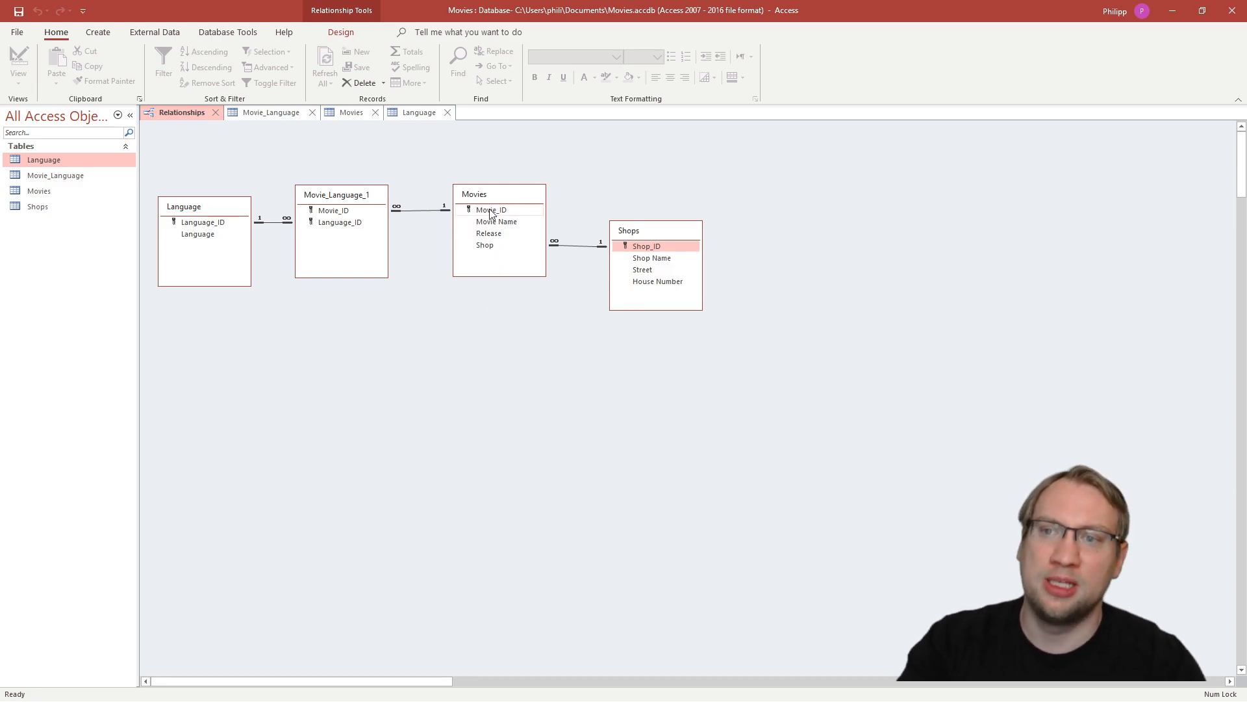
- Review the primary keys of Movies, Shops and Language, and the two-field key of the Movie_Language junction table
{"action": "left_click", "coordinate": [467, 213]}
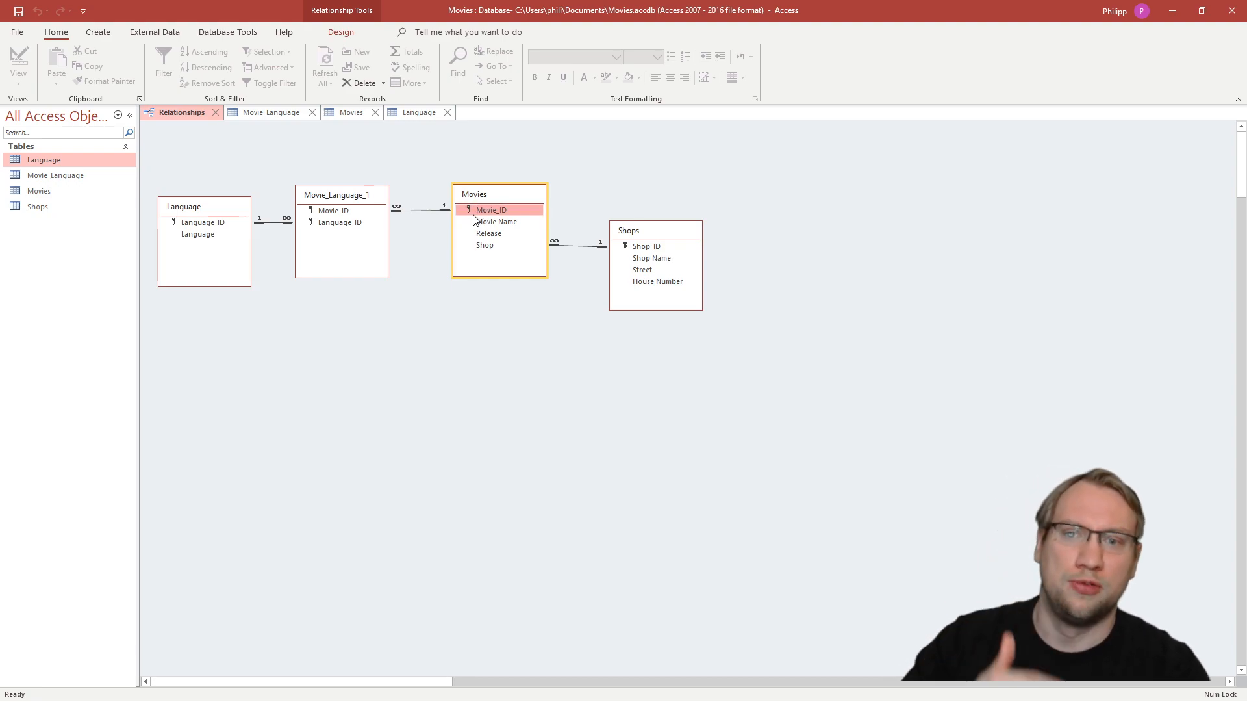
{"action": "left_click", "coordinate": [631, 249]}
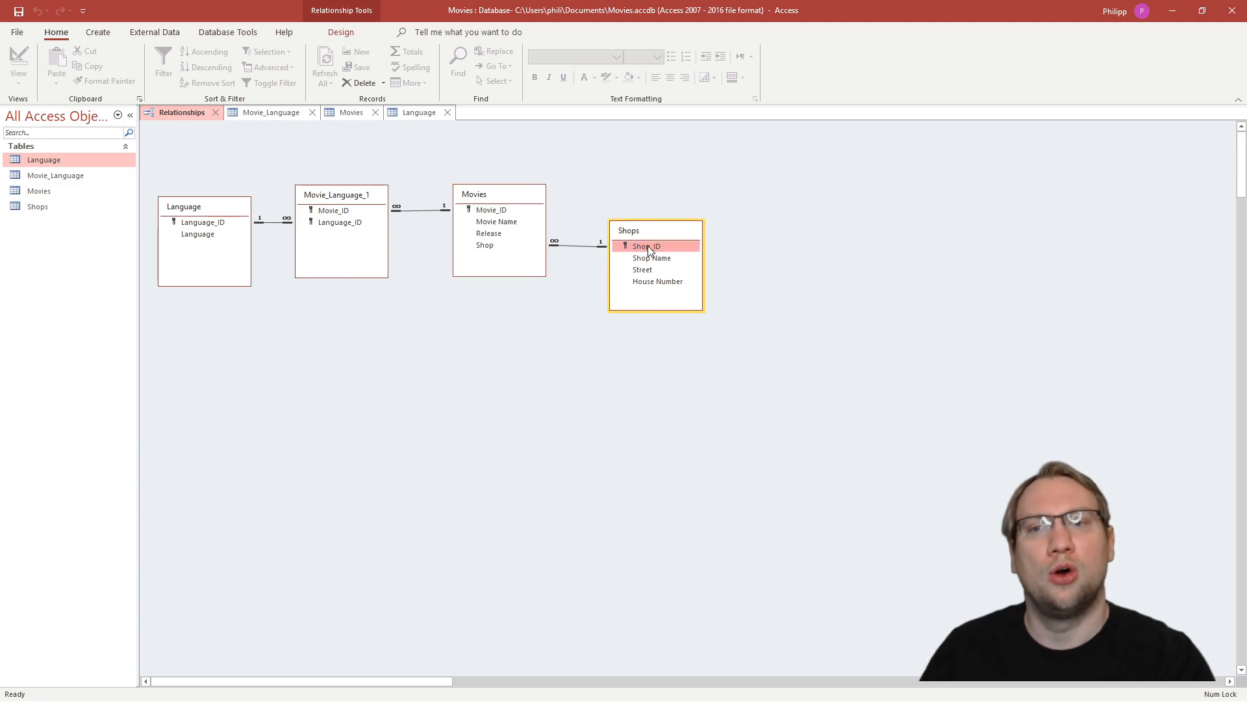
{"action": "left_click", "coordinate": [216, 222]}
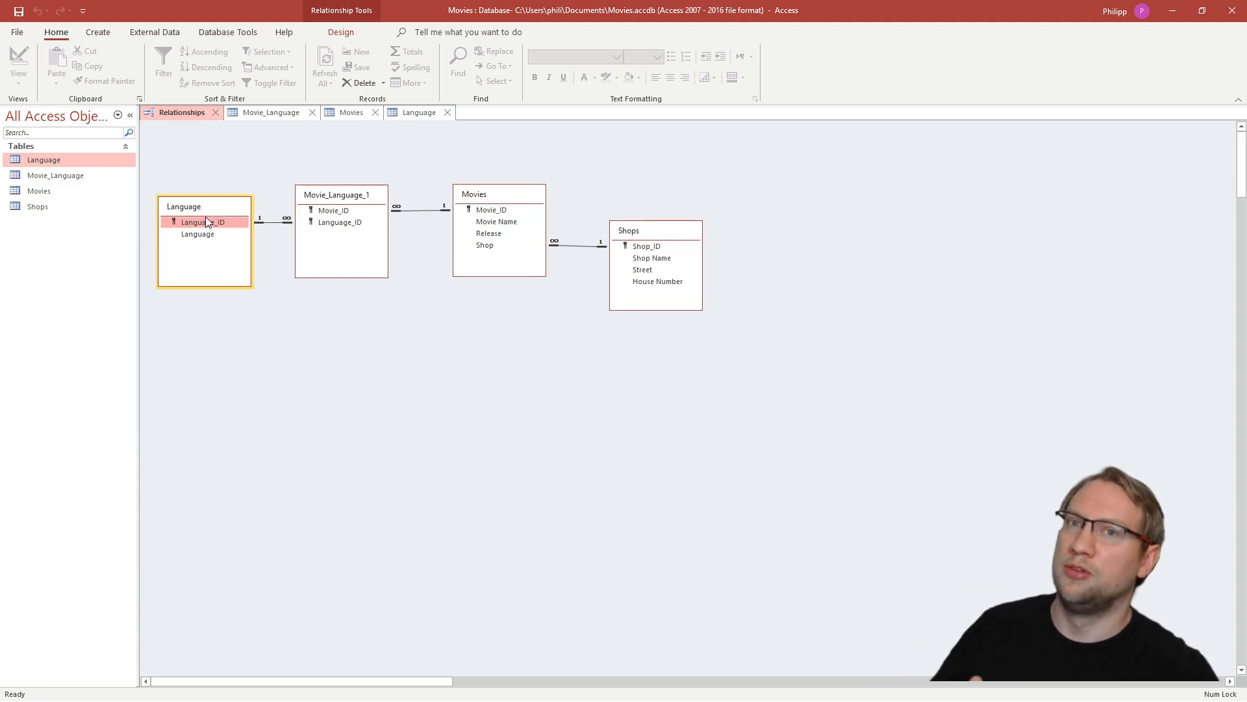
{"action": "left_click", "coordinate": [332, 216]}
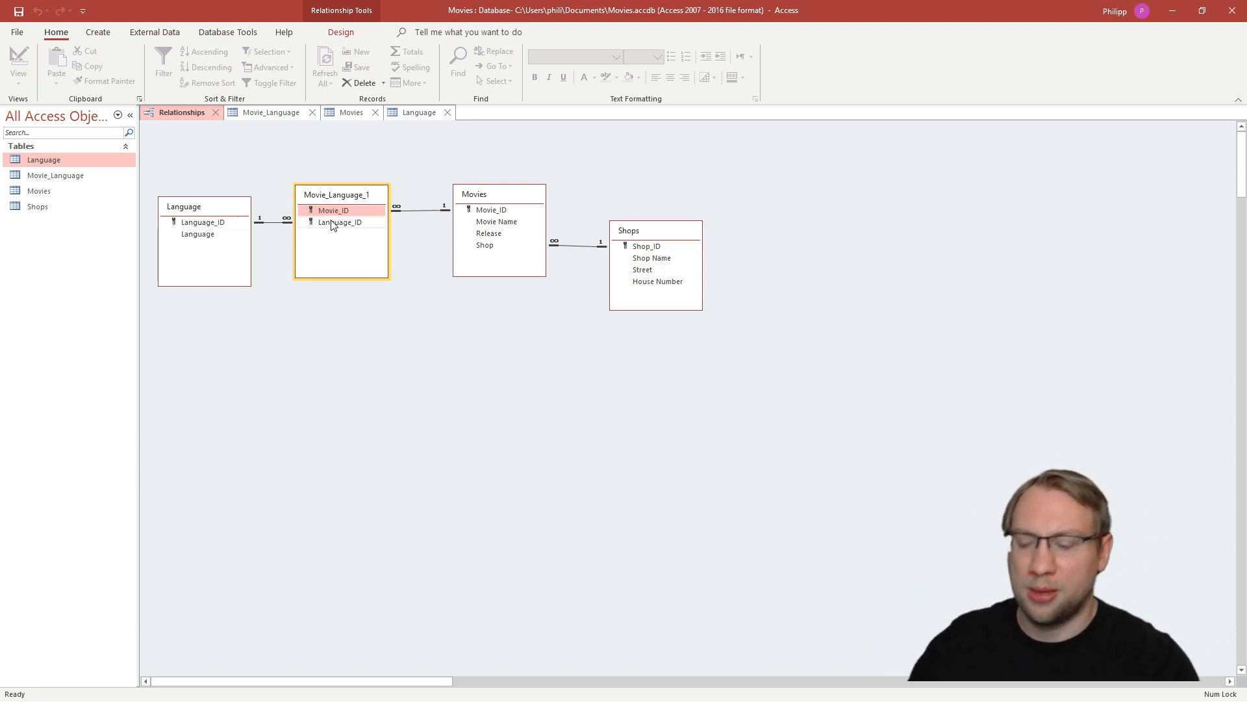
{"action": "left_click", "coordinate": [309, 223], "text": "shift"}
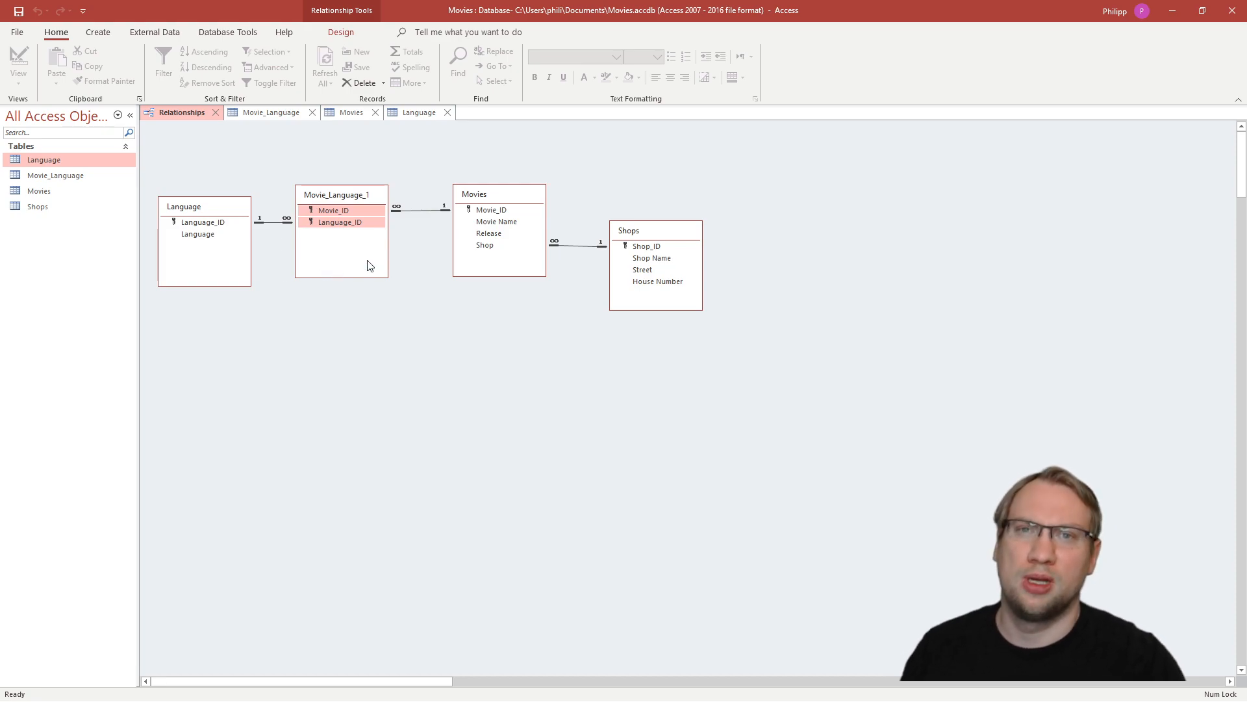
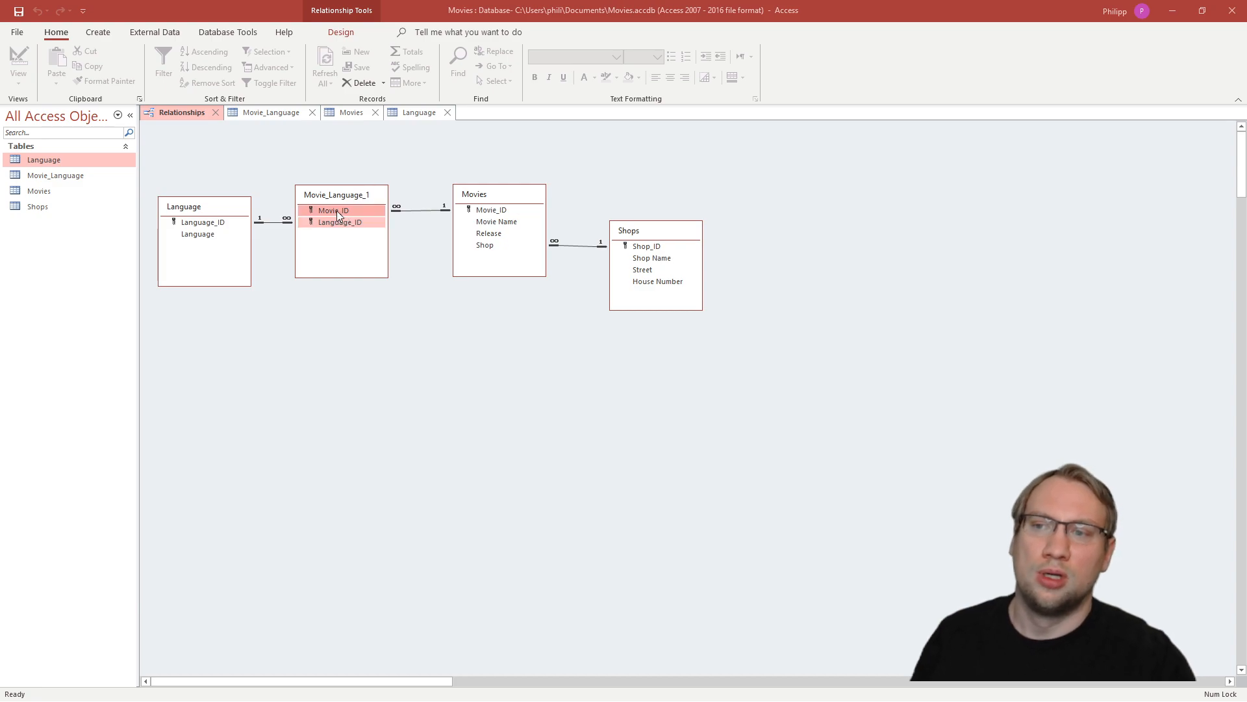
- Review the junction table's Language_ID key and the link between the Shop field of Movies and Shop_ID of Shops
{"action": "left_click", "coordinate": [343, 225]}
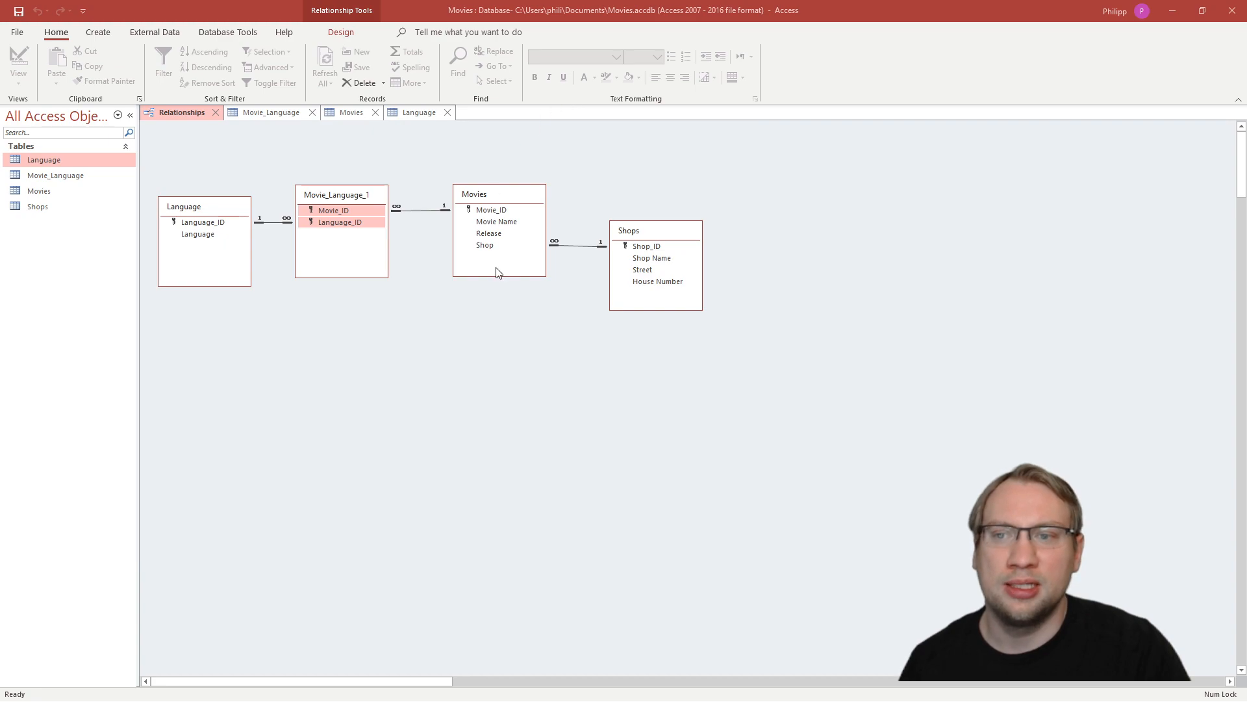
{"action": "left_click", "coordinate": [653, 248]}
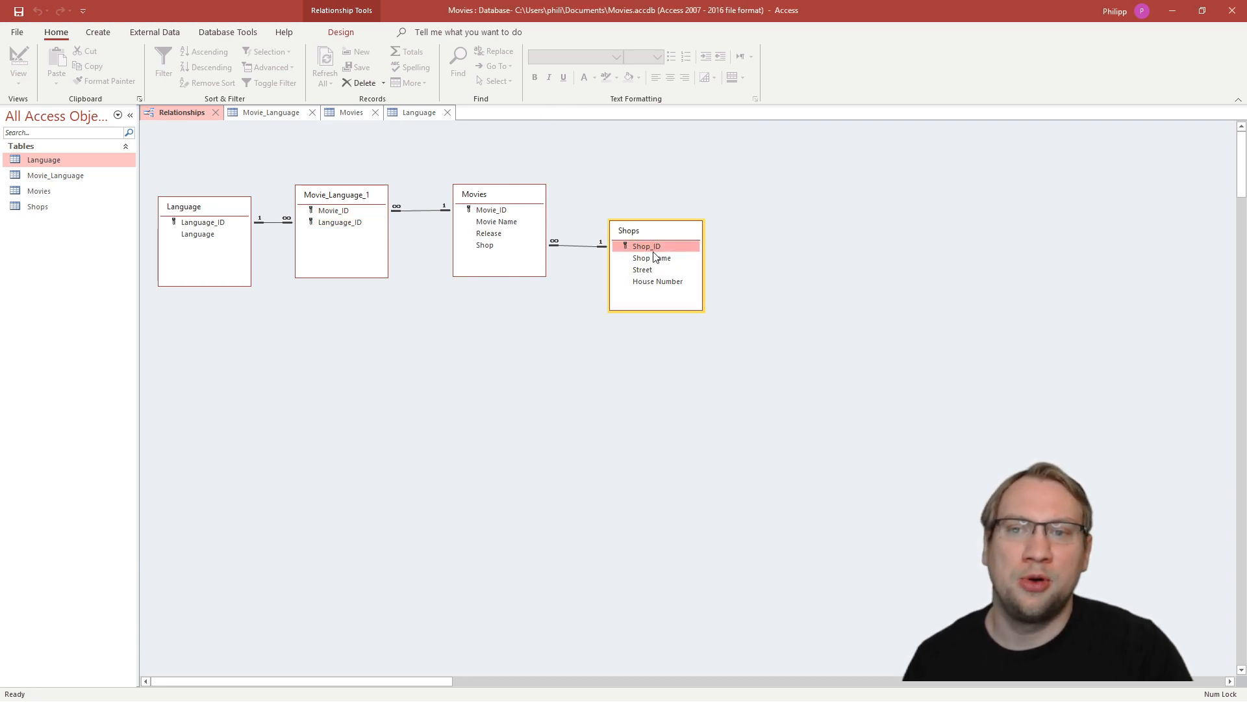
{"action": "left_click", "coordinate": [497, 249]}
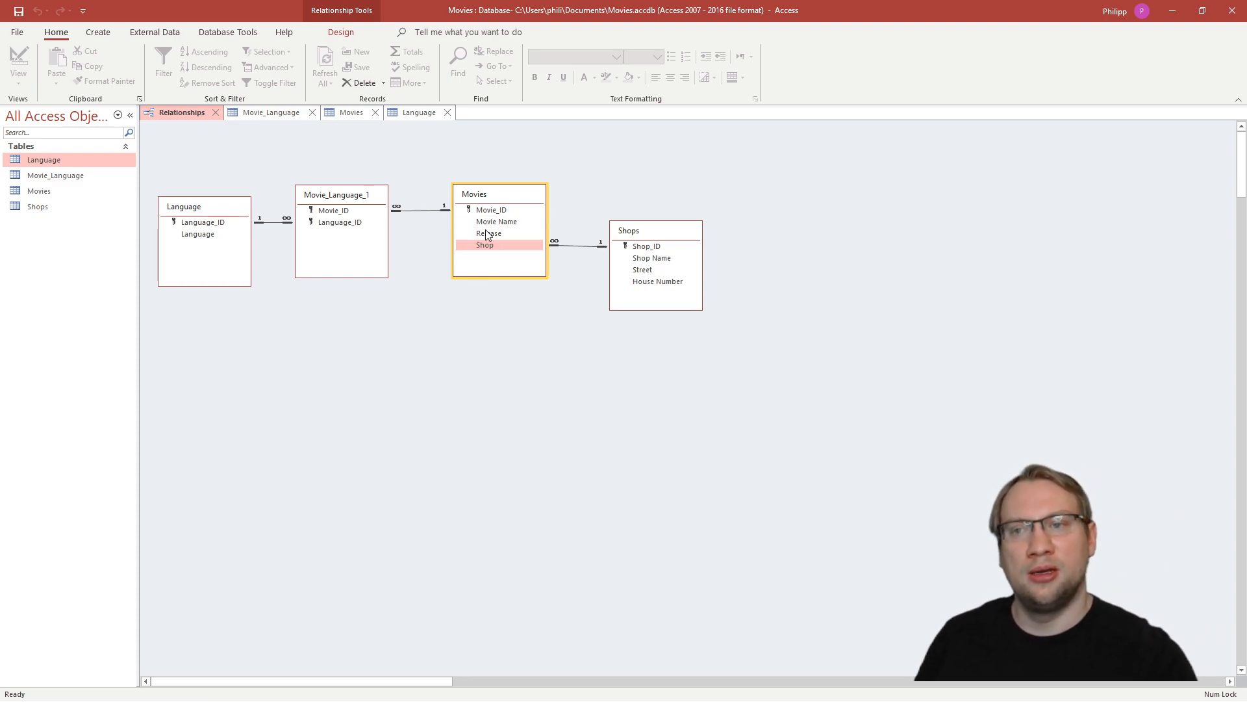
{"action": "left_click", "coordinate": [646, 246]}
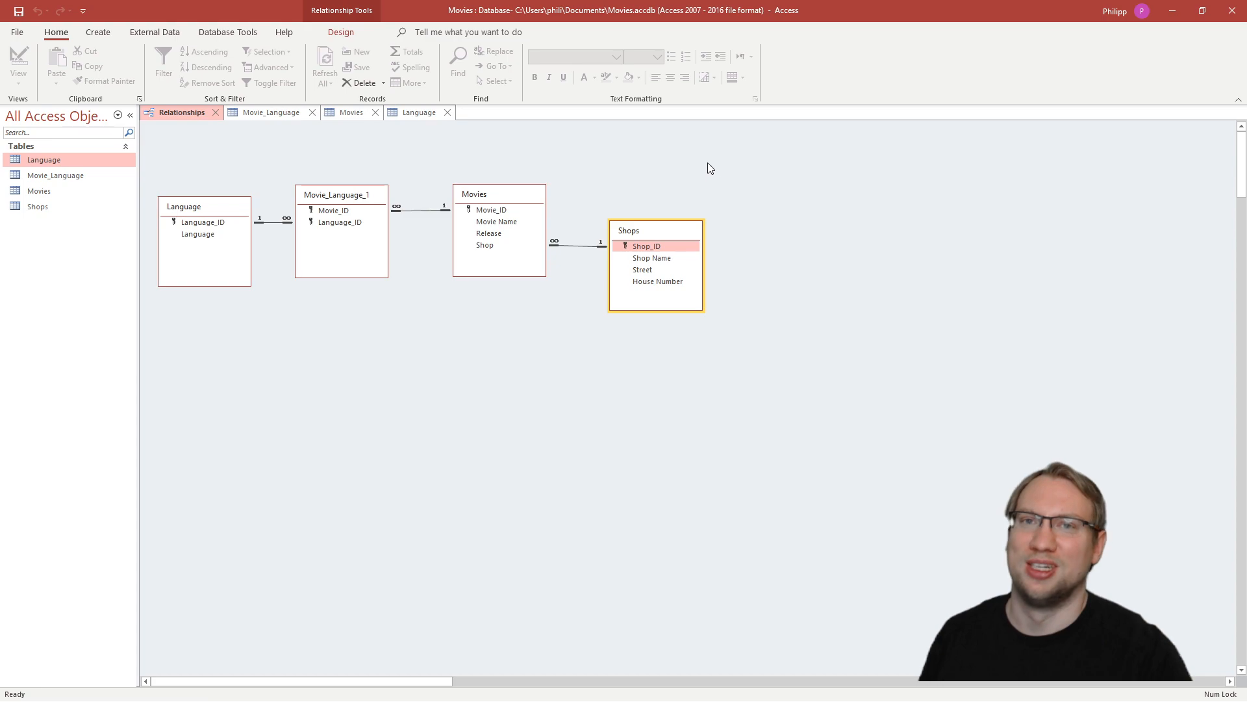
{"action": "left_click", "coordinate": [509, 248]}
{"action": "left_click", "coordinate": [650, 247]}
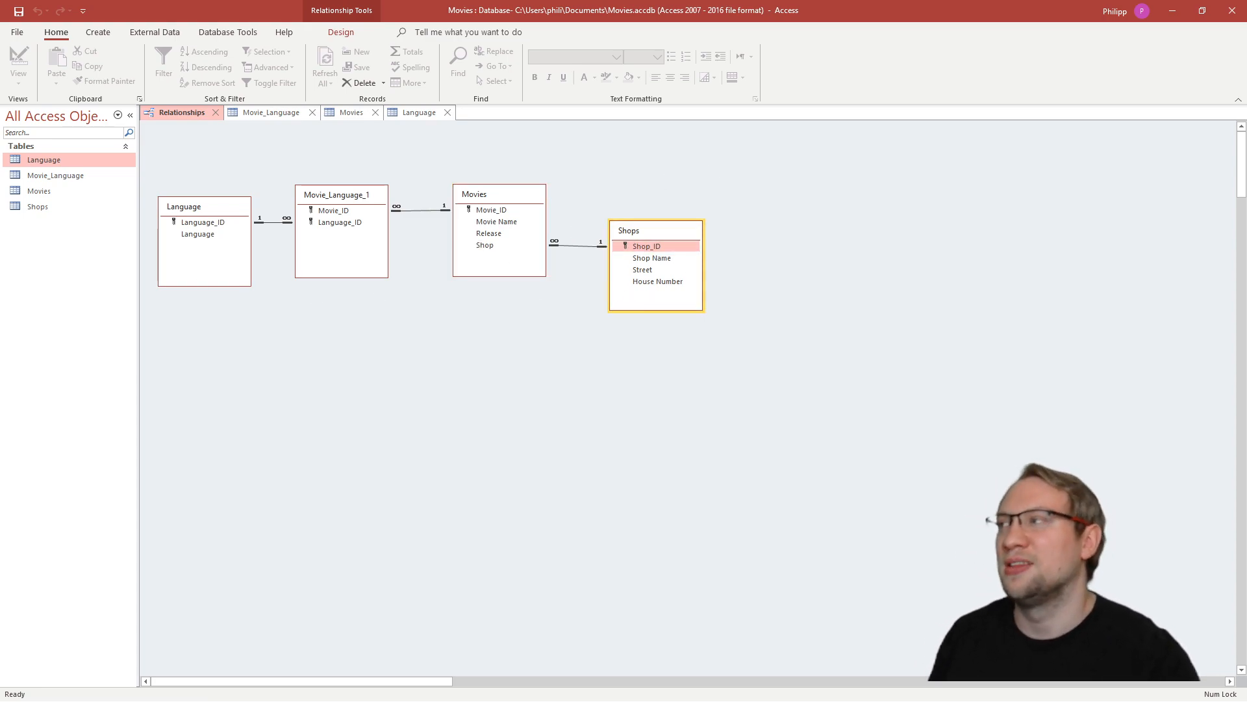
{"action": "left_click", "coordinate": [715, 525]}
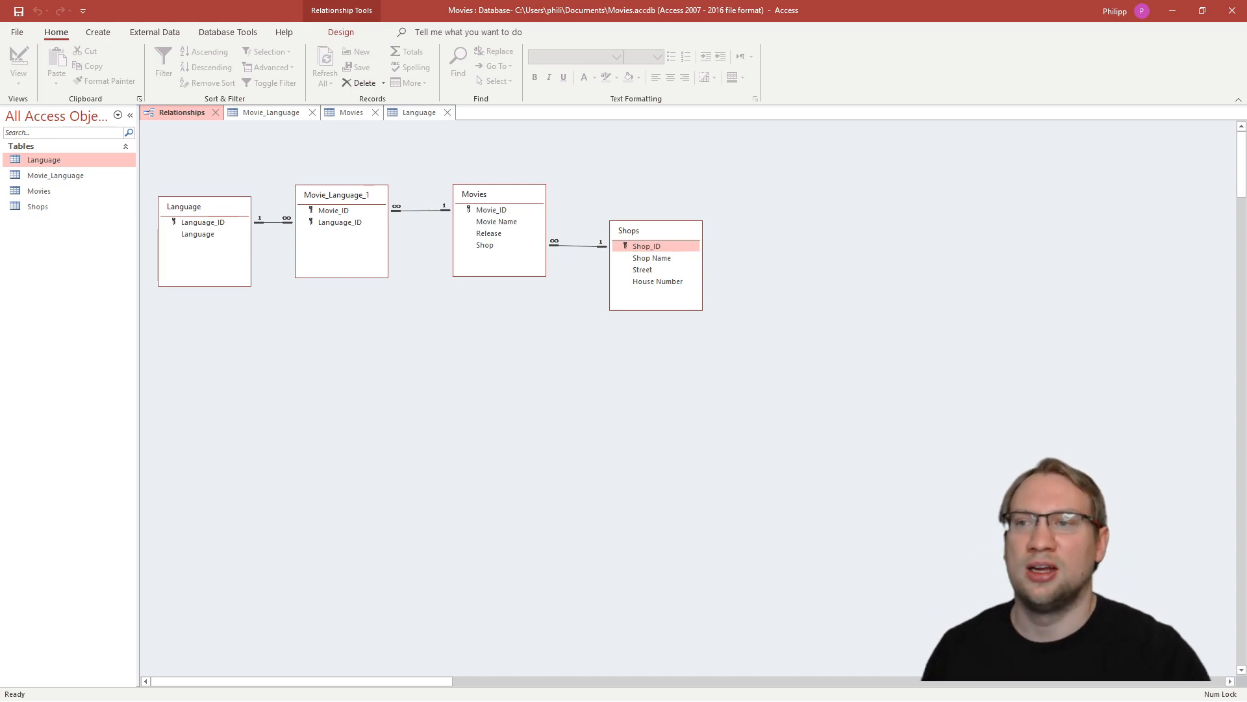
- Glance at the Movie_Language records in Datasheet View and start a new Movies record with the movie name Gladiatorrrr
{"action": "left_click", "coordinate": [273, 114]}
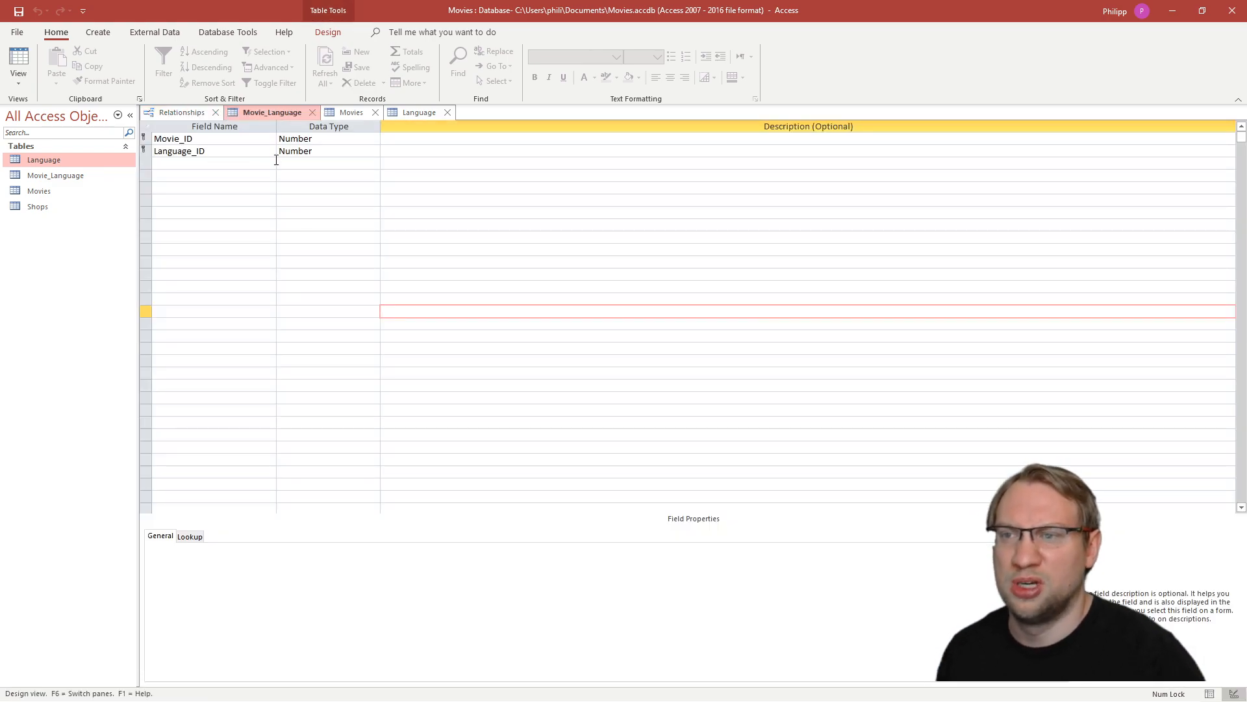
{"action": "left_click", "coordinate": [1208, 694]}
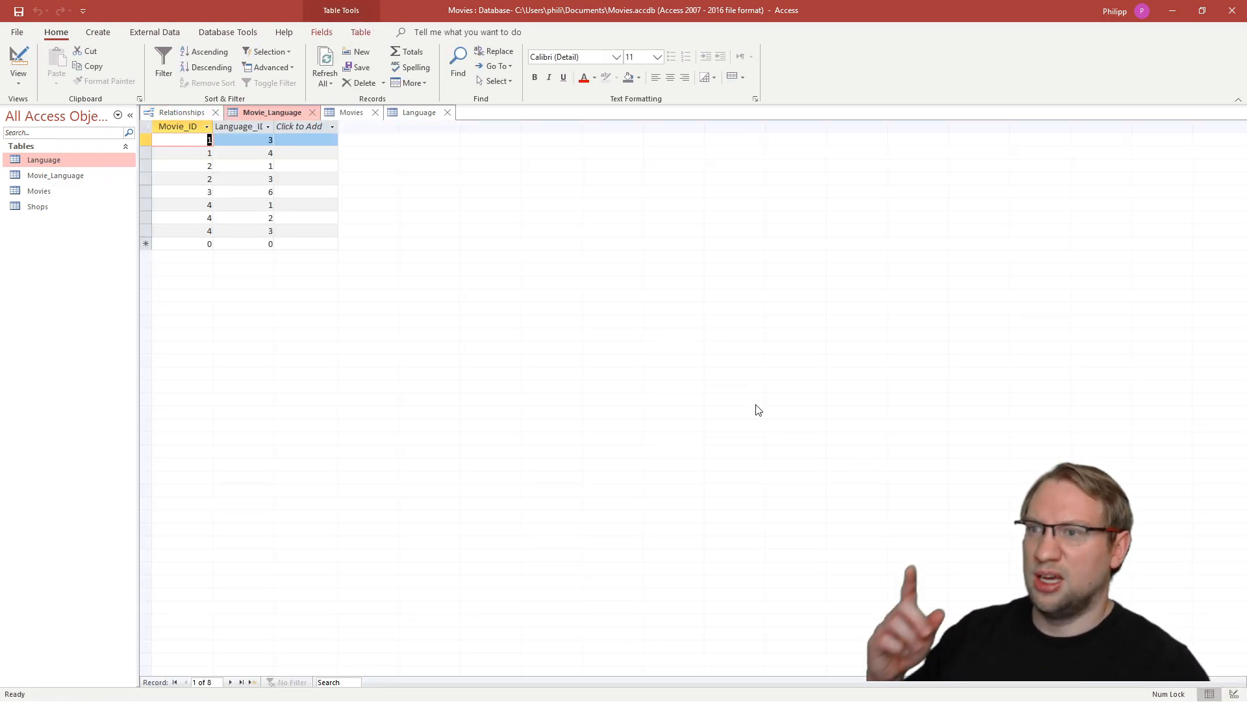
{"action": "left_click", "coordinate": [352, 113]}
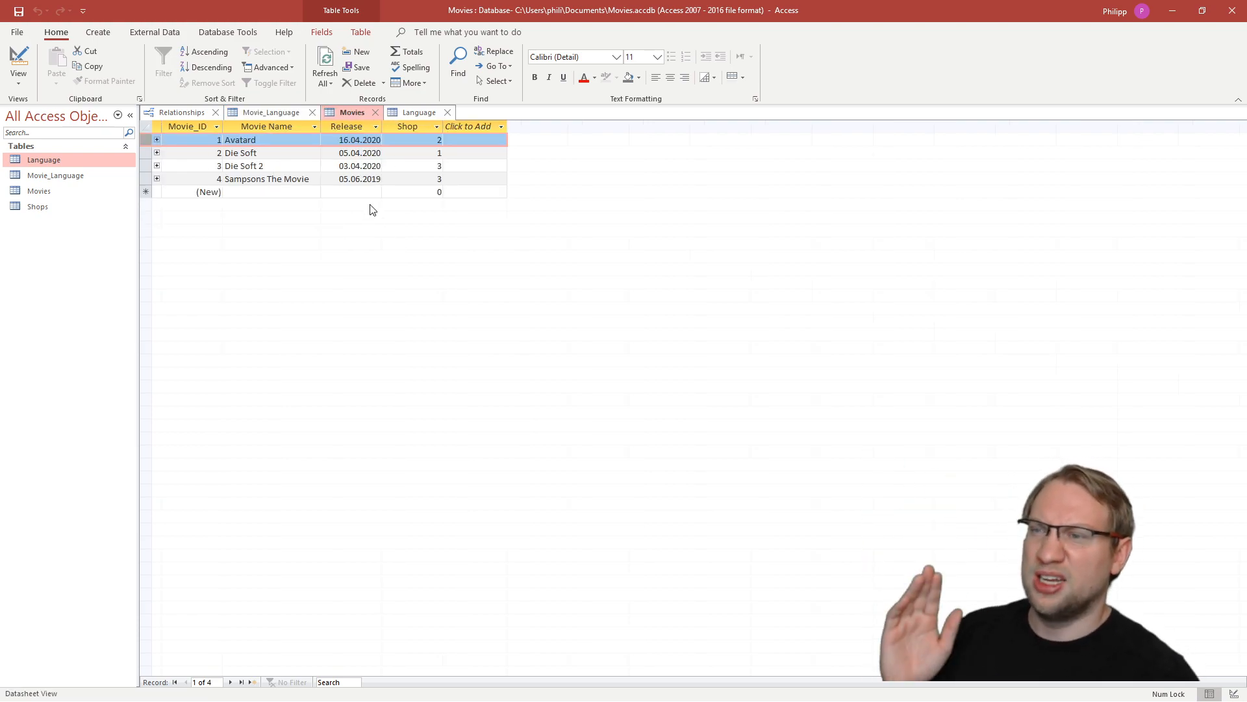
{"action": "left_click", "coordinate": [211, 193]}
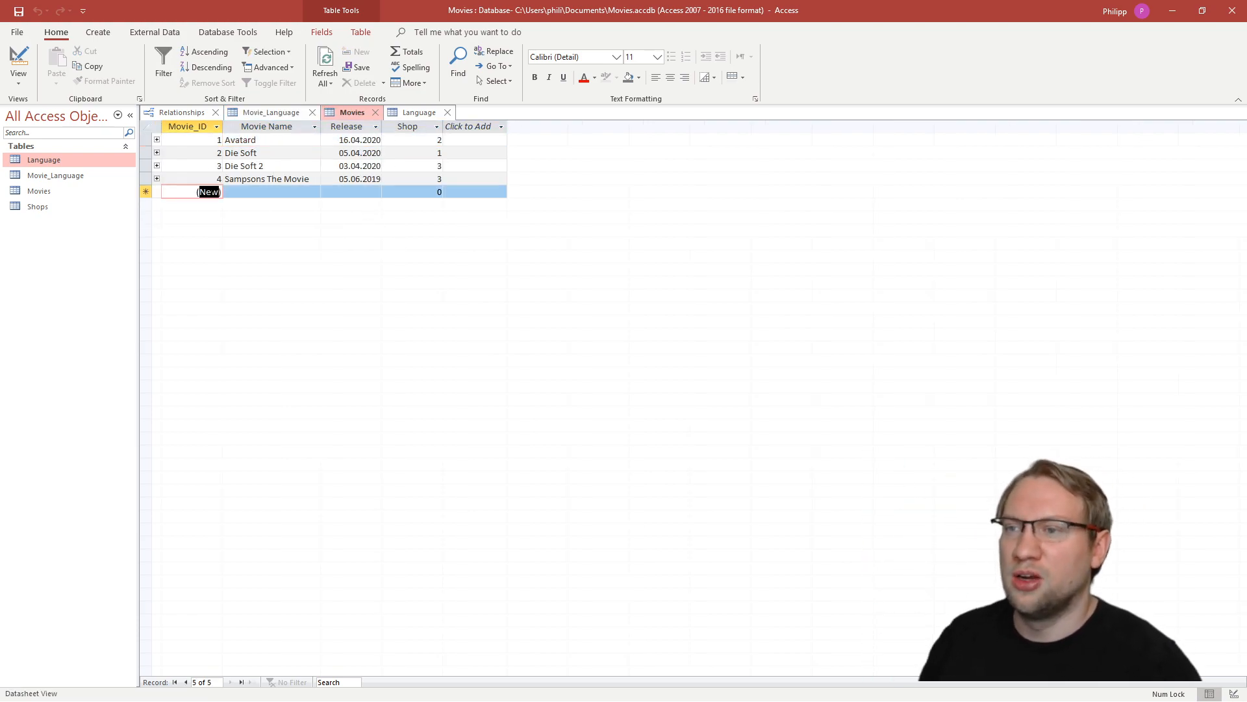
{"action": "left_click", "coordinate": [249, 192]}
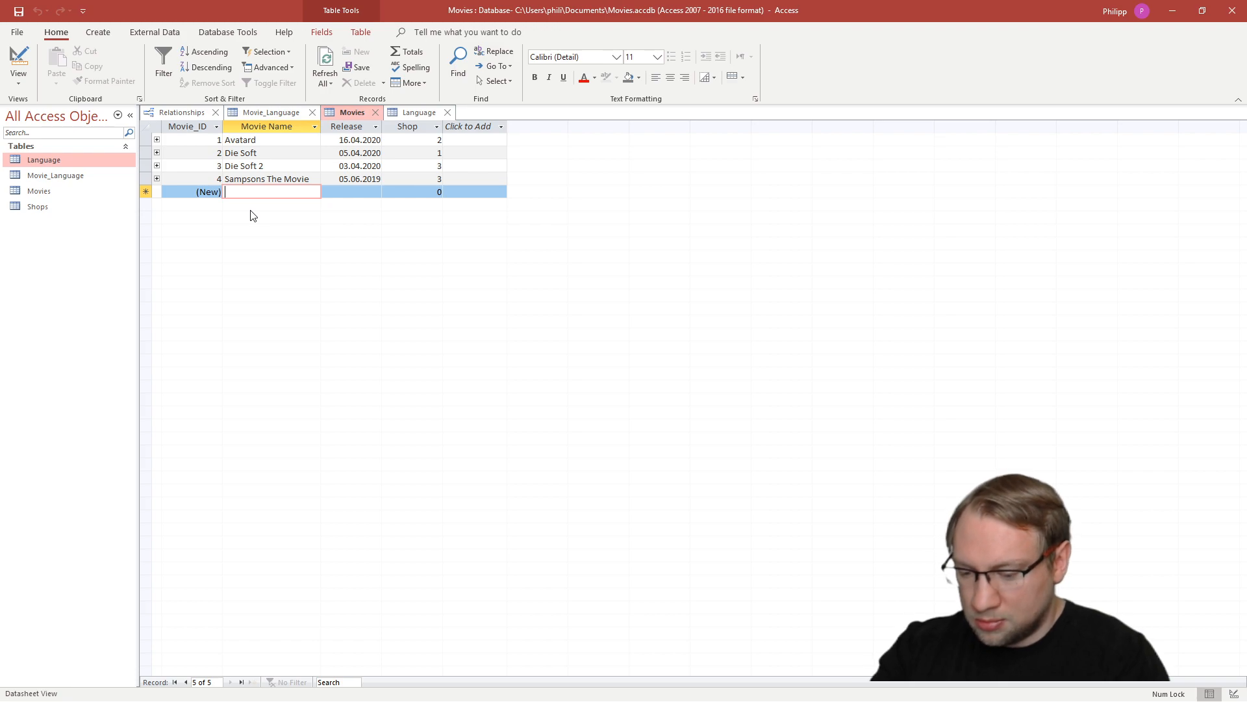
{"action": "type", "text": "Gladiator"}
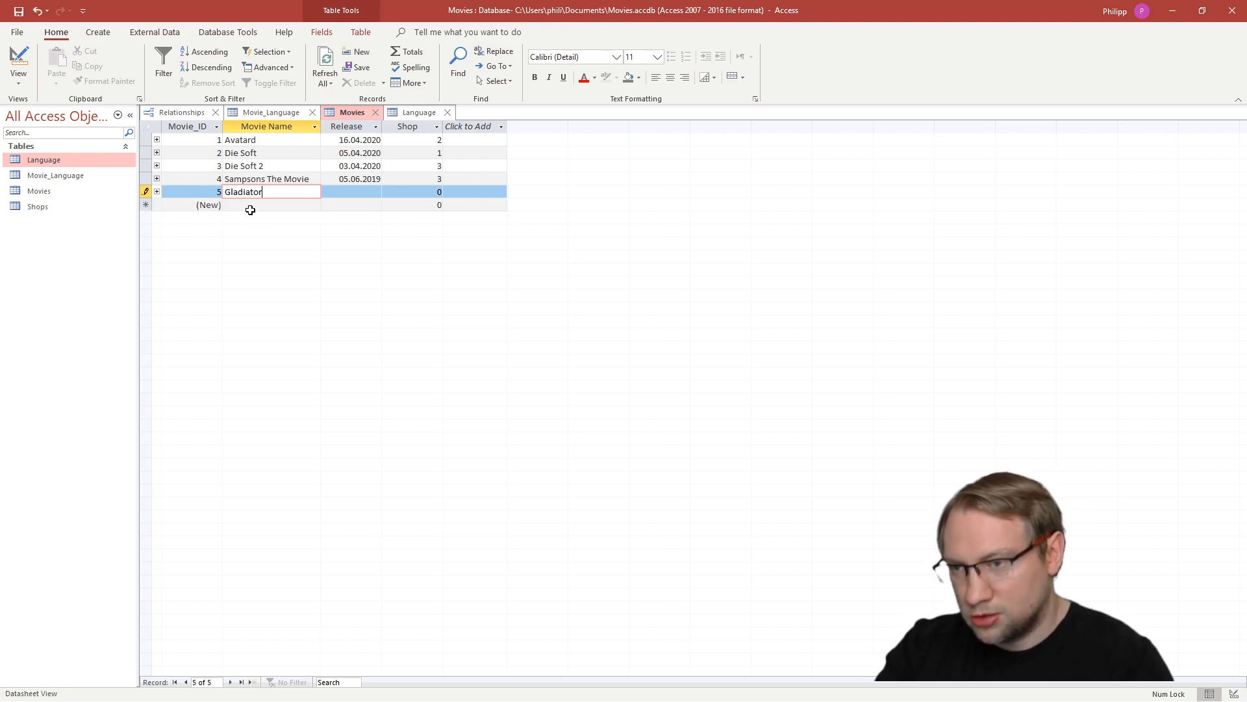
- Give the Gladiatorrrr record the release date 21.04.2020 and shop 2, and save it
{"action": "key", "text": "Tab"}
{"action": "left_click", "coordinate": [388, 192]}
{"action": "left_click", "coordinate": [313, 262]}
{"action": "left_click", "coordinate": [431, 194]}
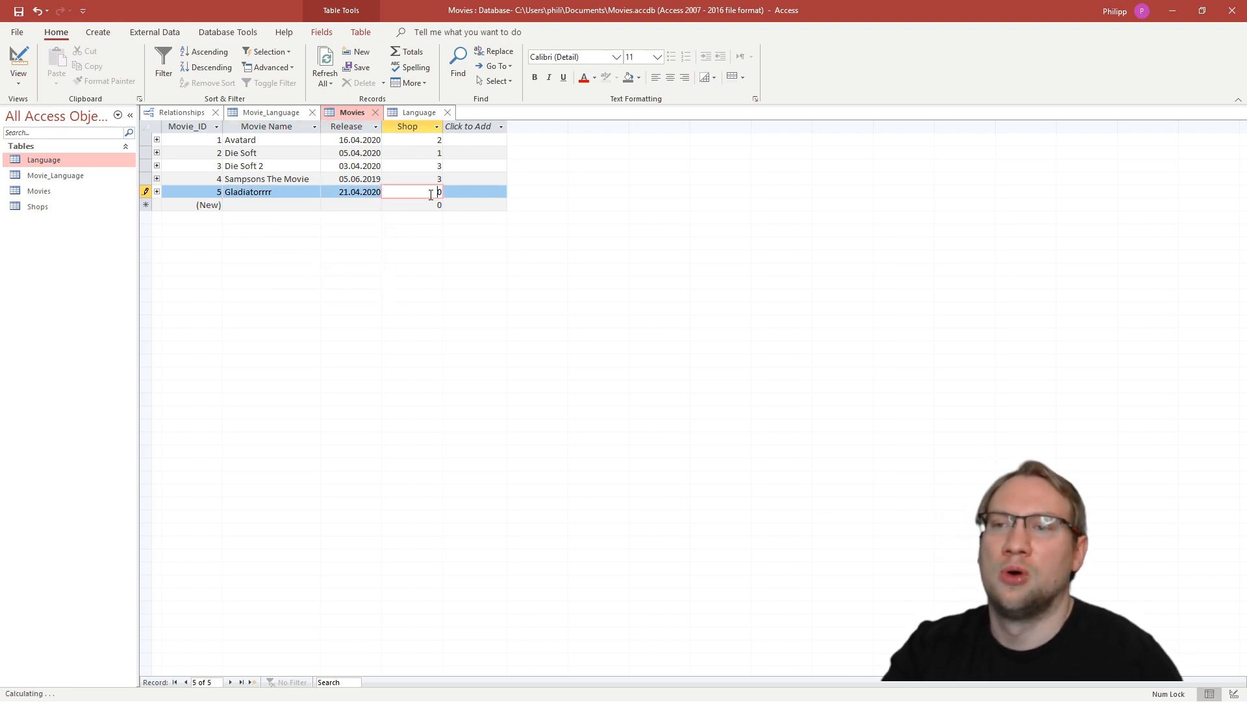
{"action": "key", "text": "Delete"}
{"action": "type", "text": "2"}
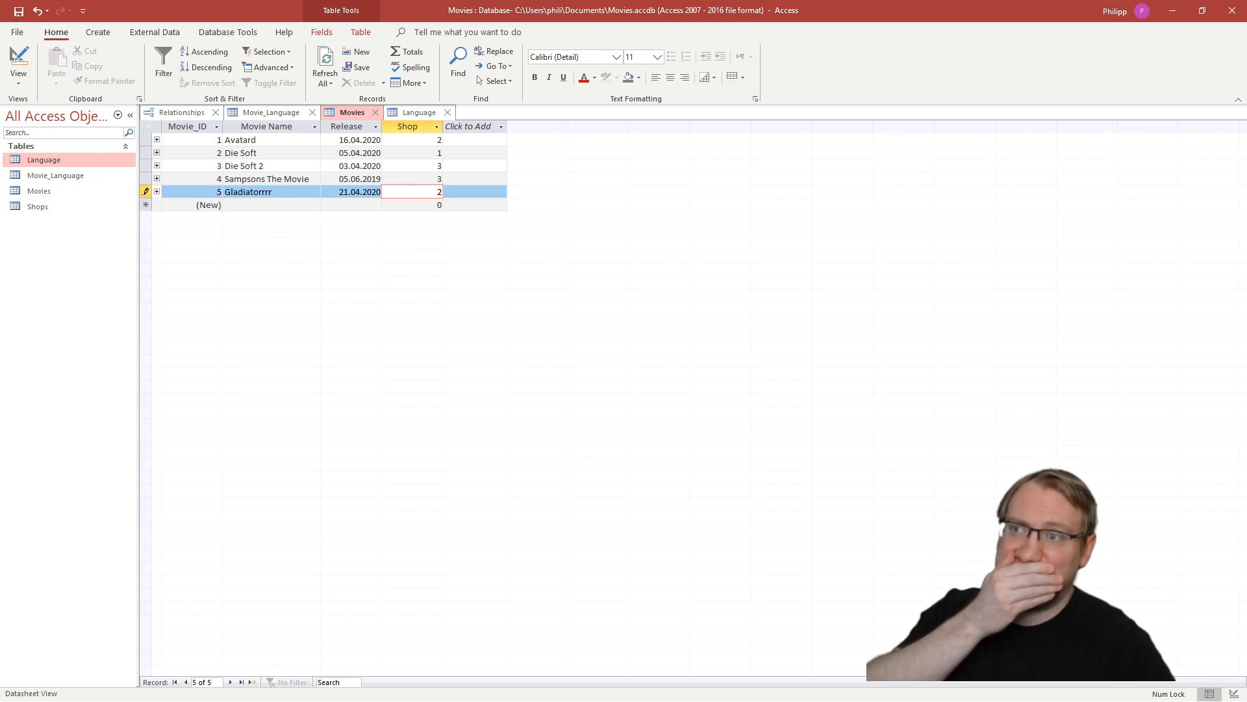
{"action": "left_click", "coordinate": [18, 11]}
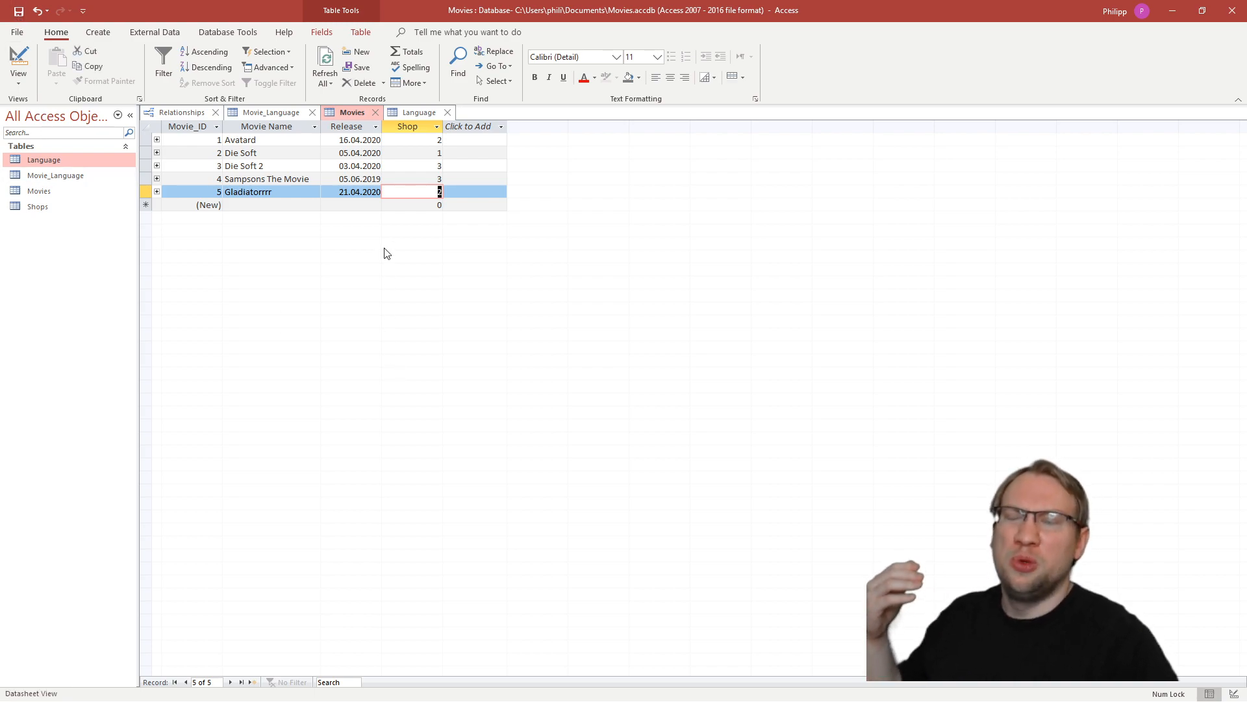